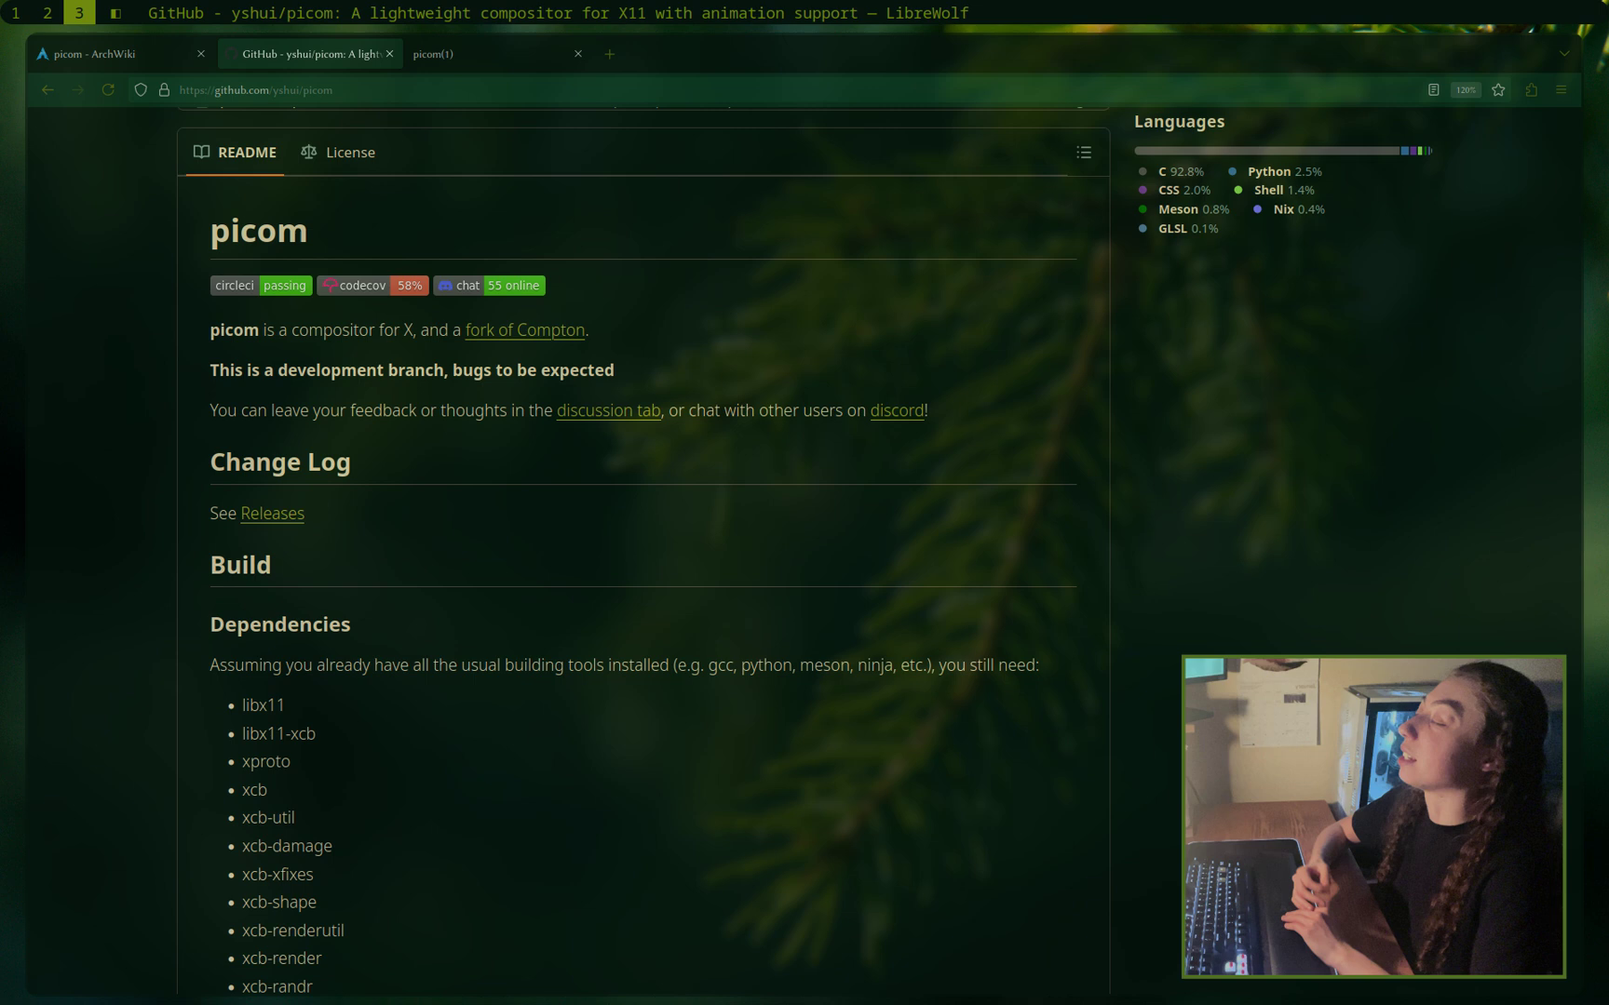
# Step: Spawn an empty st terminal tiled beside the picom GitHub README in LibreWolf
pyautogui.moveTo(315, 600)
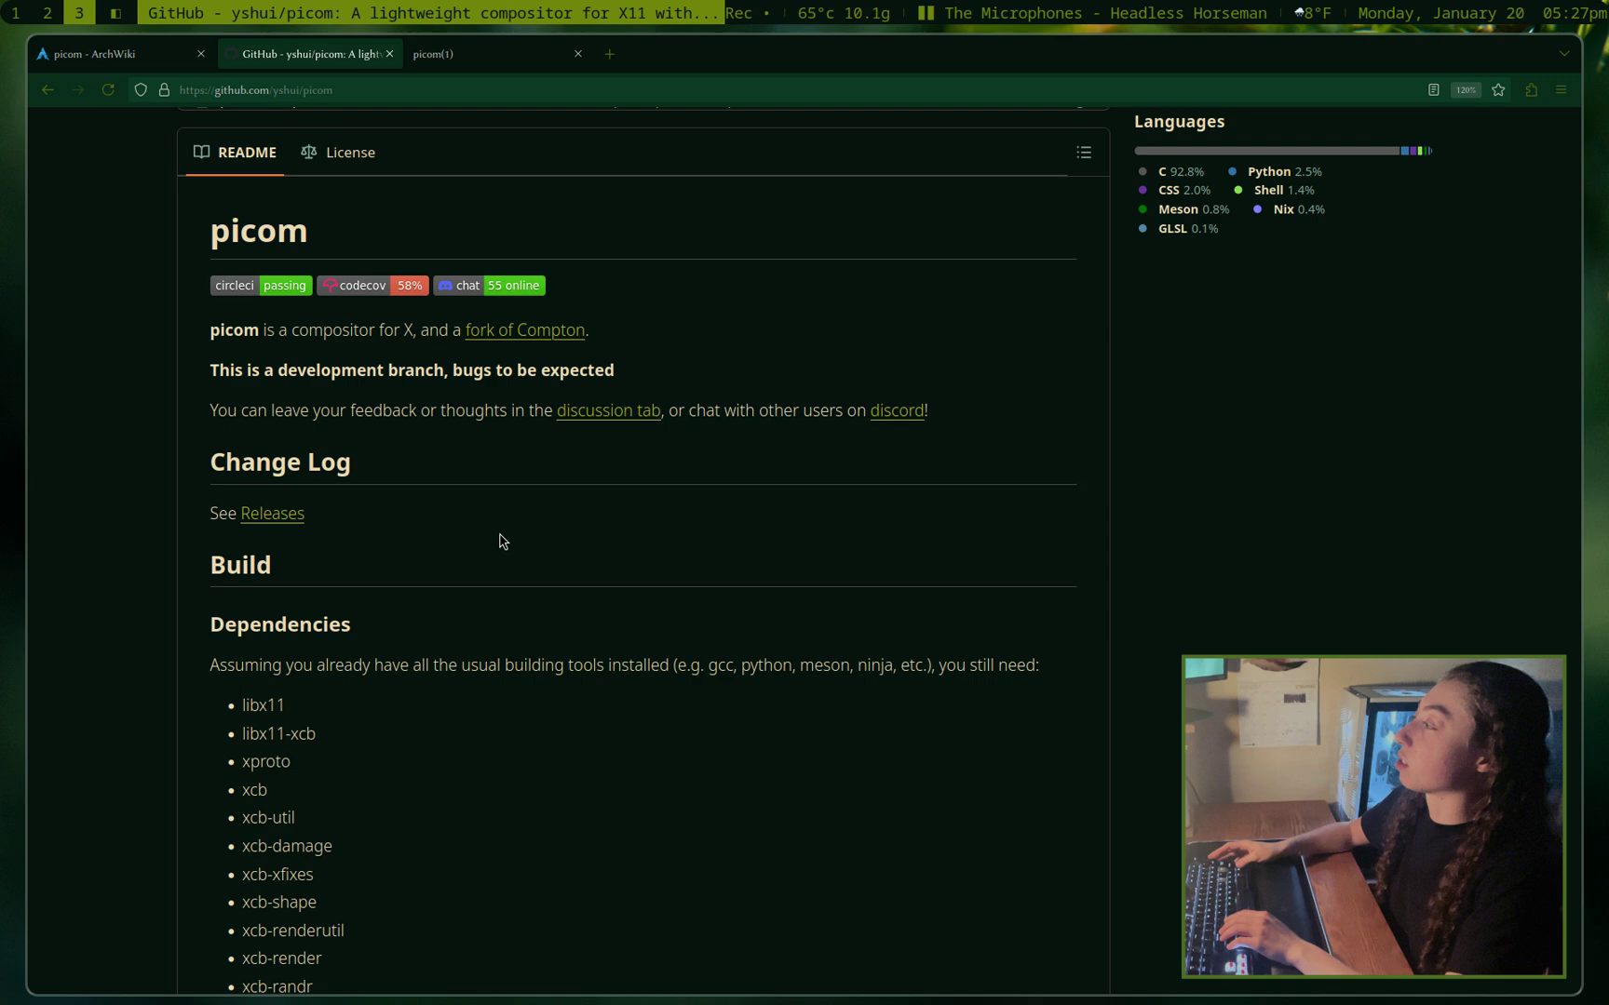
pyautogui.press('super+Return')
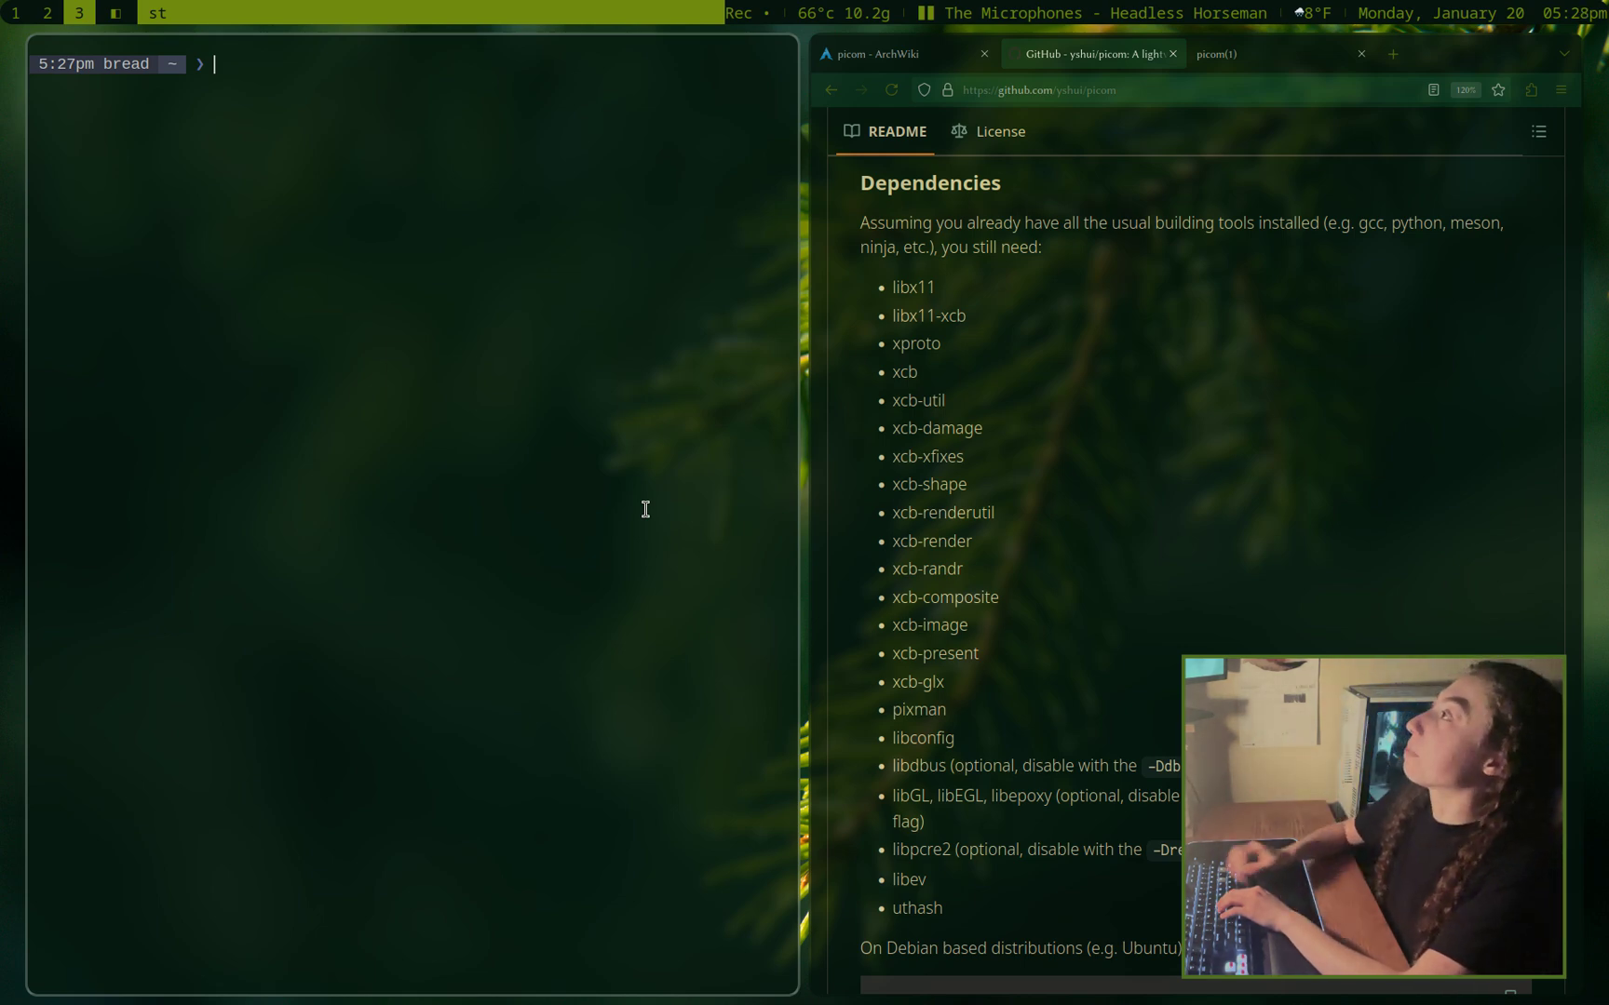
# Step: Close the terminal and compare the picom ArchWiki page with the GitHub README
pyautogui.hotkey('ctrl', 'd')
pyautogui.hotkey('ctrl', 'shift', 'Tab')
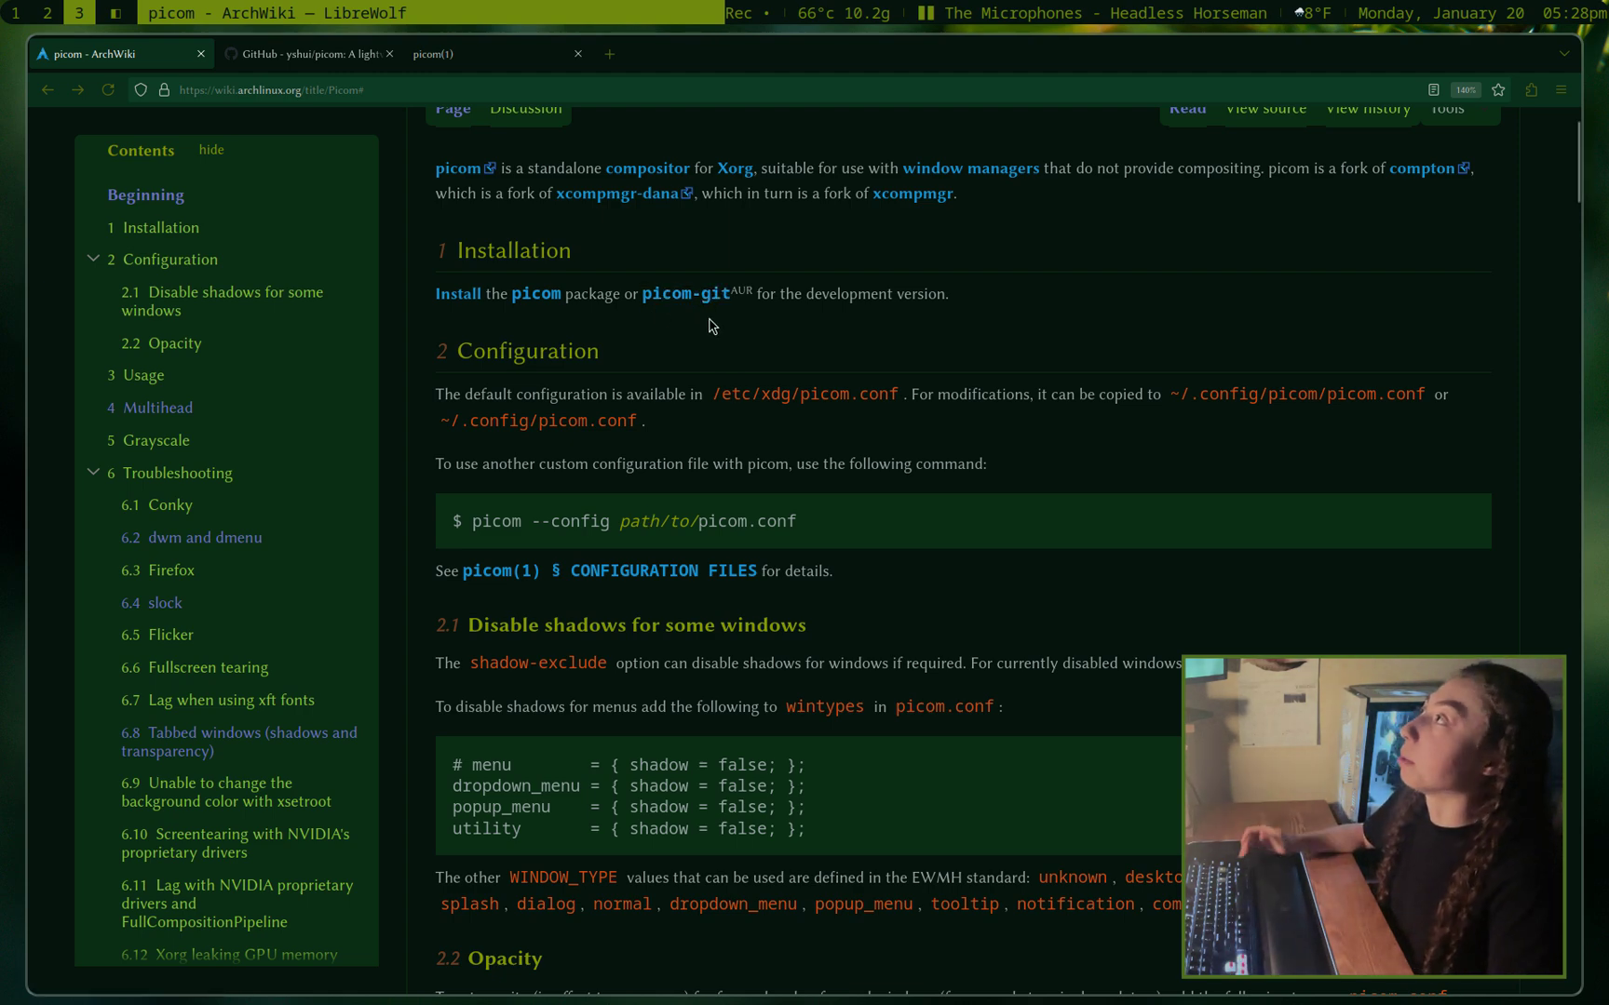
pyautogui.hotkey('ctrl', 'Tab')
pyautogui.scroll(5, 1122, 503)
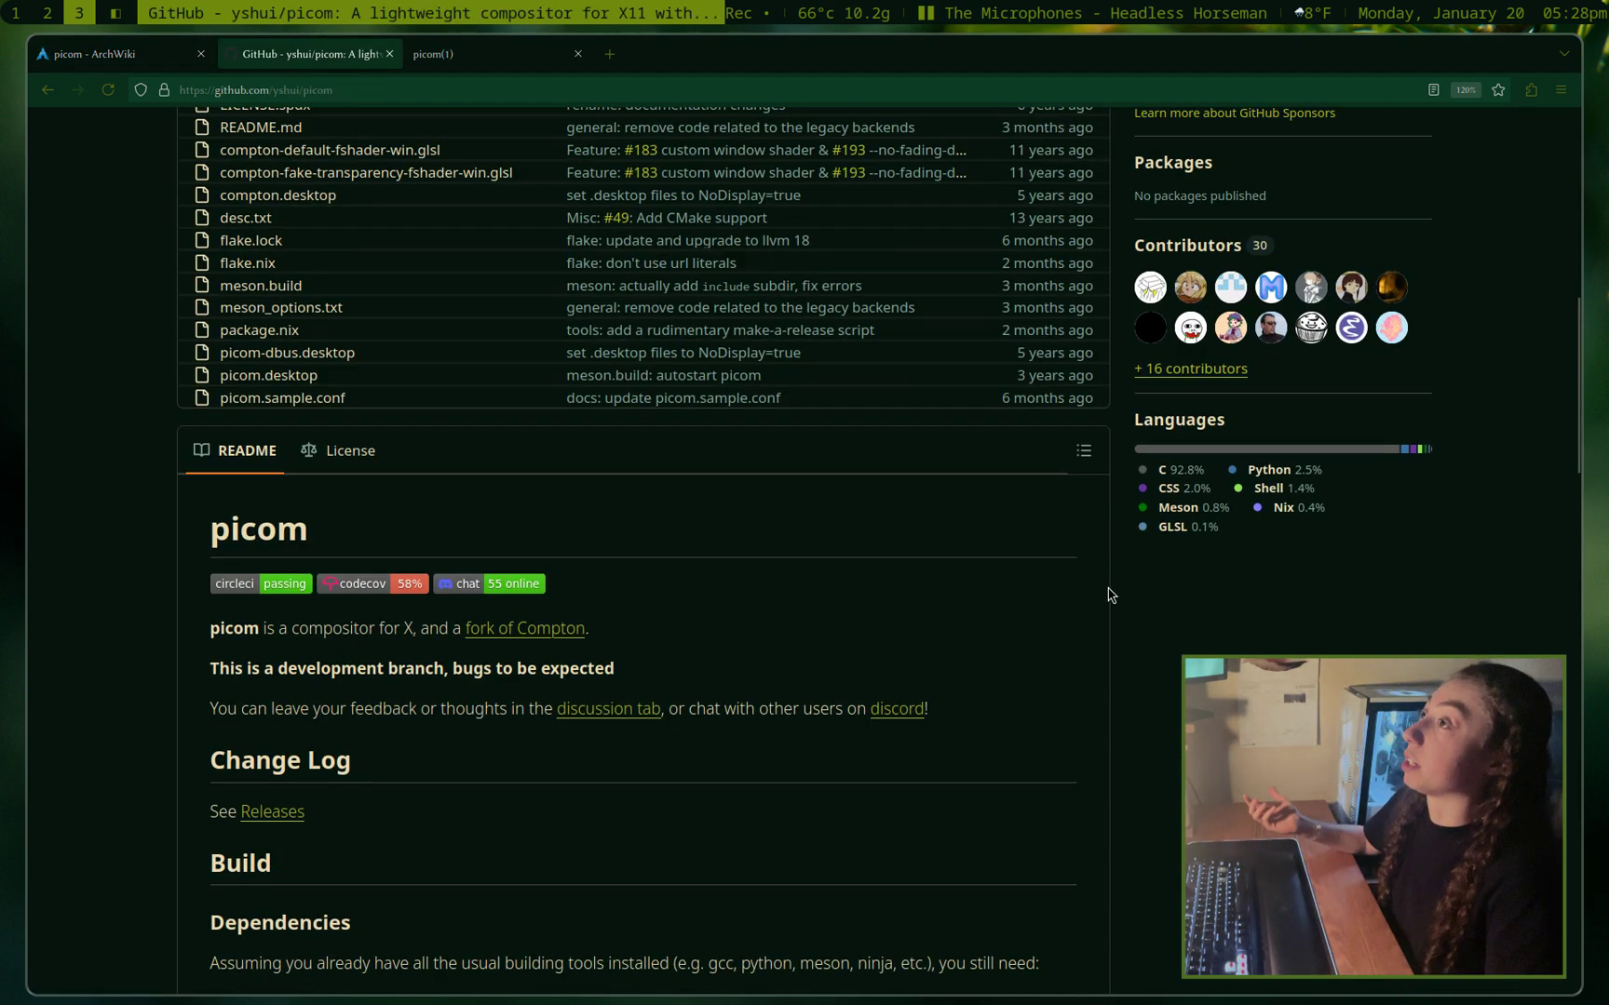
pyautogui.scroll(2, 1196, 284)
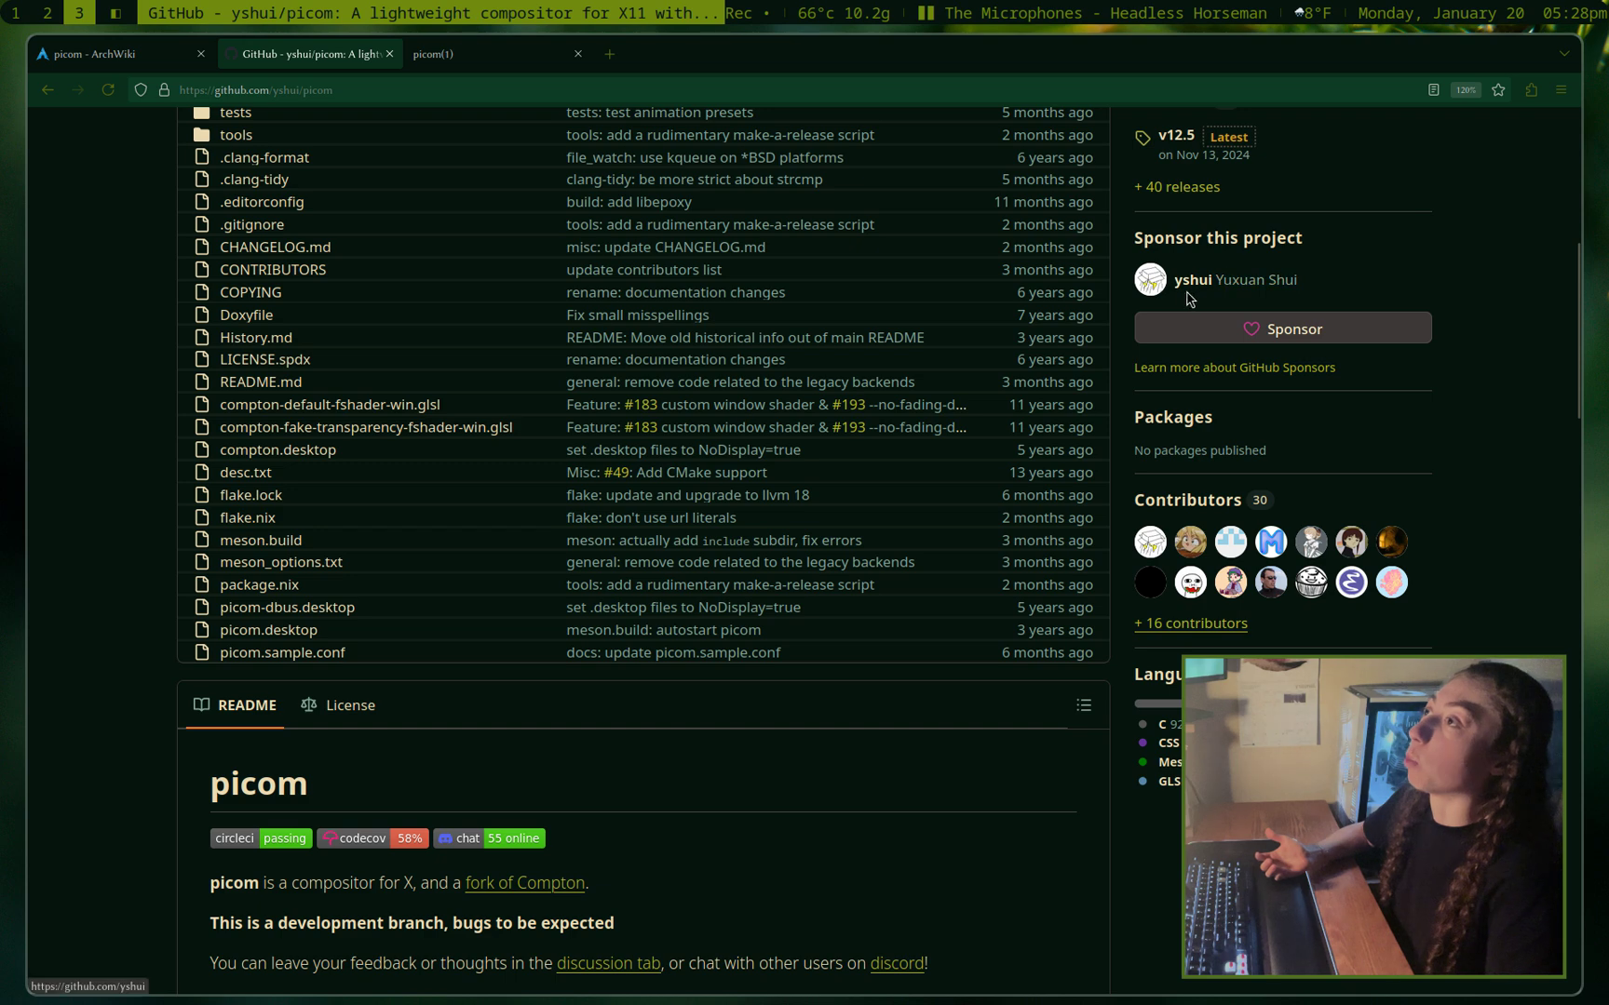
pyautogui.scroll(-5, 1121, 619)
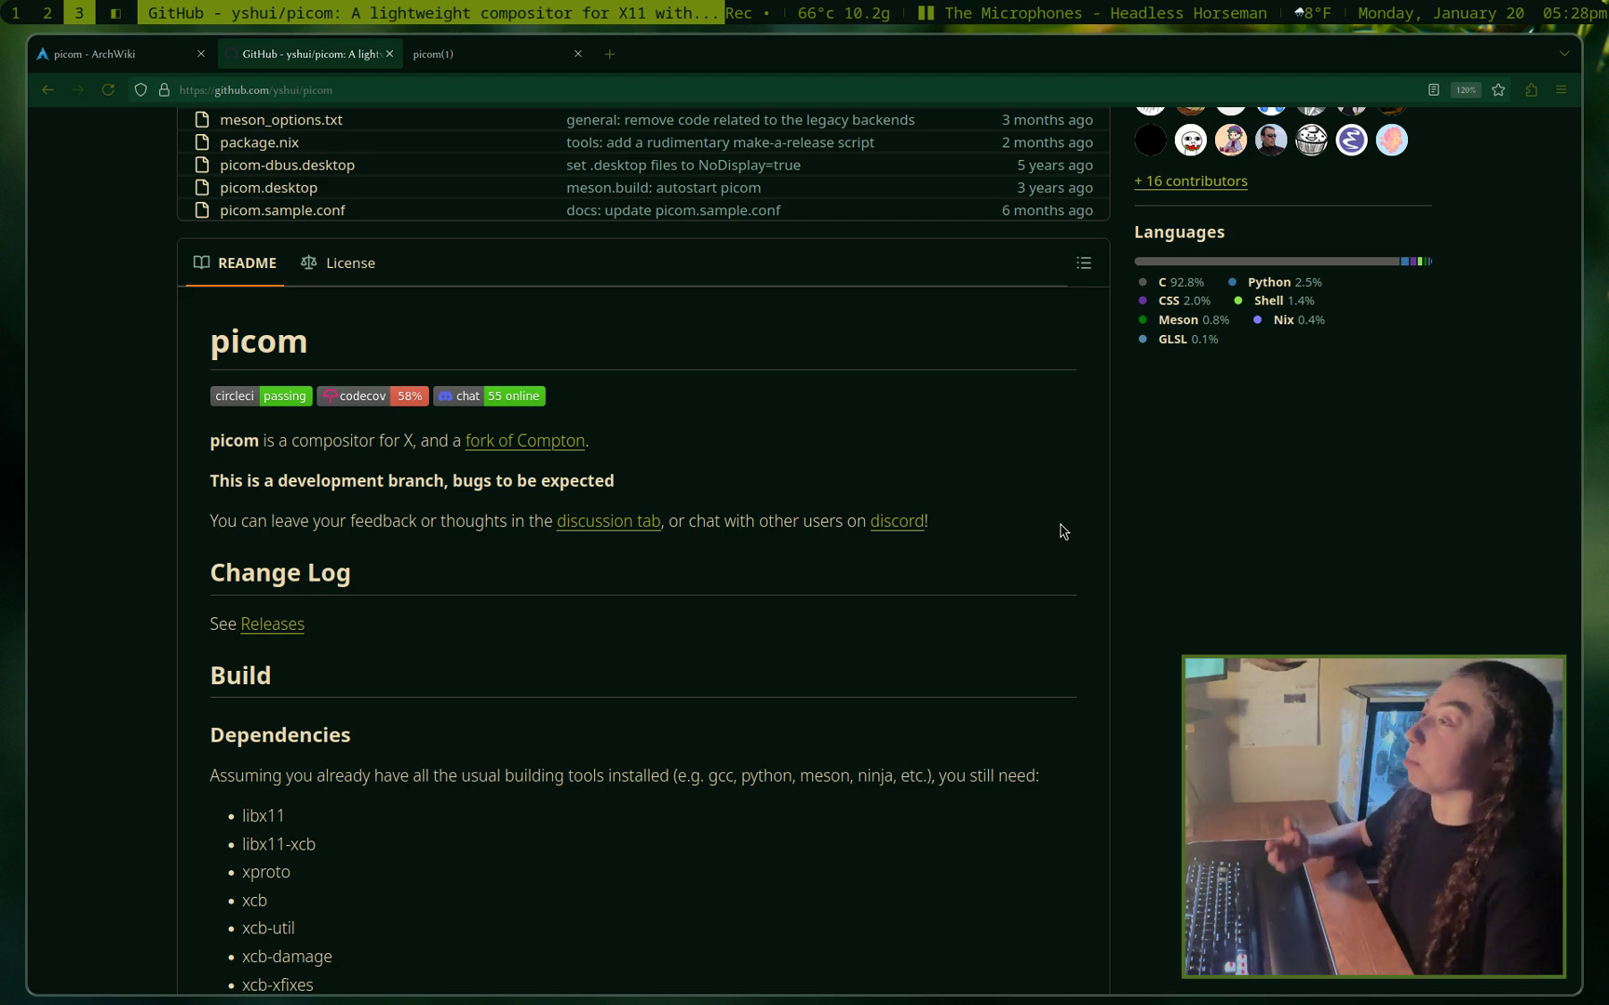
# Step: Flip between the two picom tabs again, ending on the ArchWiki page
pyautogui.hotkey('ctrl', 'shift', 'Tab')
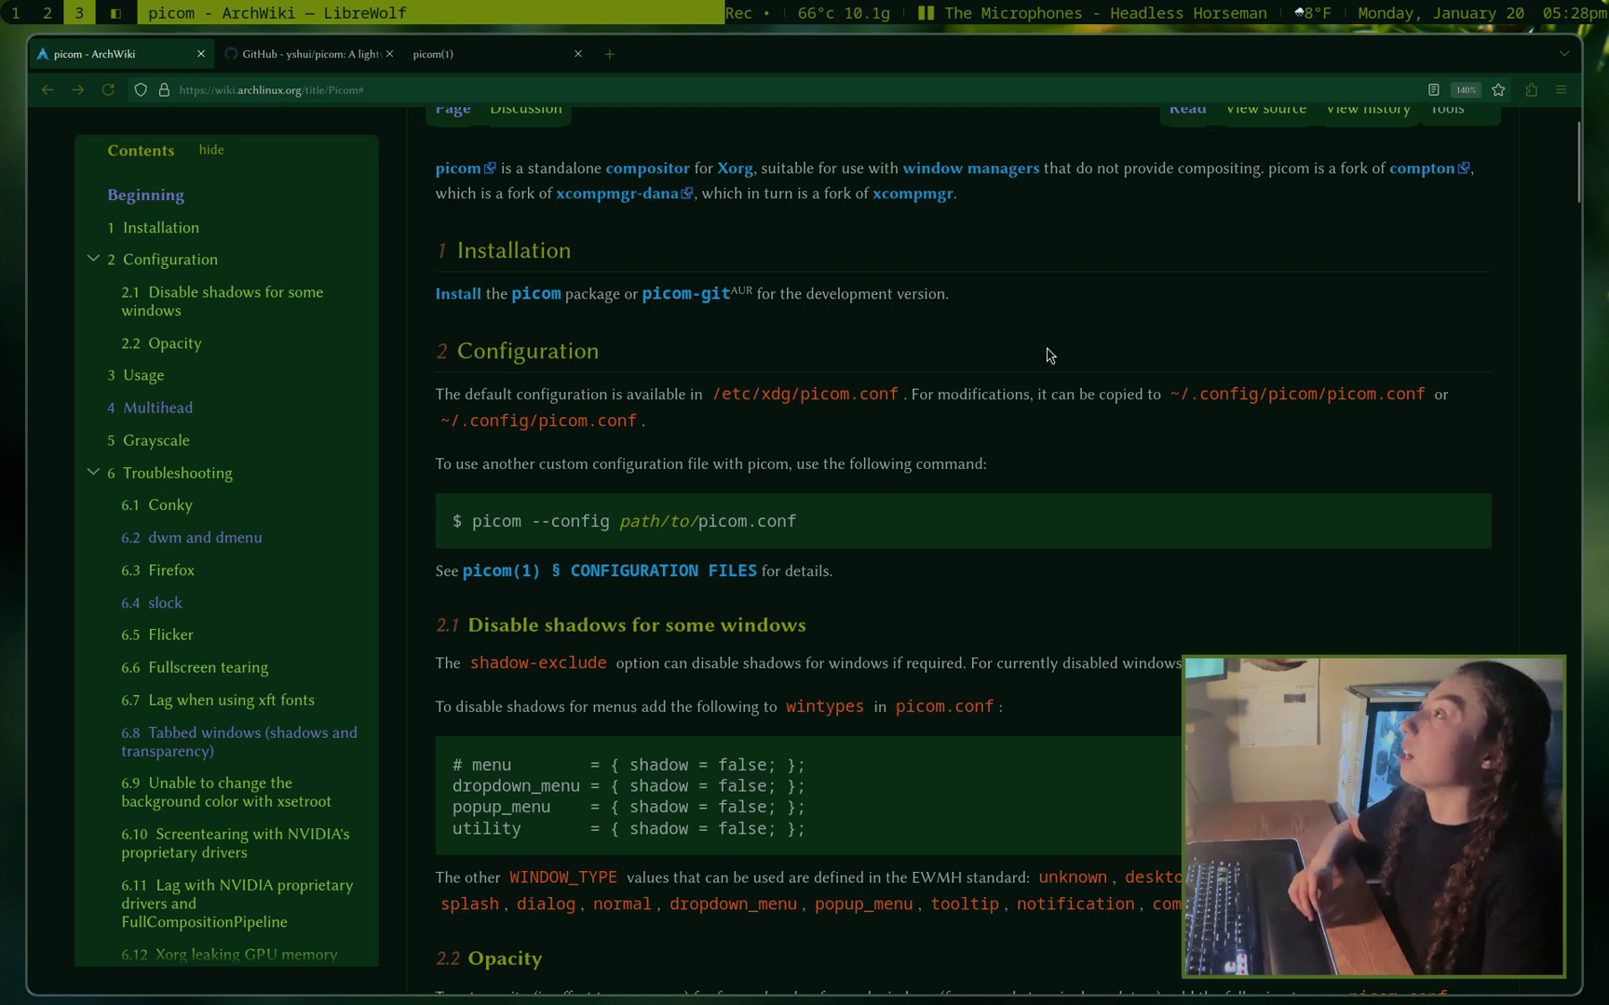
pyautogui.hotkey('ctrl', 'Tab')
pyautogui.scroll(7, 1061, 447)
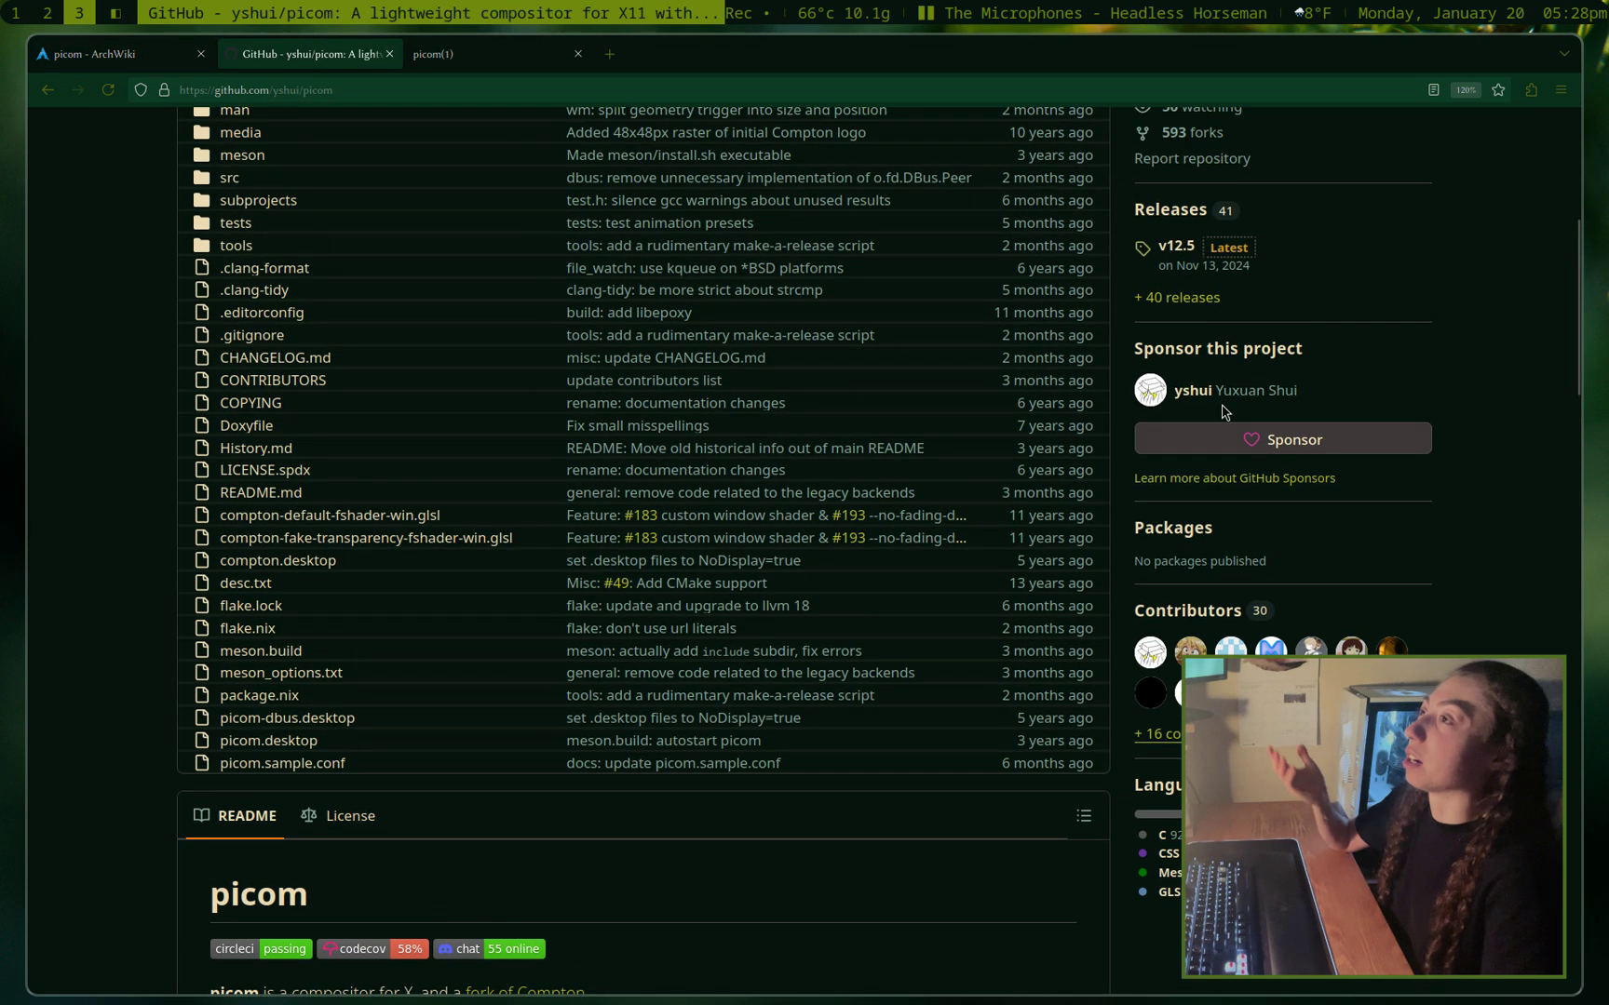
pyautogui.scroll(-3, 1179, 453)
pyautogui.scroll(-3, 1077, 619)
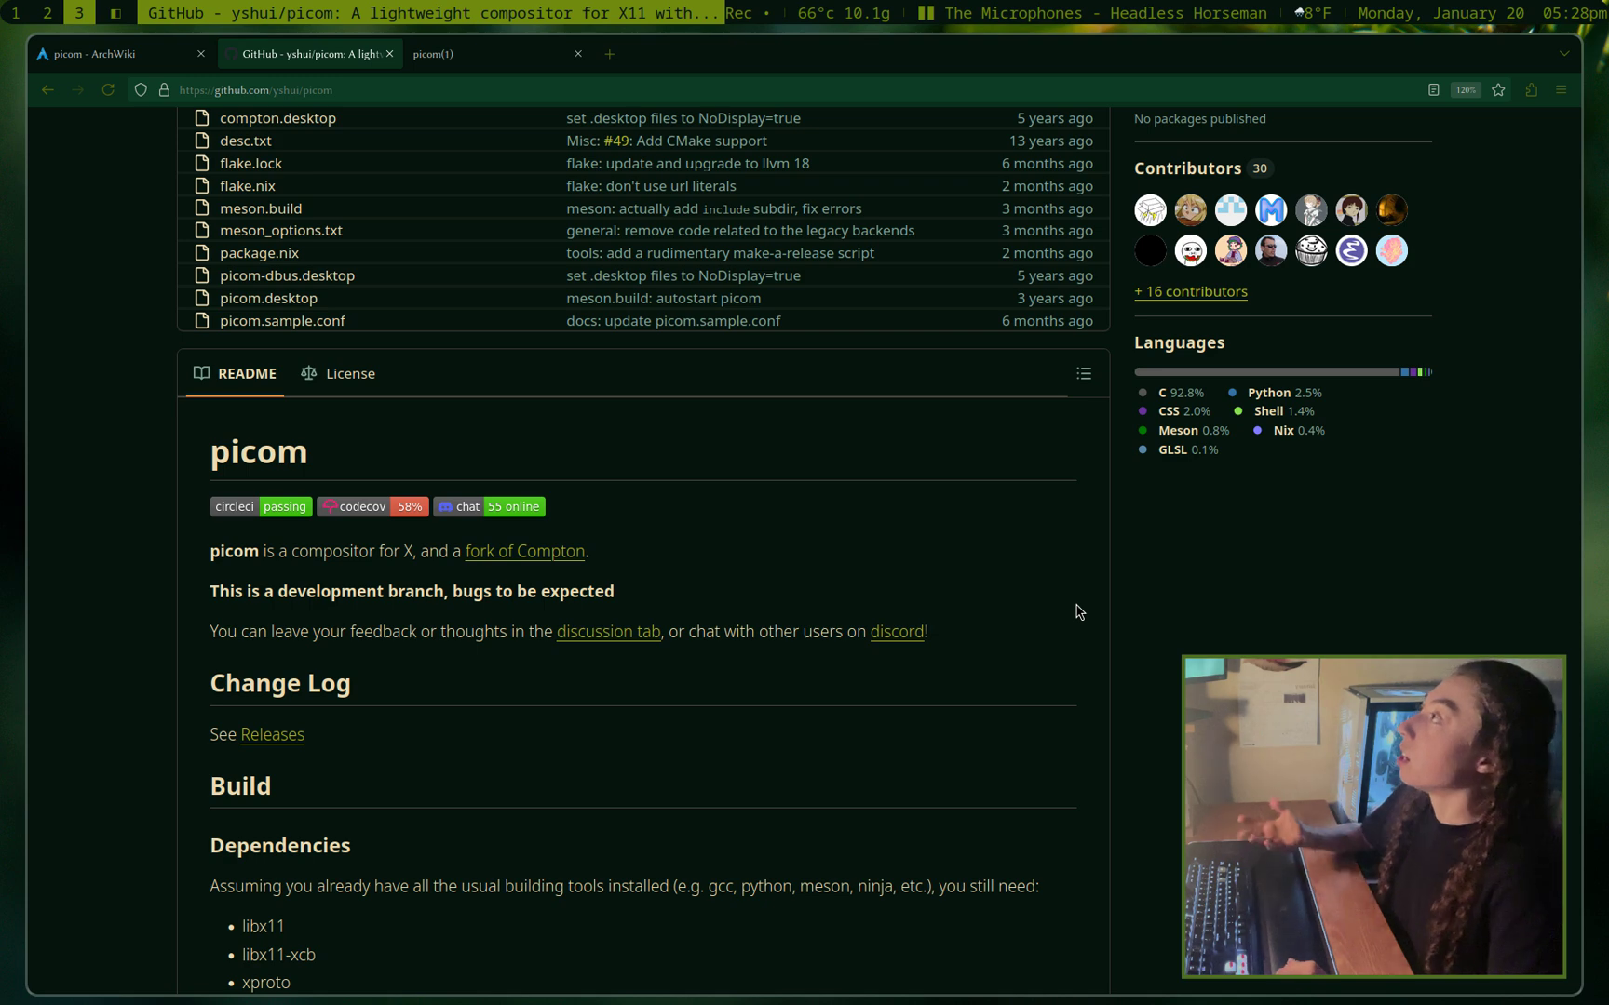
pyautogui.hotkey('ctrl', 'shift', 'Tab')
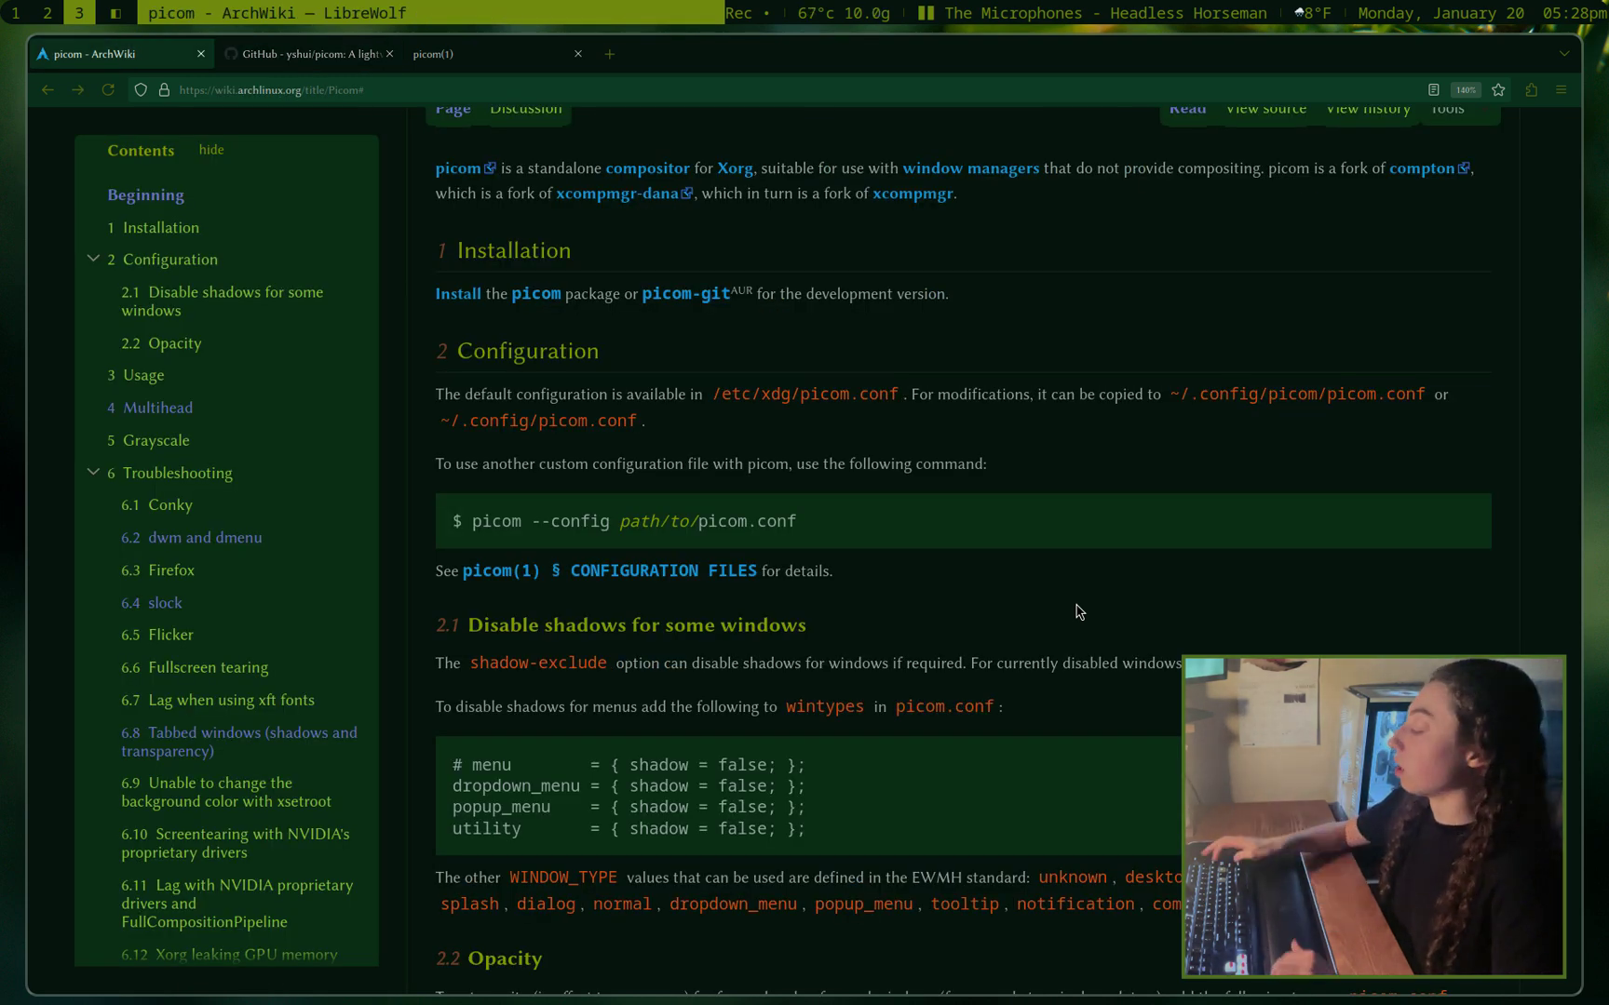
# Step: On workspace 4, open st with a larger font and start picom -b
pyautogui.press('super+4')
pyautogui.press('super+Return')
pyautogui.hotkey('ctrl', 'shift', 'pageup')
pyautogui.hotkey('ctrl', 'shift', 'pageup')
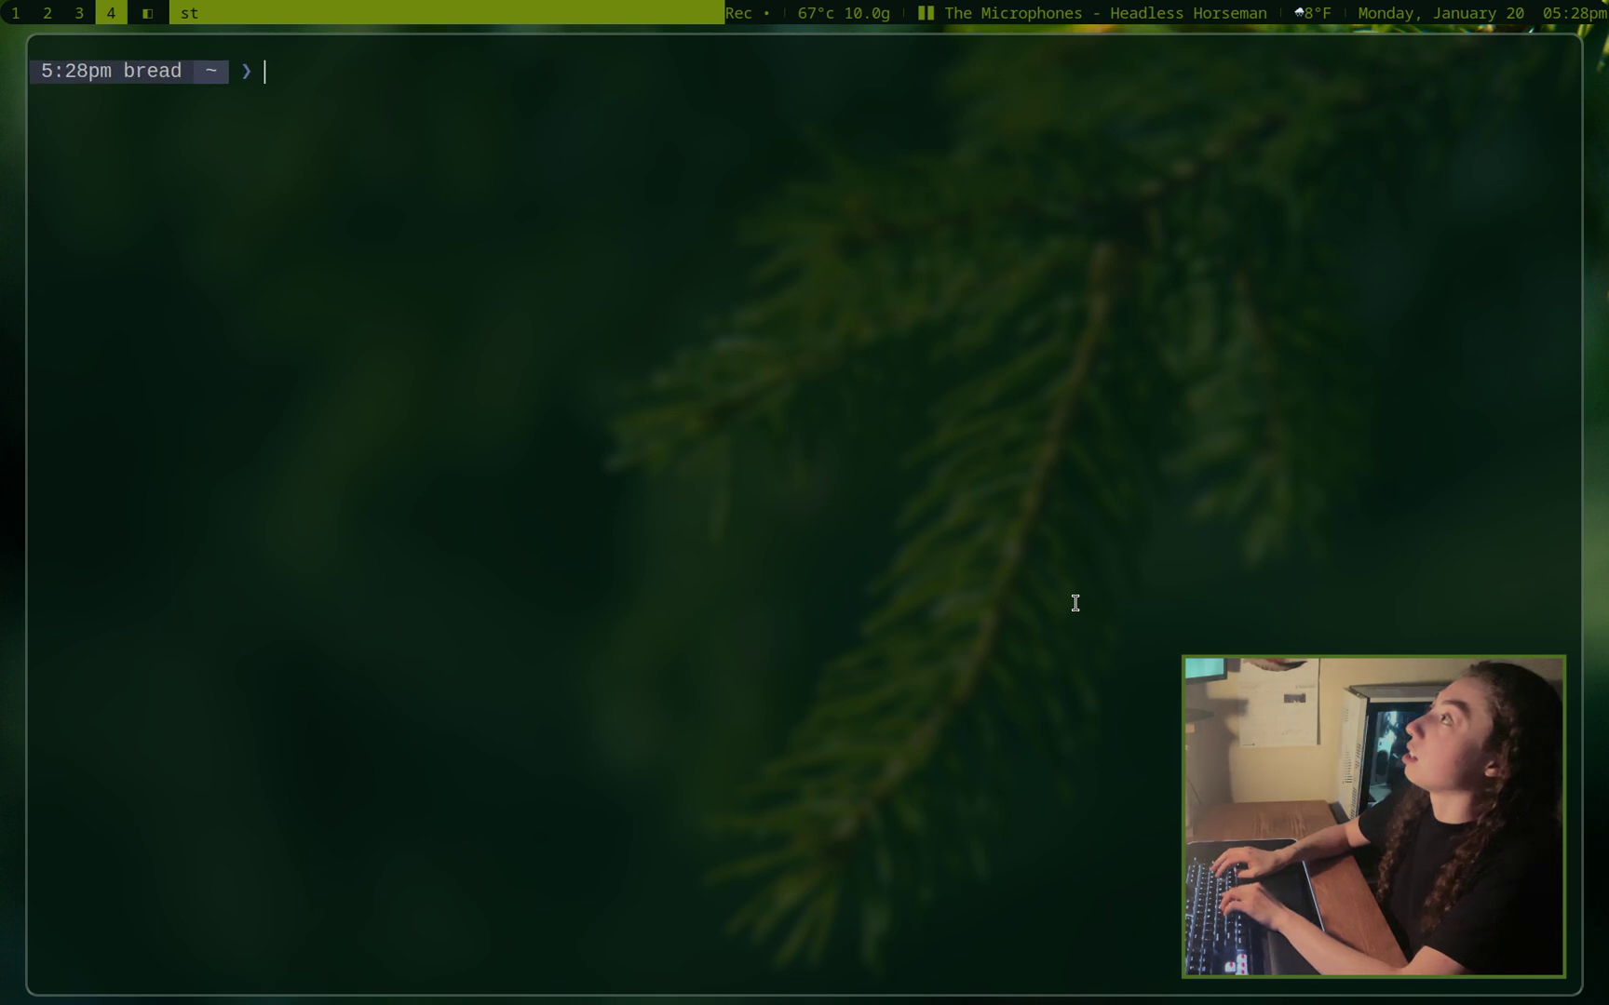
pyautogui.write('picom')
pyautogui.hotkey('ctrl', 'shift', 'pageup')
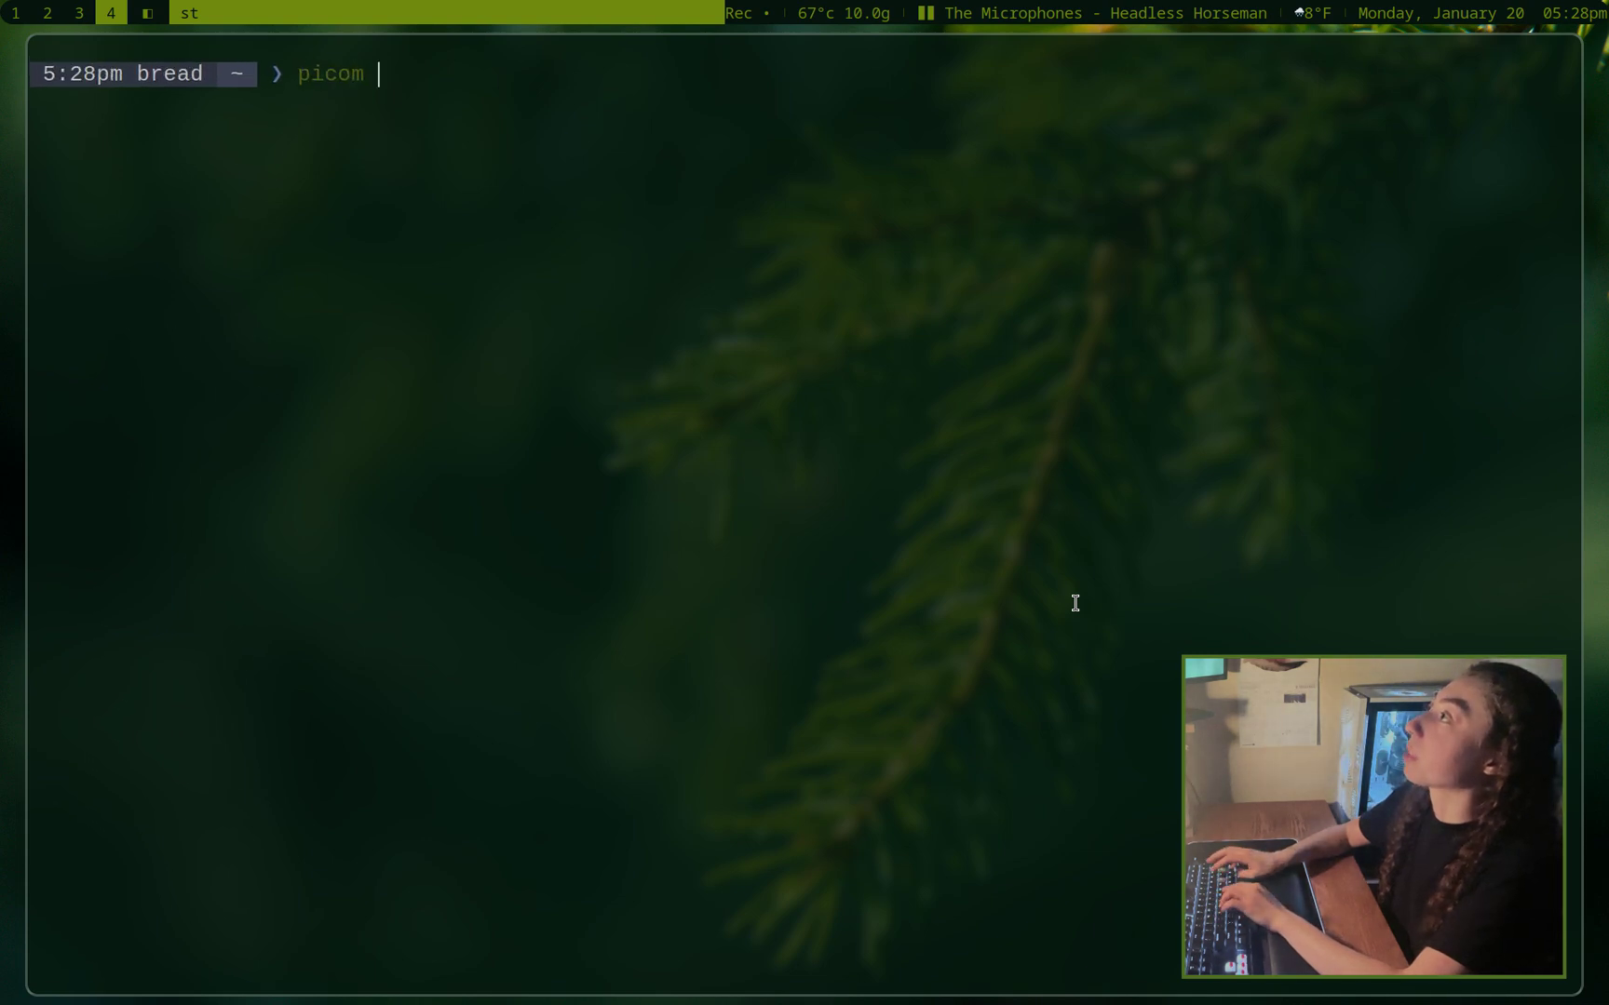
pyautogui.write('-b')
pyautogui.press('Return')
# Step: Kill picom and restart it with picom -b --config ~/.config/picom/picom.conf
pyautogui.write('kill')
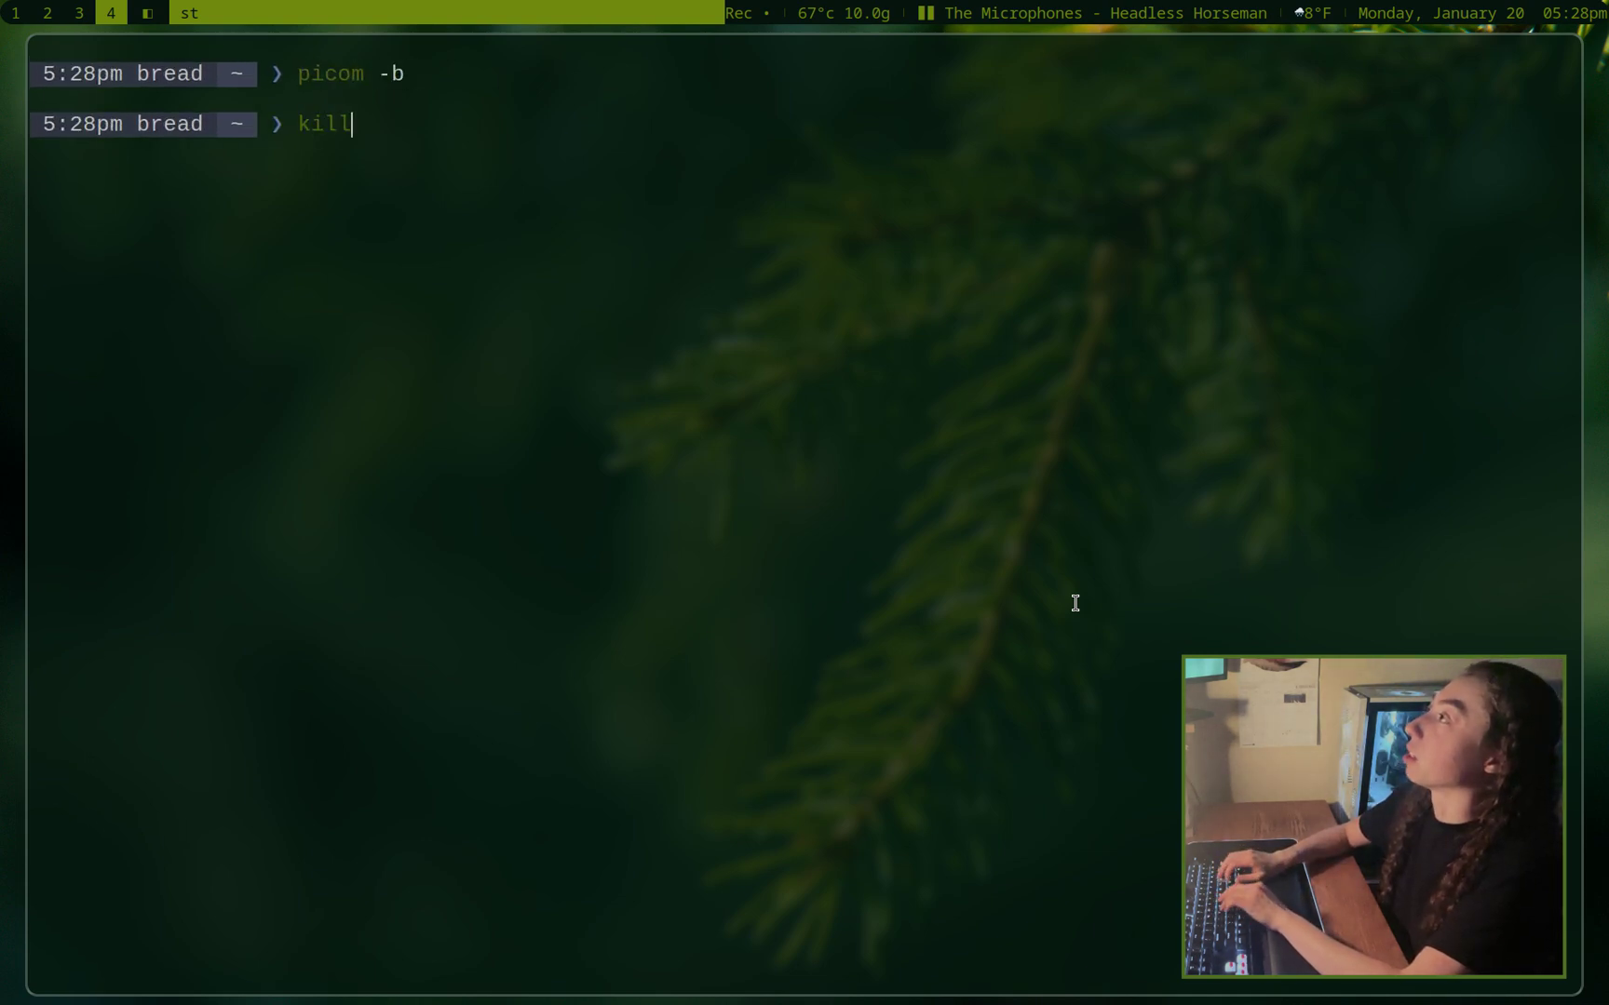
pyautogui.write('all picom')
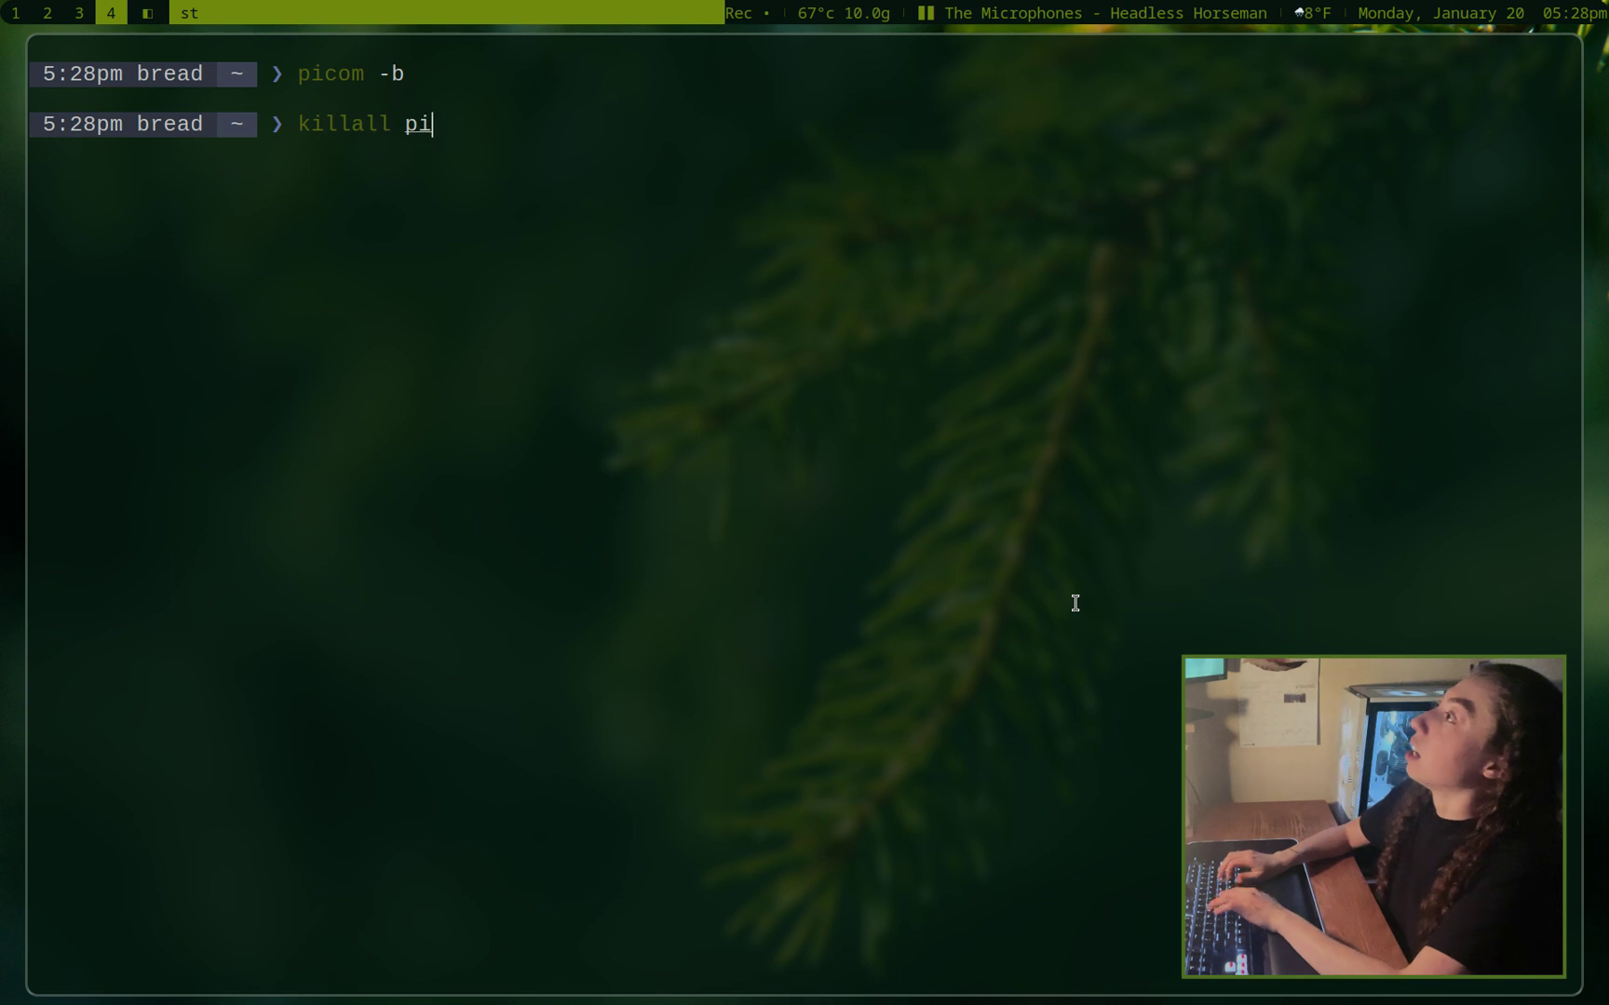
pyautogui.press('Return')
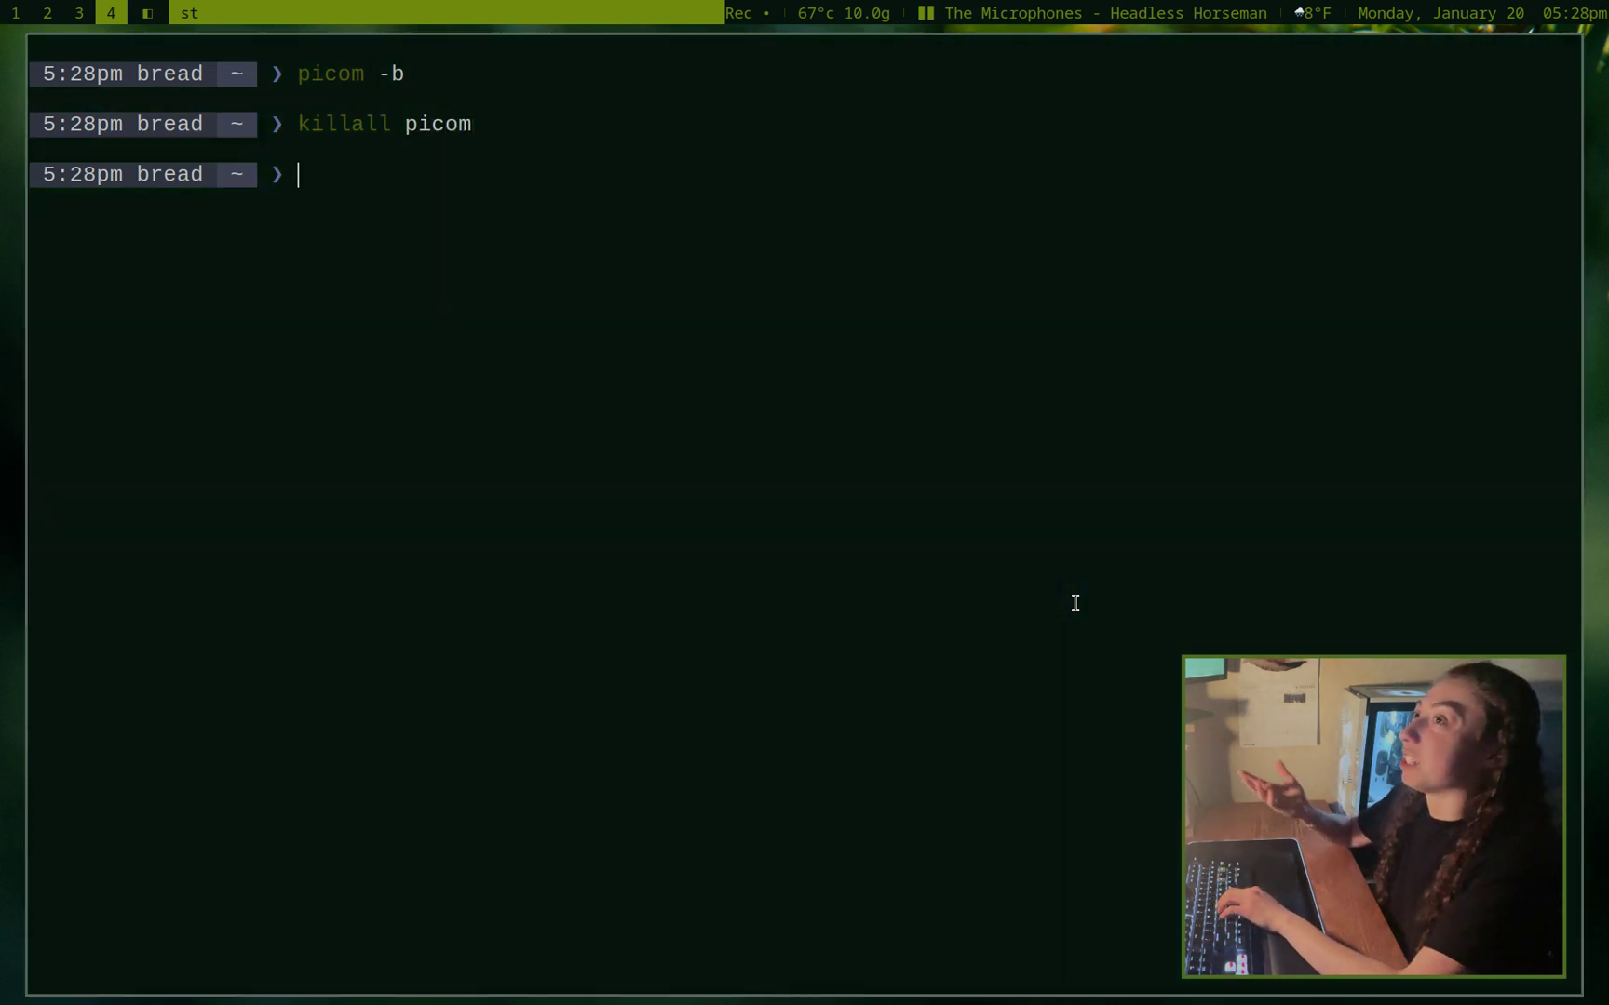
pyautogui.write('picom -b')
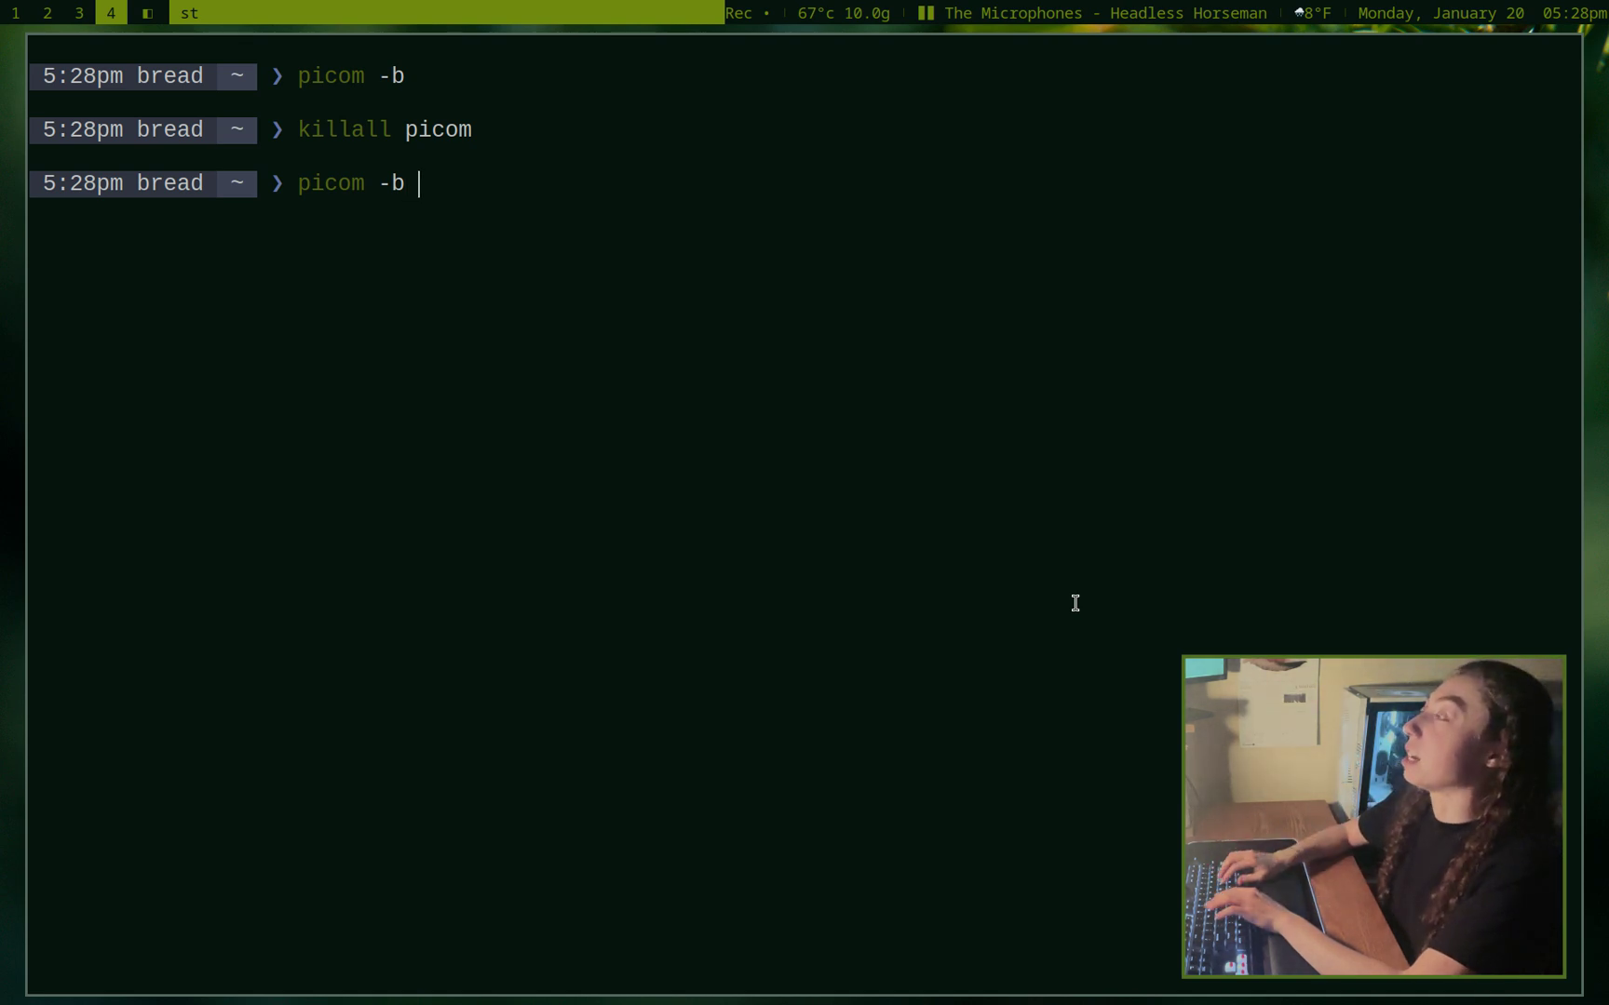
pyautogui.write(' --co')
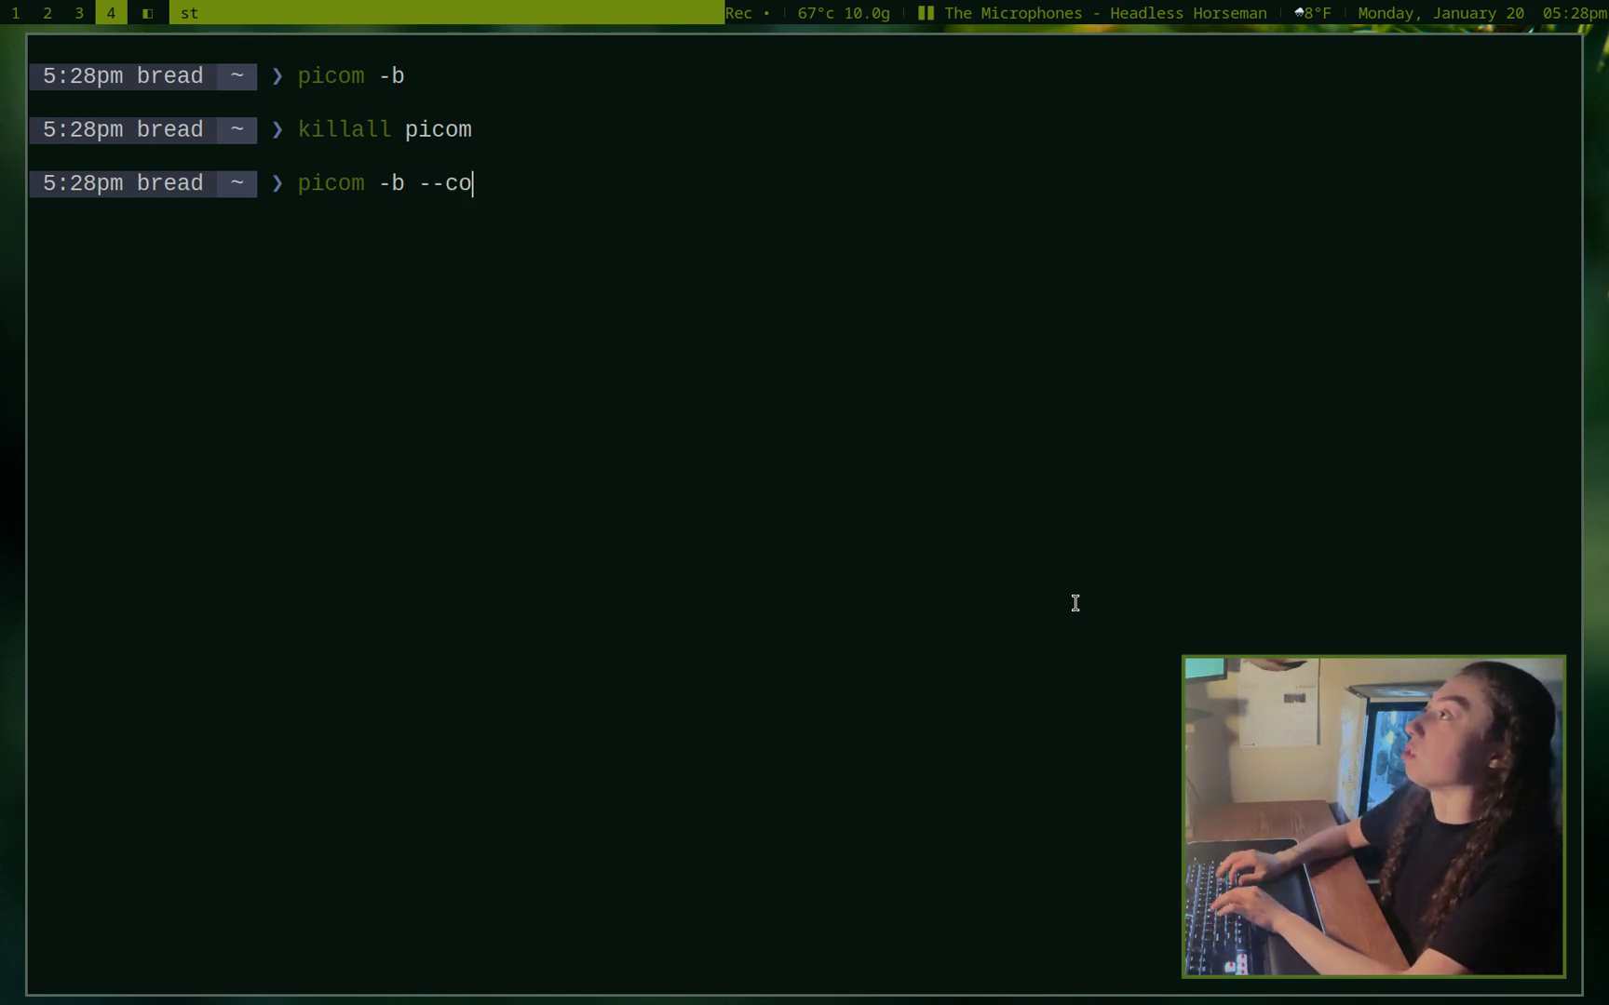
pyautogui.write('nfig ~/.coni')
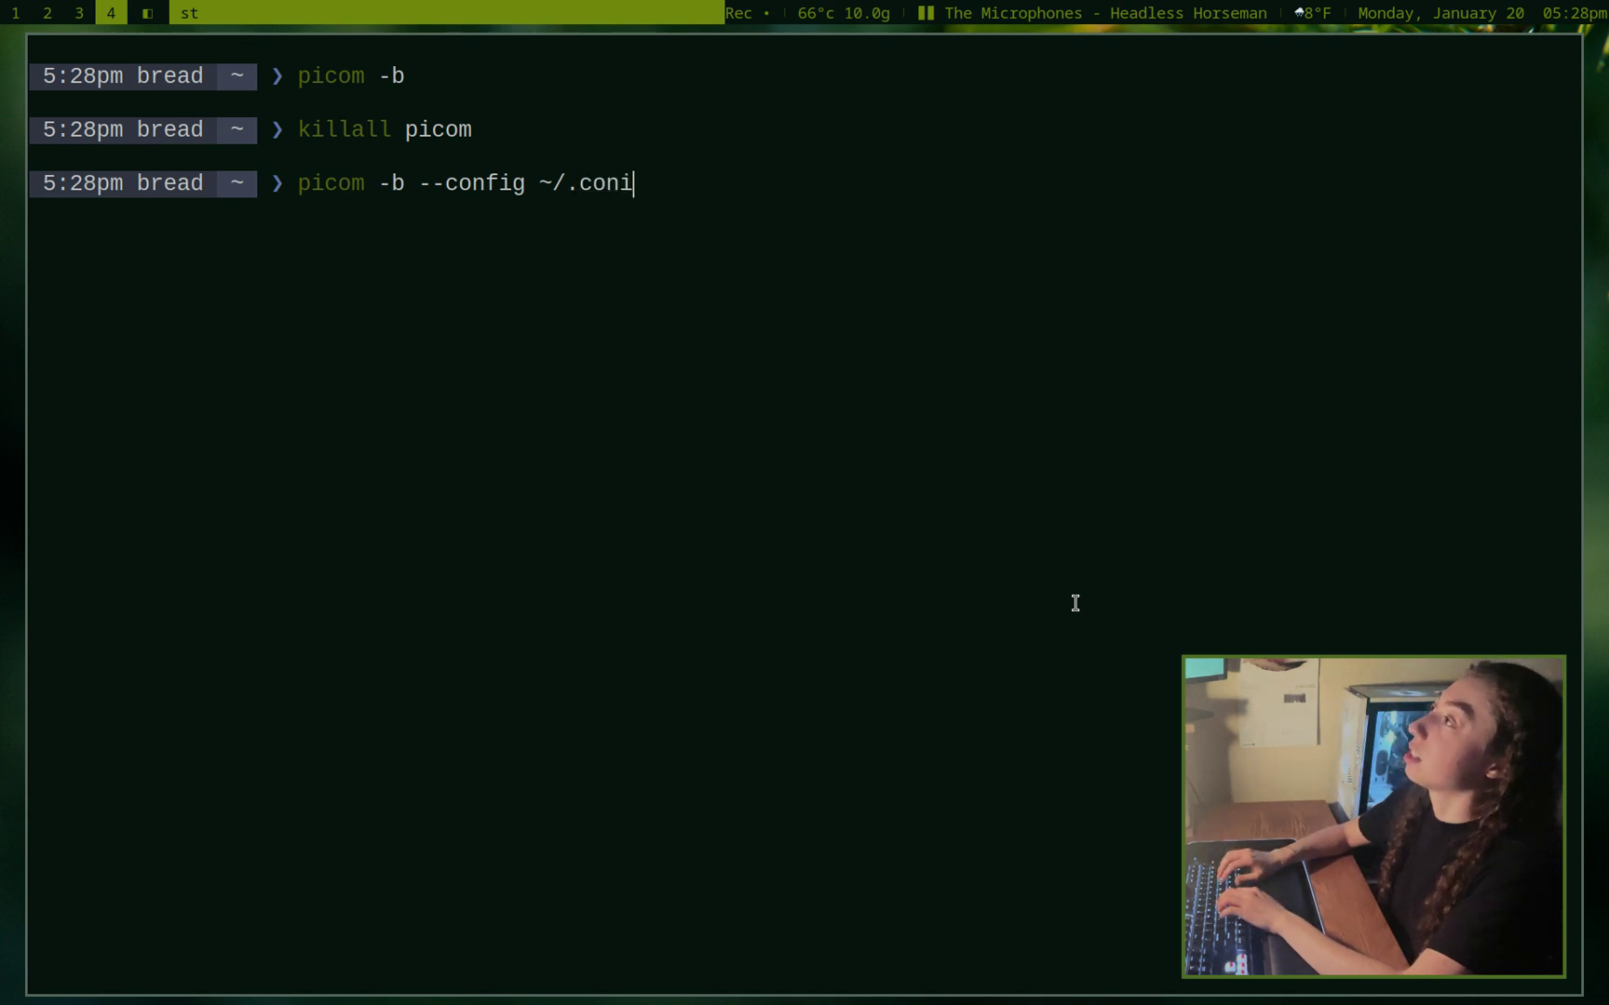
pyautogui.press('BackSpace')
pyautogui.write('fig/')
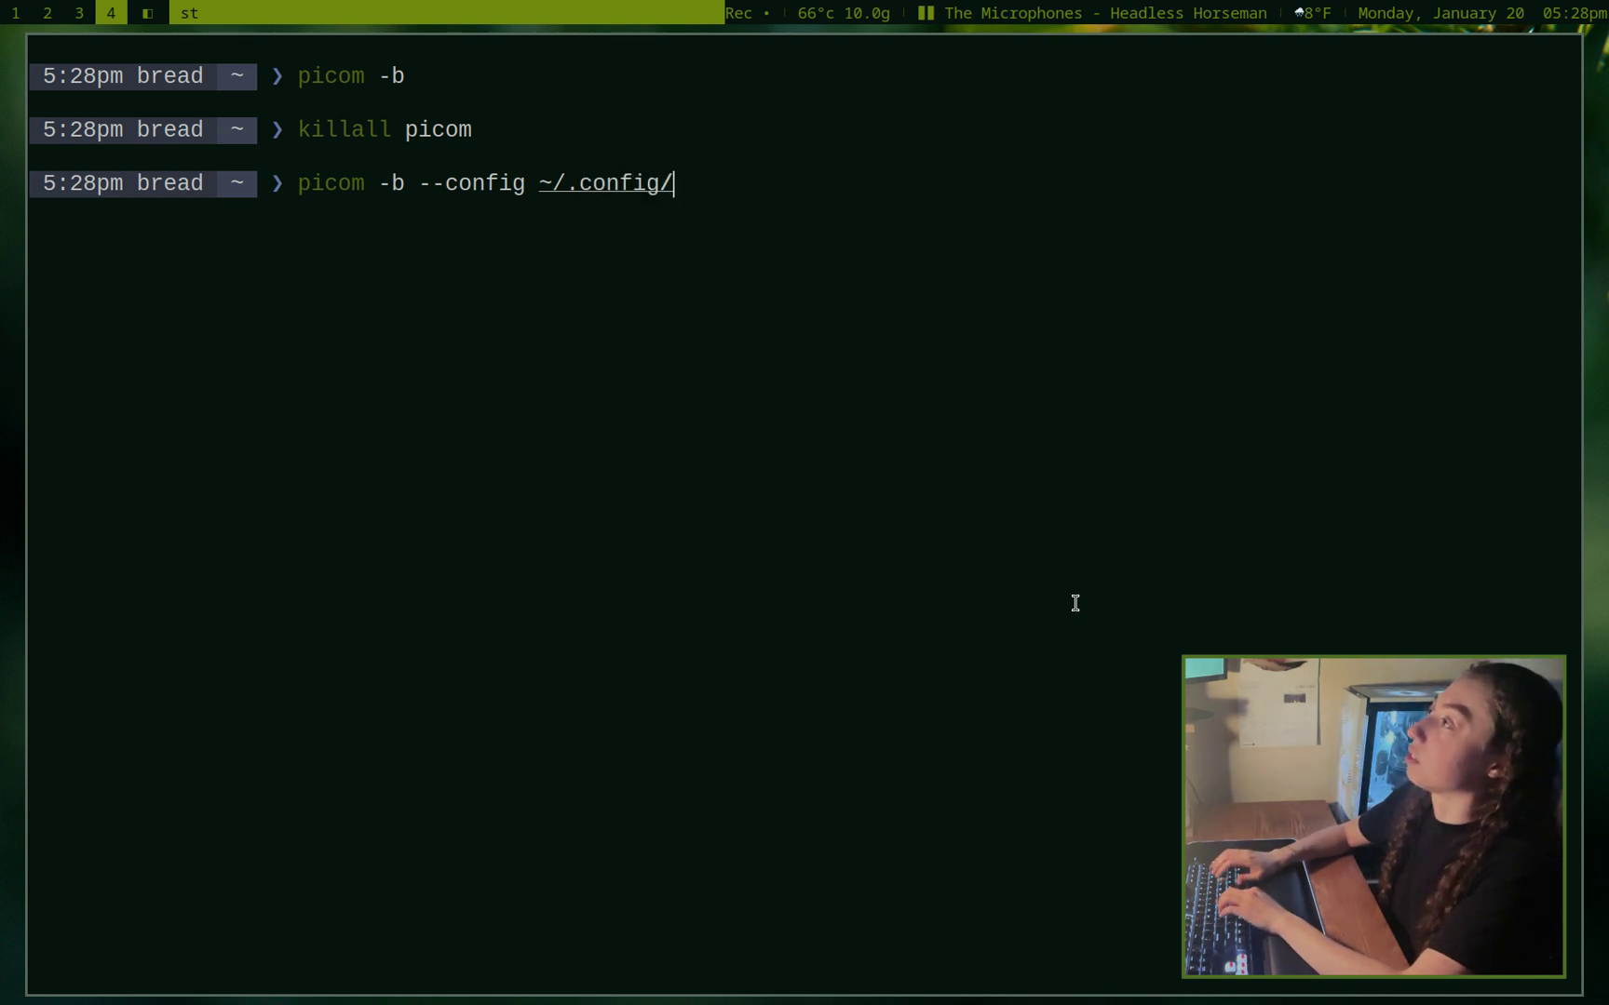
pyautogui.write('picom/pic')
pyautogui.press('Tab')
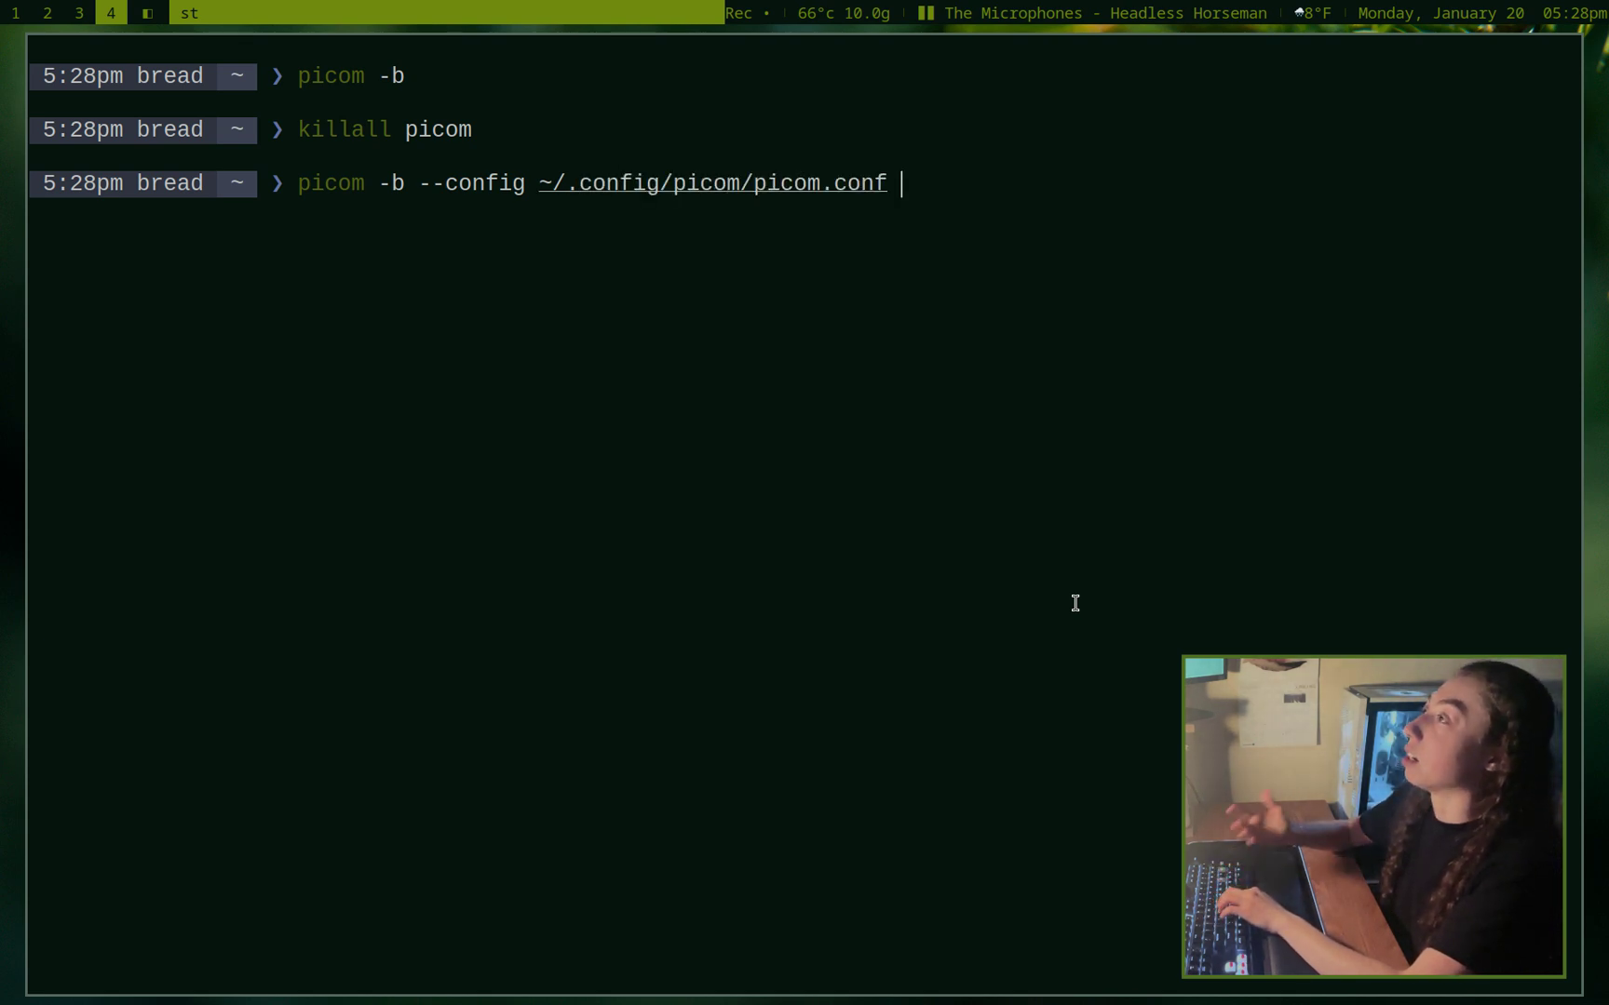
pyautogui.press('Return')
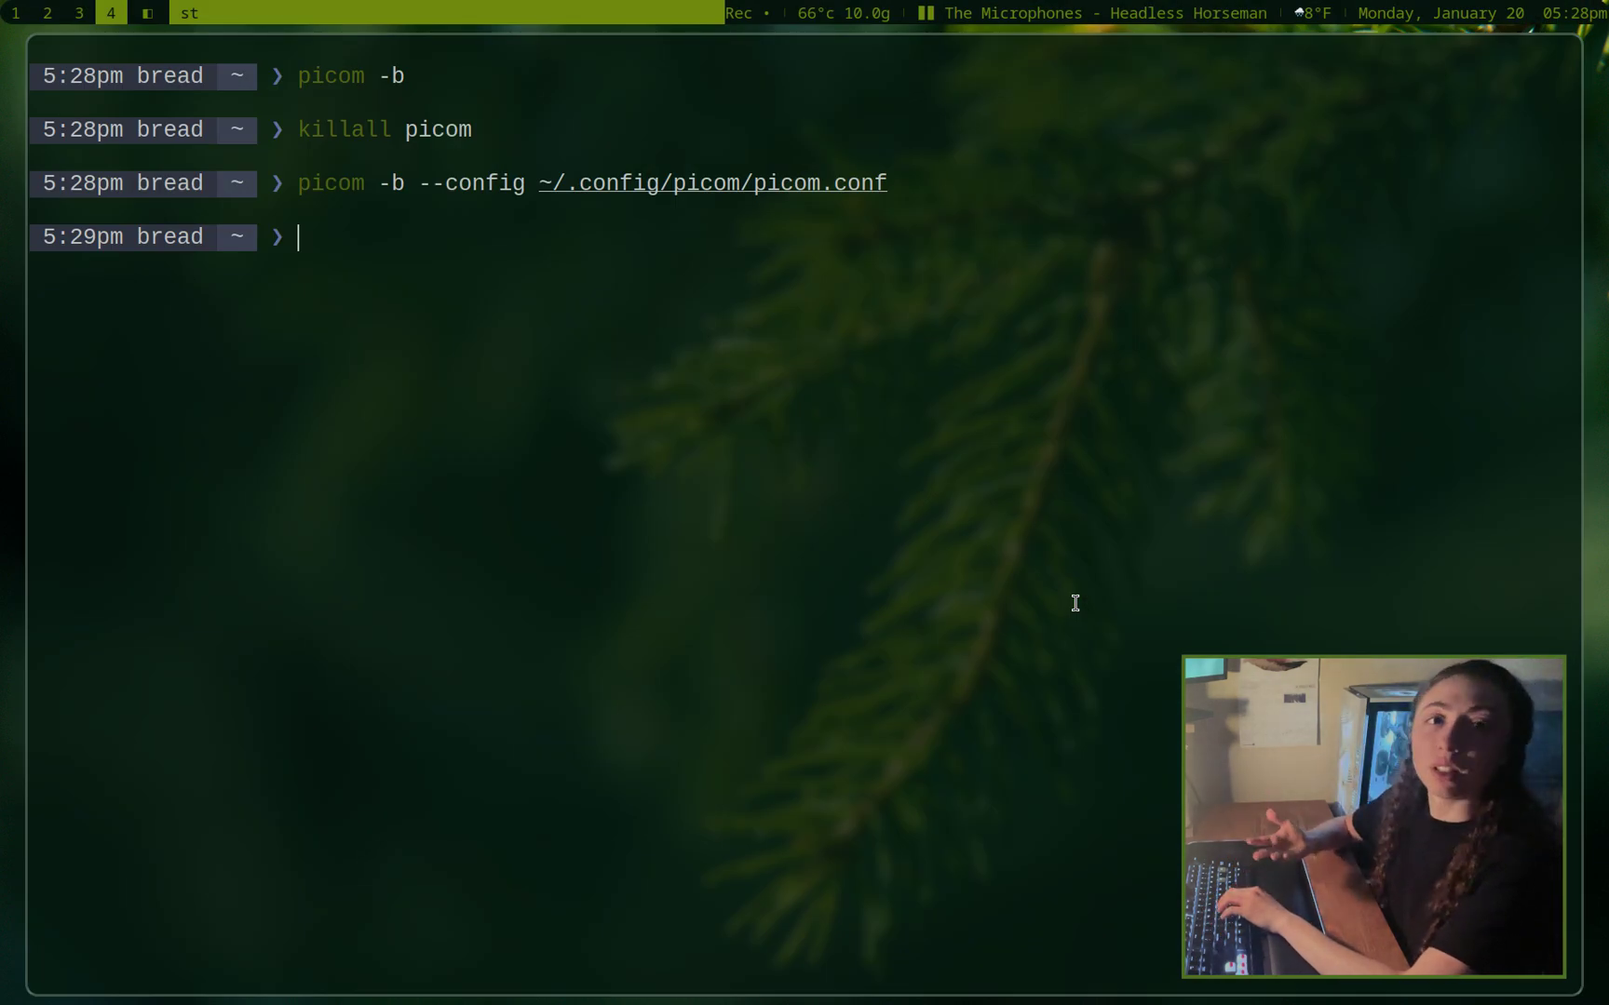
# Step: Read the picom manual page with man picom
pyautogui.write('man picom')
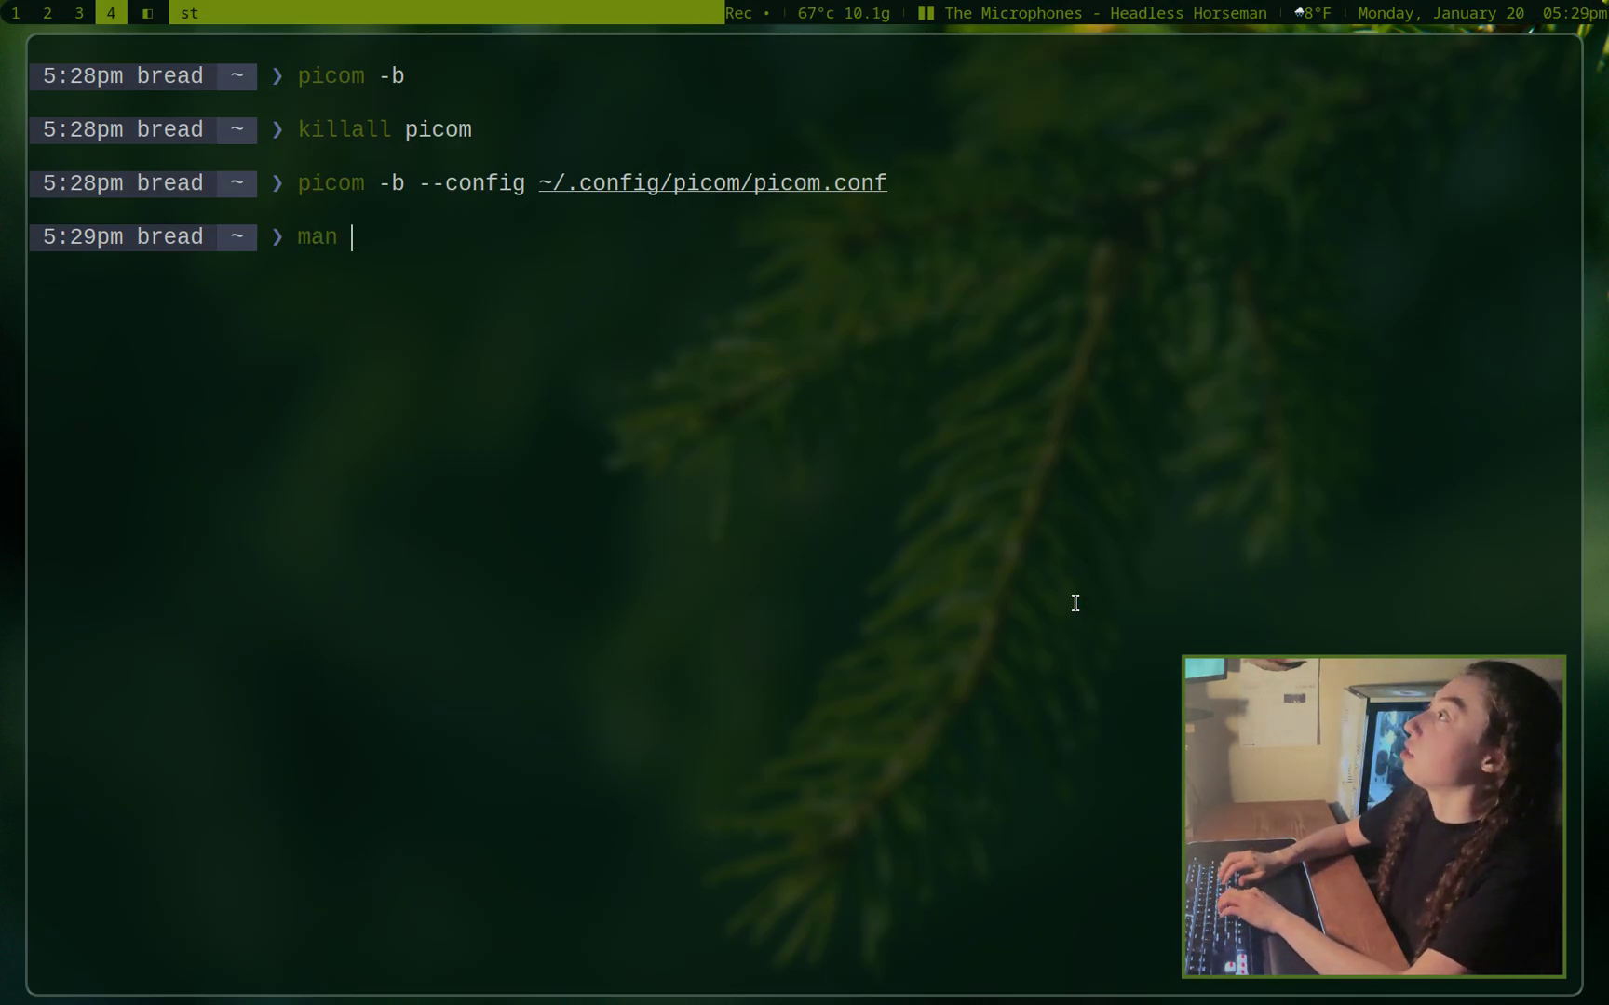
pyautogui.press('Return')
pyautogui.press('Down')
pyautogui.press('Down')
pyautogui.press('Down')
pyautogui.press('Down')
pyautogui.press('Down')
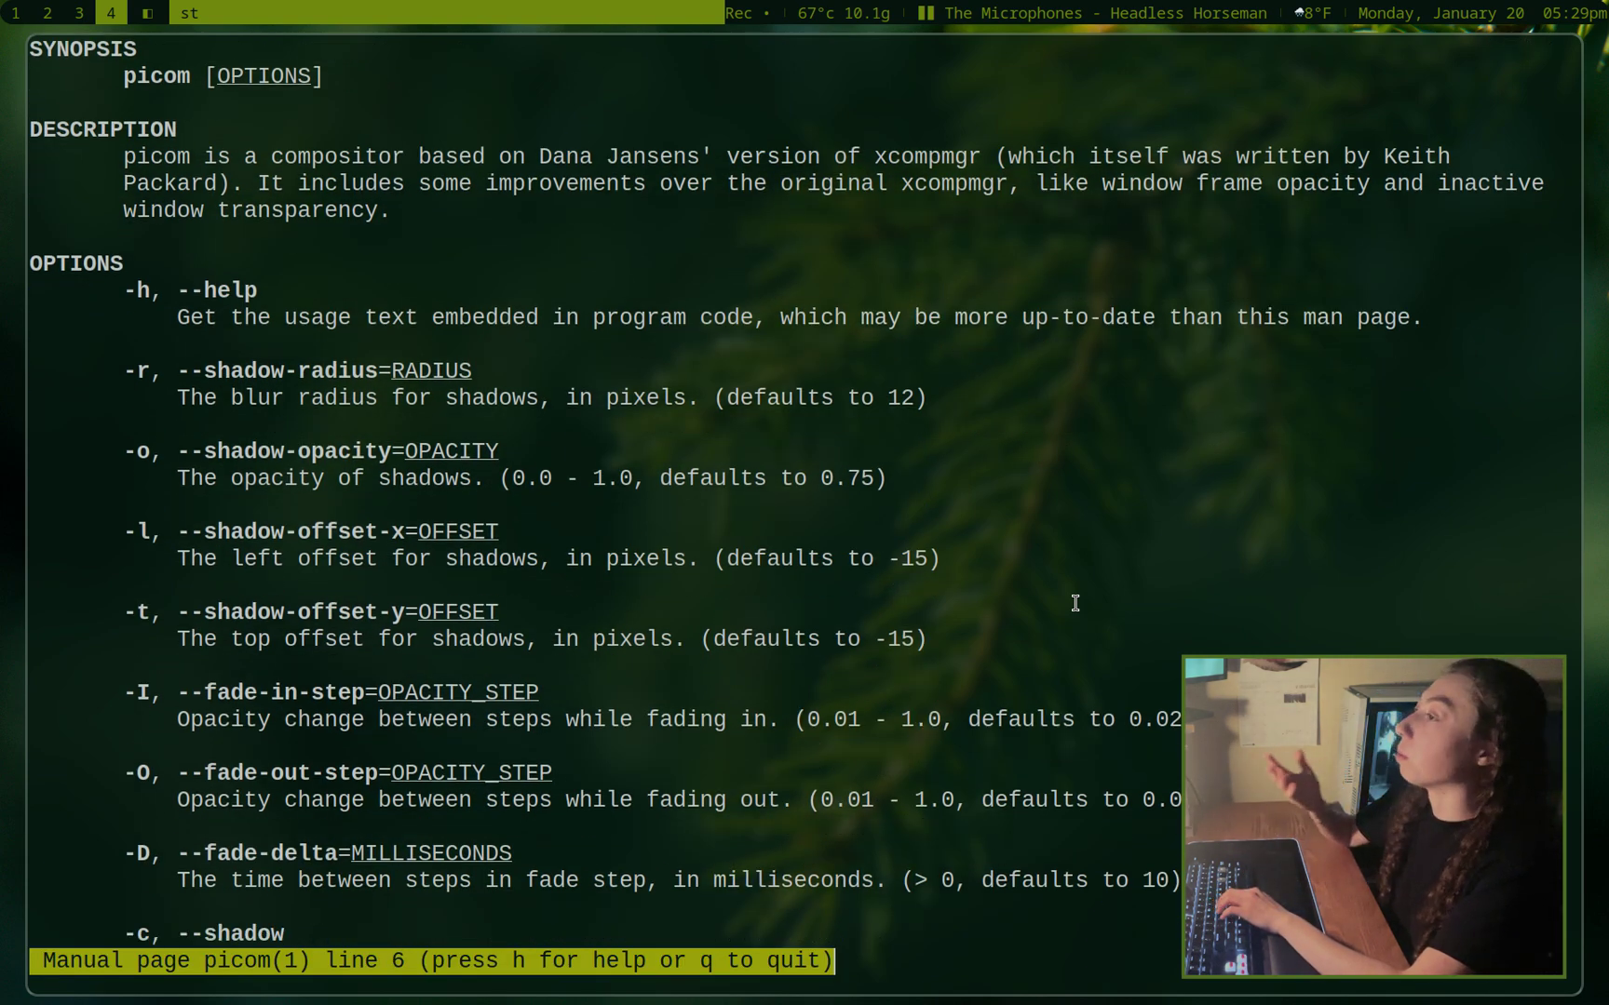
pyautogui.press('Down')
pyautogui.press('Down')
pyautogui.press('Down')
pyautogui.press('Up')
pyautogui.press('Up')
pyautogui.press('Up')
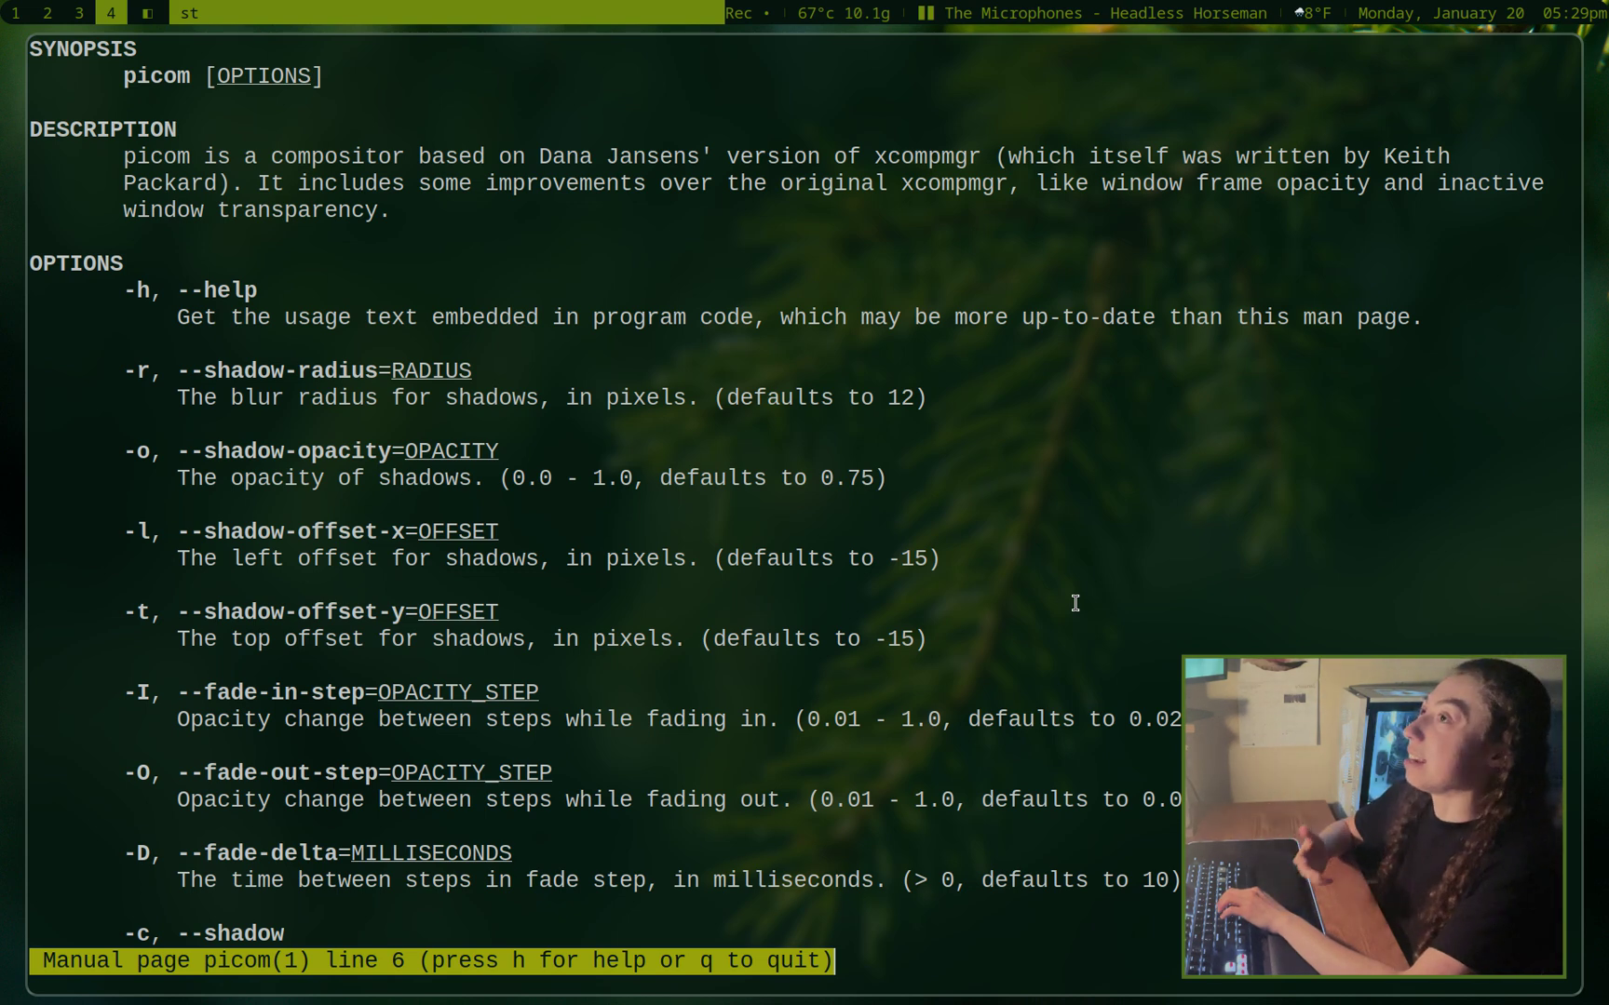
pyautogui.press('Up')
pyautogui.press('Up')
pyautogui.press('Up')
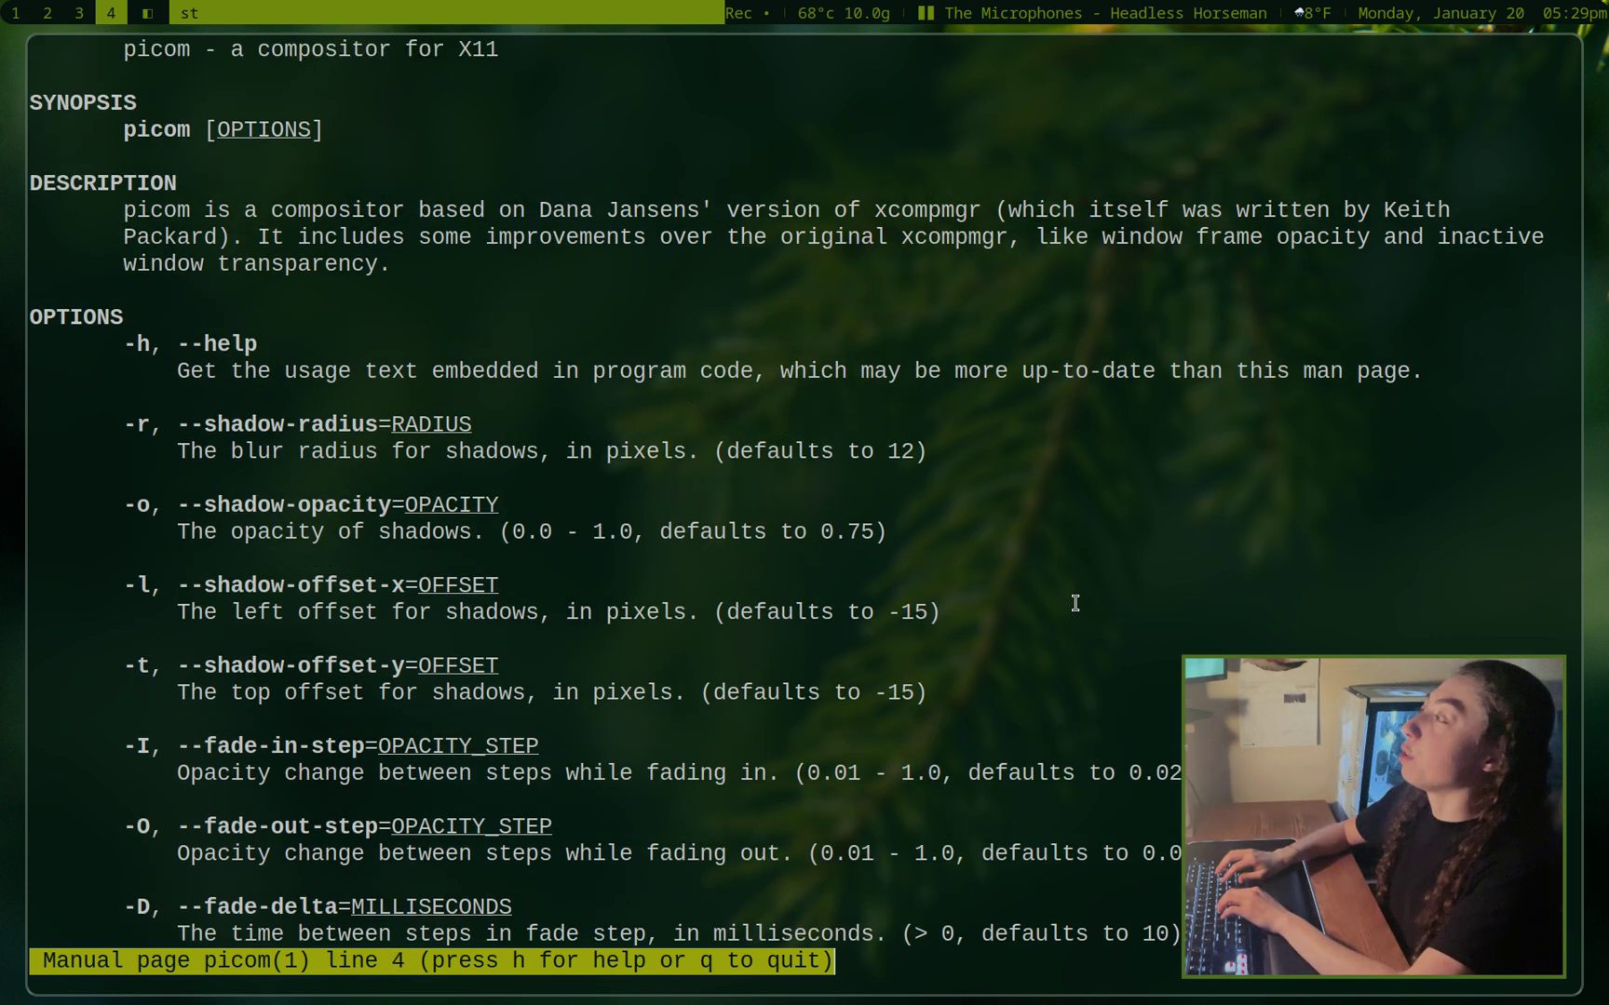
# Step: Quit the man page and open /etc/xdg/picom.conf.example in Neovim at a smaller font
pyautogui.press('q')
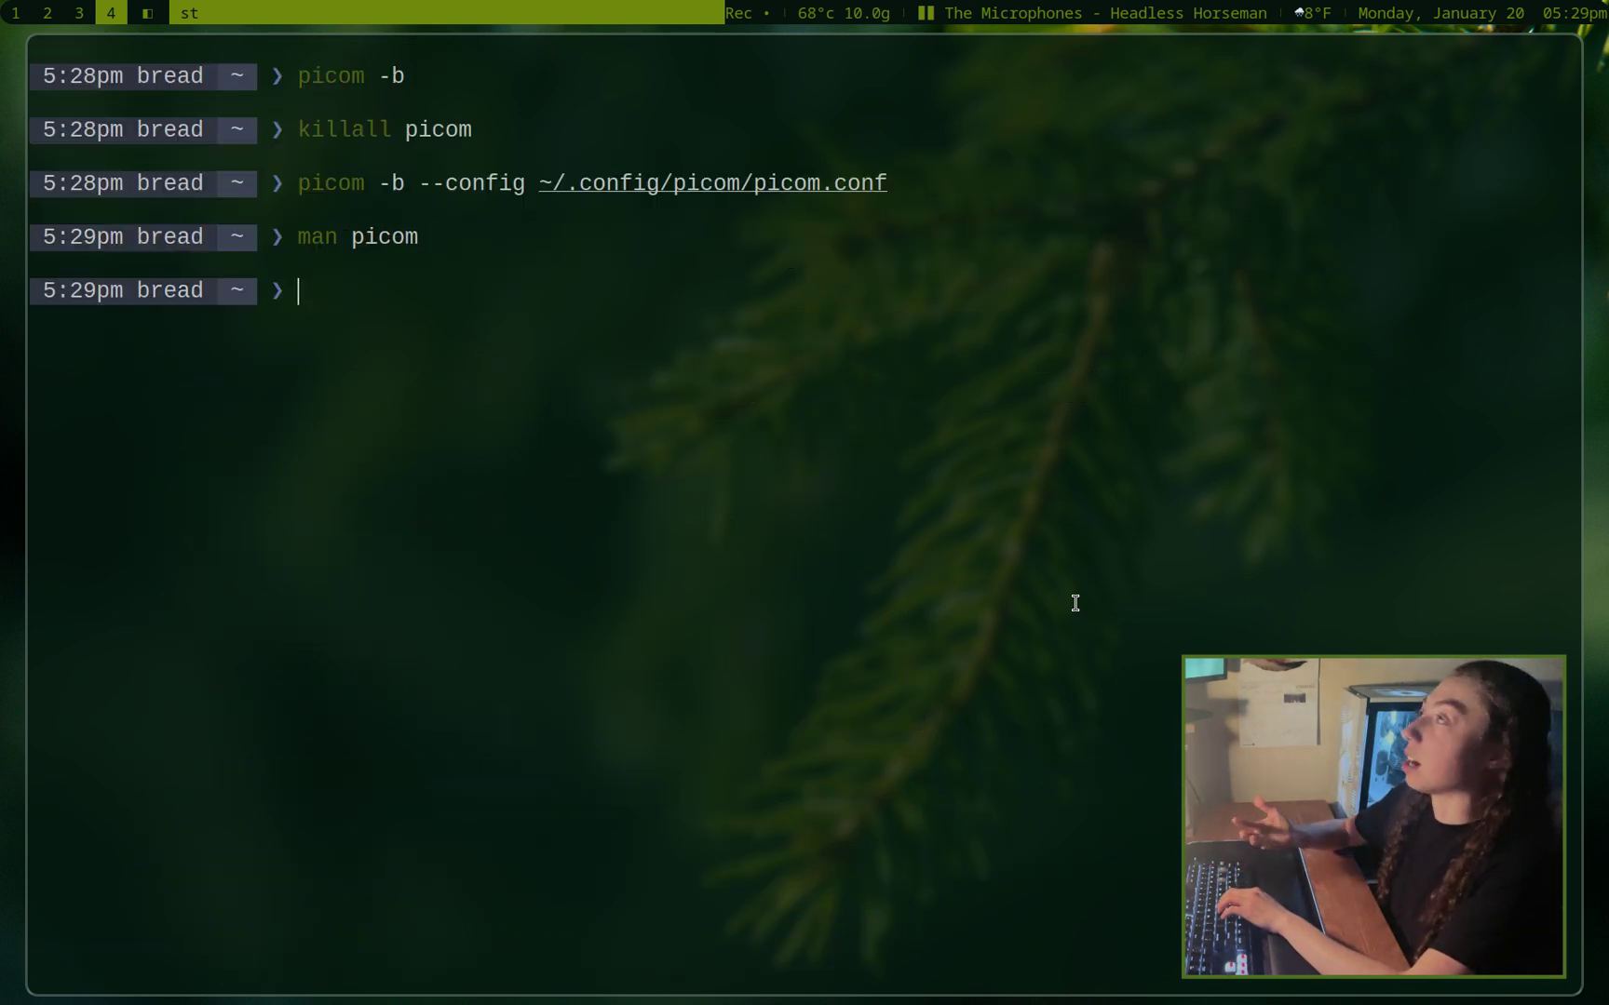
pyautogui.write('v ')
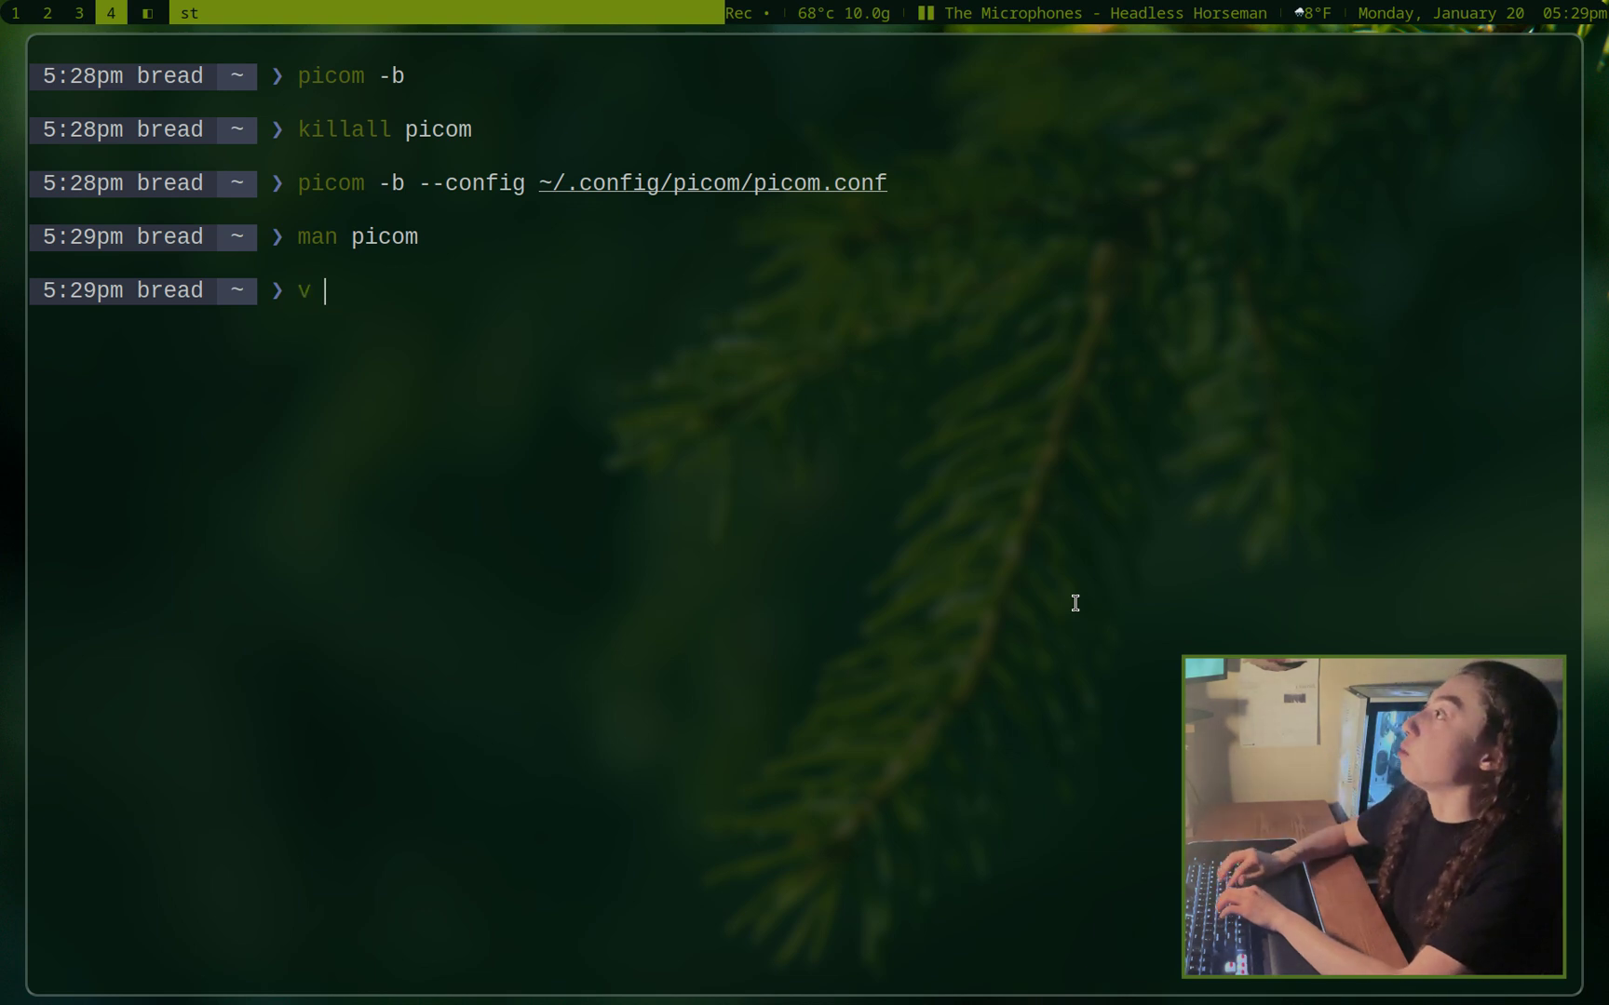
pyautogui.write('/e')
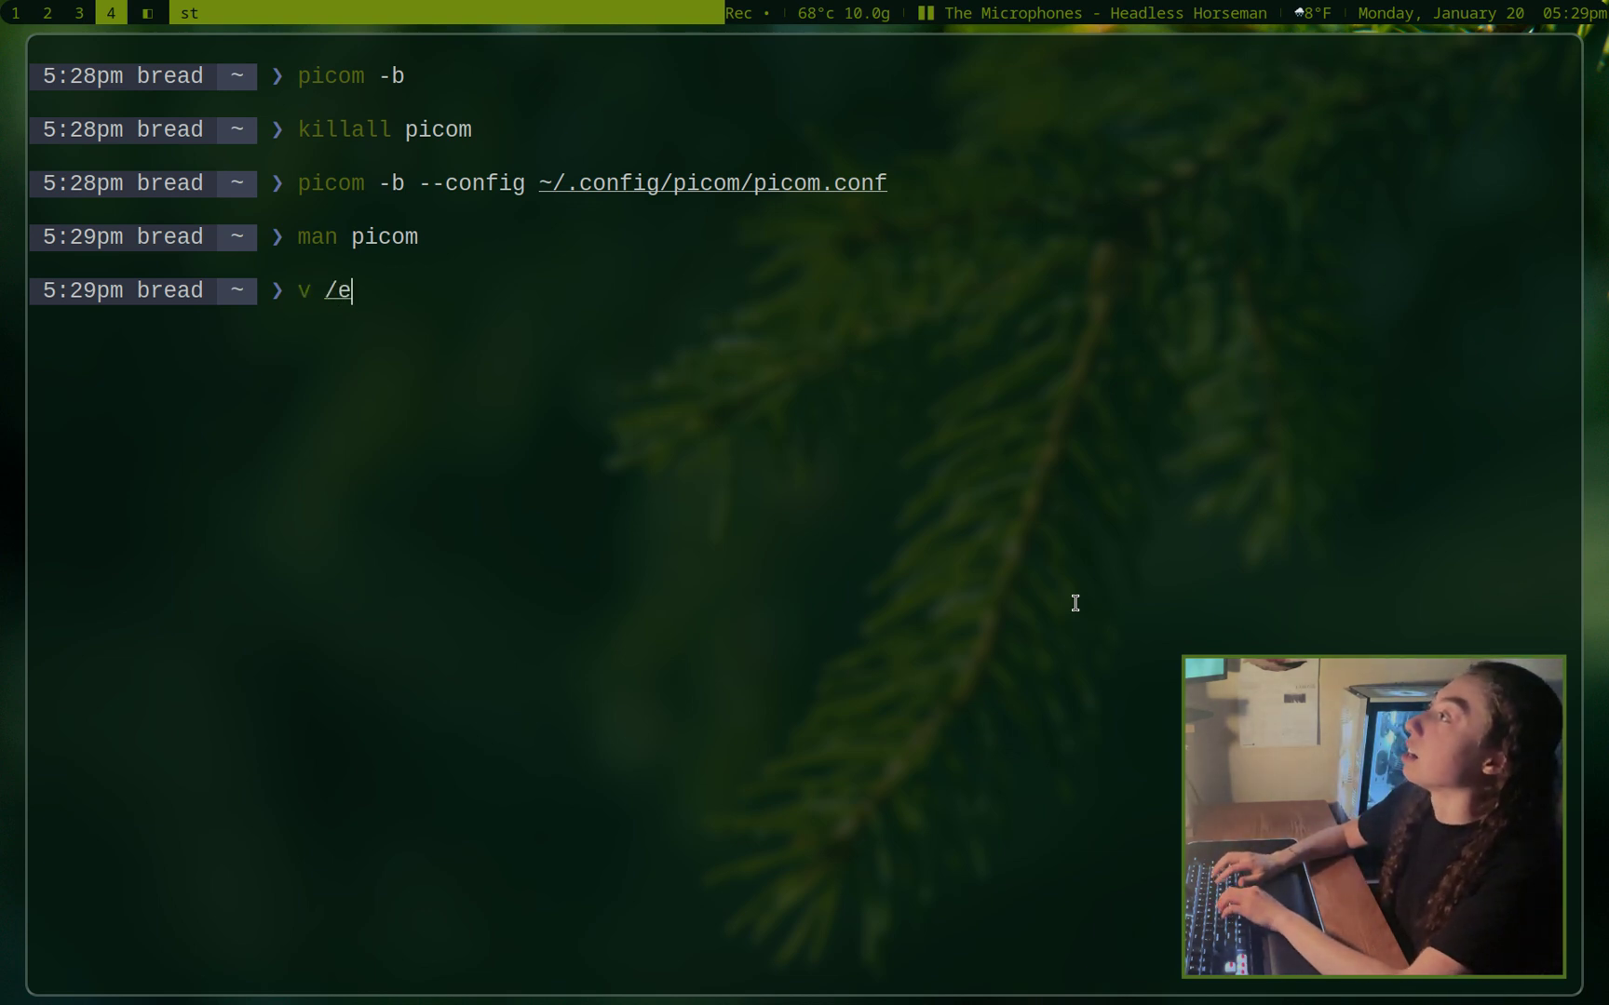
pyautogui.write('tc/')
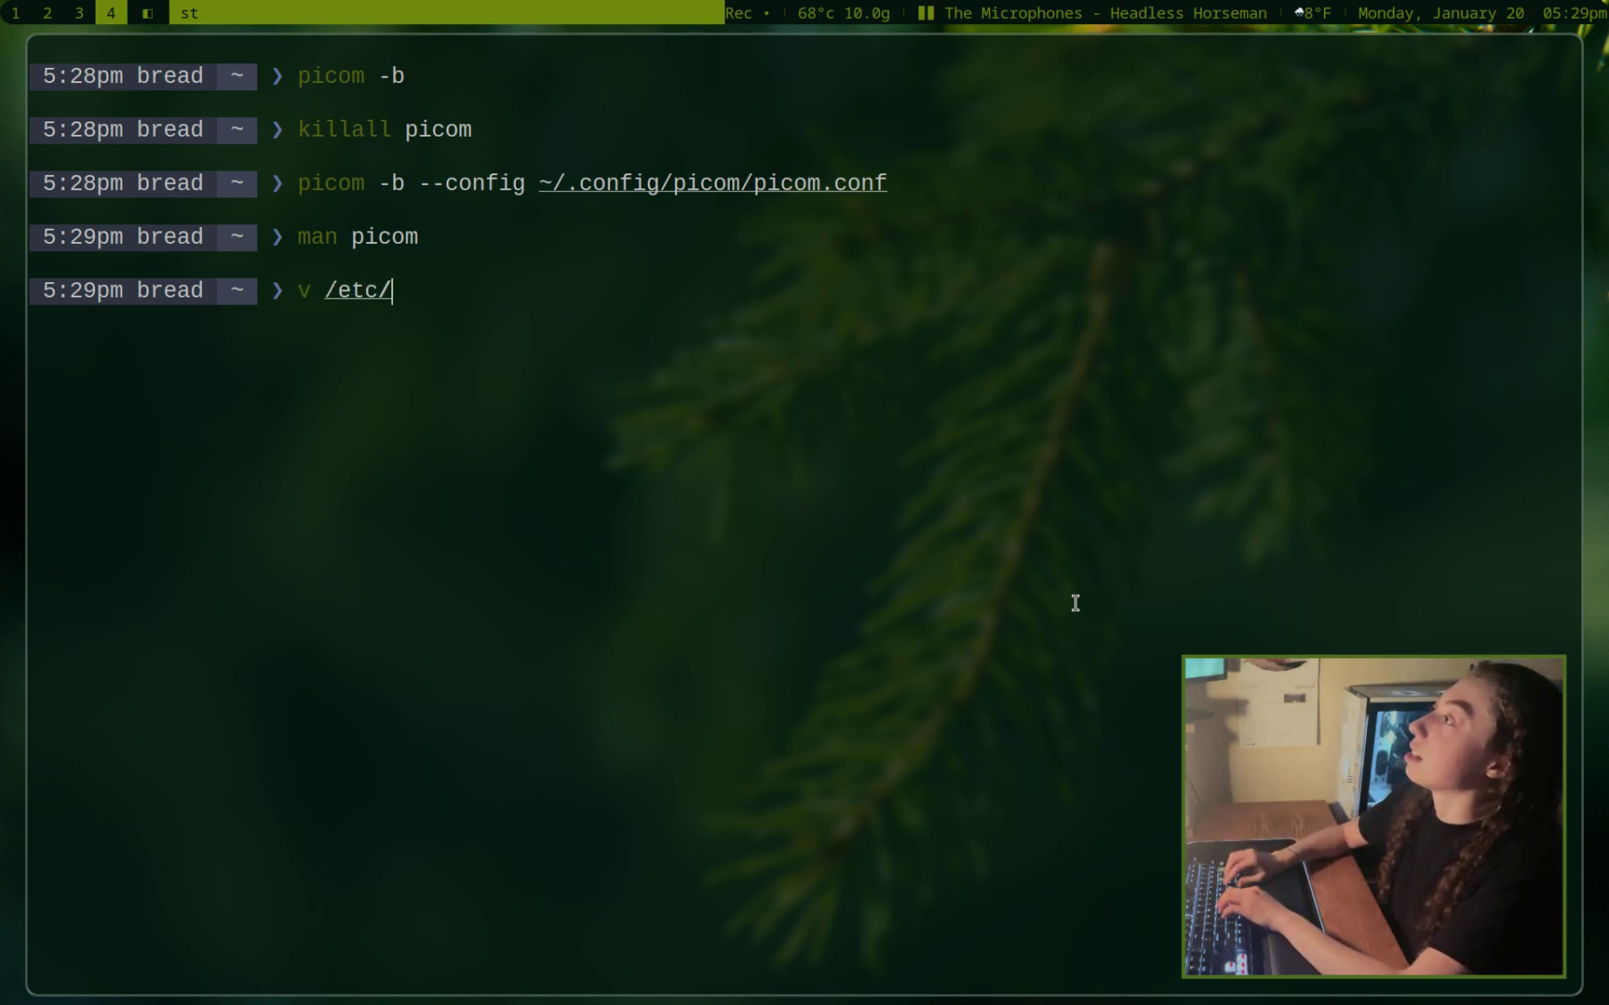
pyautogui.write('xdg/pi')
pyautogui.press('Tab')
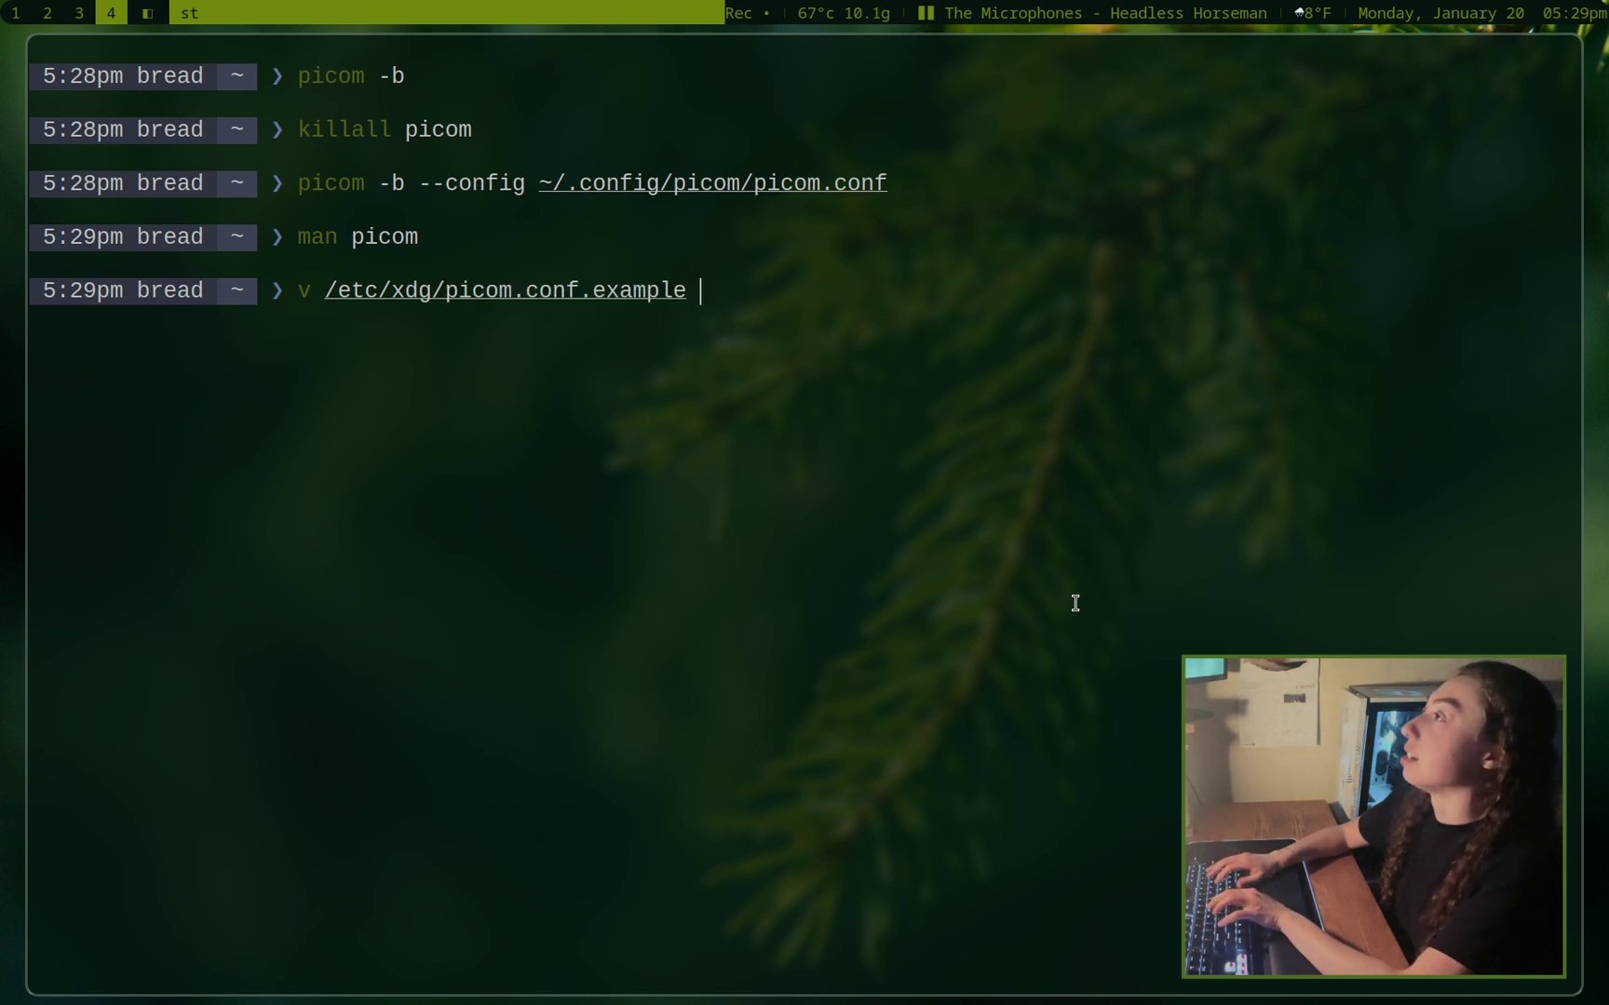
pyautogui.press('Return')
pyautogui.press('ctrl+shift+Next')
pyautogui.press('ctrl+shift+Next')
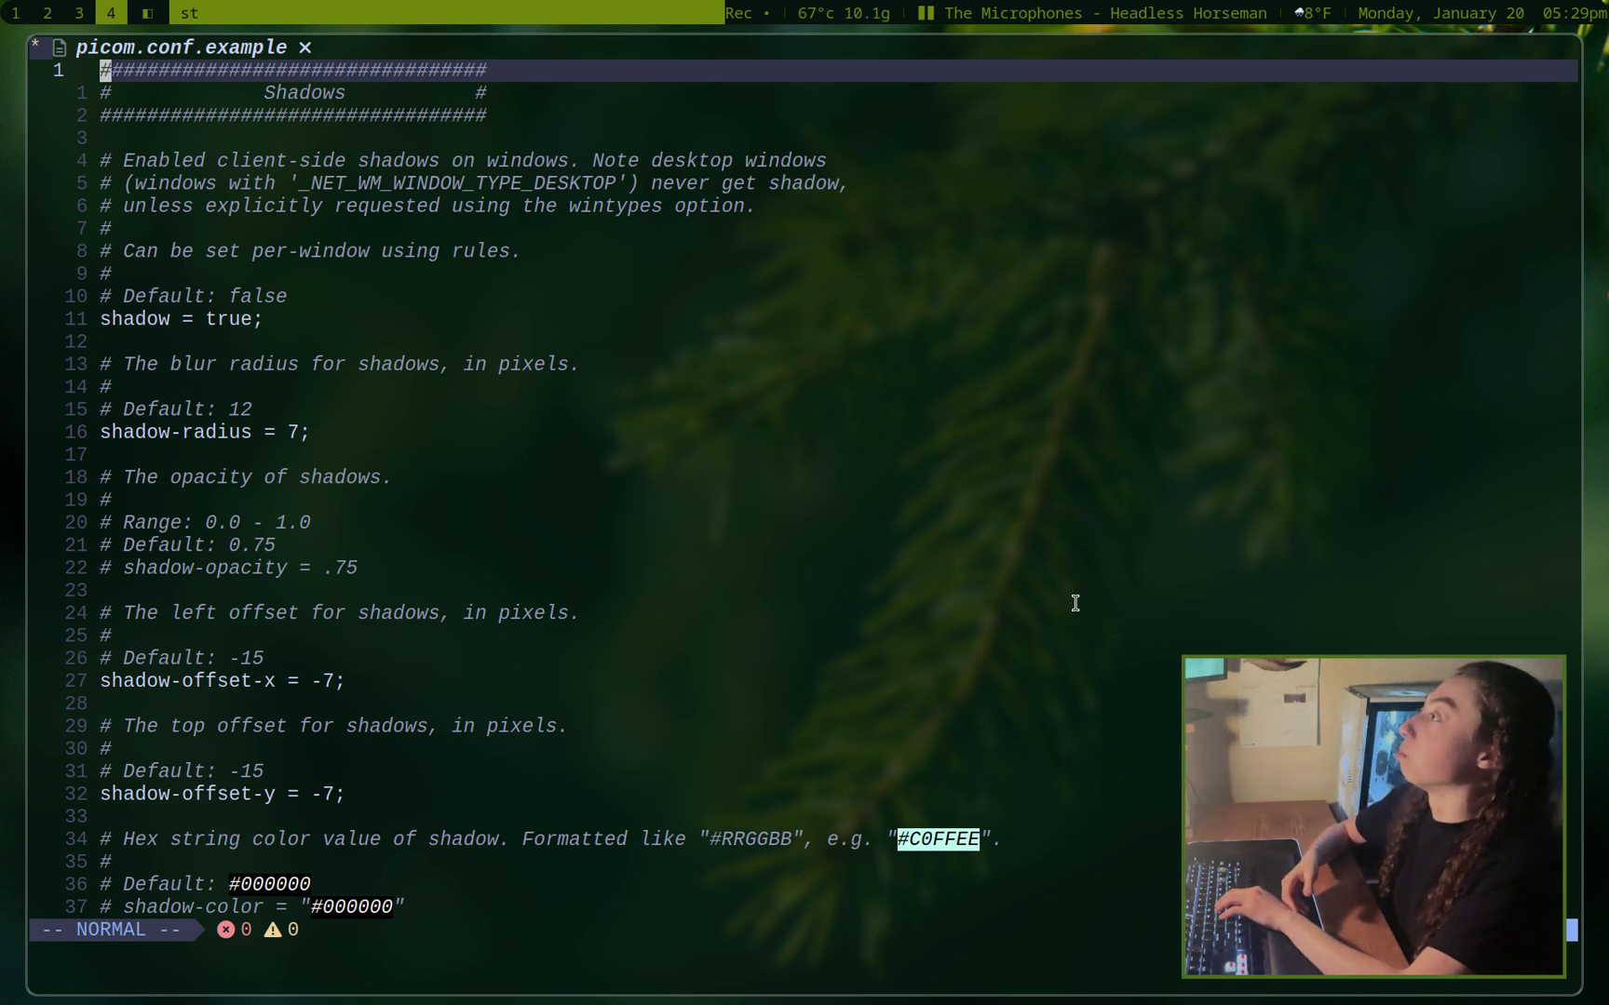
# Step: Read down through the Shadows settings to the Fading section header
pyautogui.press('j')
pyautogui.press('j')
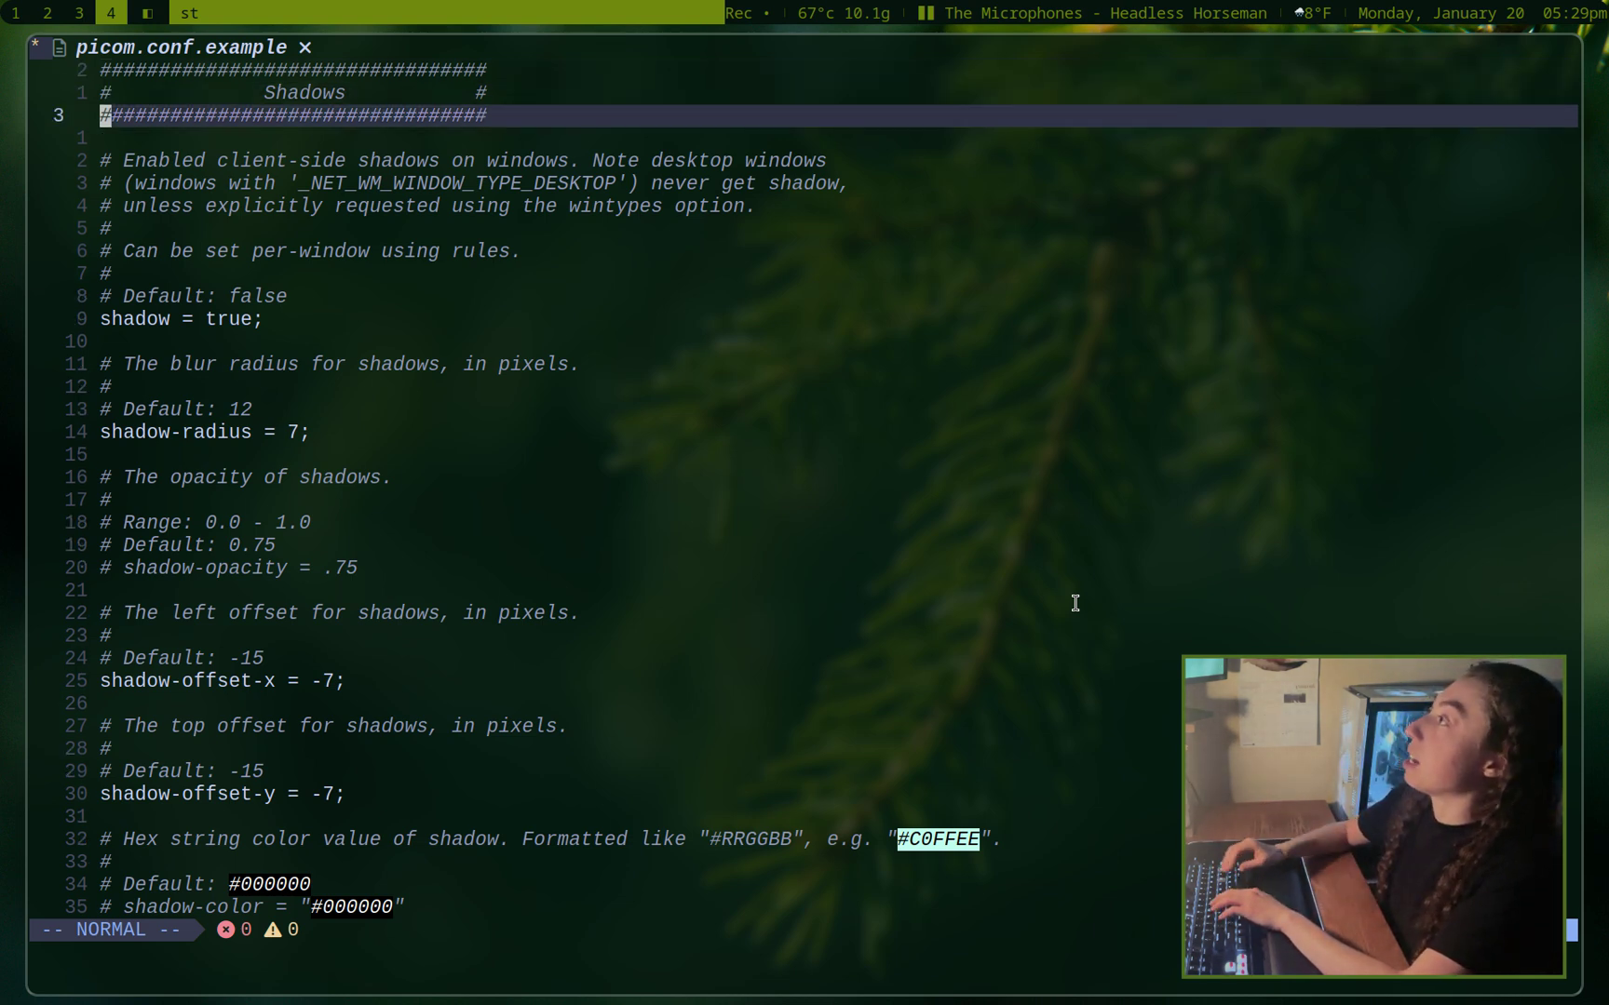
pyautogui.press('j')
pyautogui.press('j')
pyautogui.press('j')
pyautogui.press('j')
pyautogui.press('j')
pyautogui.press('j')
pyautogui.press('j')
pyautogui.press('j')
pyautogui.press('j')
pyautogui.press('j')
pyautogui.press('j')
pyautogui.press('j')
pyautogui.press('j')
pyautogui.press('j')
pyautogui.press('j')
pyautogui.press('j')
pyautogui.press('j')
pyautogui.press('j')
pyautogui.press('j')
pyautogui.press('j')
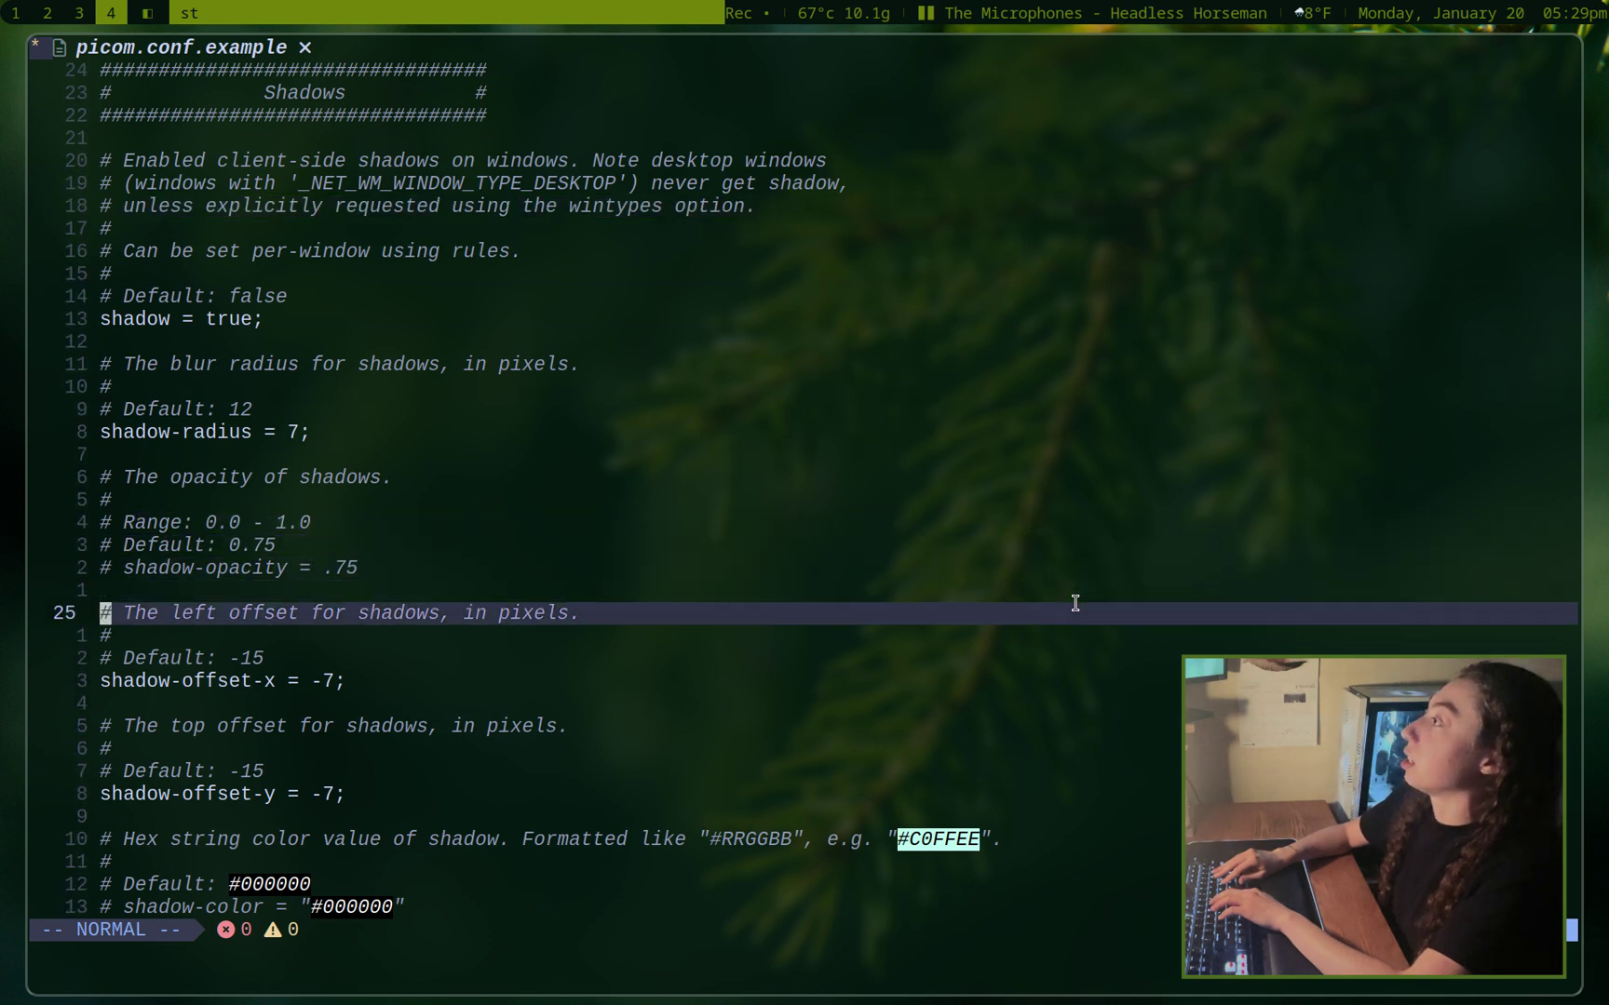
pyautogui.press('j')
pyautogui.press('j')
pyautogui.press('j')
pyautogui.press('j')
pyautogui.press('j')
pyautogui.press('j')
pyautogui.press('j')
pyautogui.press('j')
pyautogui.press('j')
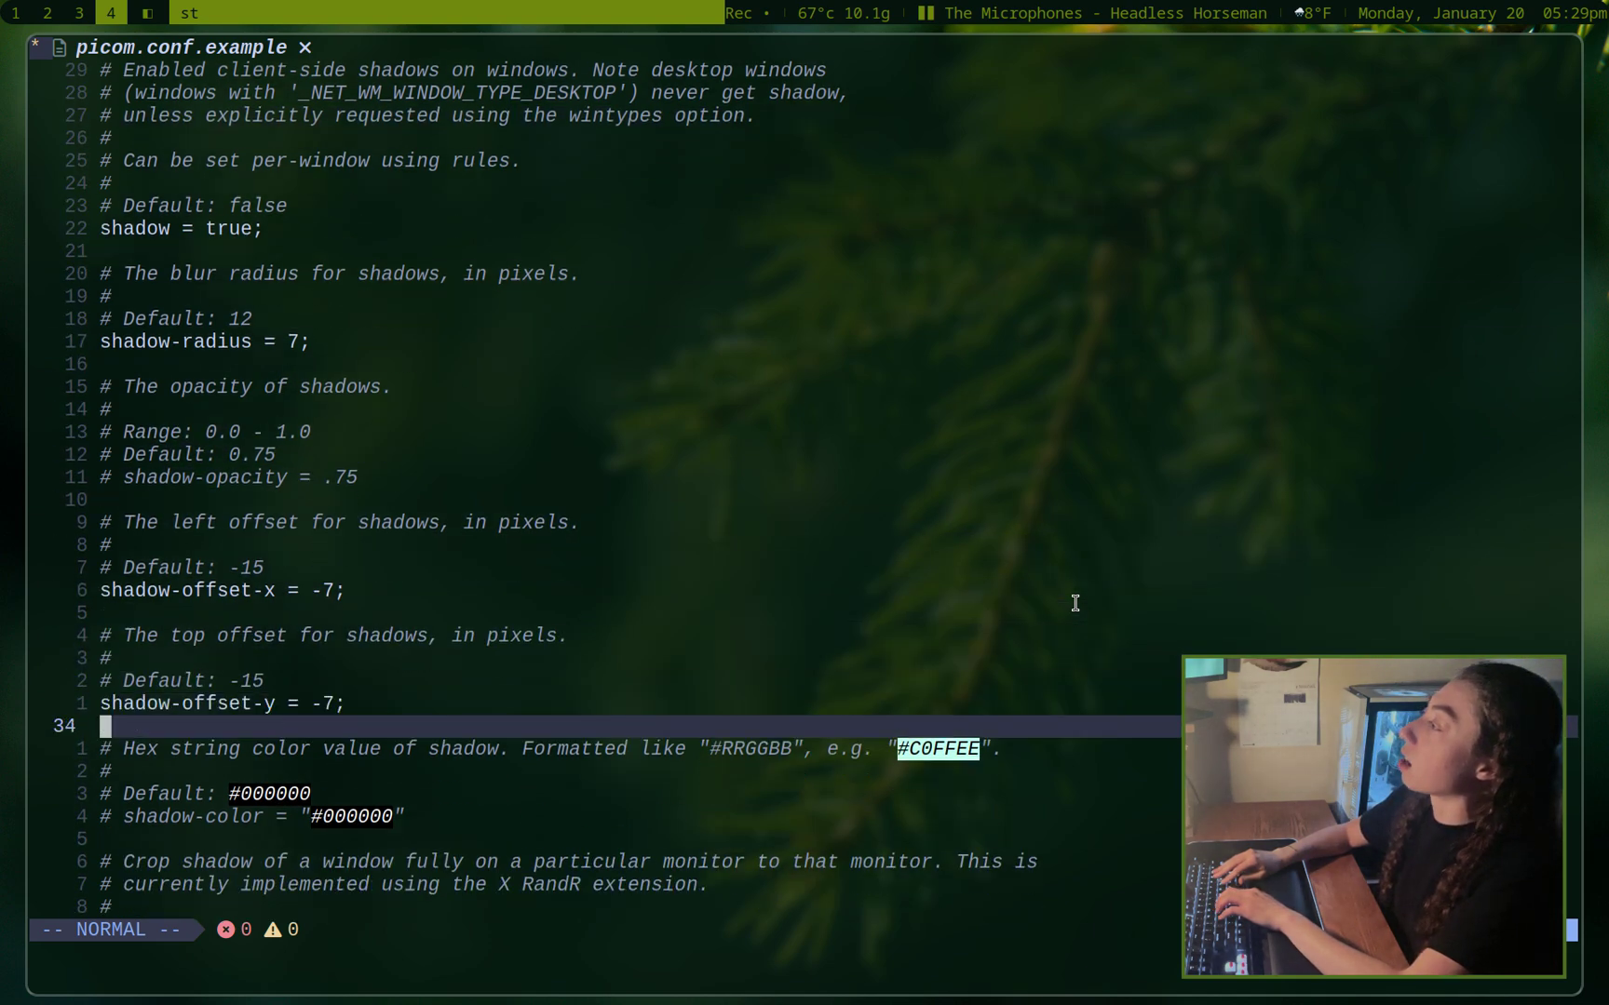
pyautogui.press('j')
pyautogui.press('j')
pyautogui.press('j')
pyautogui.press('j')
pyautogui.press('j')
pyautogui.press('j')
pyautogui.press('j')
pyautogui.press('j')
pyautogui.press('j')
pyautogui.press('j')
pyautogui.press('j')
pyautogui.press('j')
pyautogui.press('j')
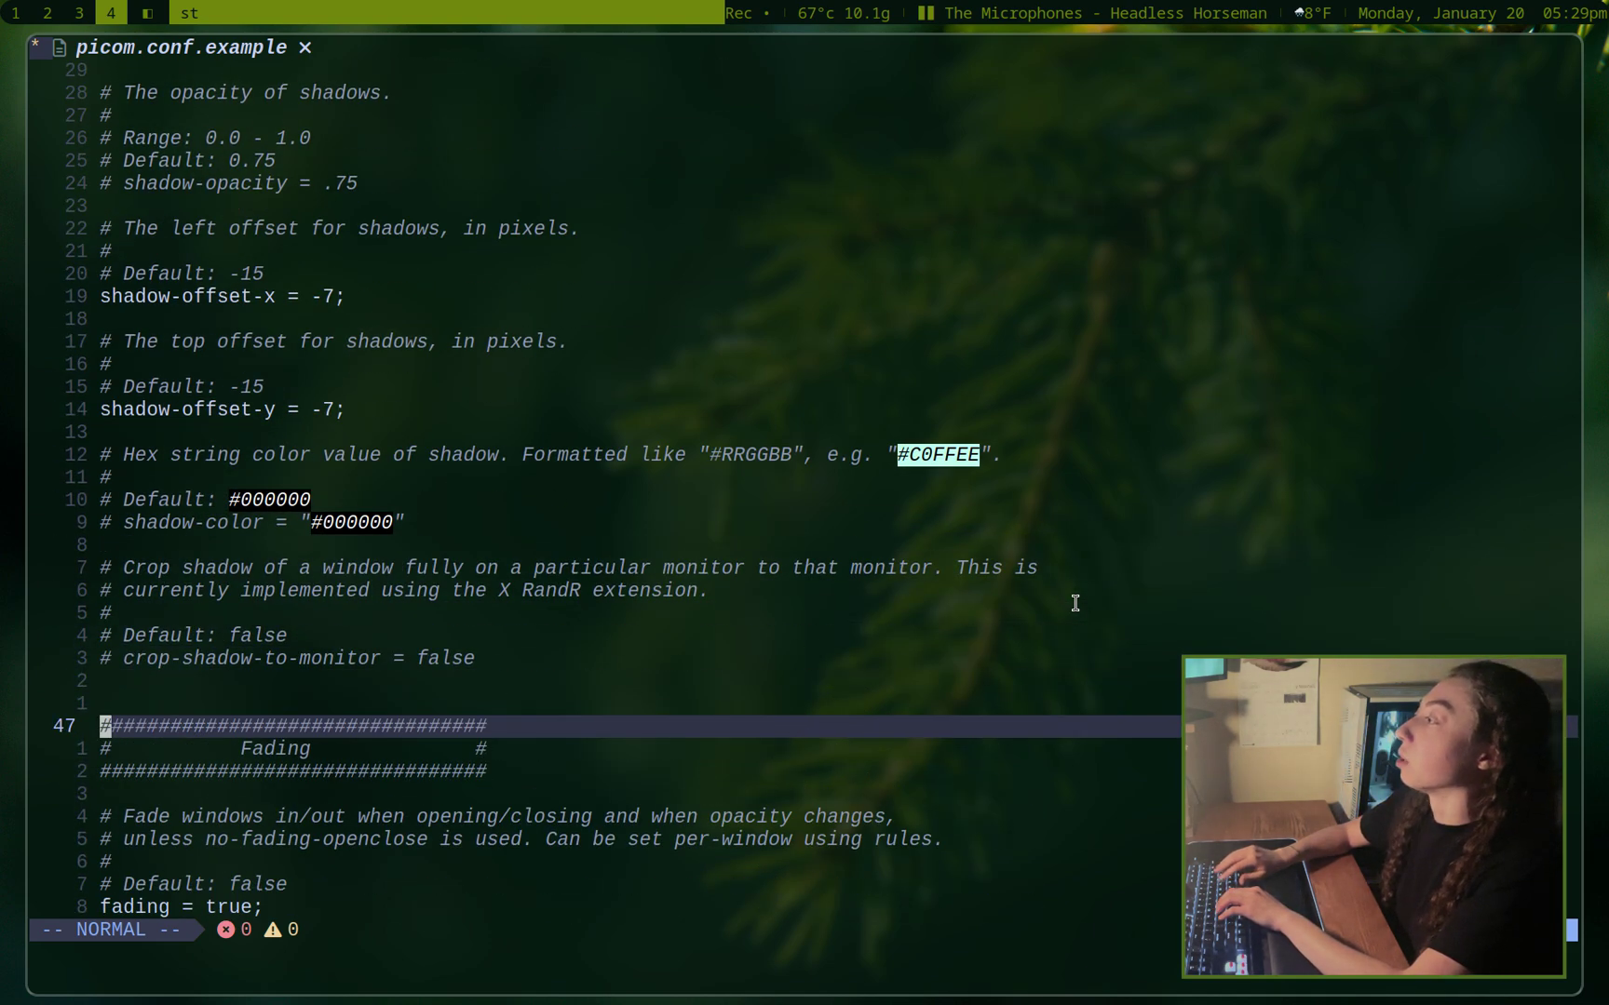
# Step: Quit Neovim with :q and begin typing v ~/.config/picom/pico at the prompt
pyautogui.write(':q')
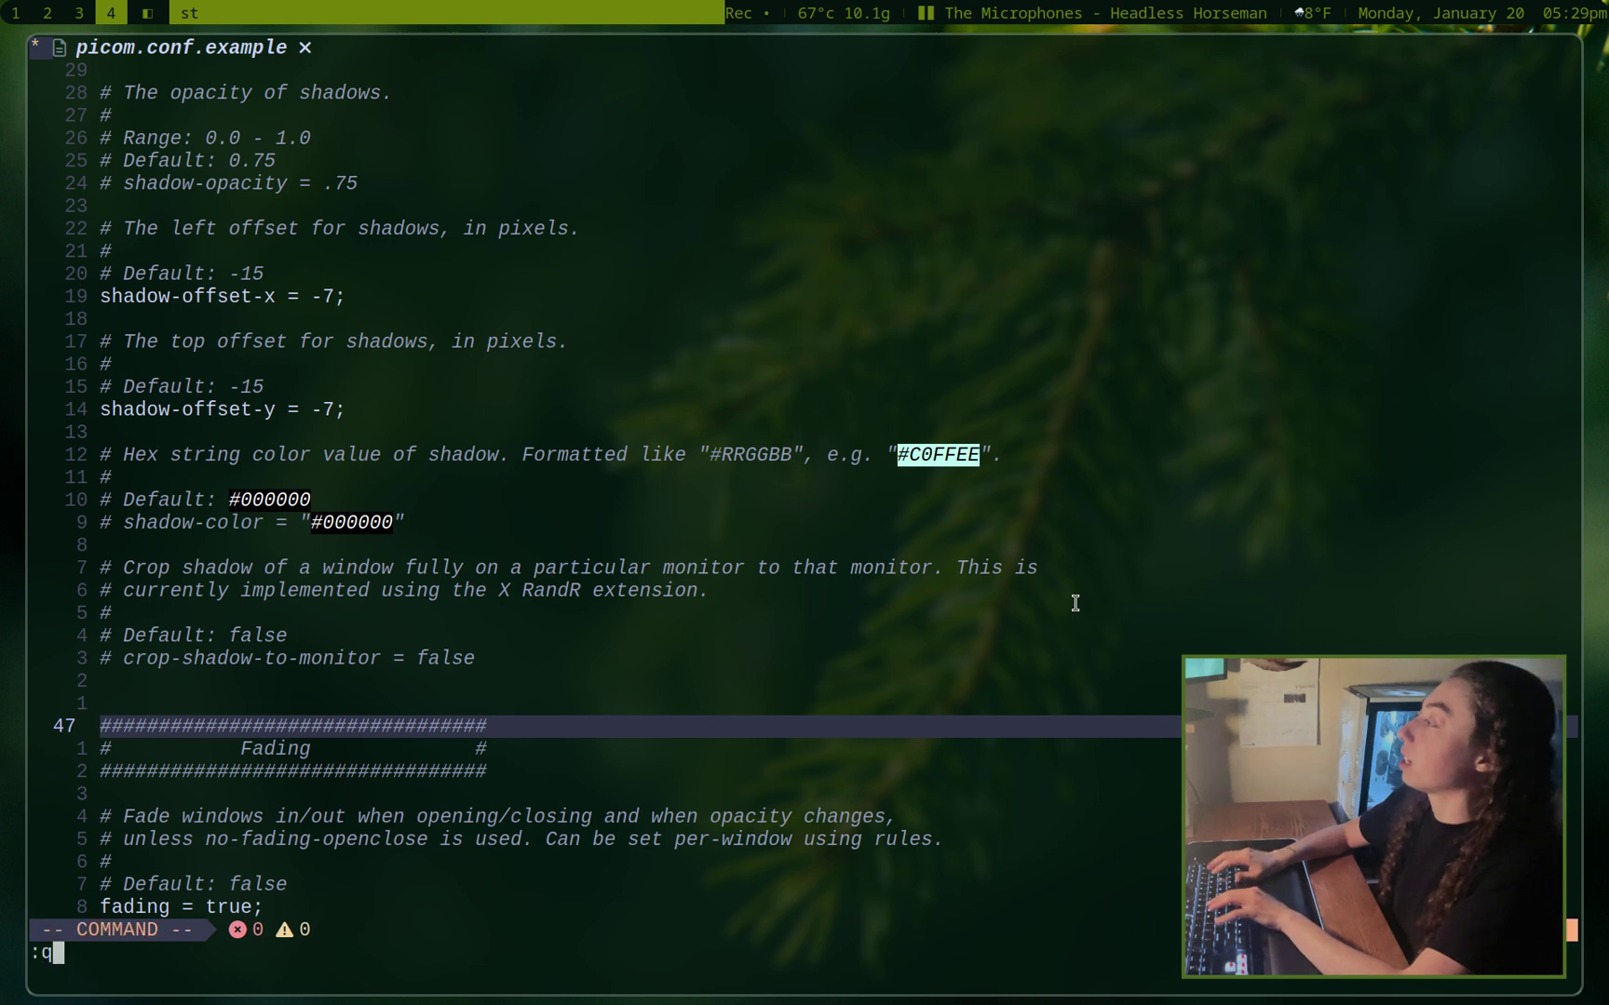
pyautogui.press('Return')
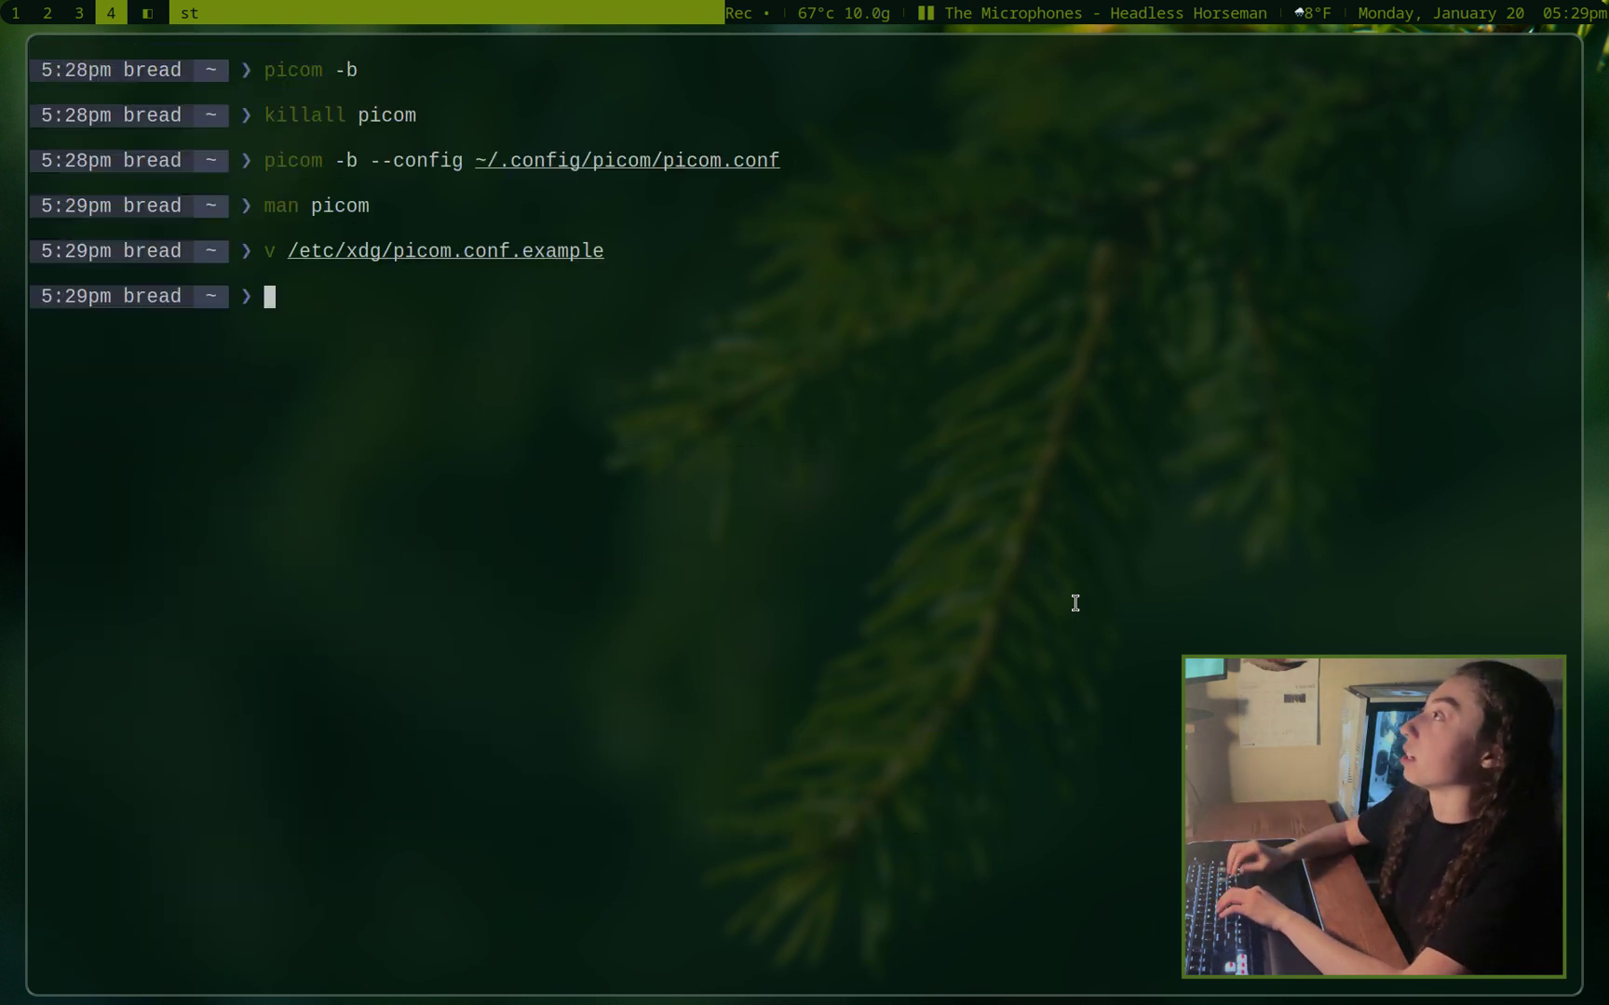
pyautogui.write('v ')
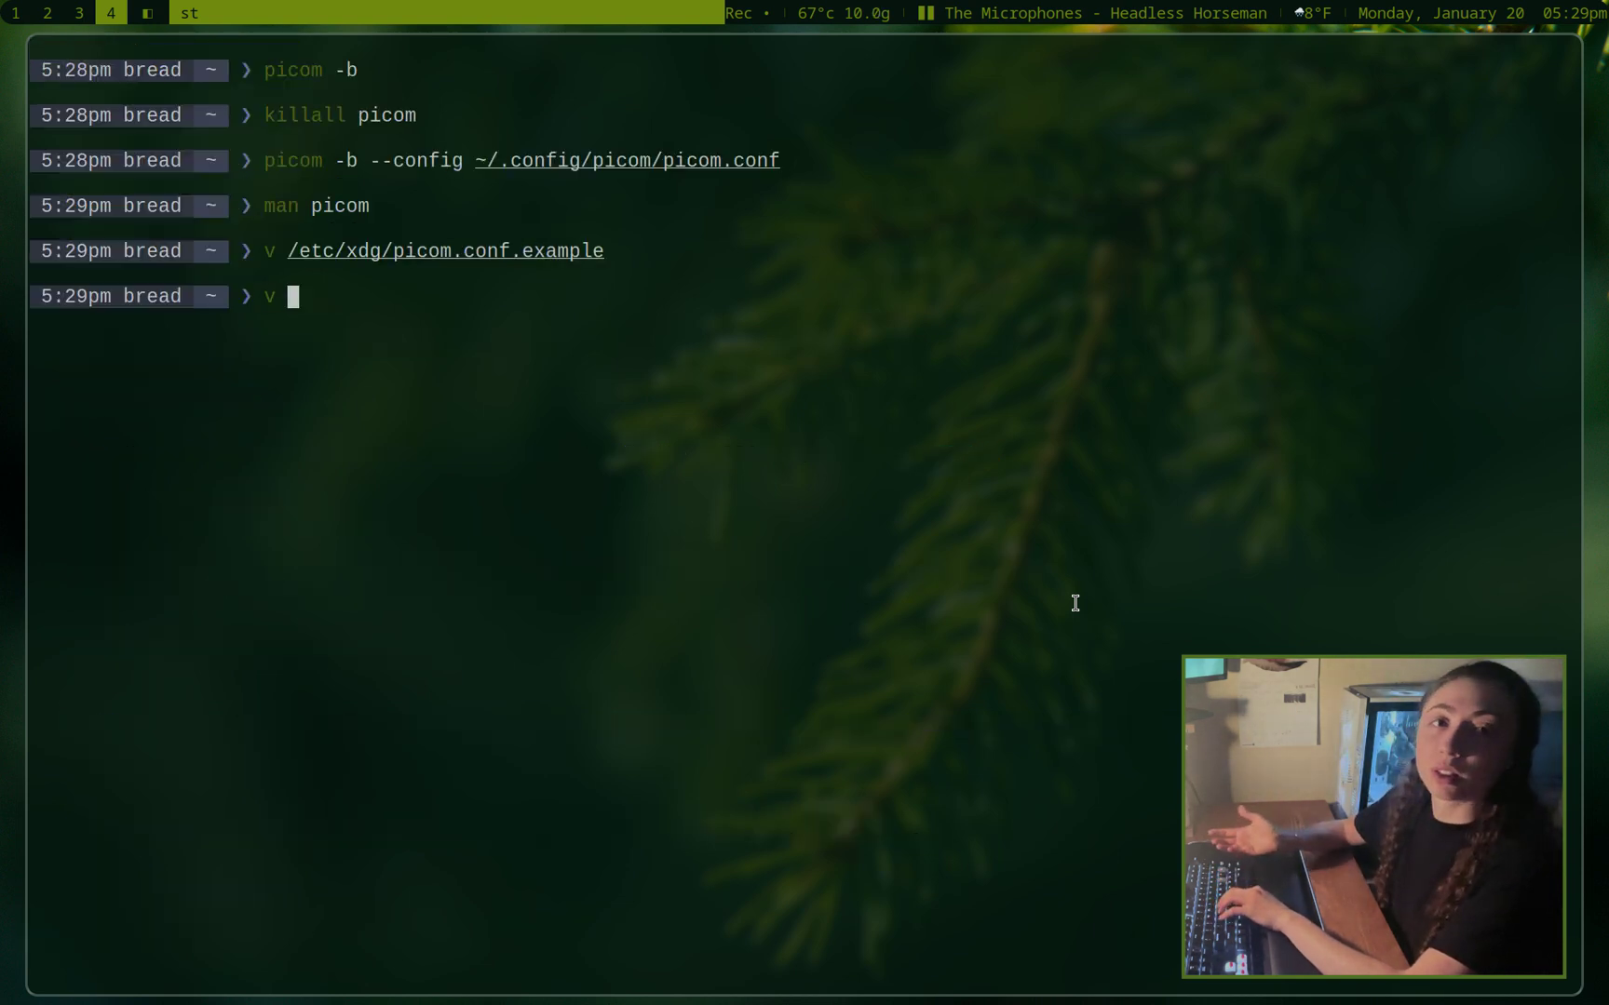
pyautogui.write('~/.')
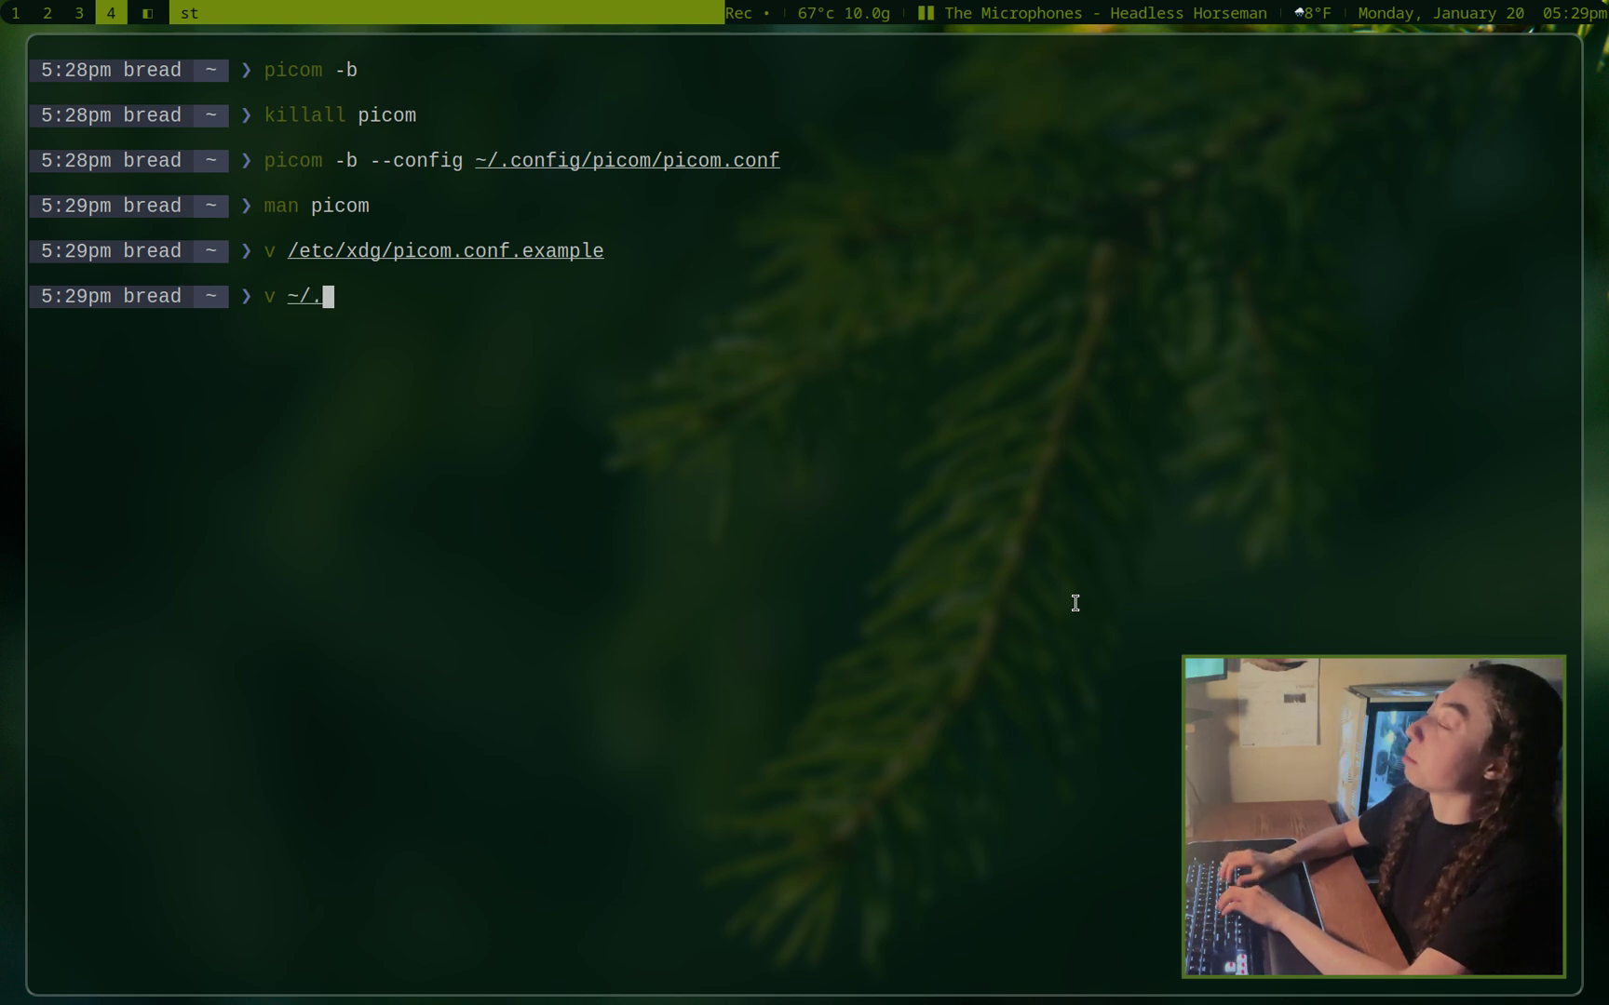
pyautogui.write('config/pic')
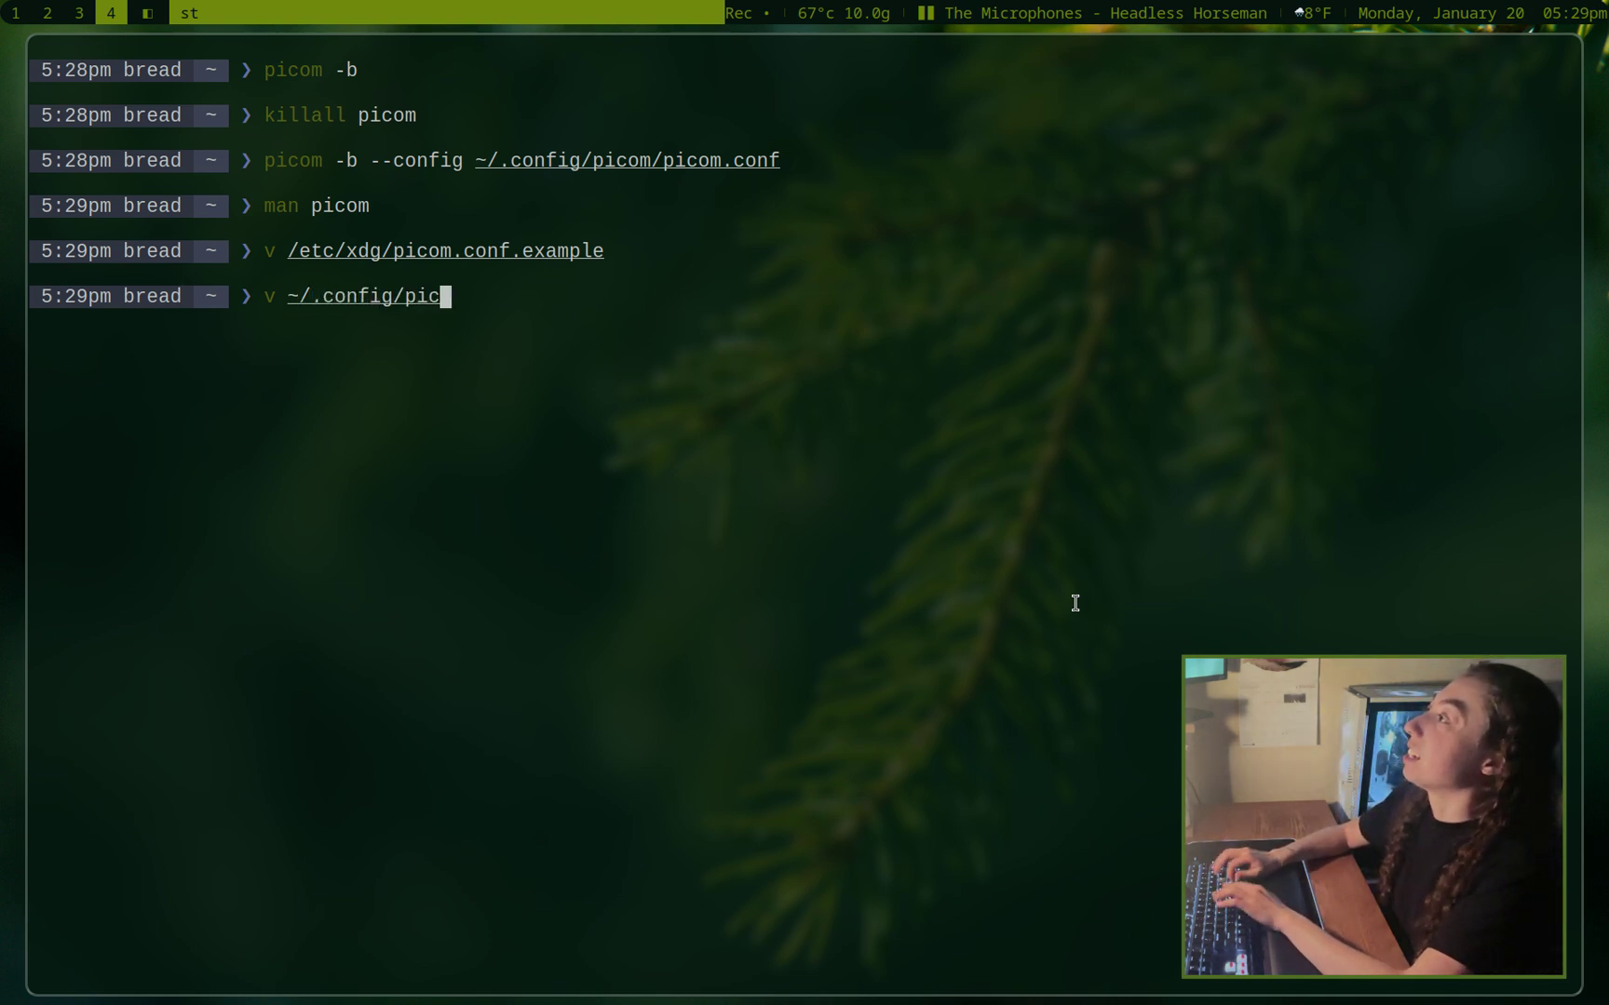
pyautogui.write('om/pico')
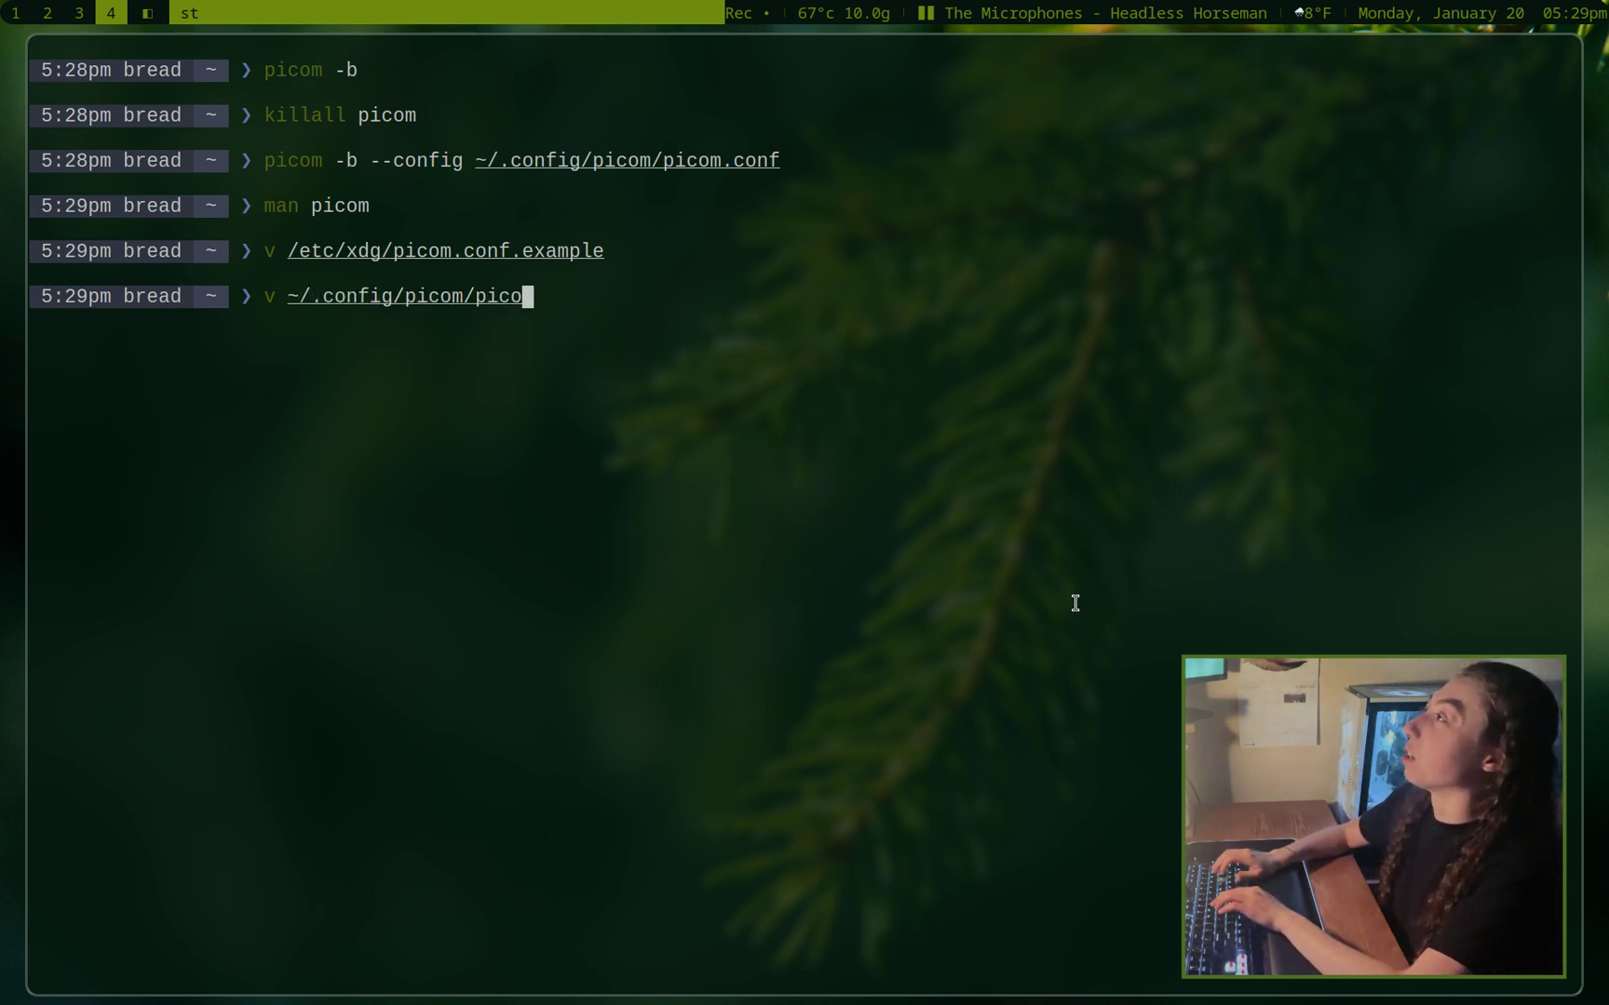
# Step: Open ~/.config/picom/picom.conf at its inactive-opacity line and spawn a new st beside it
pyautogui.press('Tab')
pyautogui.press('Return')
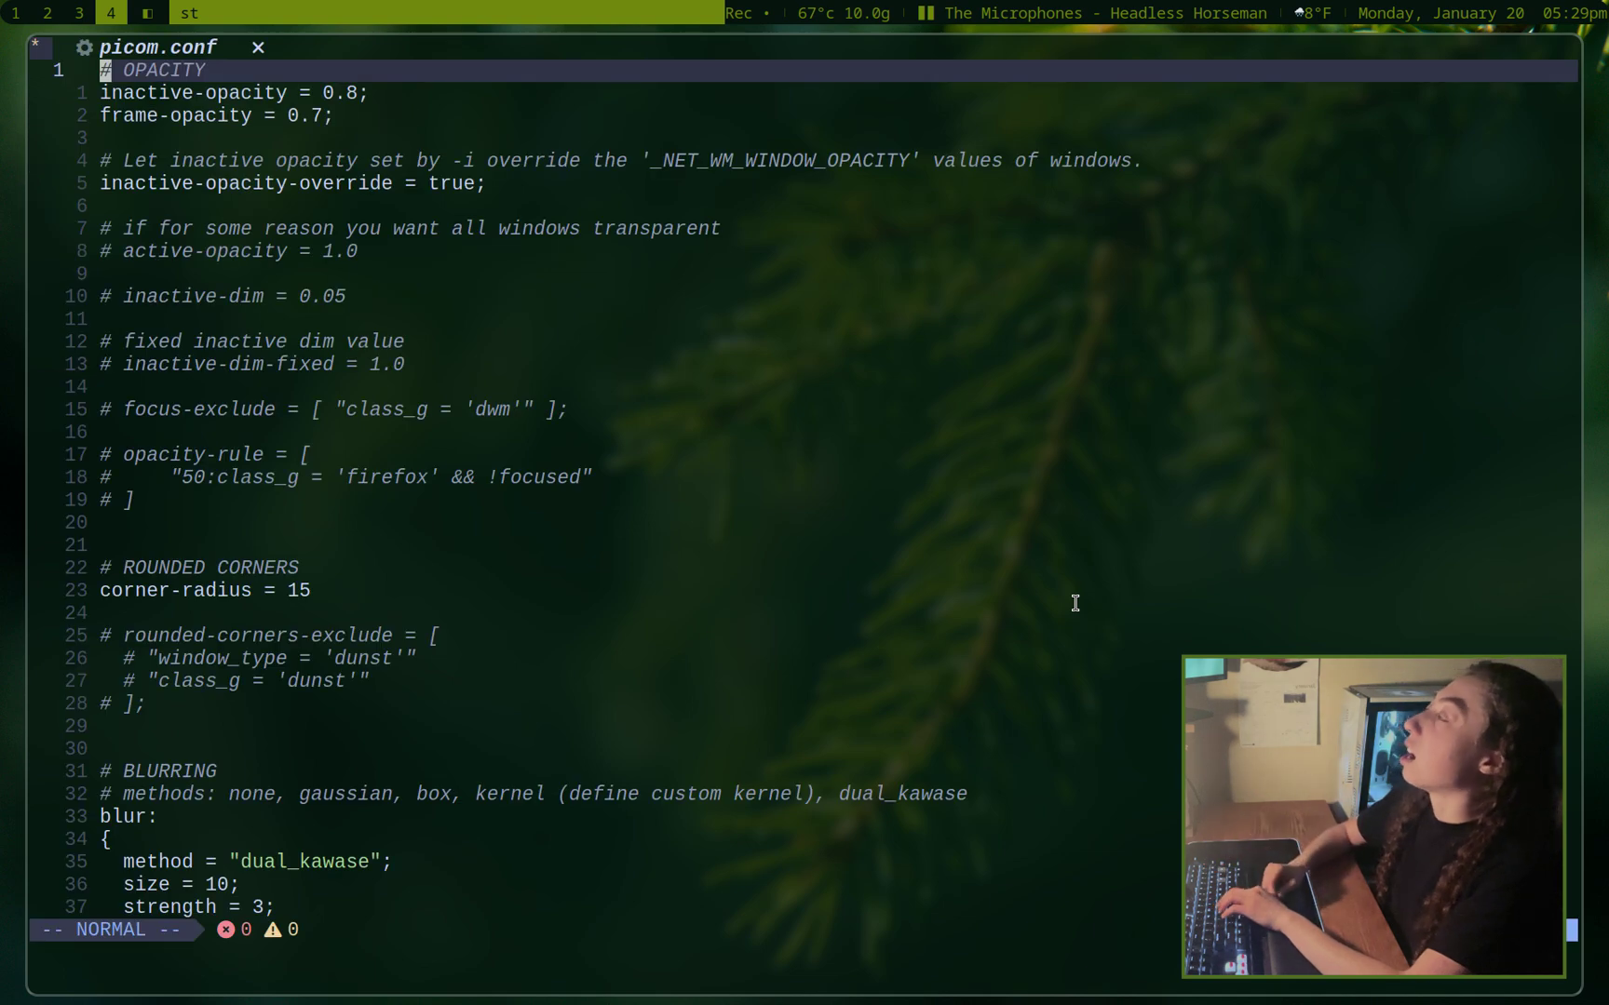
pyautogui.press('j')
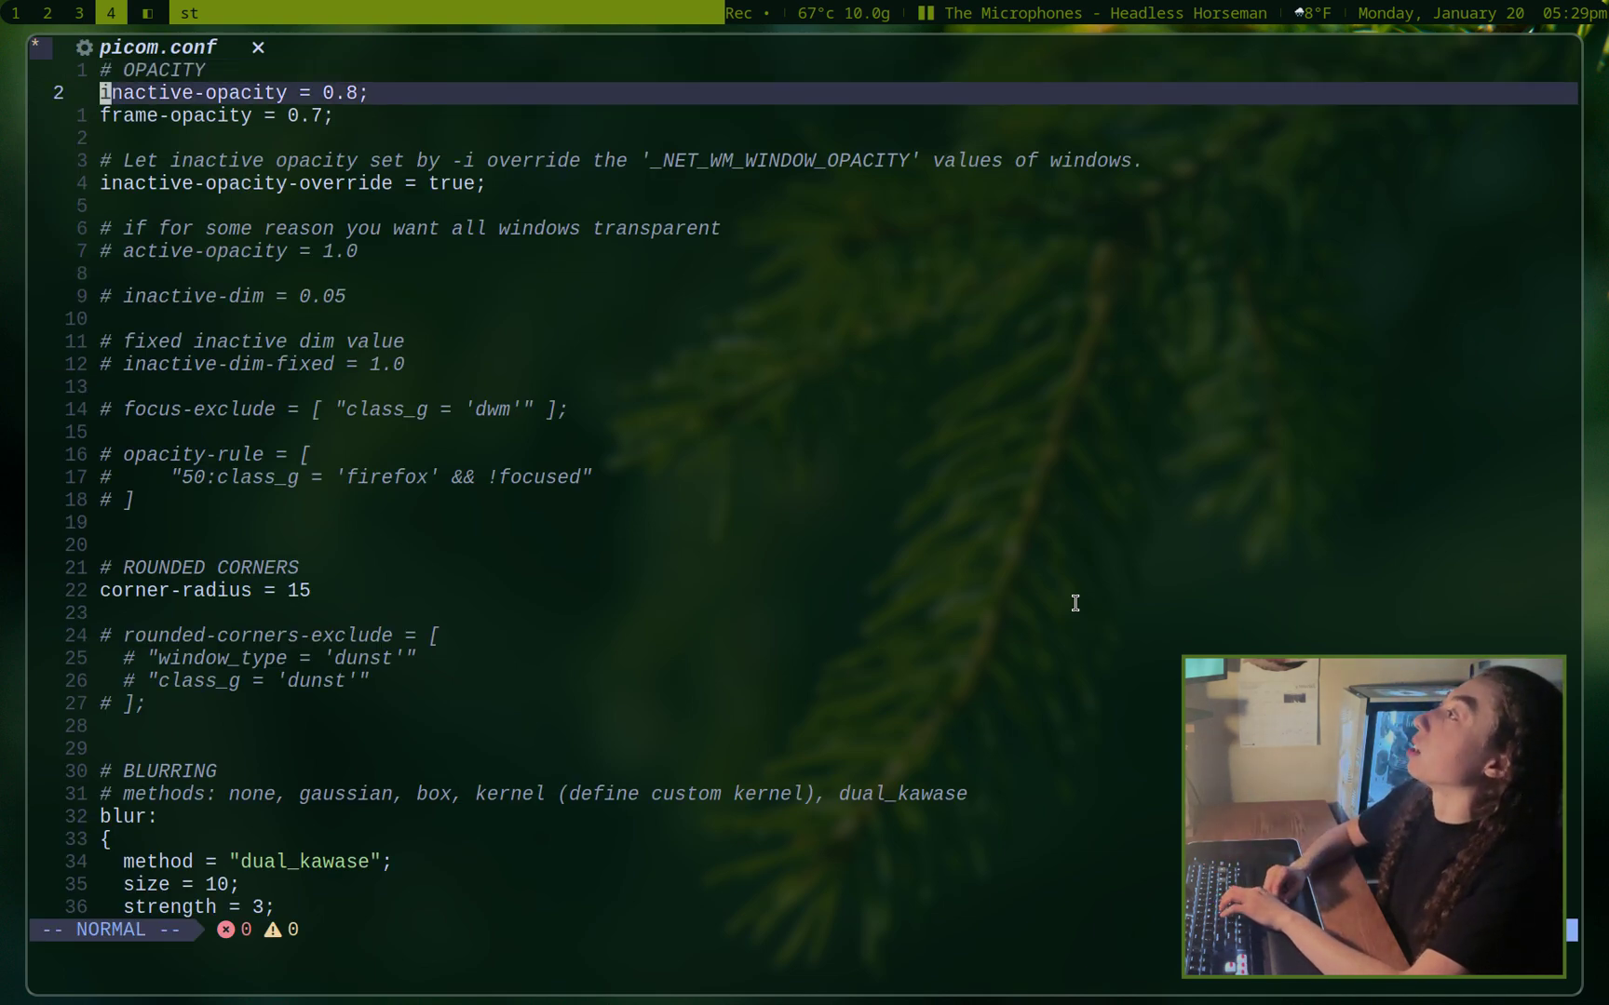
pyautogui.press('k')
pyautogui.press('j')
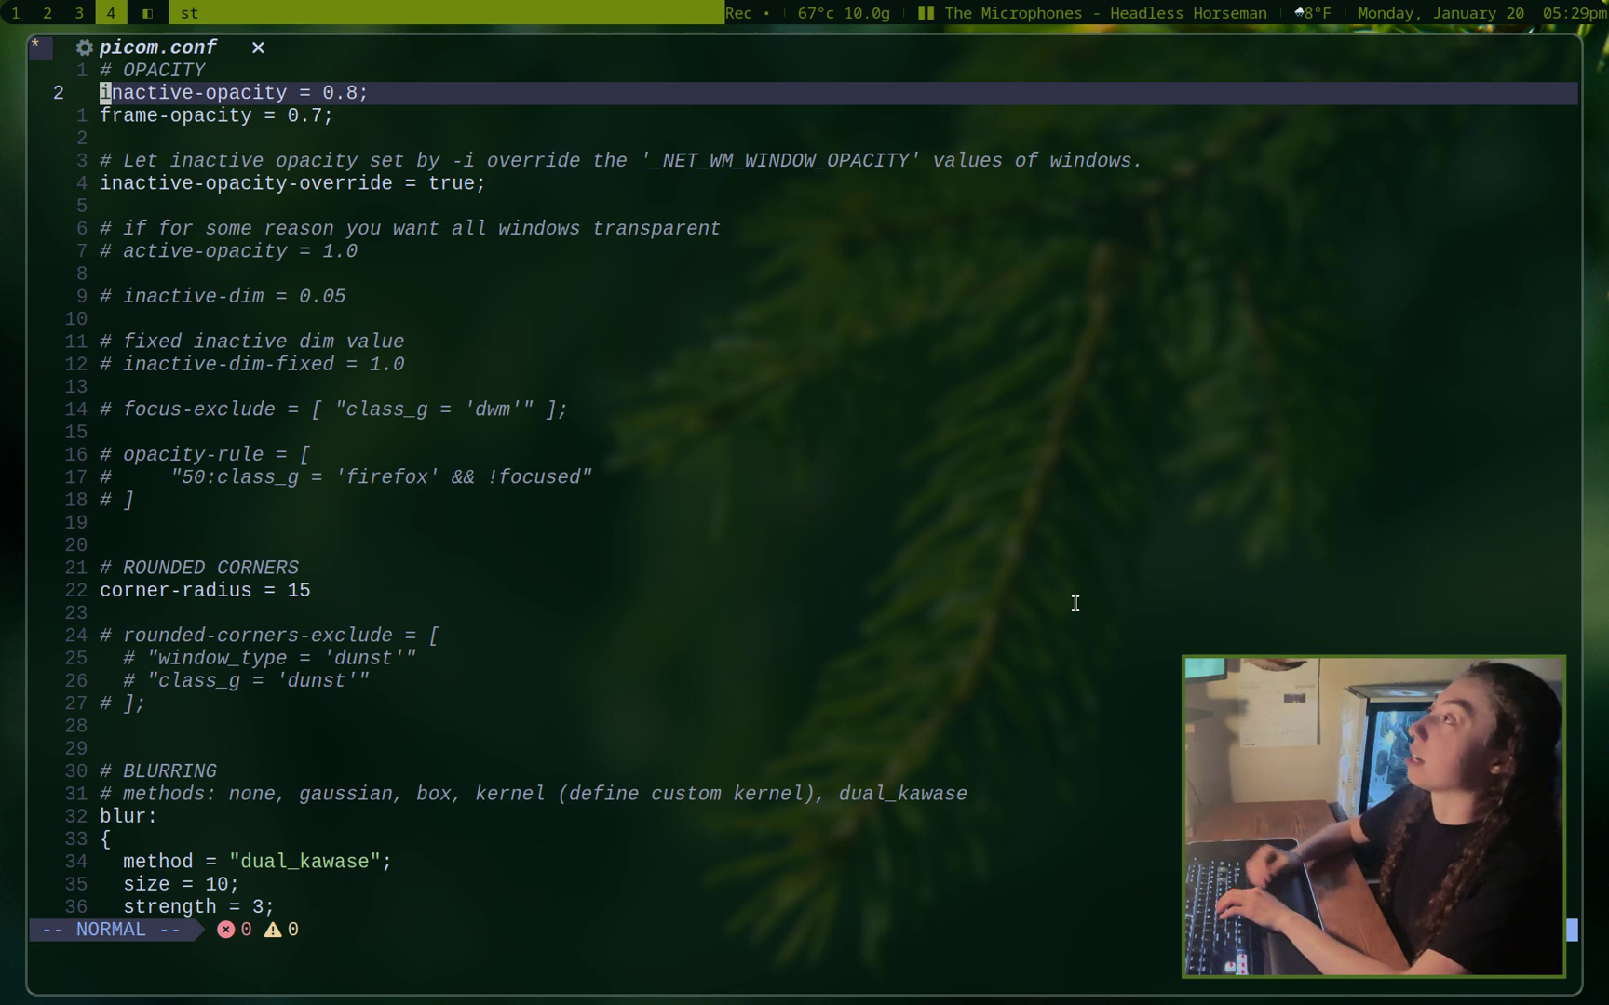
pyautogui.press('super+Return')
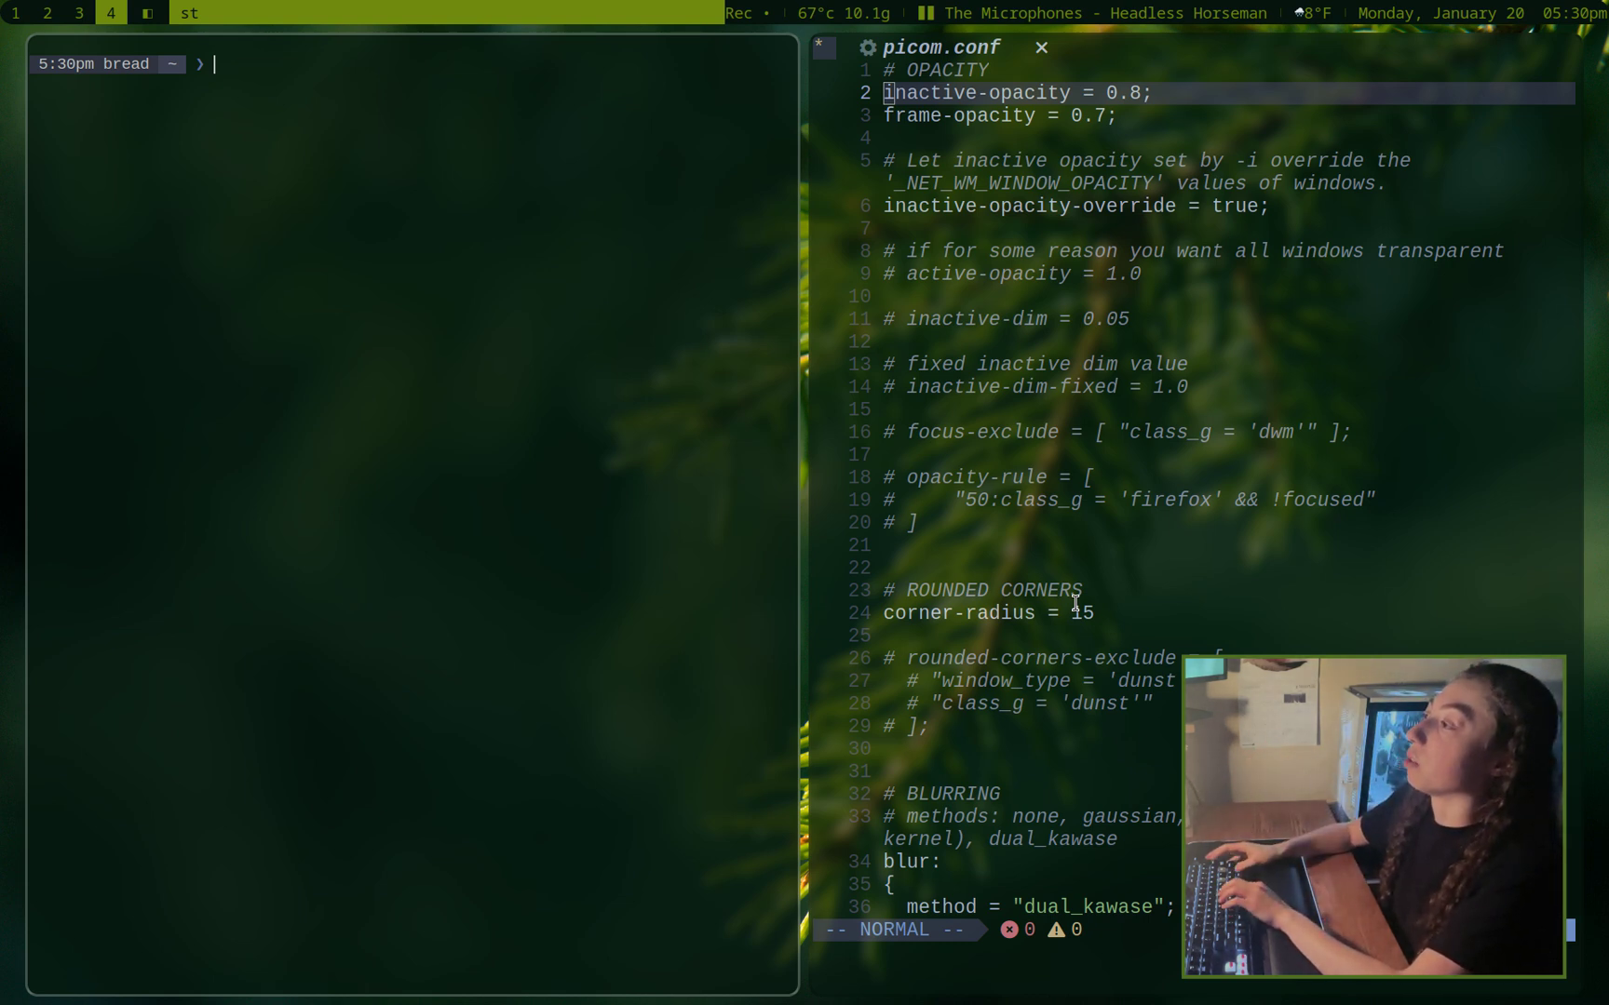
# Step: Toggle focus between the editor and new terminal to compare their transparency
pyautogui.press('super+j')
pyautogui.press('super+k')
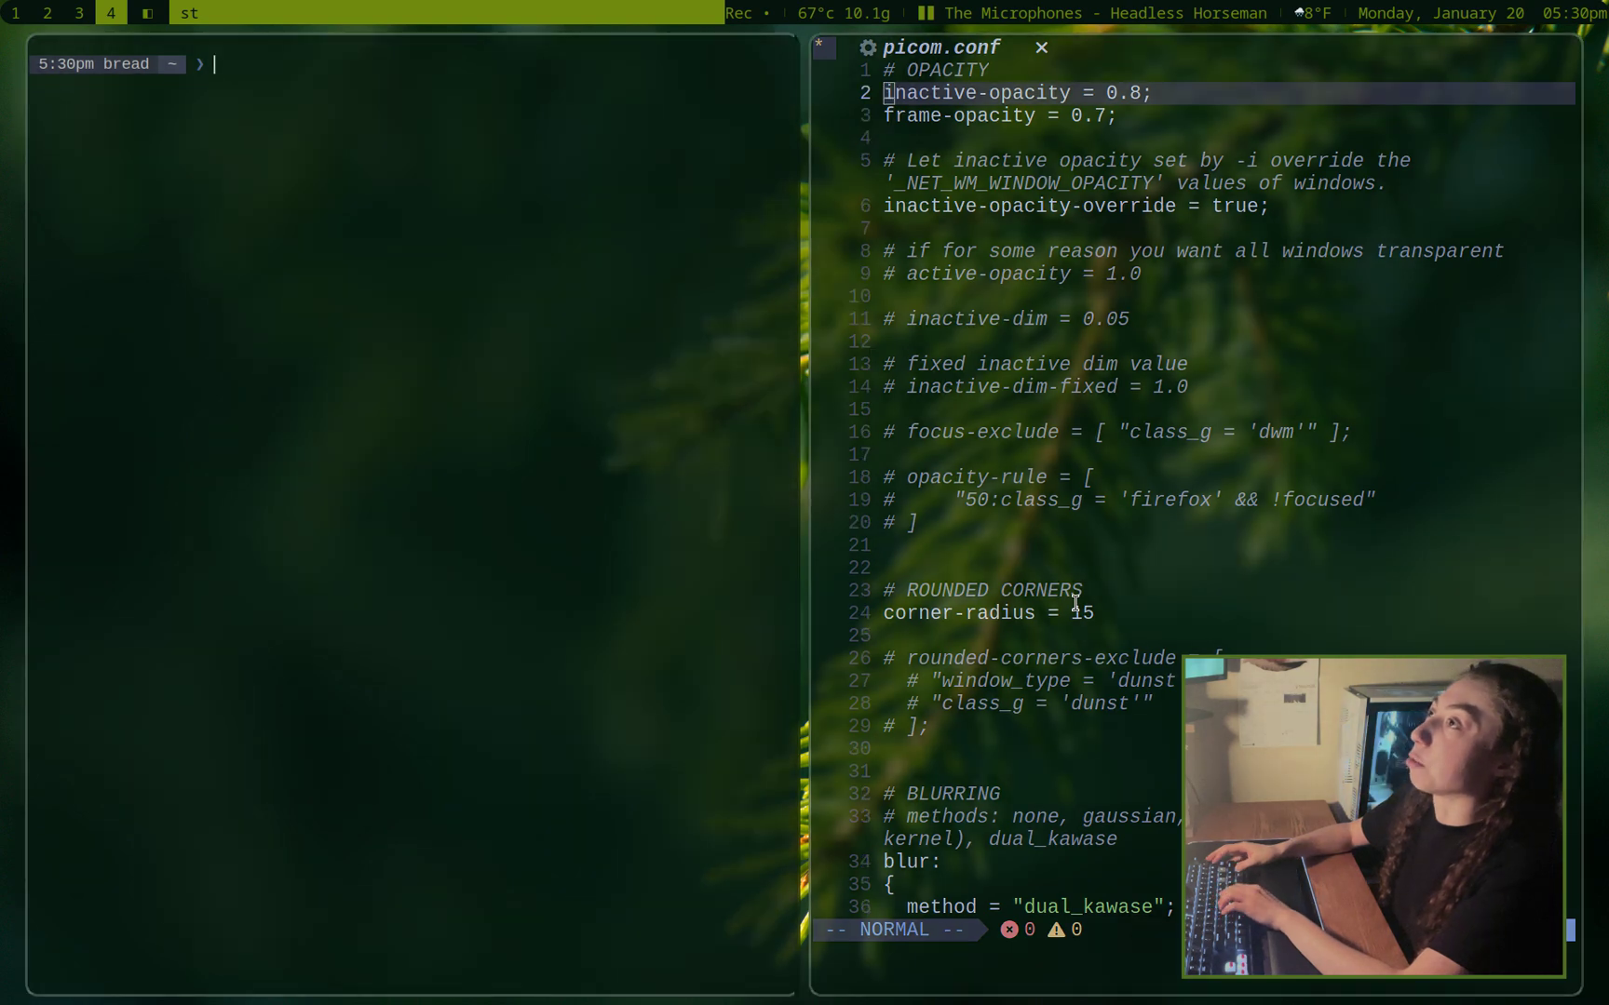
pyautogui.press('super+j')
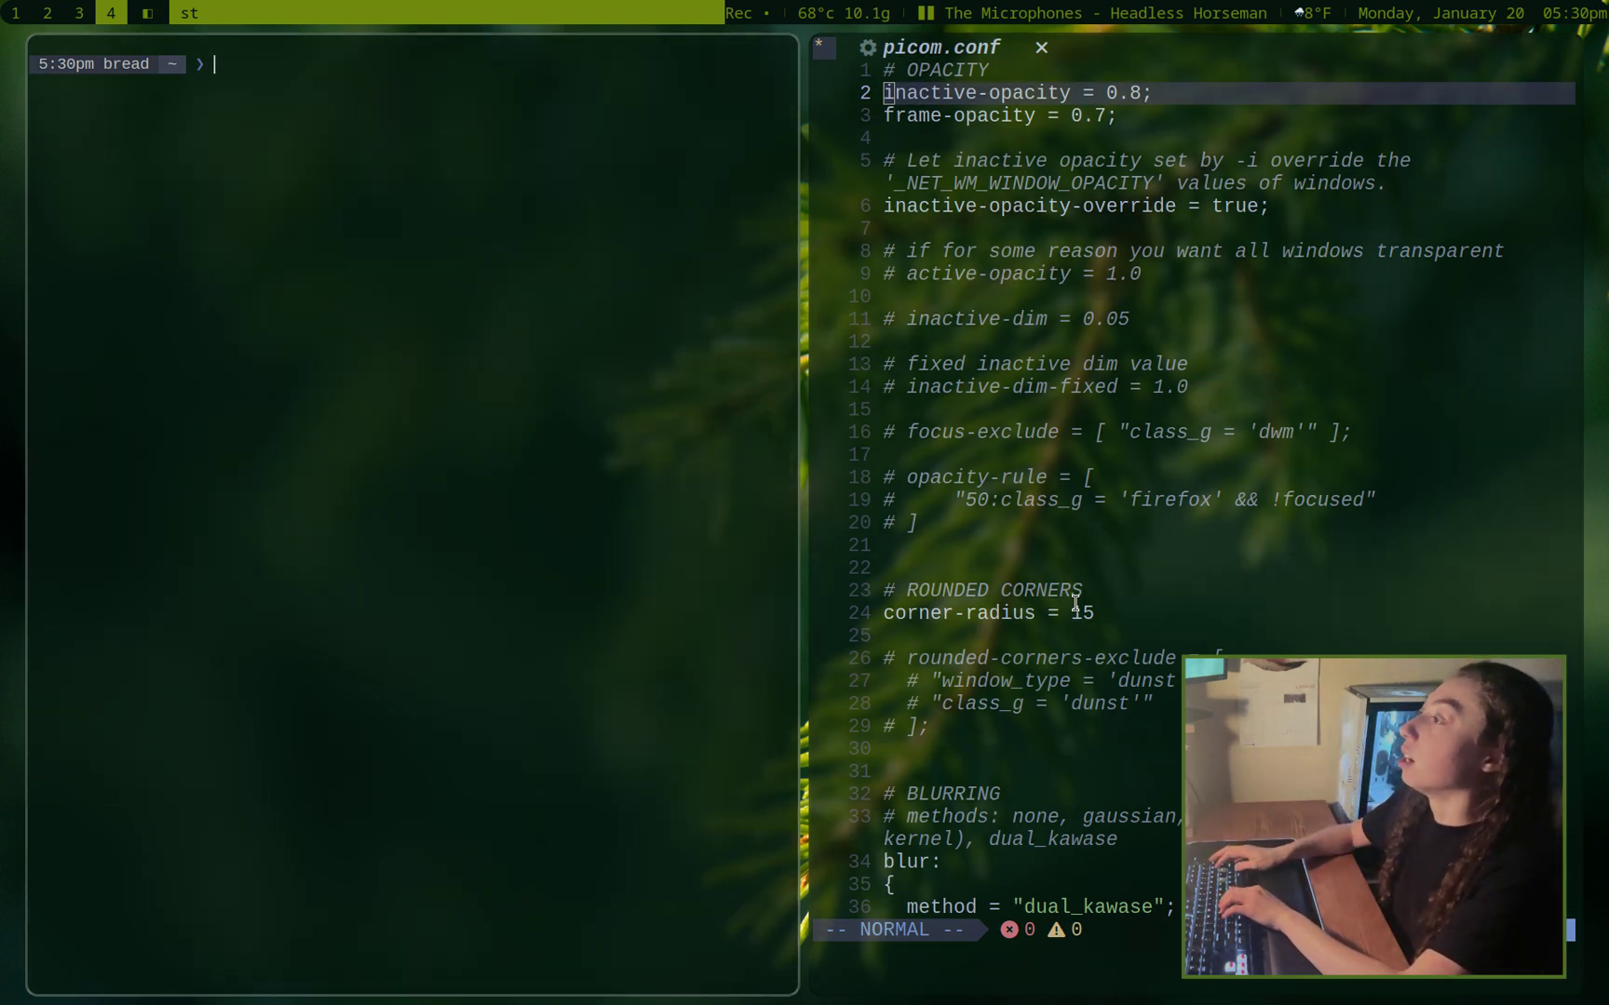
# Step: Test a terminal beside the browser on tag 3, then close the extra terminal on tag 4
pyautogui.press('super+3')
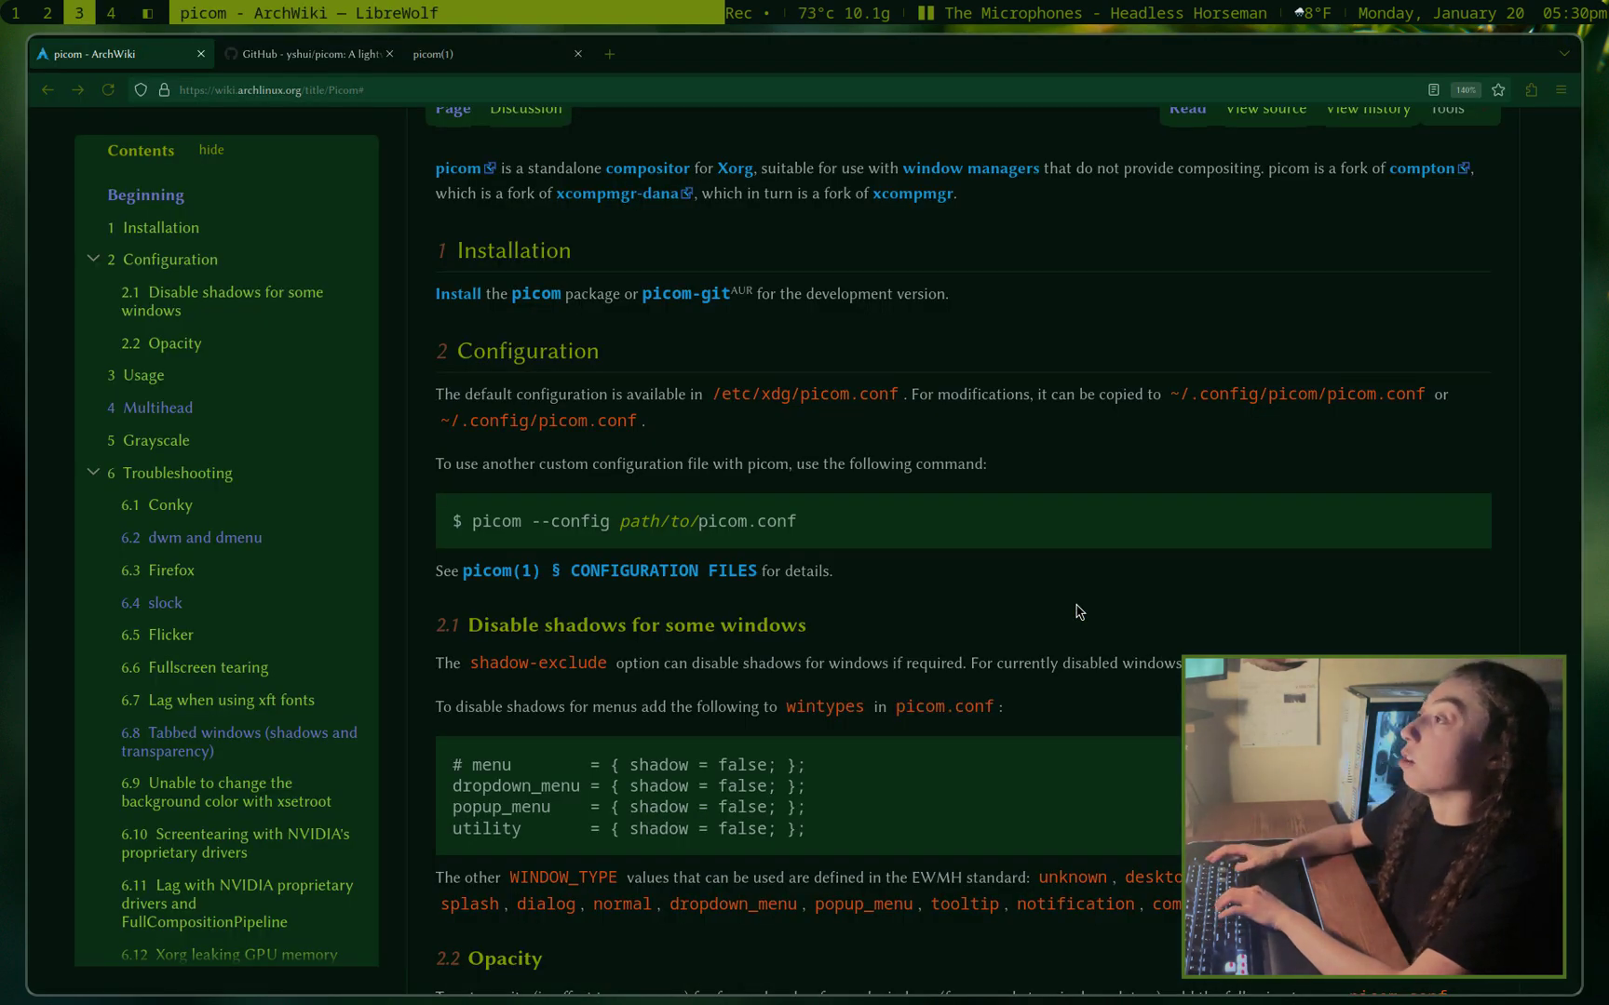
pyautogui.press('super+Return')
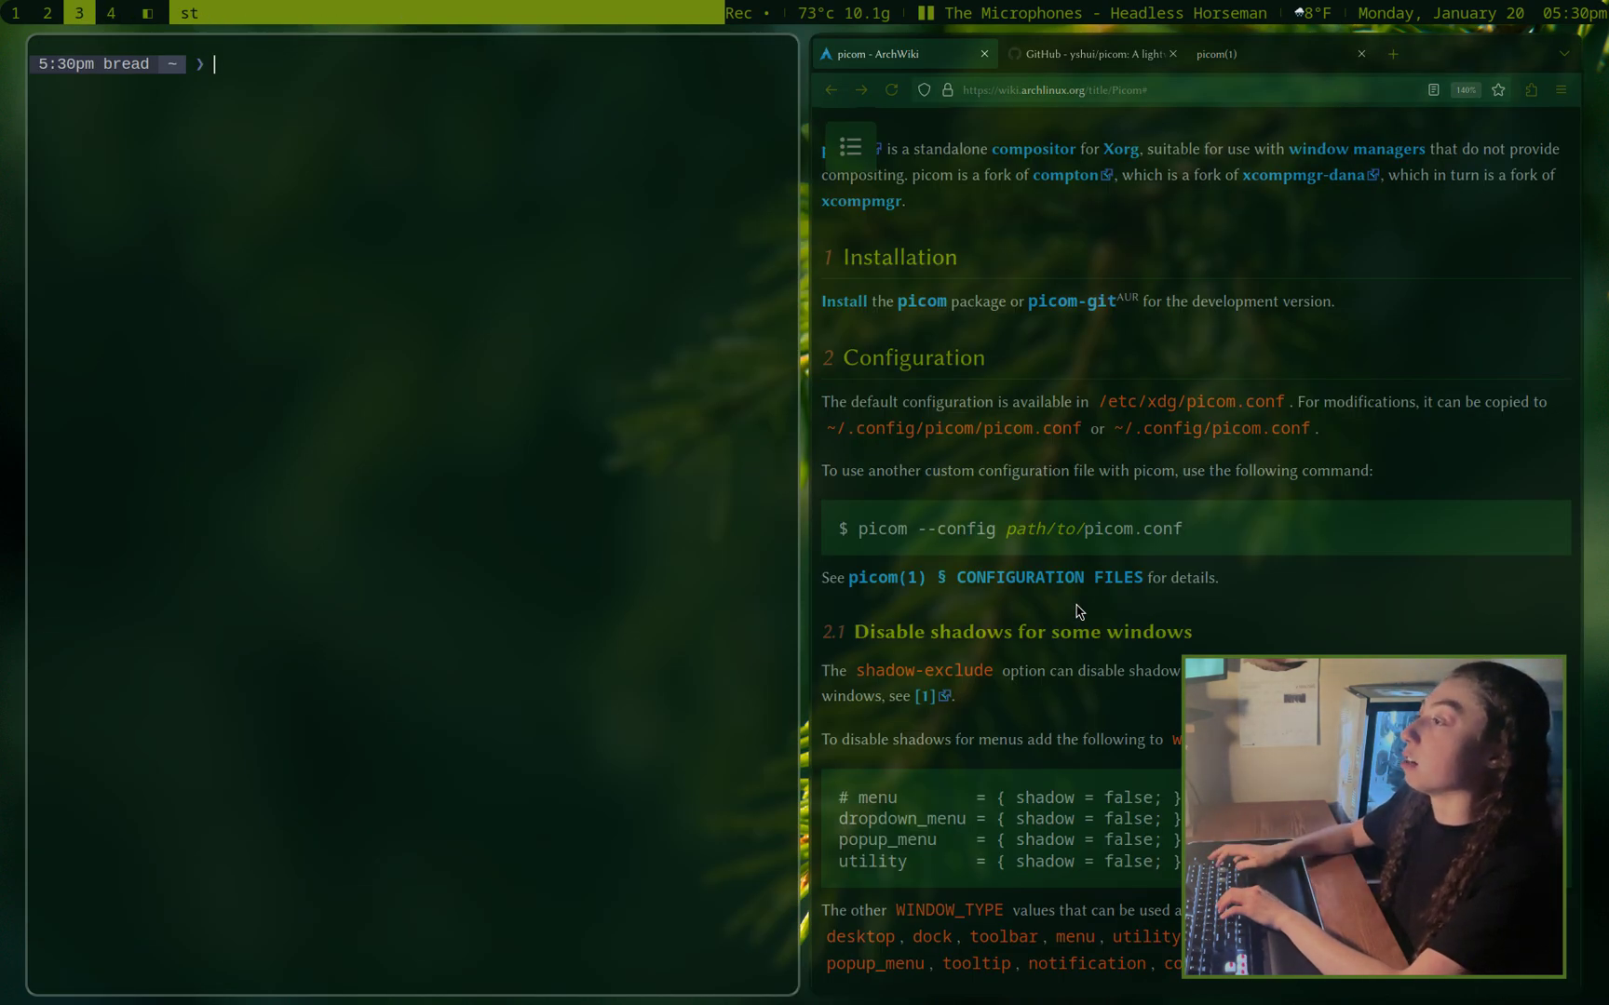
pyautogui.press('super+shift+c')
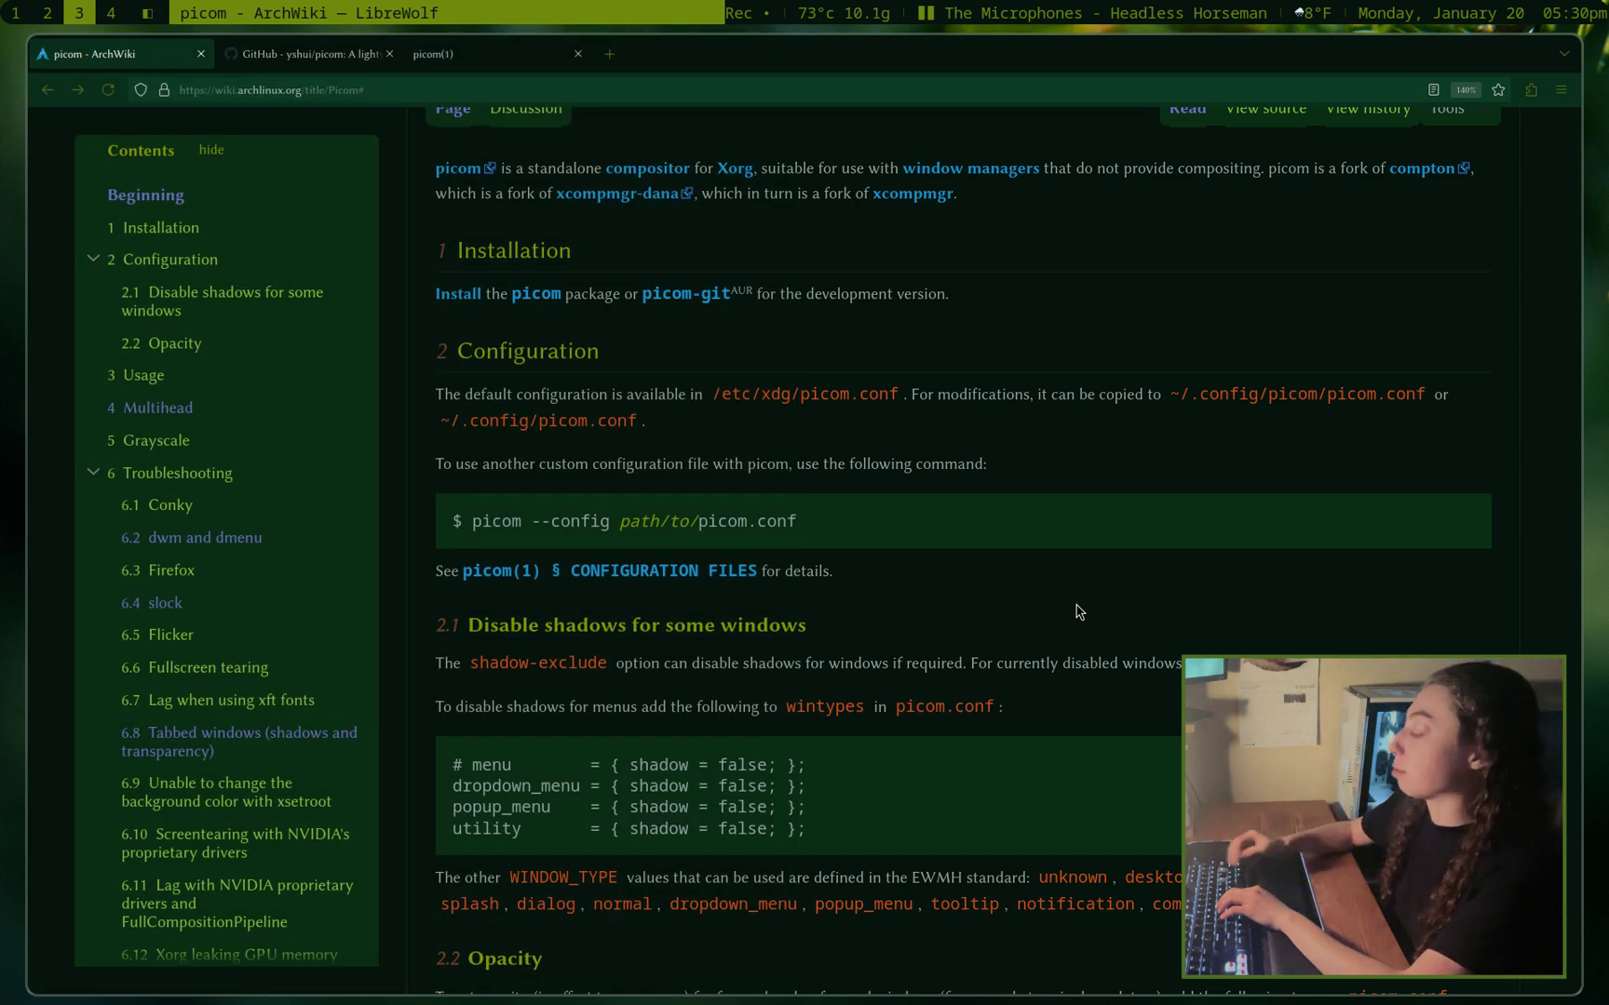
pyautogui.press('super+4')
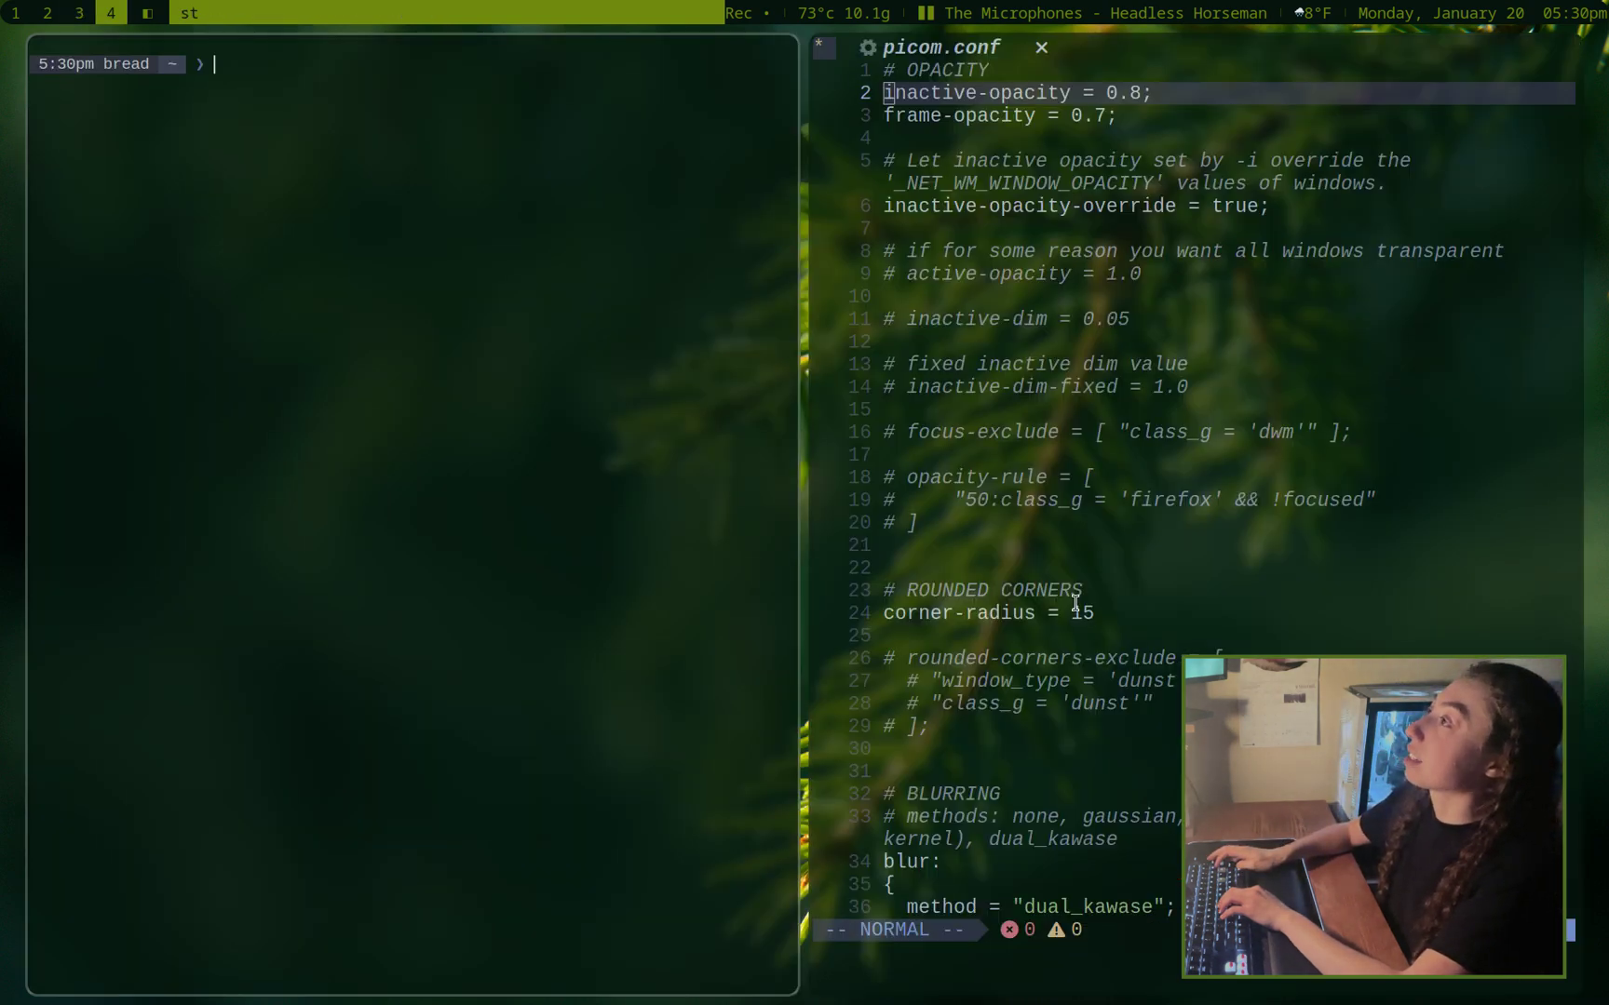
pyautogui.press('super+shift+c')
# Step: Step through active-opacity 1.0, frame-opacity, inactive-dim-fixed and focus-exclude in picom.conf
pyautogui.press('j')
pyautogui.press('j')
pyautogui.press('j')
pyautogui.press('j')
pyautogui.press('j')
pyautogui.press('j')
pyautogui.press('j')
pyautogui.press('j')
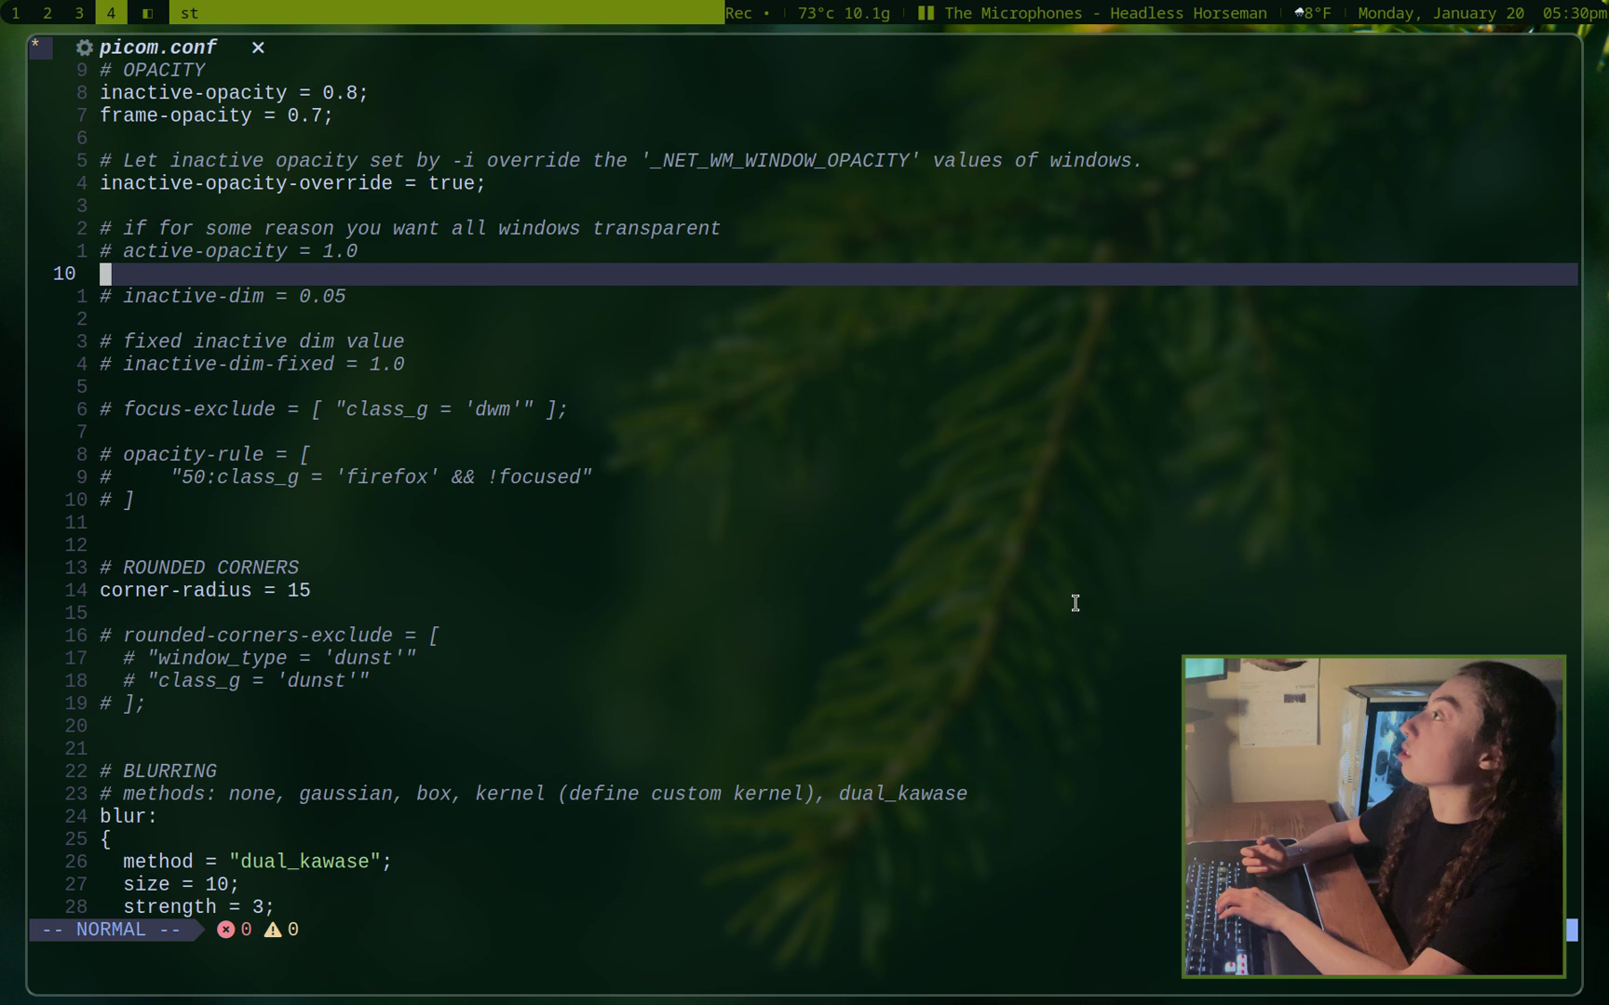
pyautogui.press('k')
pyautogui.press('l')
pyautogui.press('l')
pyautogui.press('l')
pyautogui.press('l')
pyautogui.press('l')
pyautogui.press('l')
pyautogui.press('l')
pyautogui.press('l')
pyautogui.press('l')
pyautogui.press('l')
pyautogui.press('l')
pyautogui.press('l')
pyautogui.press('l')
pyautogui.press('l')
pyautogui.press('l')
pyautogui.press('l')
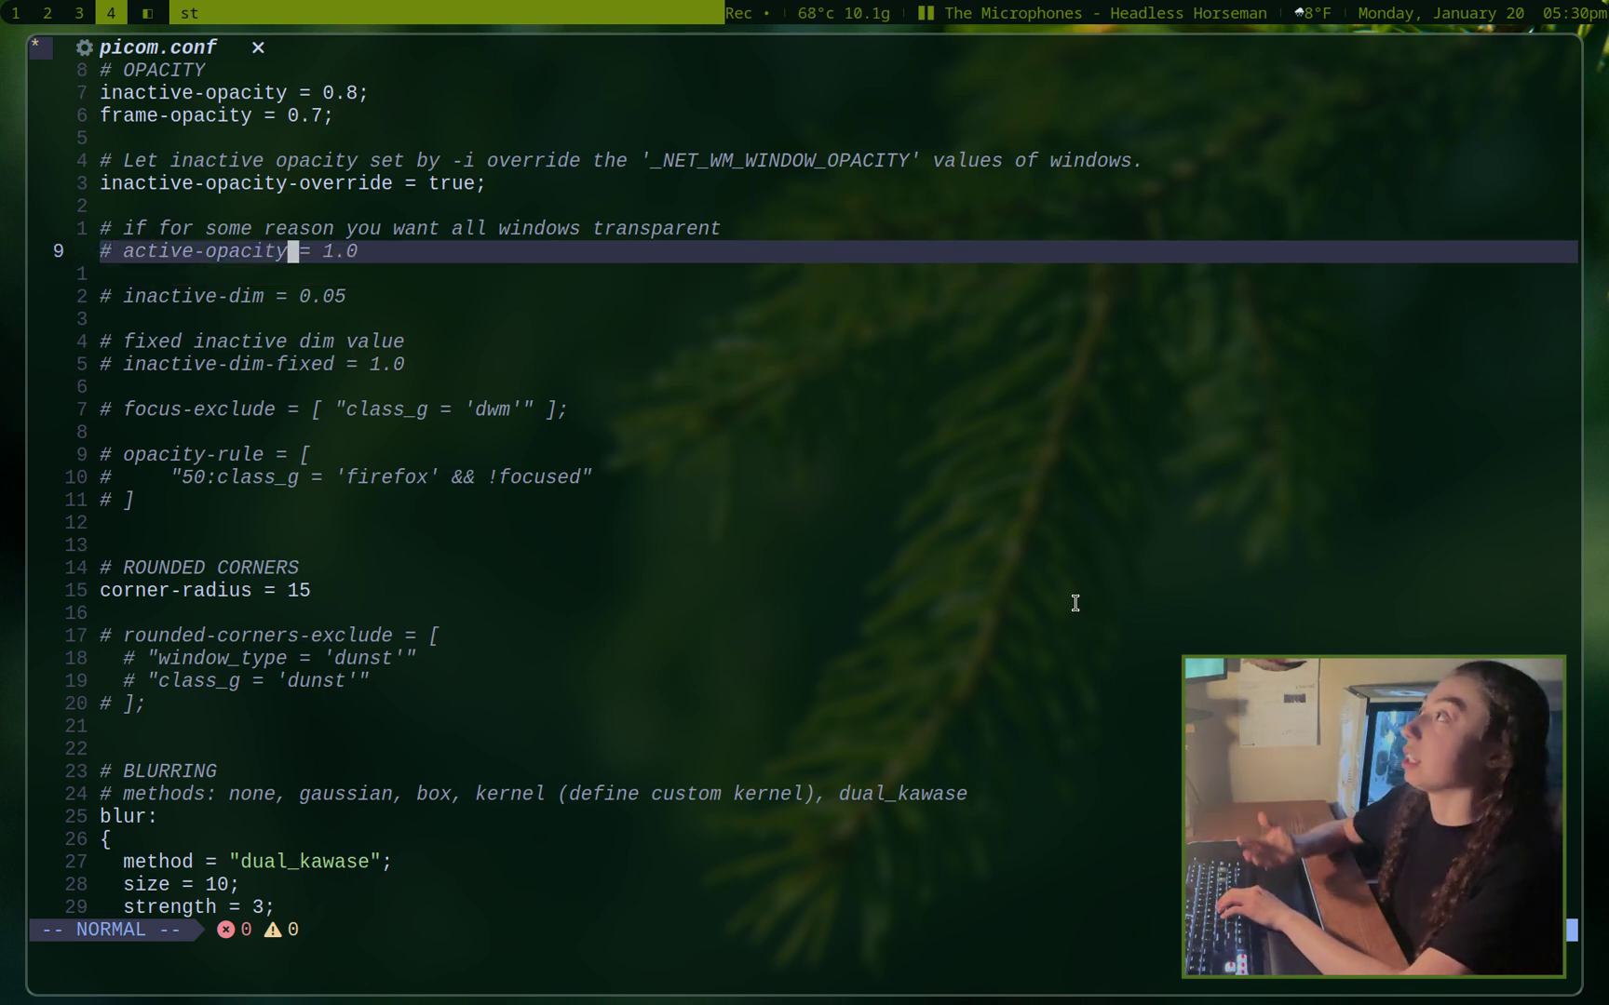
pyautogui.press('l')
pyautogui.press('l')
pyautogui.press('l')
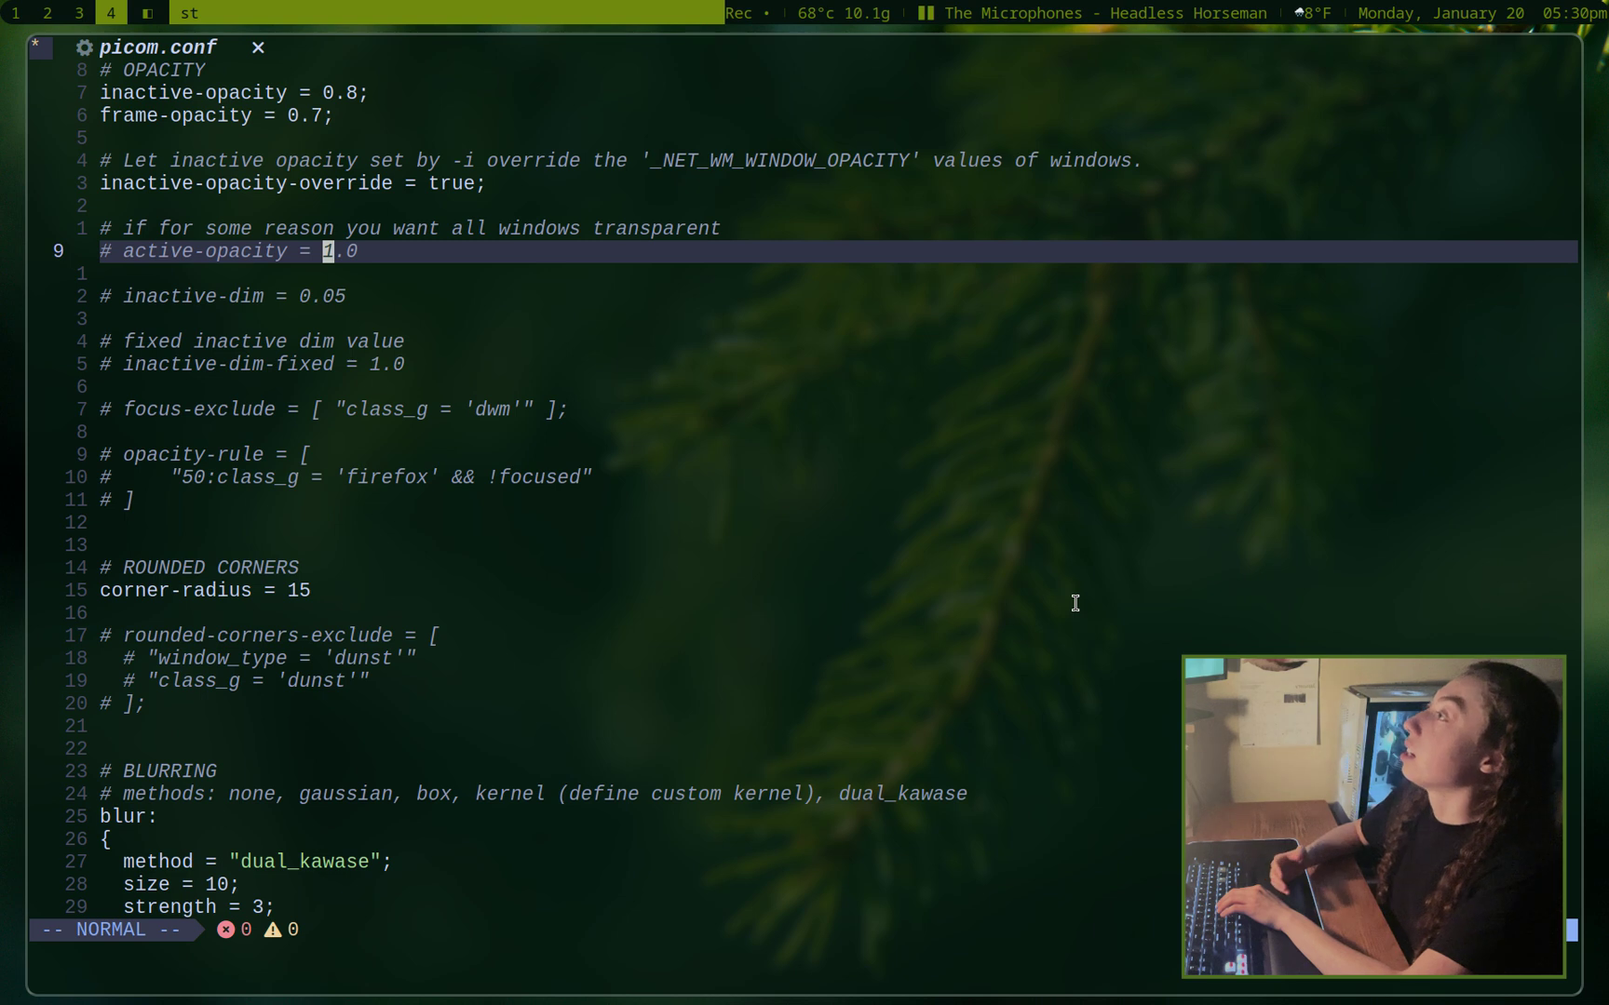
pyautogui.press('k')
pyautogui.press('k')
pyautogui.press('k')
pyautogui.press('k')
pyautogui.press('k')
pyautogui.press('k')
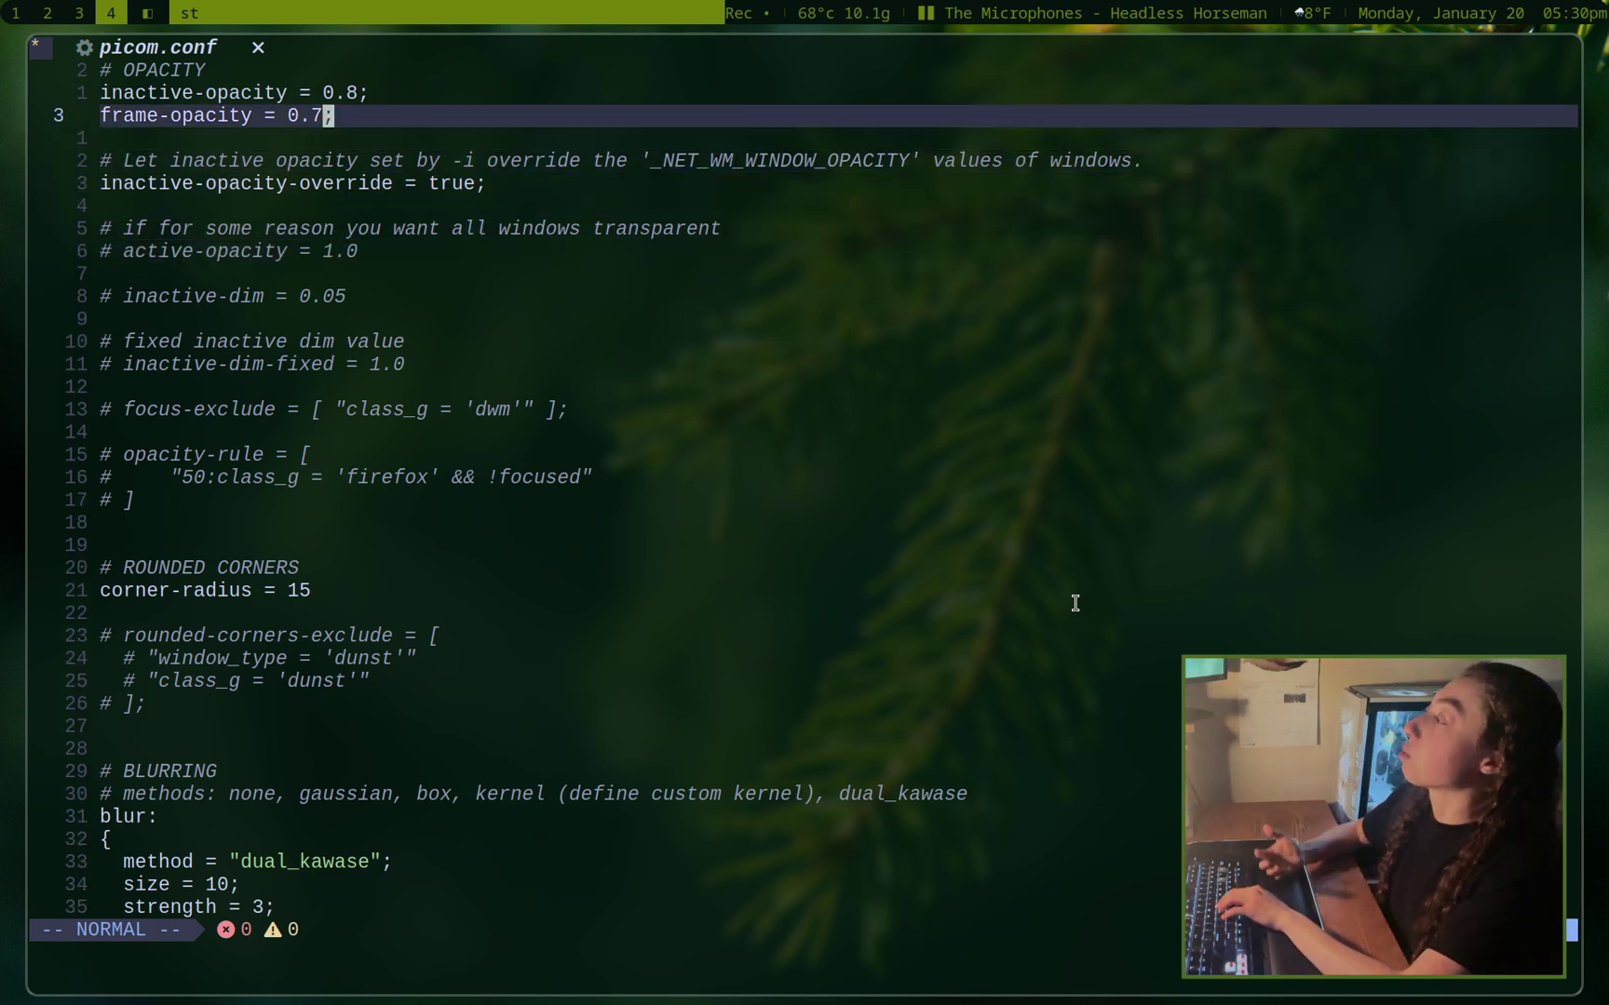
pyautogui.press('j')
pyautogui.press('j')
pyautogui.press('j')
pyautogui.press('j')
pyautogui.press('j')
pyautogui.press('j')
pyautogui.press('j')
pyautogui.press('j')
pyautogui.press('j')
pyautogui.press('j')
pyautogui.press('j')
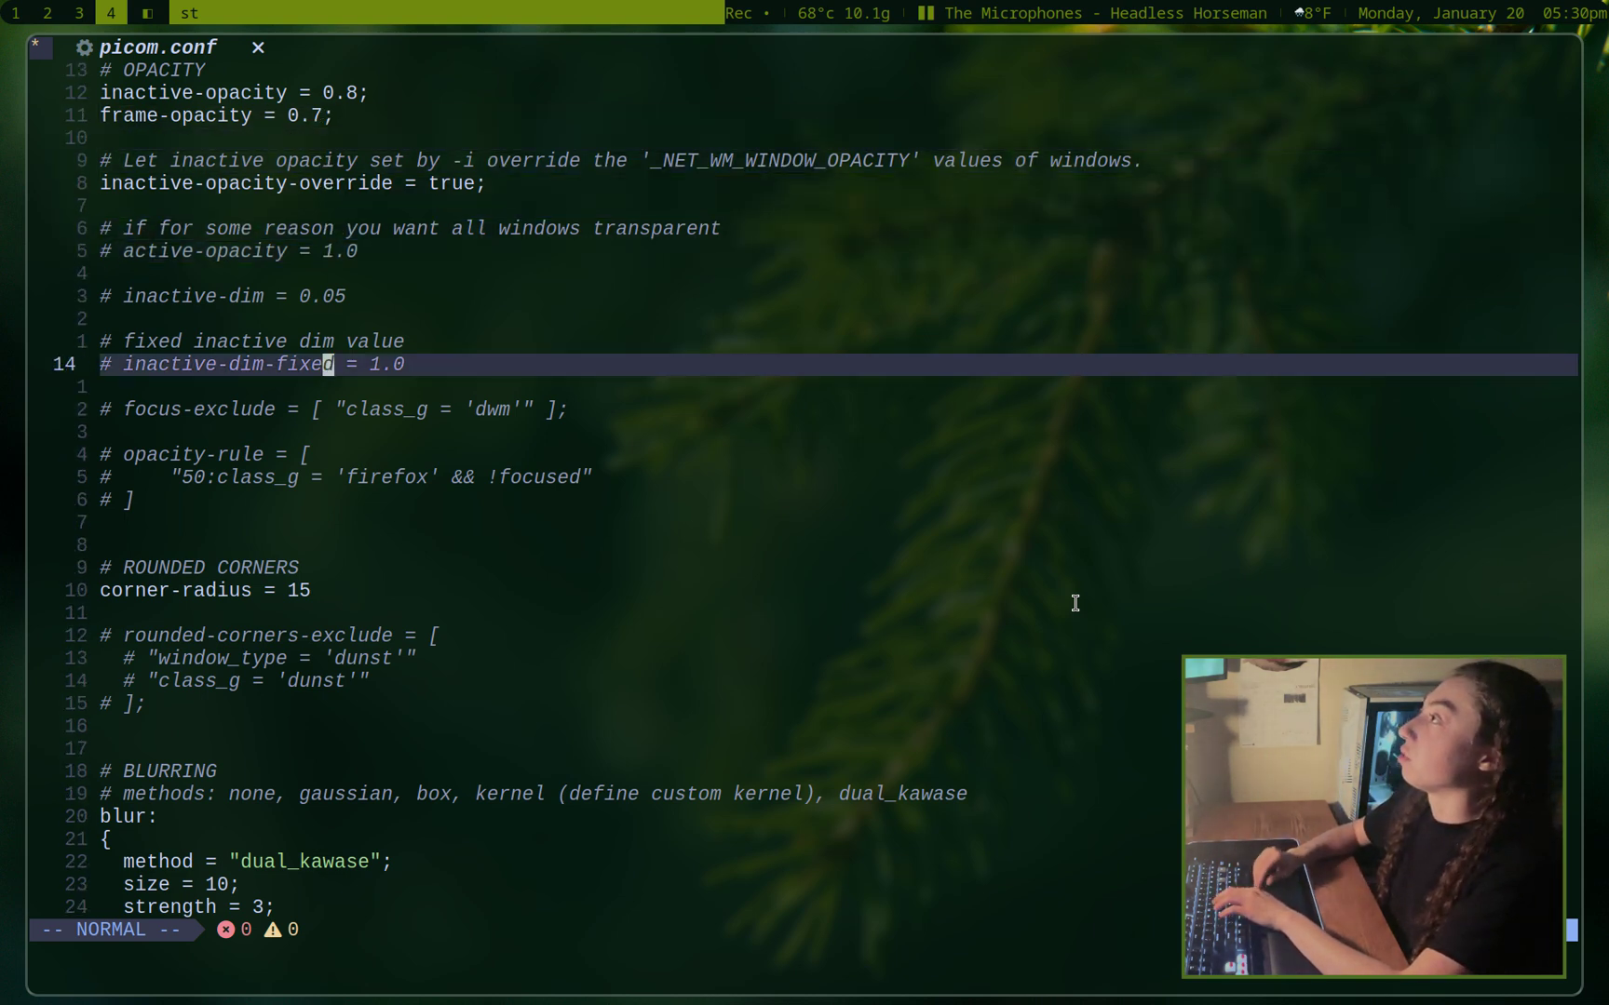
pyautogui.press('j')
pyautogui.press('j')
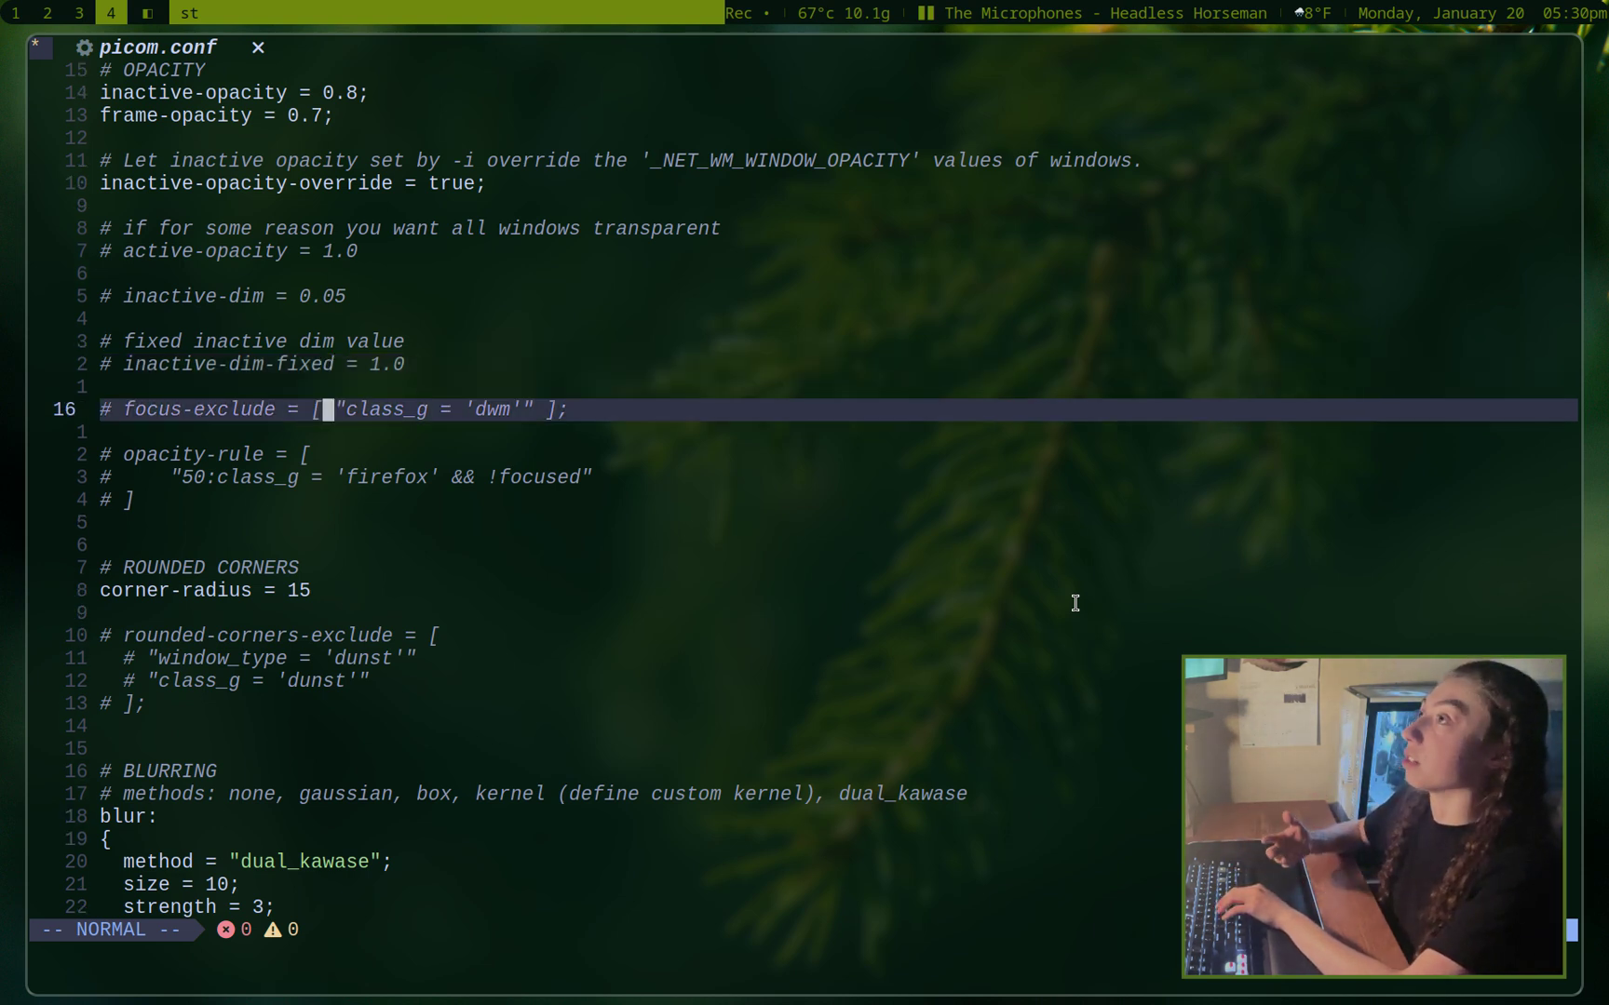
# Step: Switch to LibreWolf and look over the picom(1) man page tab
pyautogui.press('super+3')
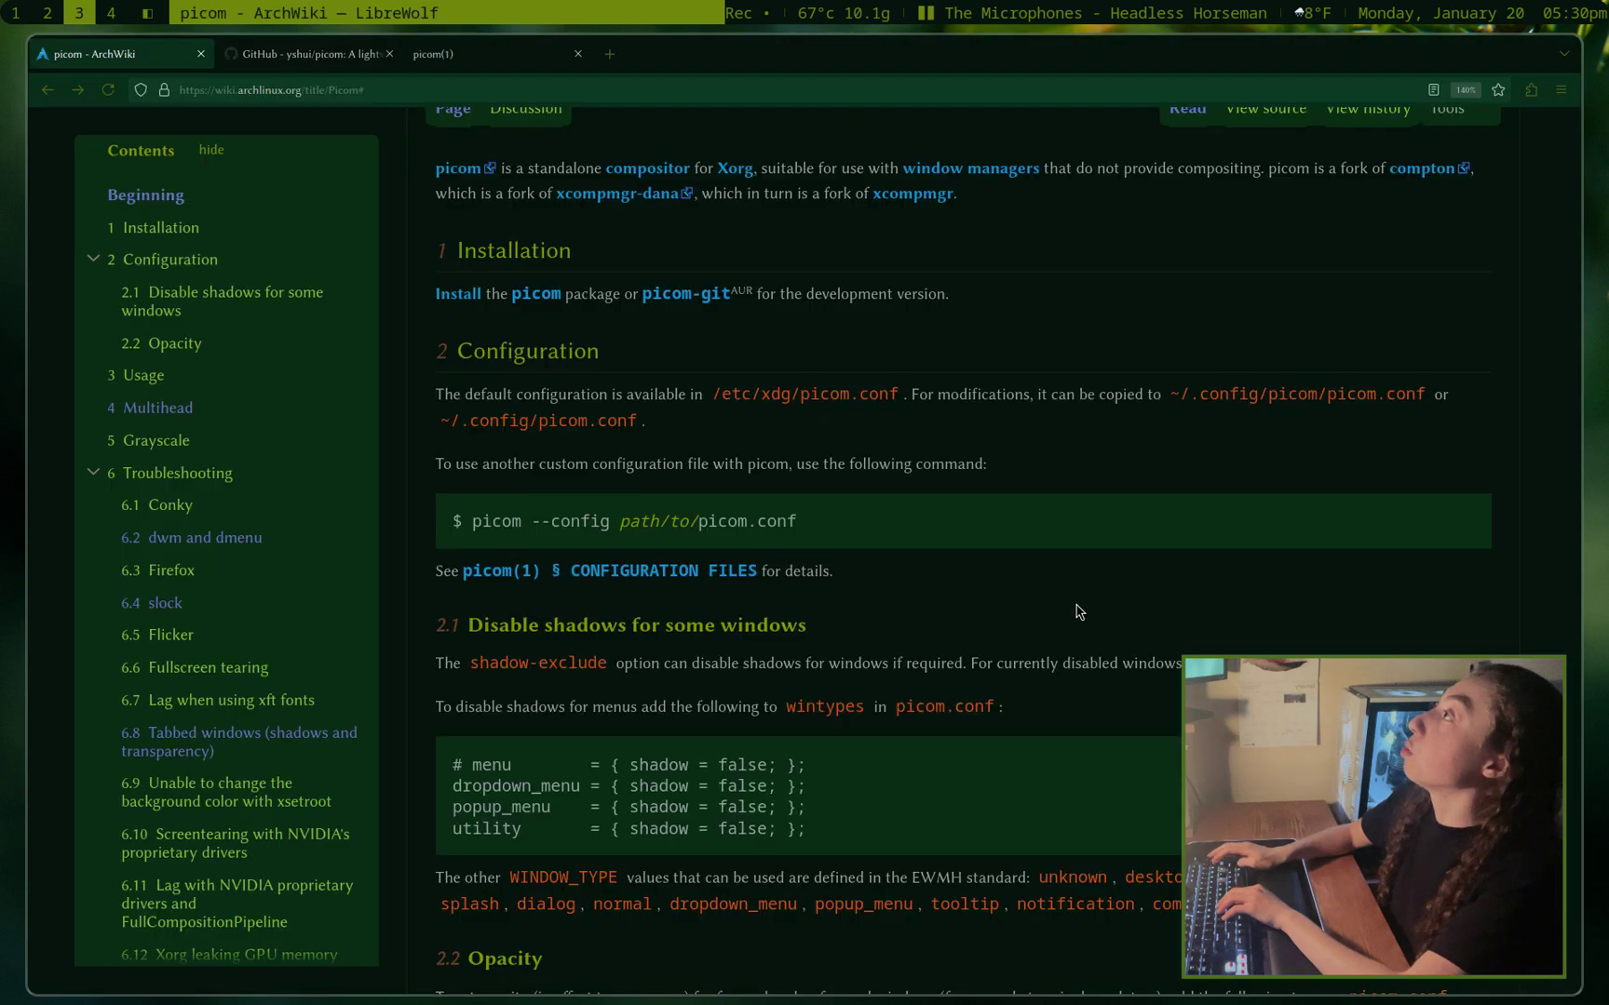
pyautogui.hotkey('ctrl', 'shift', 'Tab')
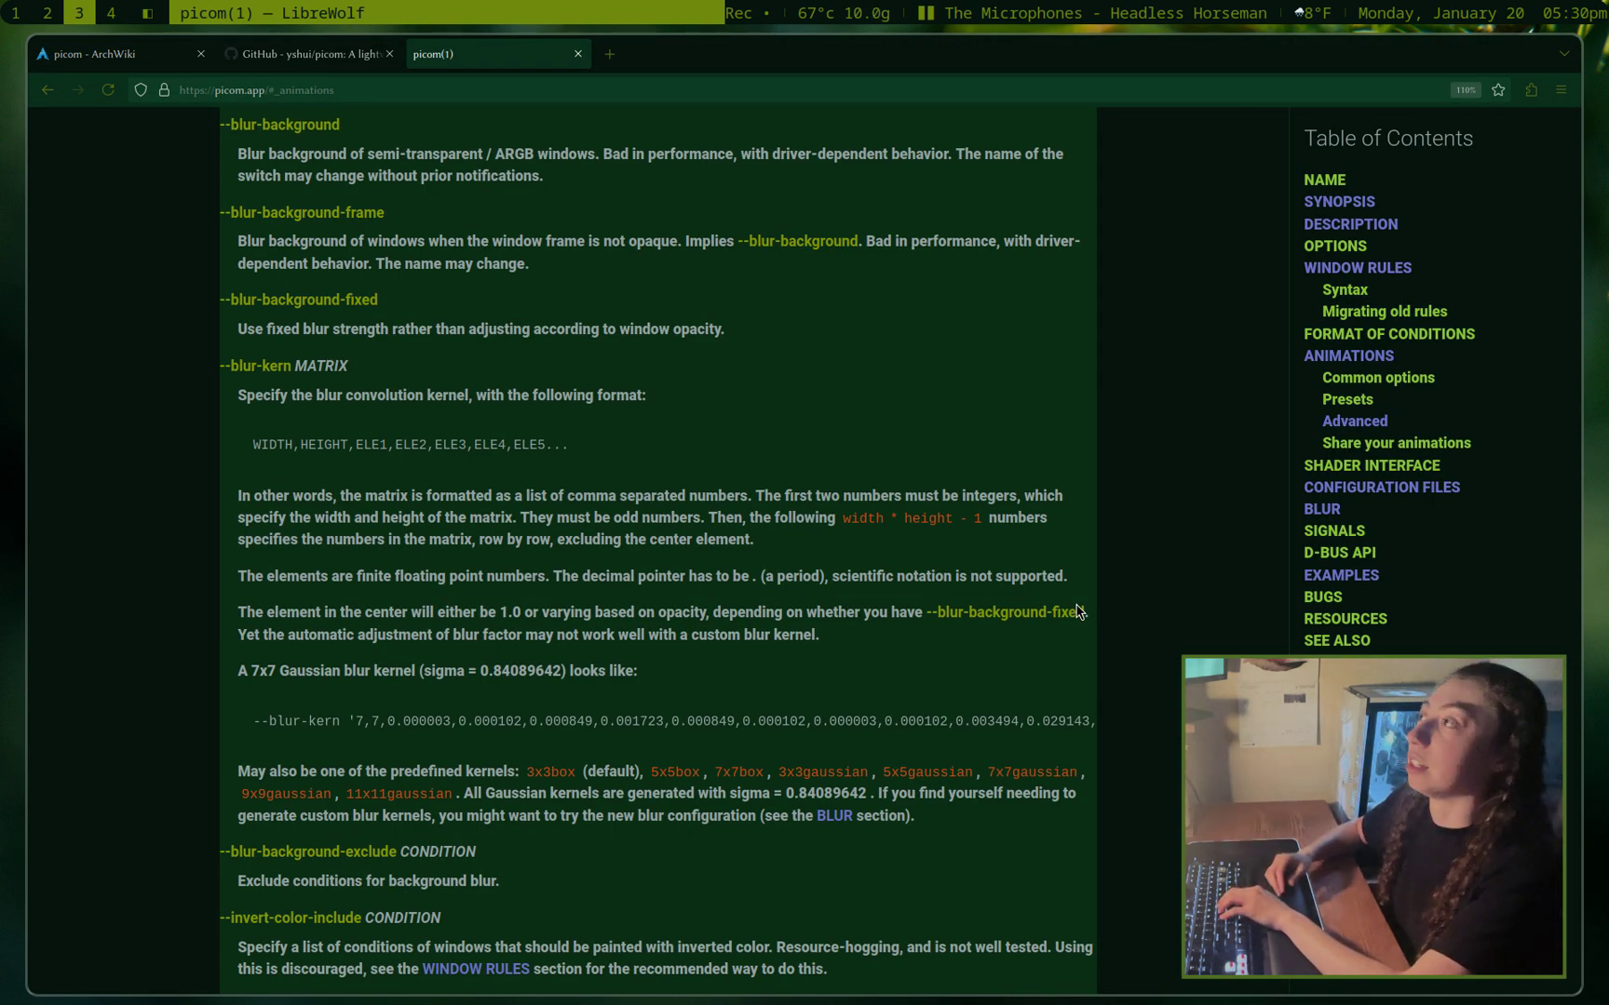
pyautogui.scroll(1, 1075, 610)
pyautogui.scroll(-1, 1075, 610)
# Step: Back in picom.conf, examine the commented opacity-rule's firefox entry and its 50 value
pyautogui.press('super+4')
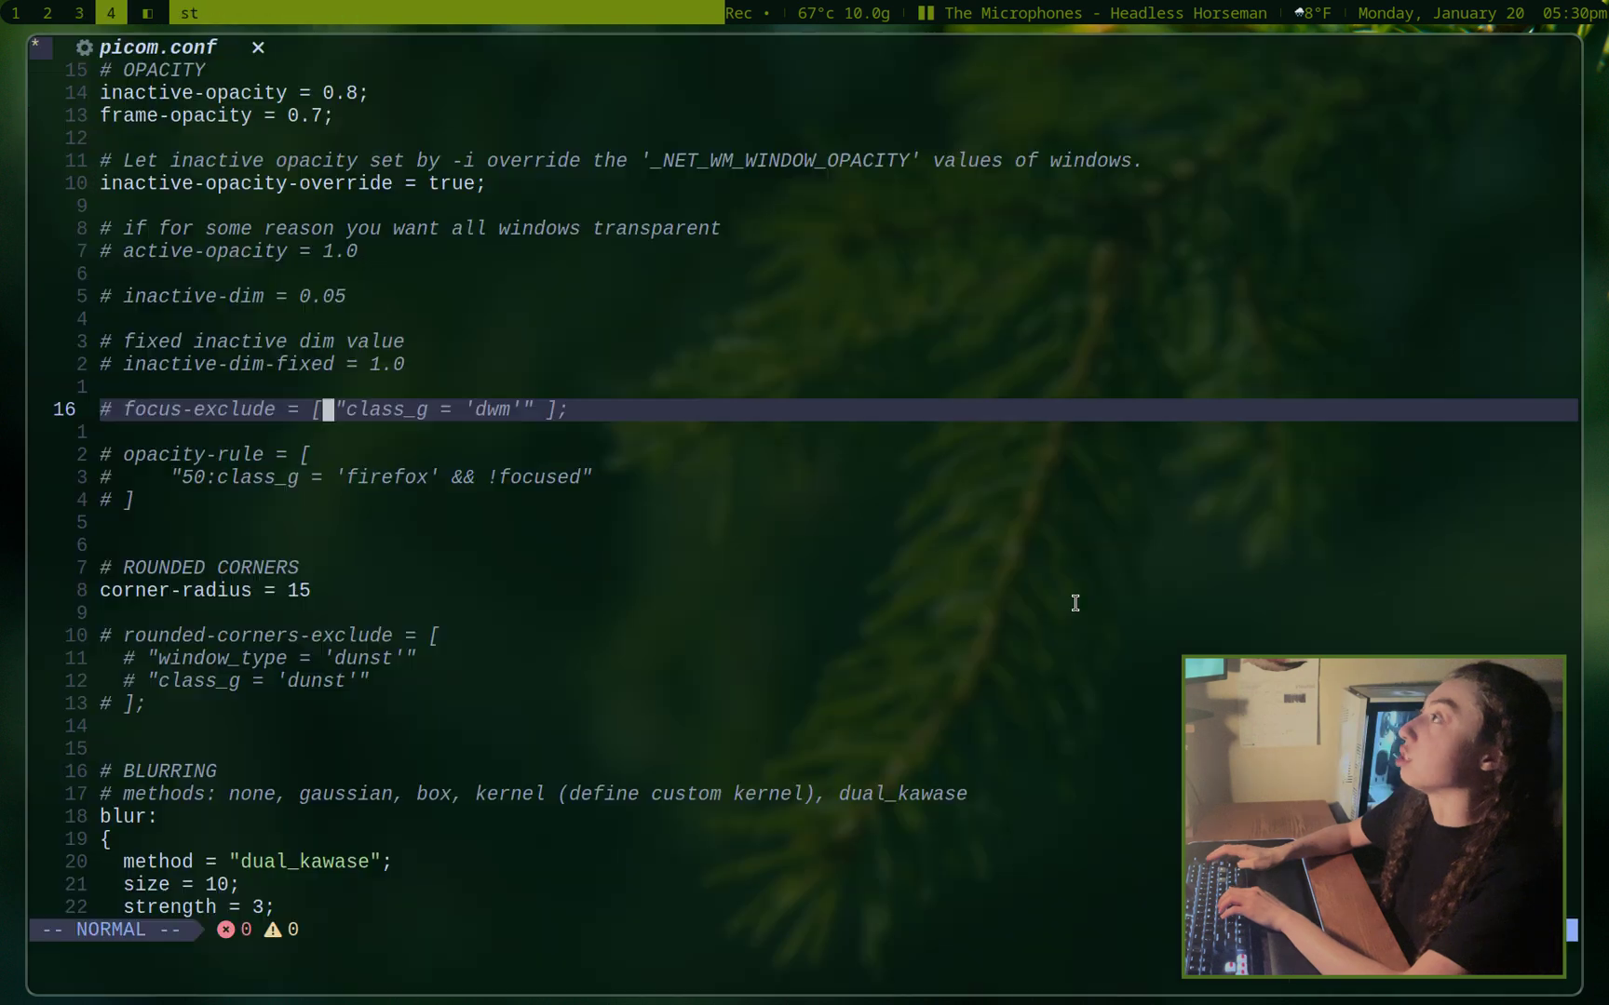
pyautogui.press('j')
pyautogui.press('j')
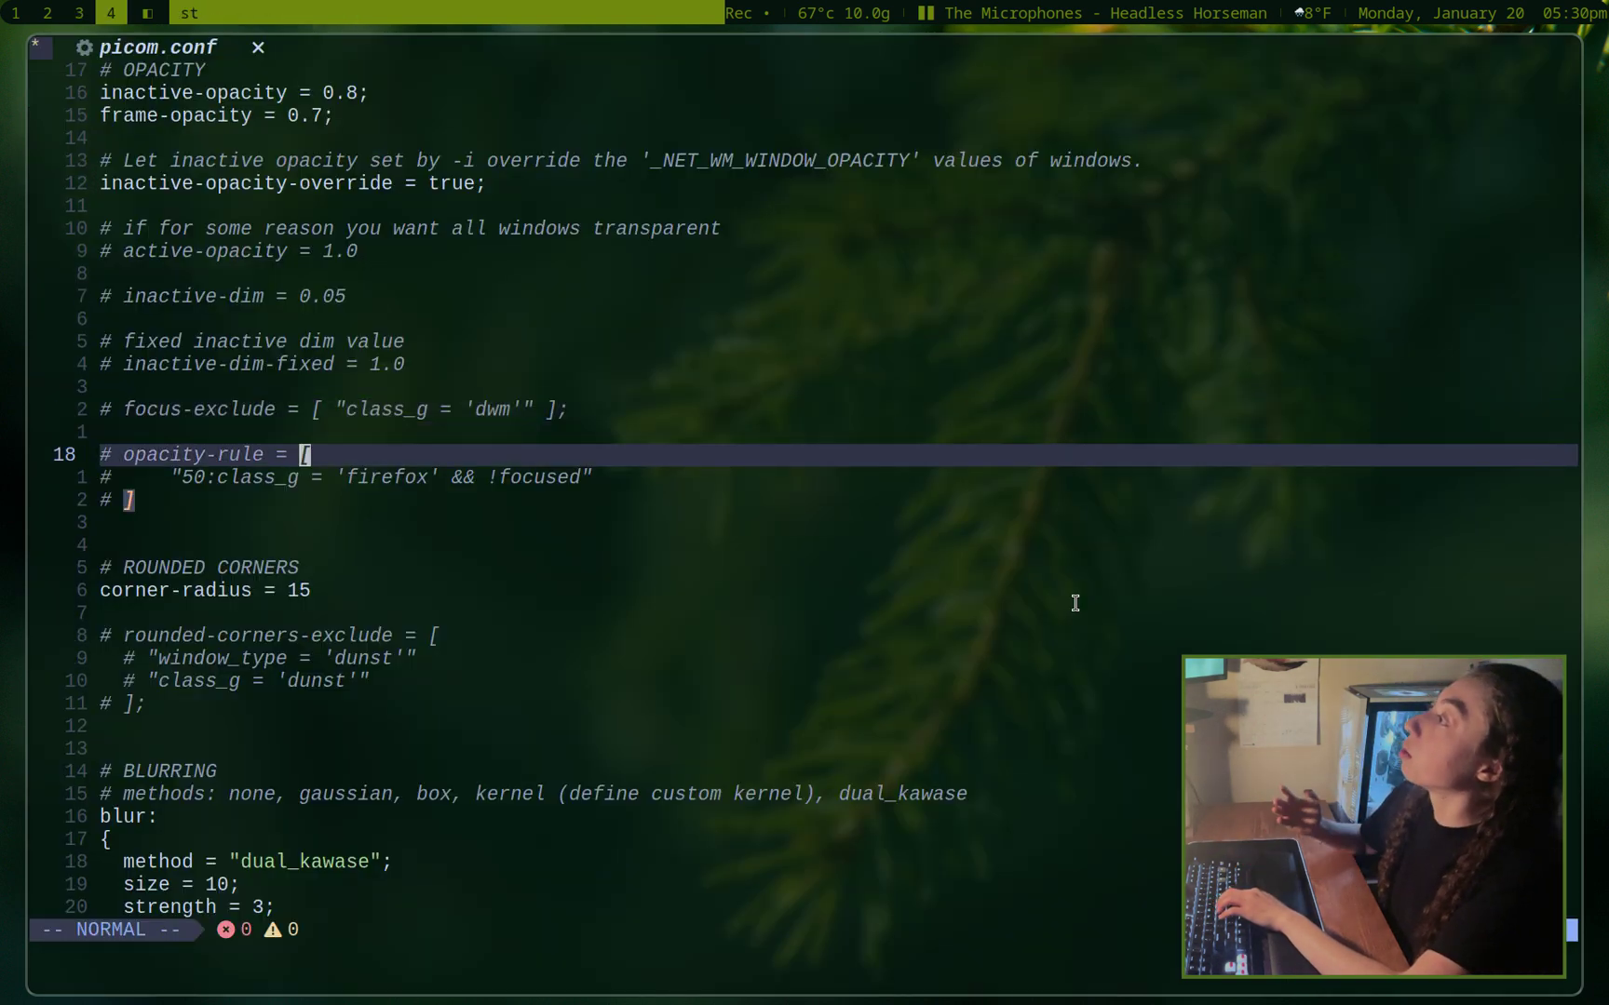
pyautogui.press('j')
pyautogui.press('l')
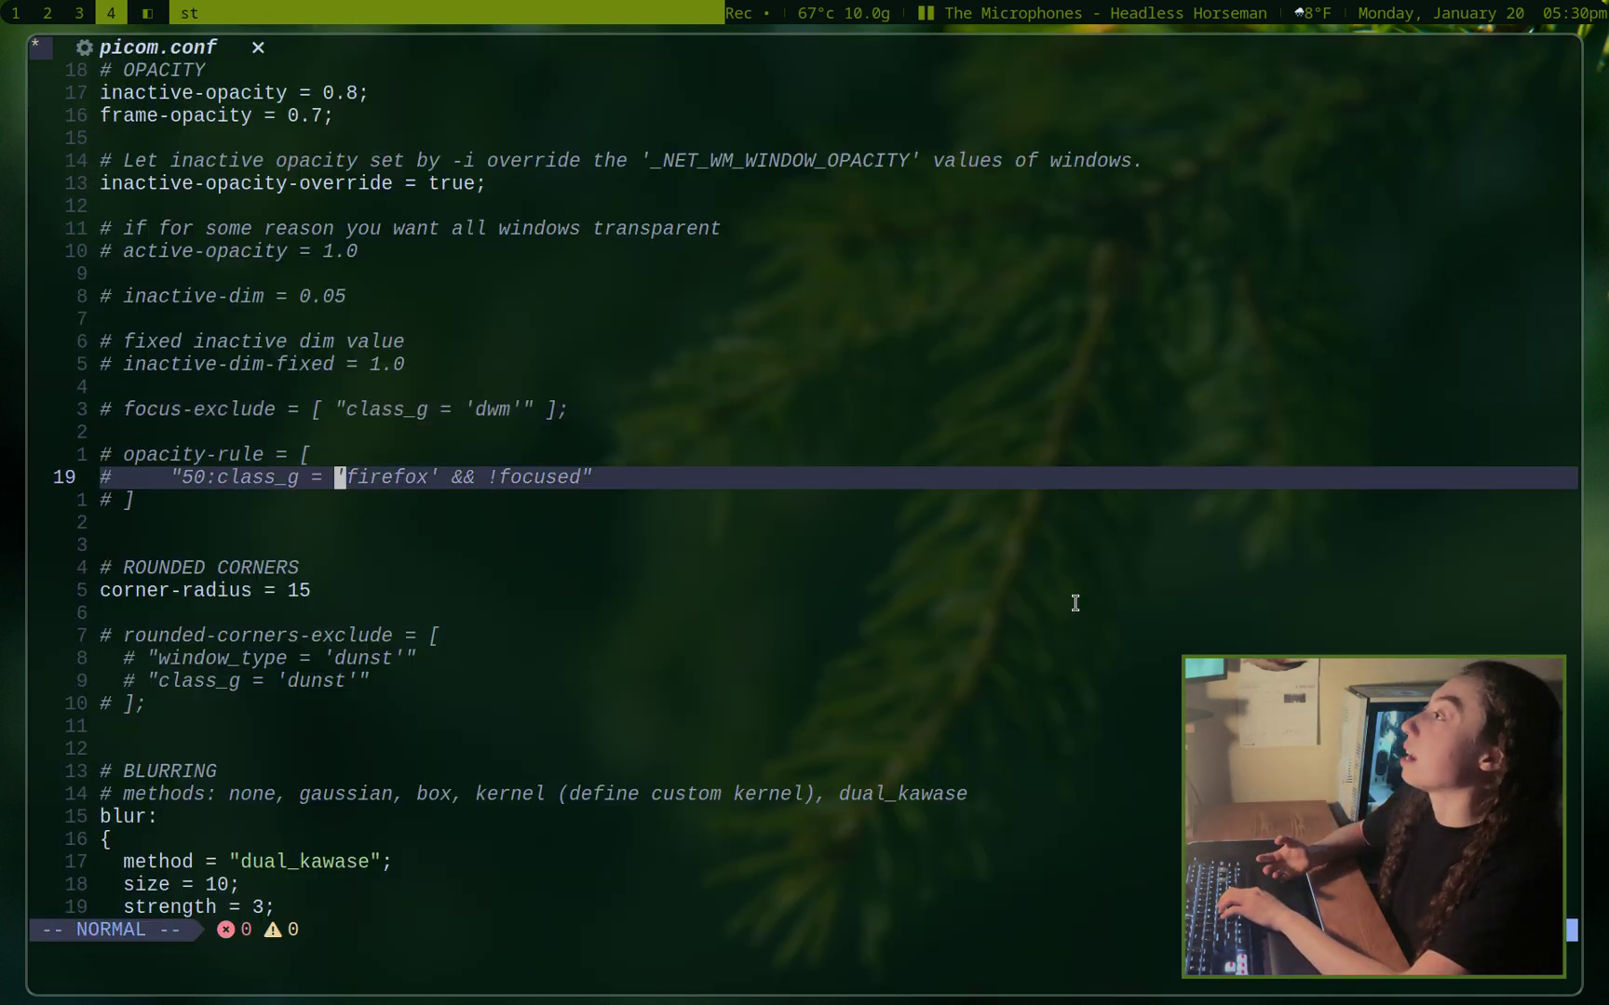
pyautogui.press('k')
pyautogui.press('j')
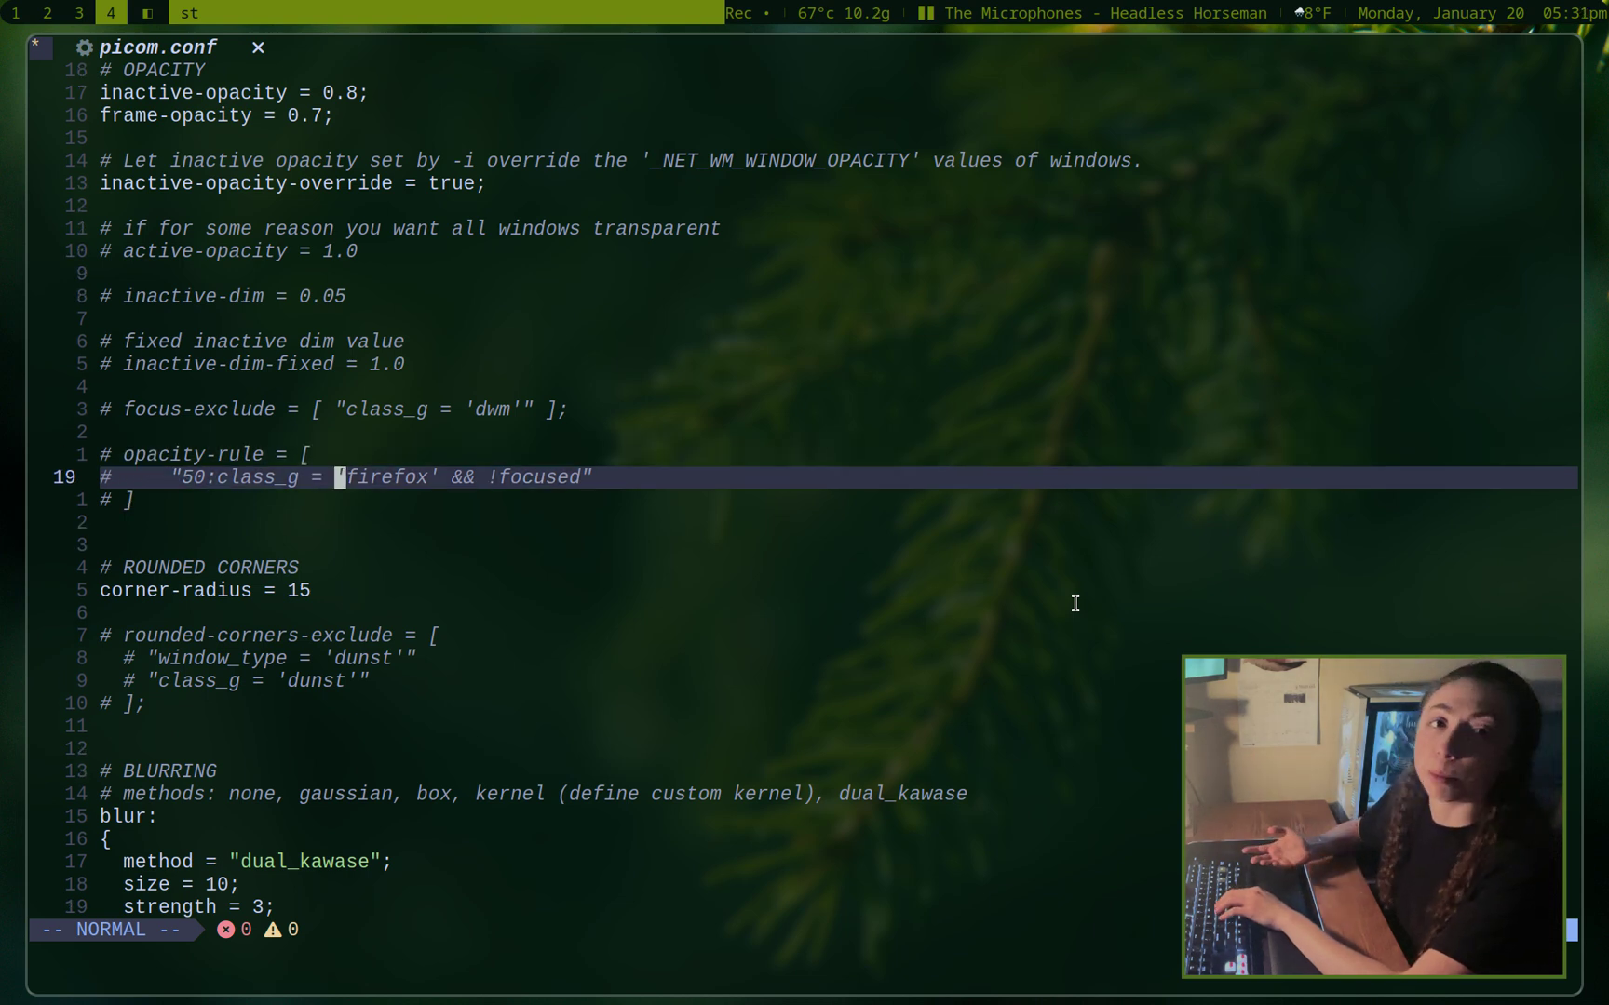
pyautogui.press('k')
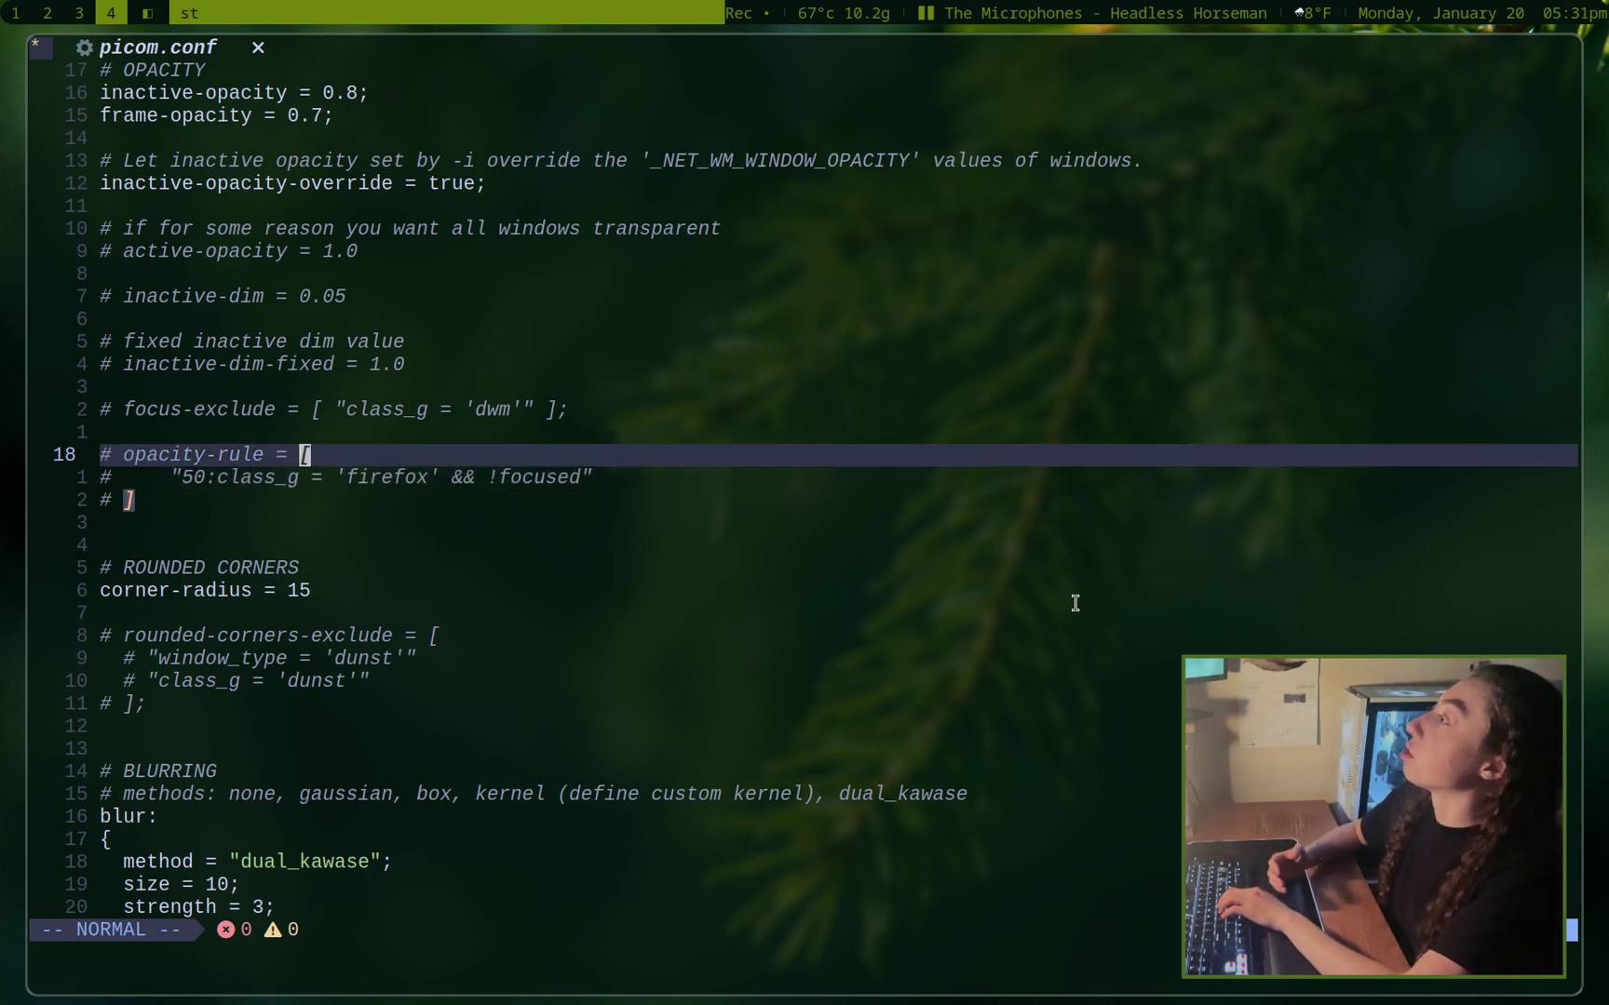
pyautogui.press('k')
pyautogui.press('j')
pyautogui.press('j')
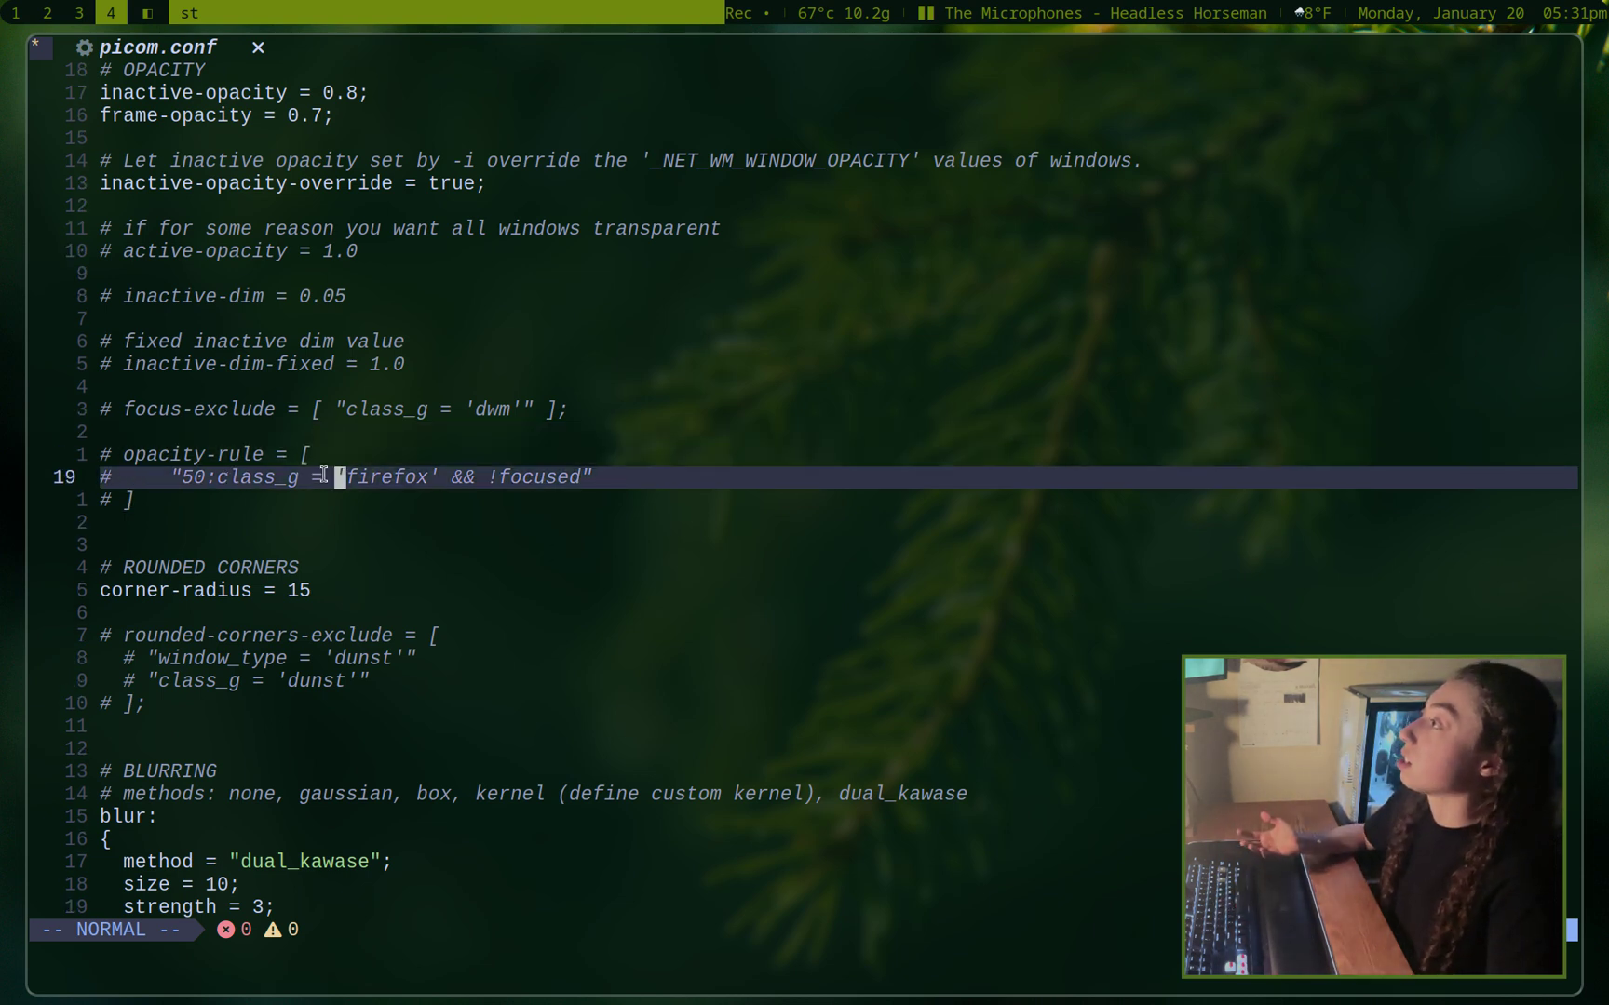
pyautogui.click(190, 477)
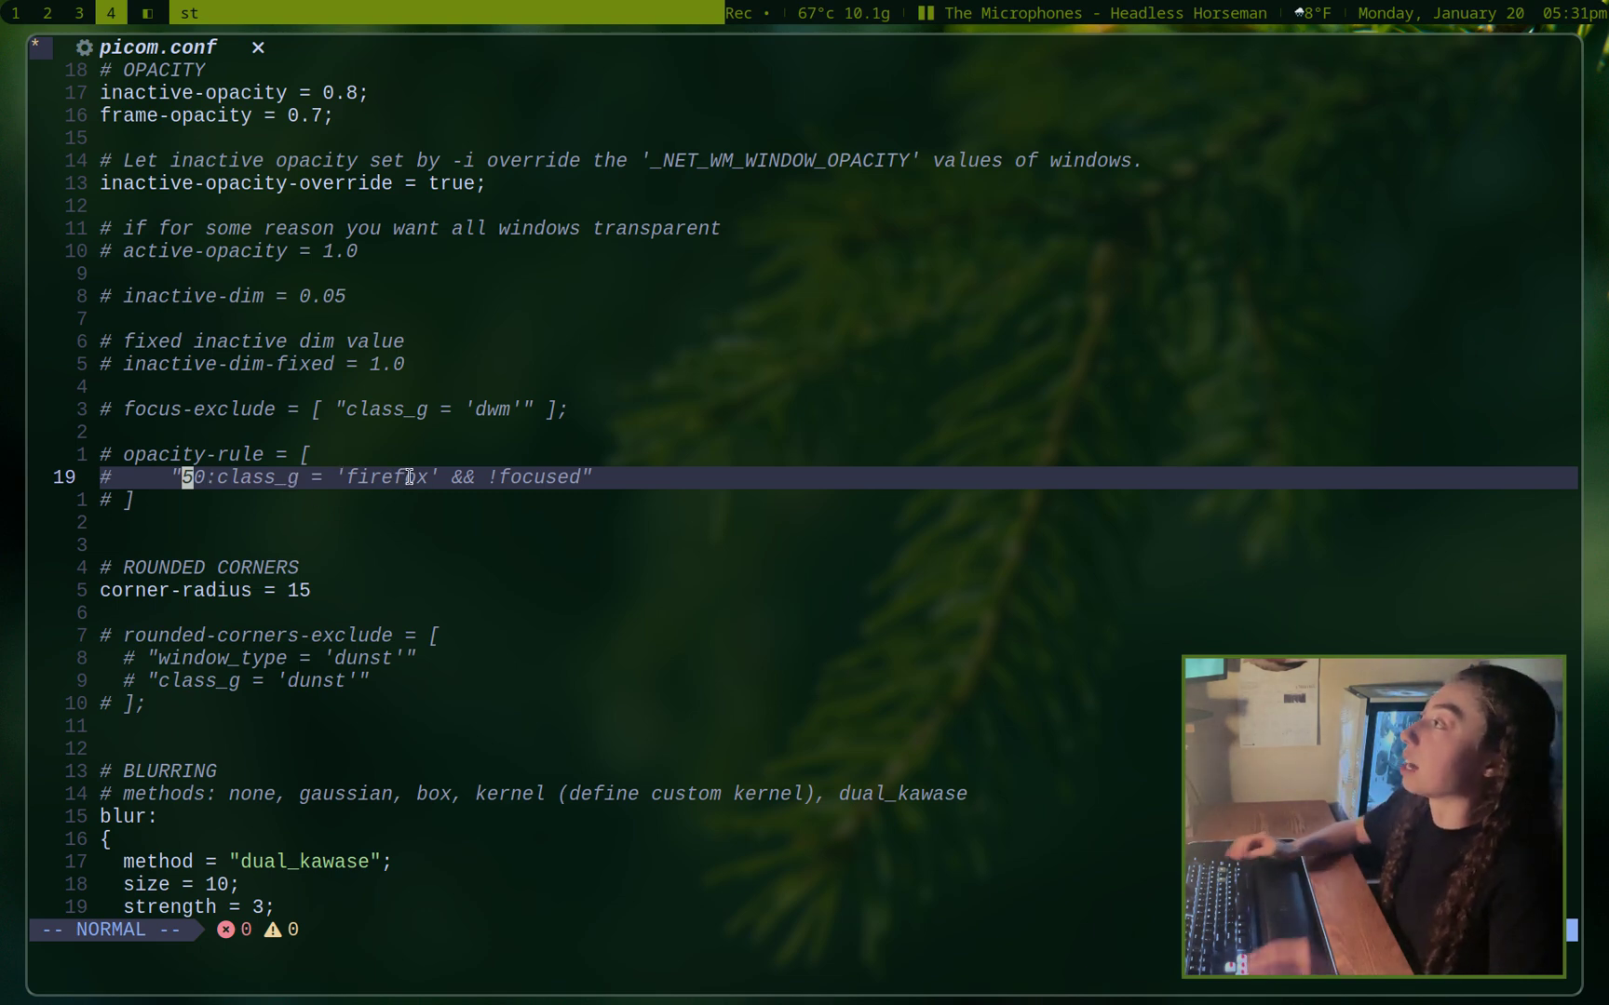
pyautogui.press('super+Return')
pyautogui.write('xprop')
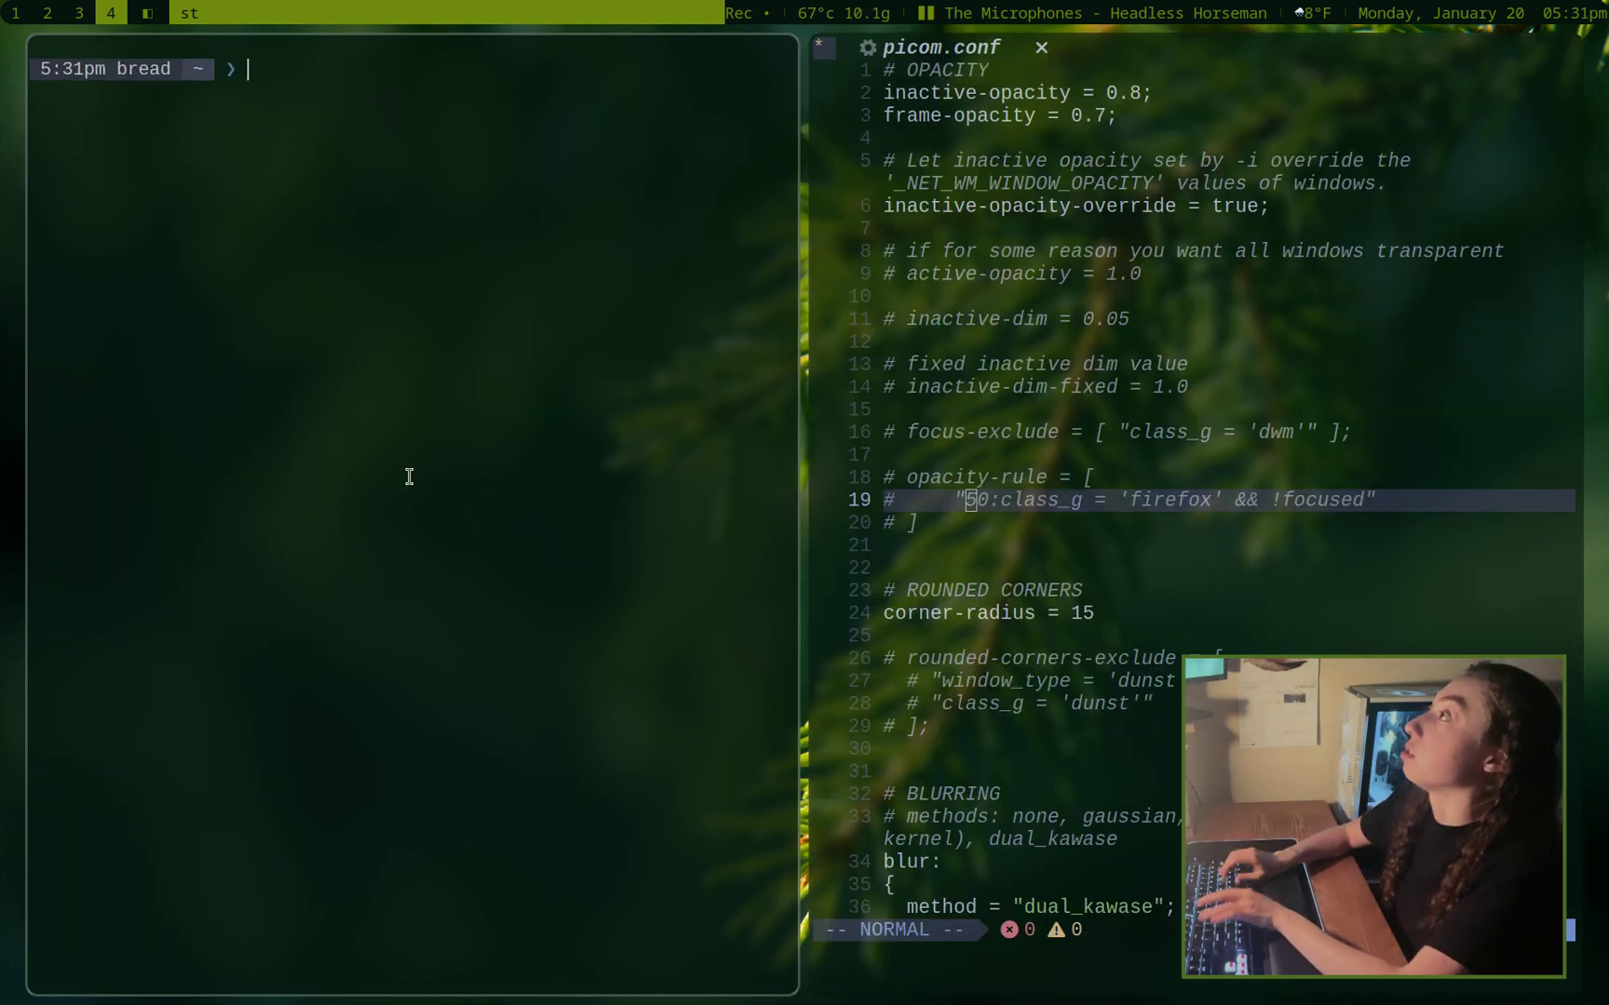
pyautogui.press('Return')
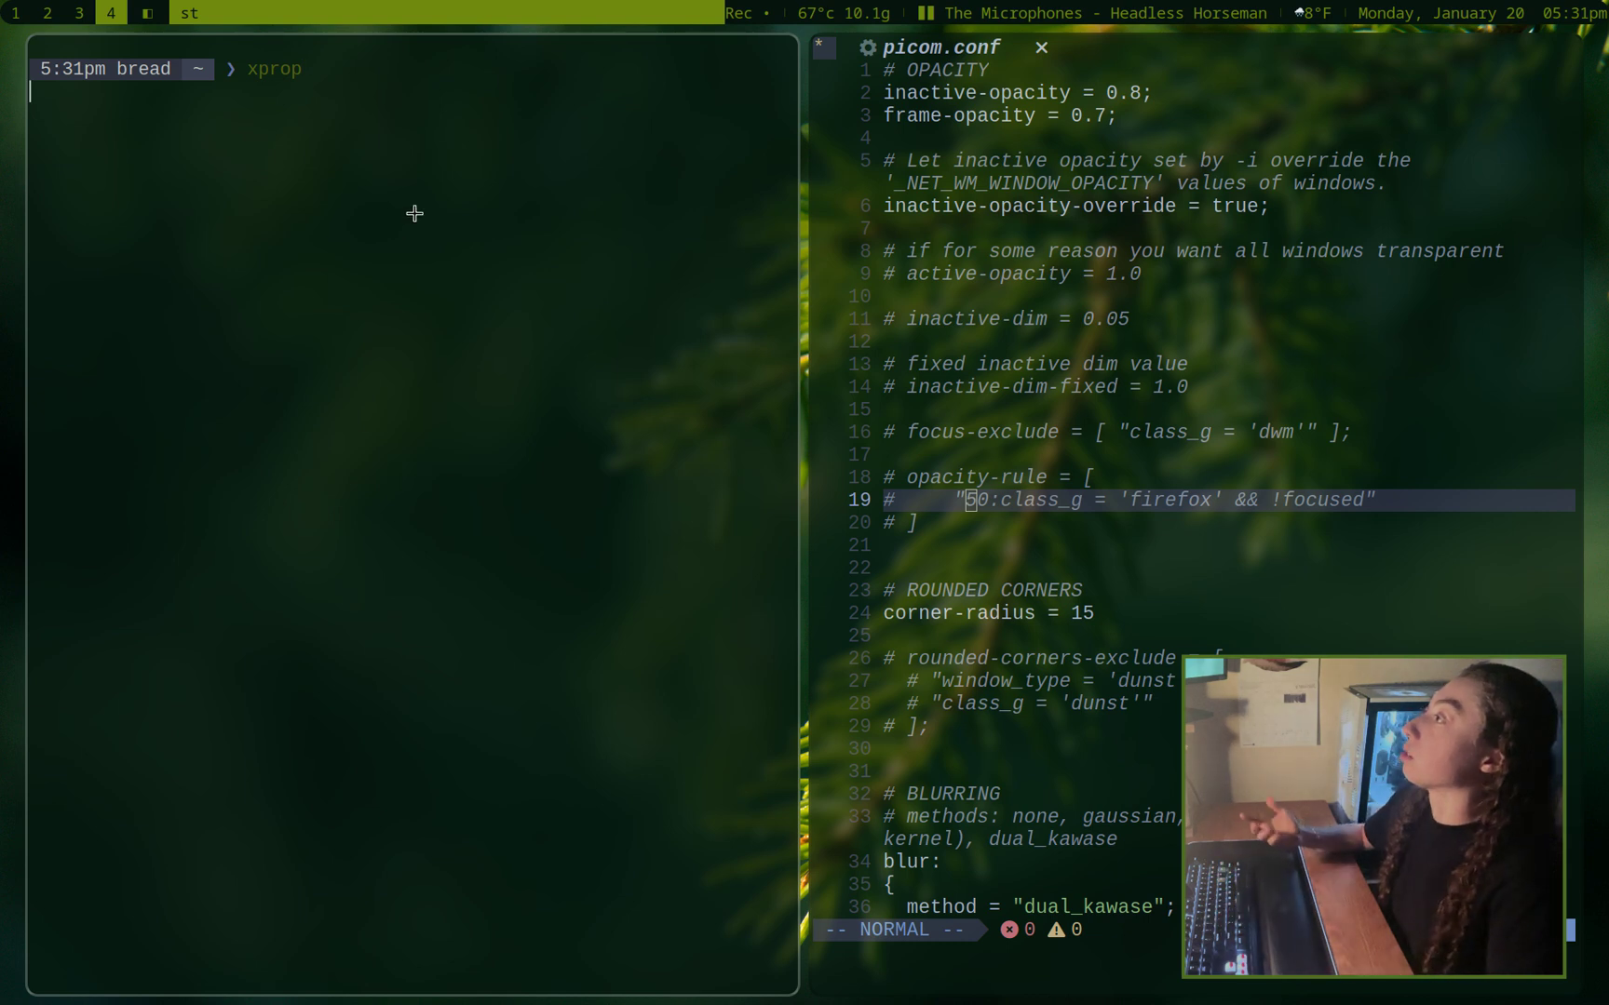
pyautogui.click(470, 9)
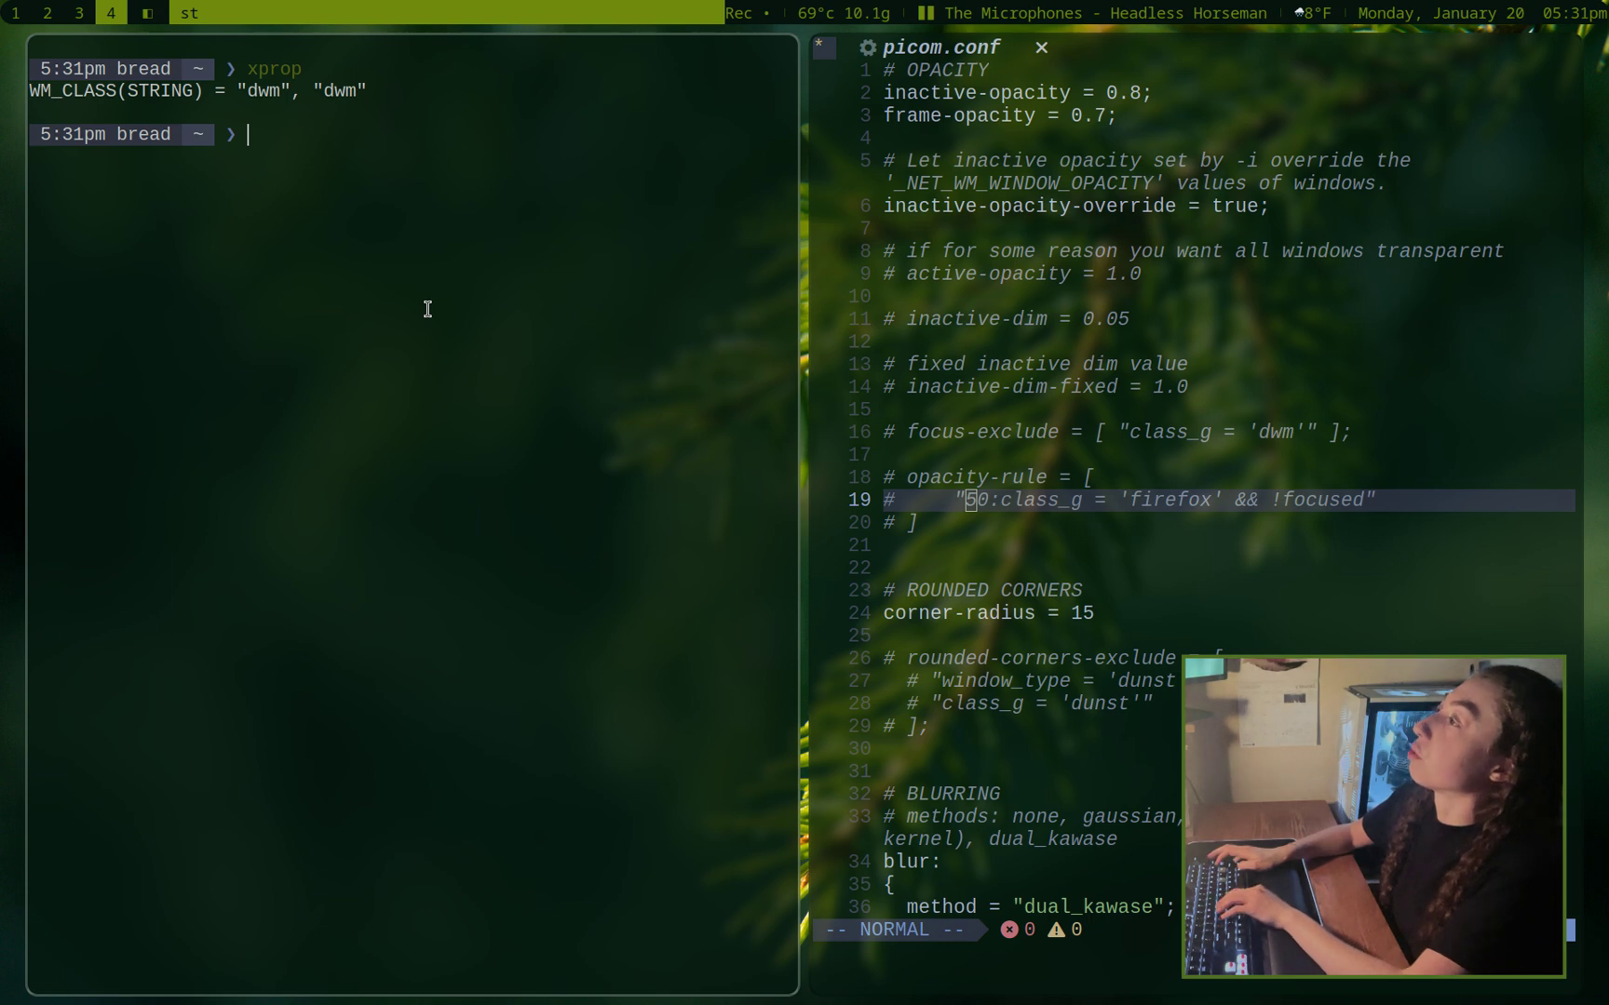
pyautogui.hotkey('ctrl', 'd')
pyautogui.press('super+3')
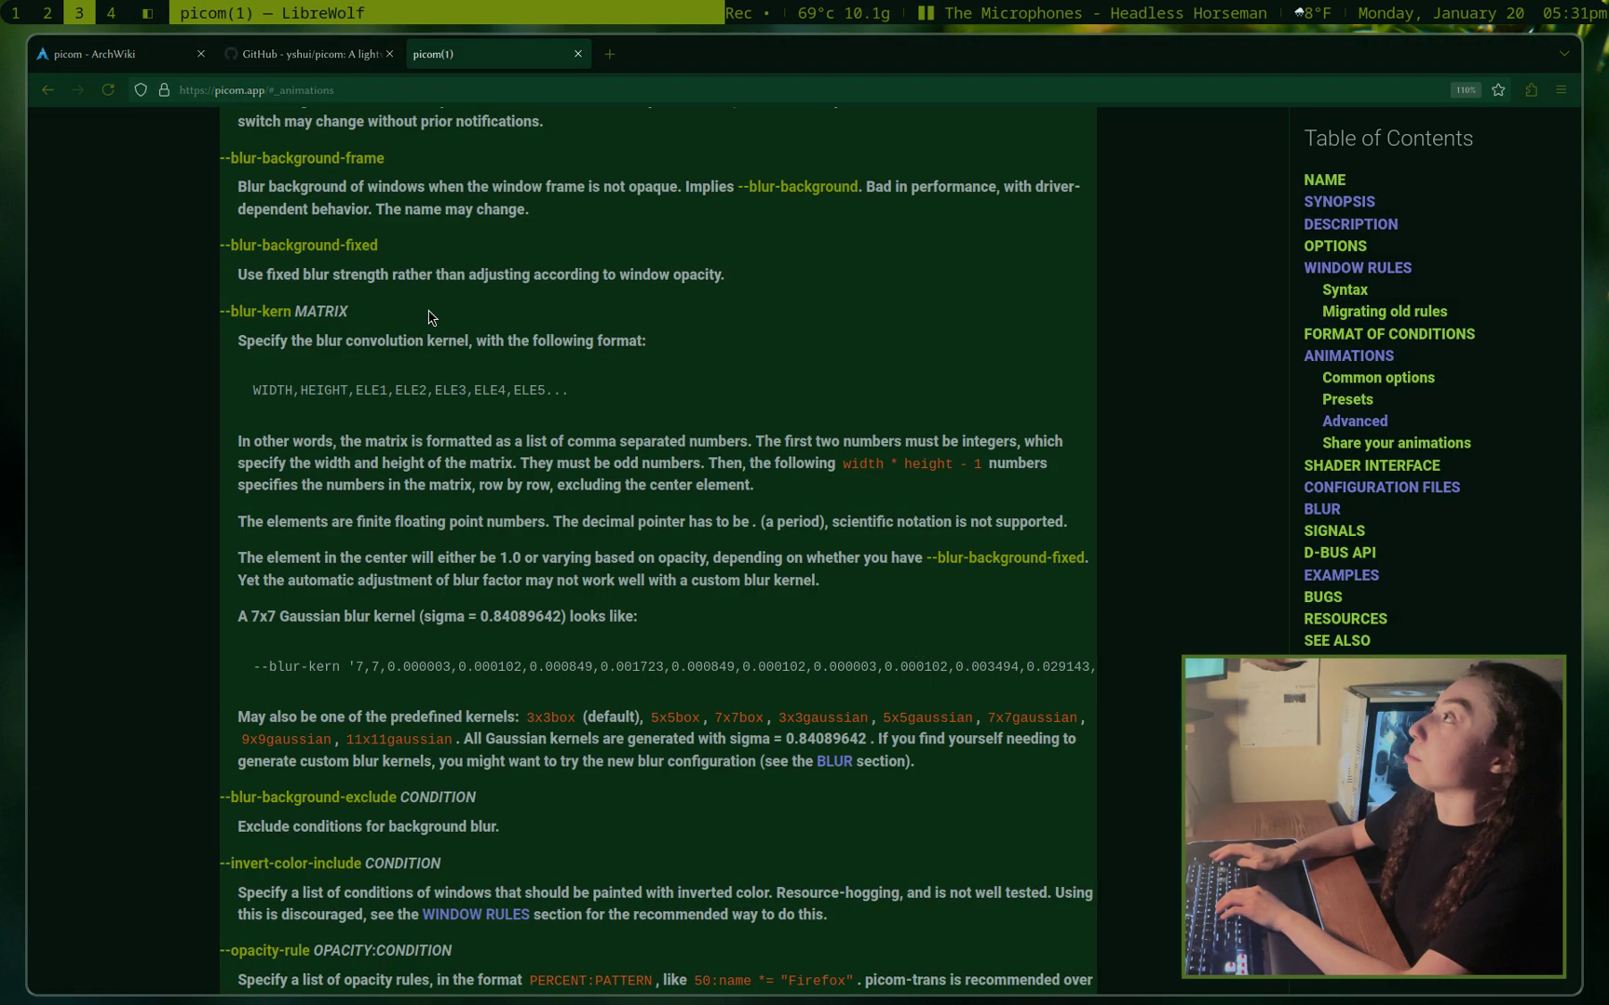
pyautogui.hotkey('ctrl', '1')
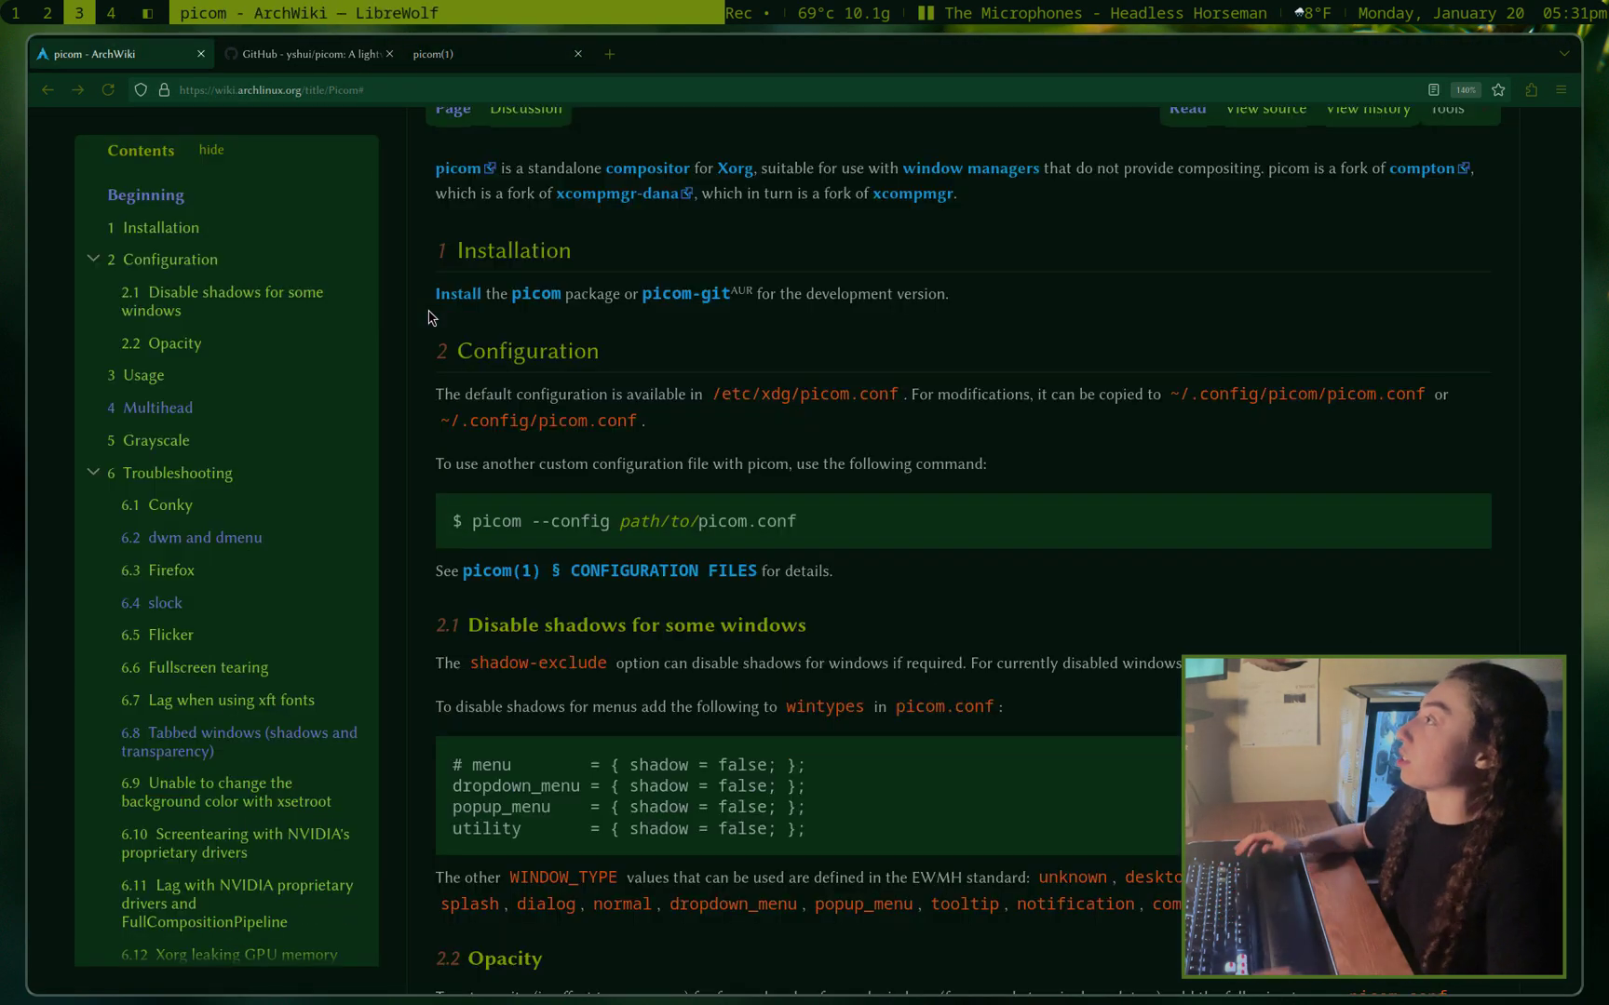
pyautogui.click(269, 542)
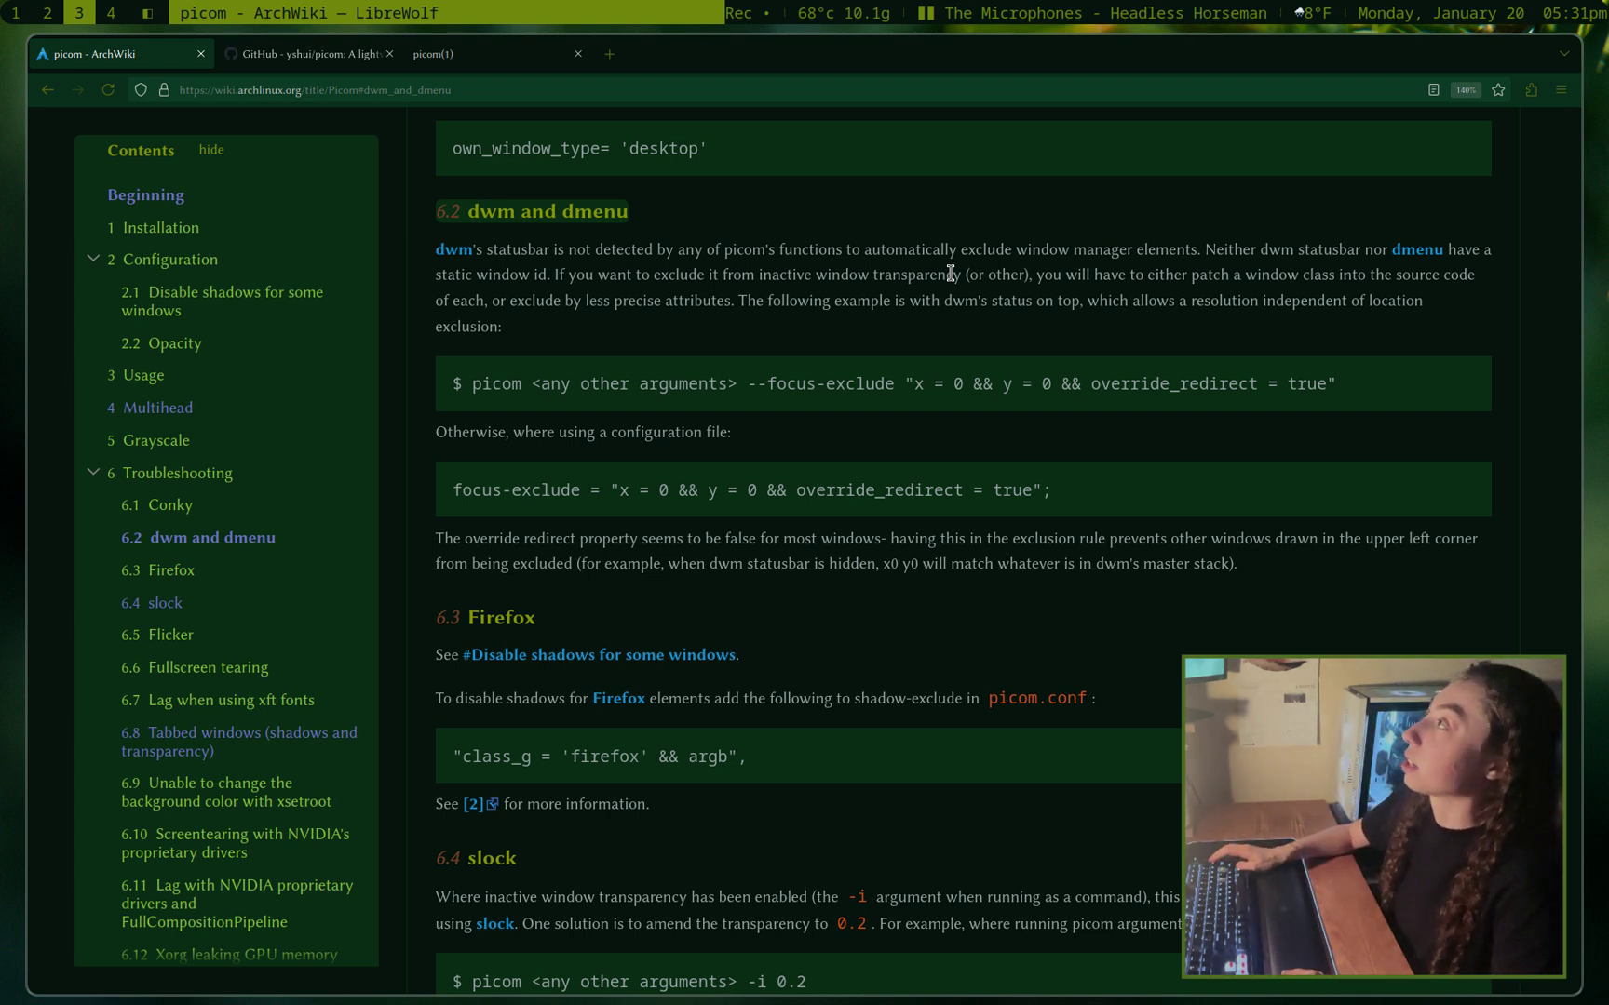
pyautogui.press('super+4')
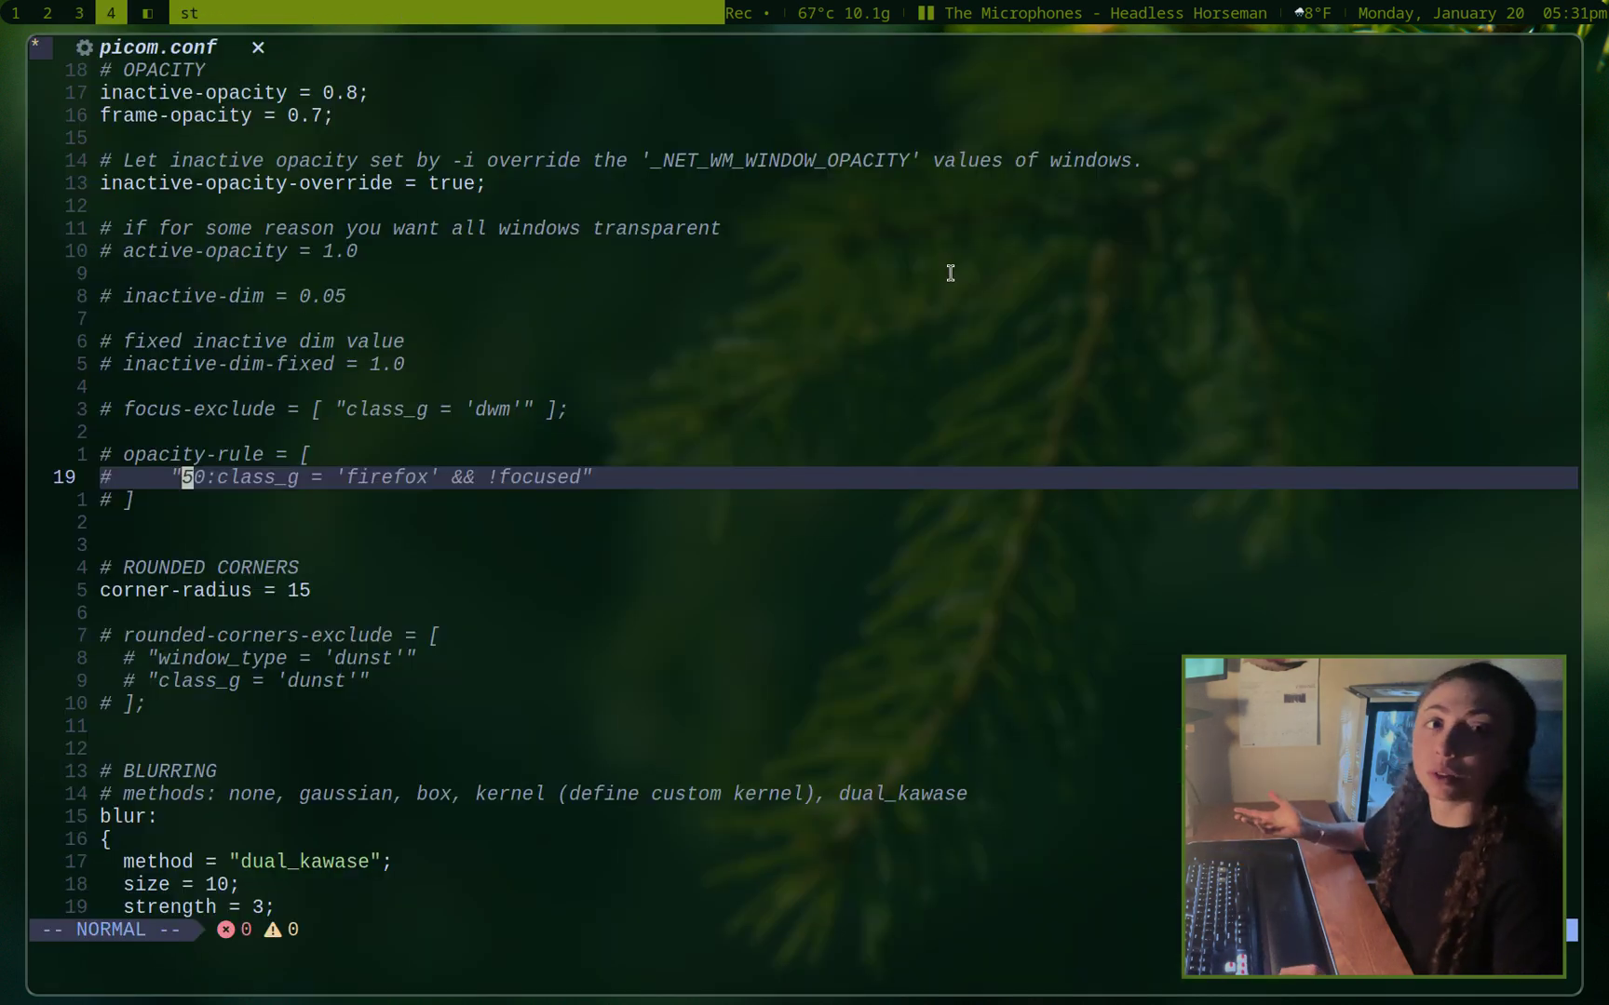
# Step: Move across the class_g firefox opacity-rule entry, ending on the blank line below
pyautogui.press('k')
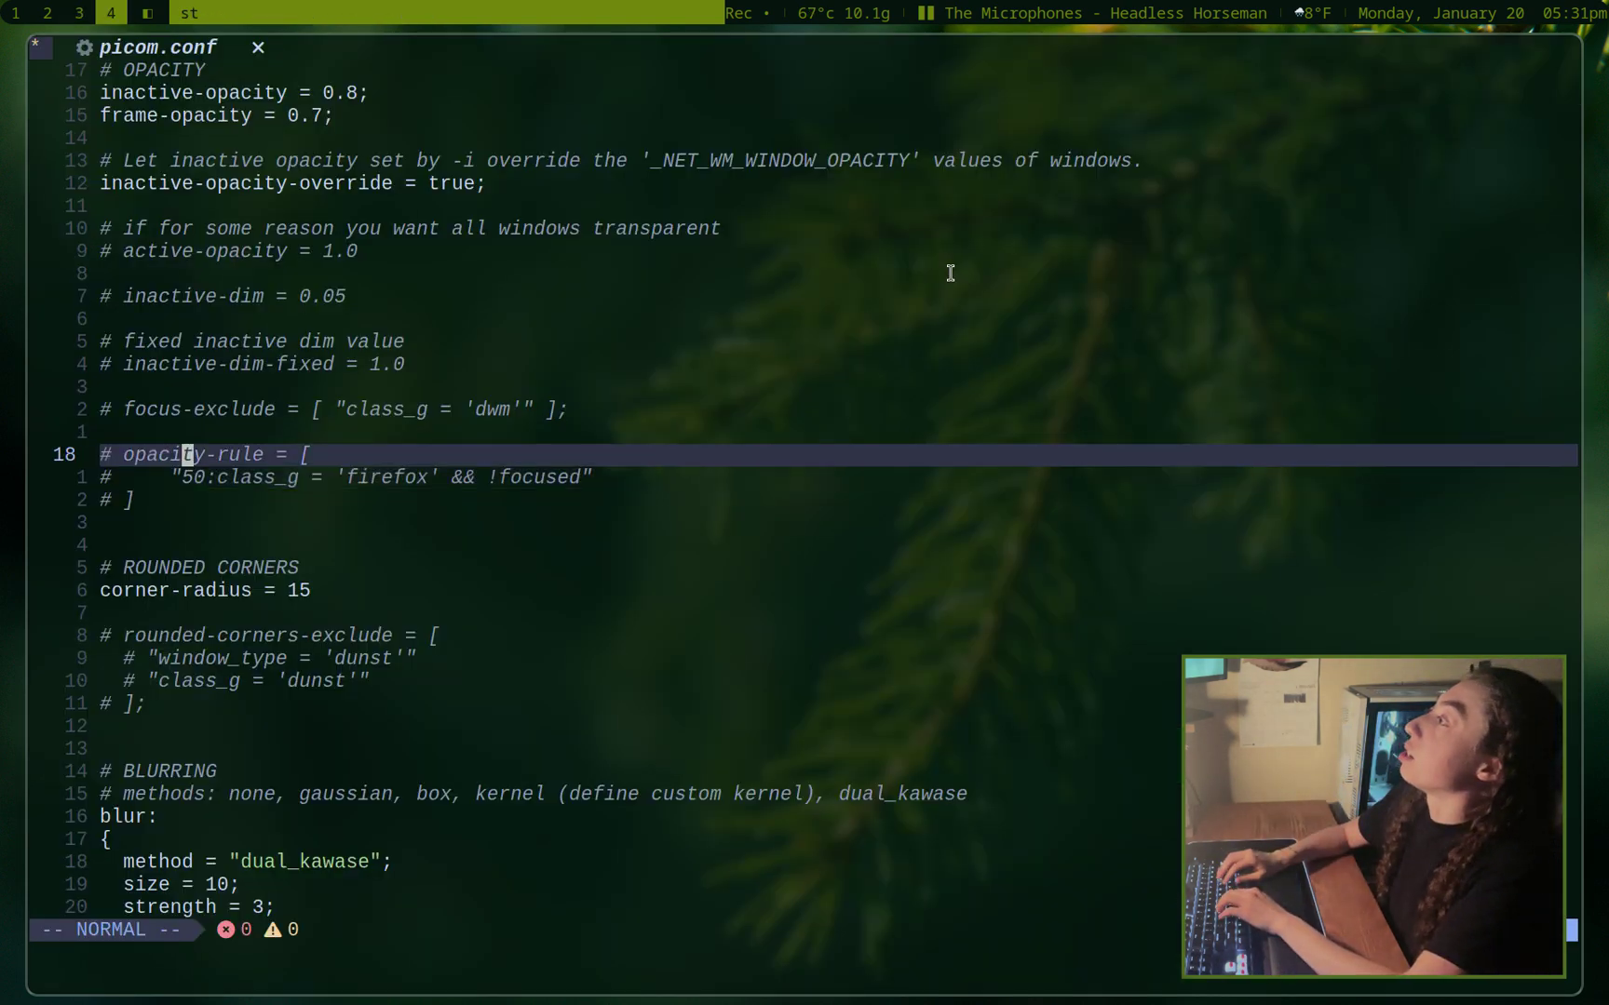
pyautogui.press('j')
pyautogui.press('j')
pyautogui.press('k')
pyautogui.press('l')
pyautogui.press('l')
pyautogui.press('l')
pyautogui.press('l')
pyautogui.press('l')
pyautogui.press('l')
pyautogui.press('l')
pyautogui.press('l')
pyautogui.press('l')
pyautogui.press('l')
pyautogui.press('l')
pyautogui.press('l')
pyautogui.press('l')
pyautogui.press('l')
pyautogui.press('l')
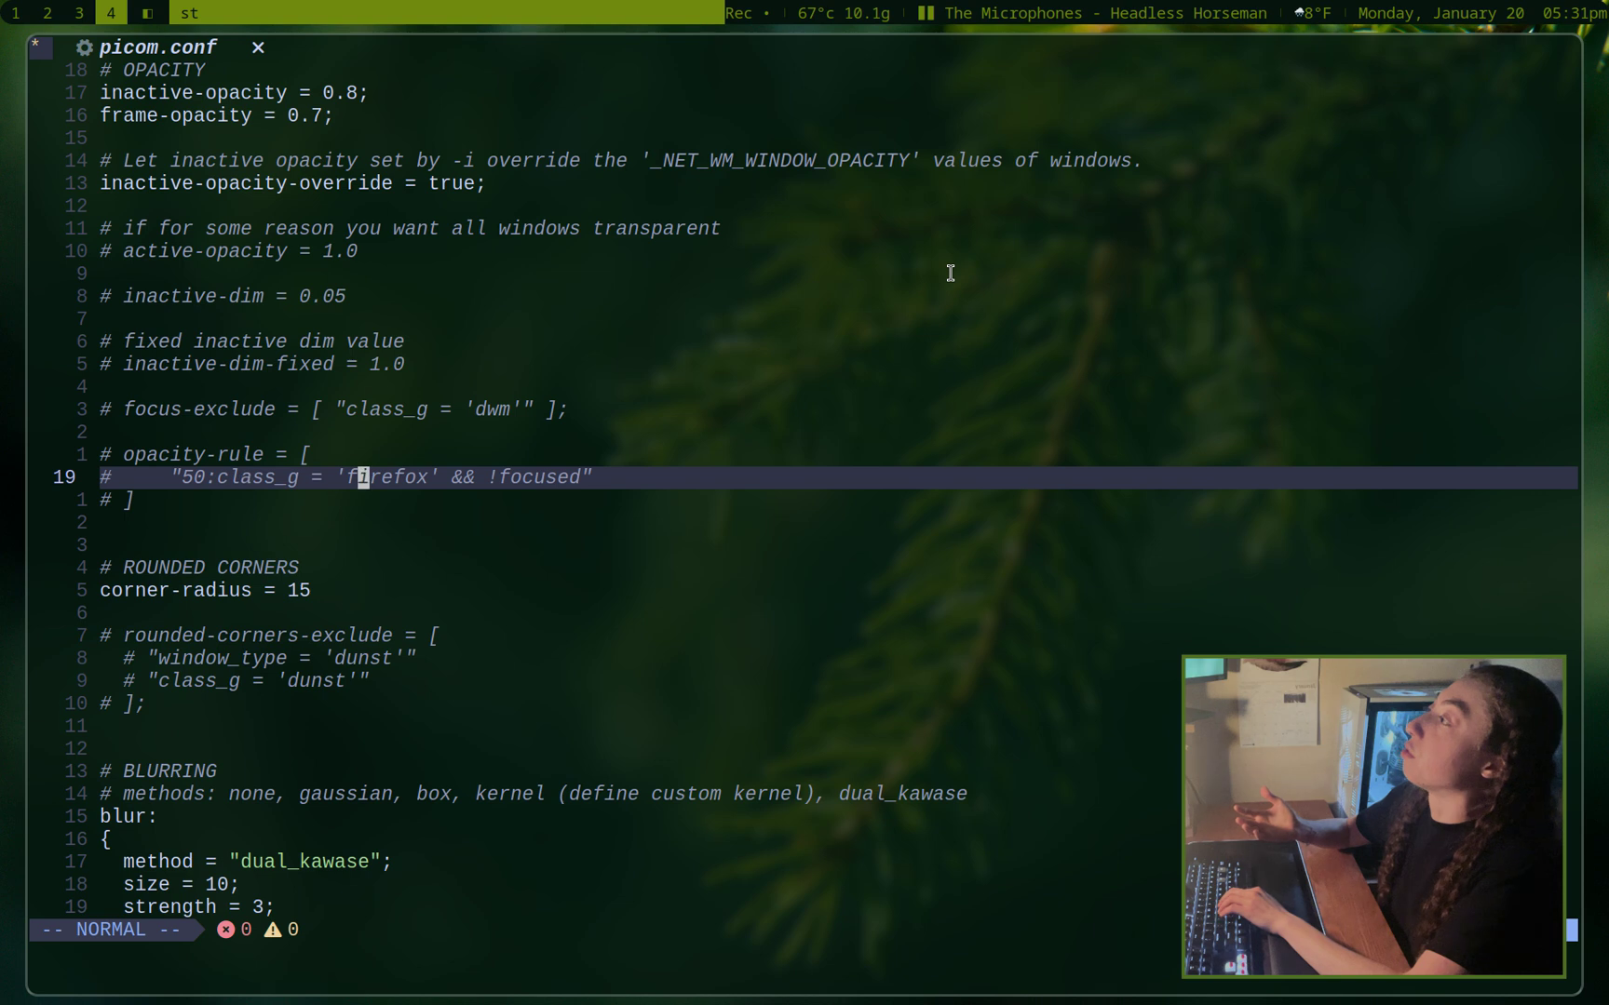
pyautogui.press('h')
pyautogui.press('h')
pyautogui.press('h')
pyautogui.press('h')
pyautogui.press('h')
pyautogui.press('h')
pyautogui.press('h')
pyautogui.press('h')
pyautogui.press('h')
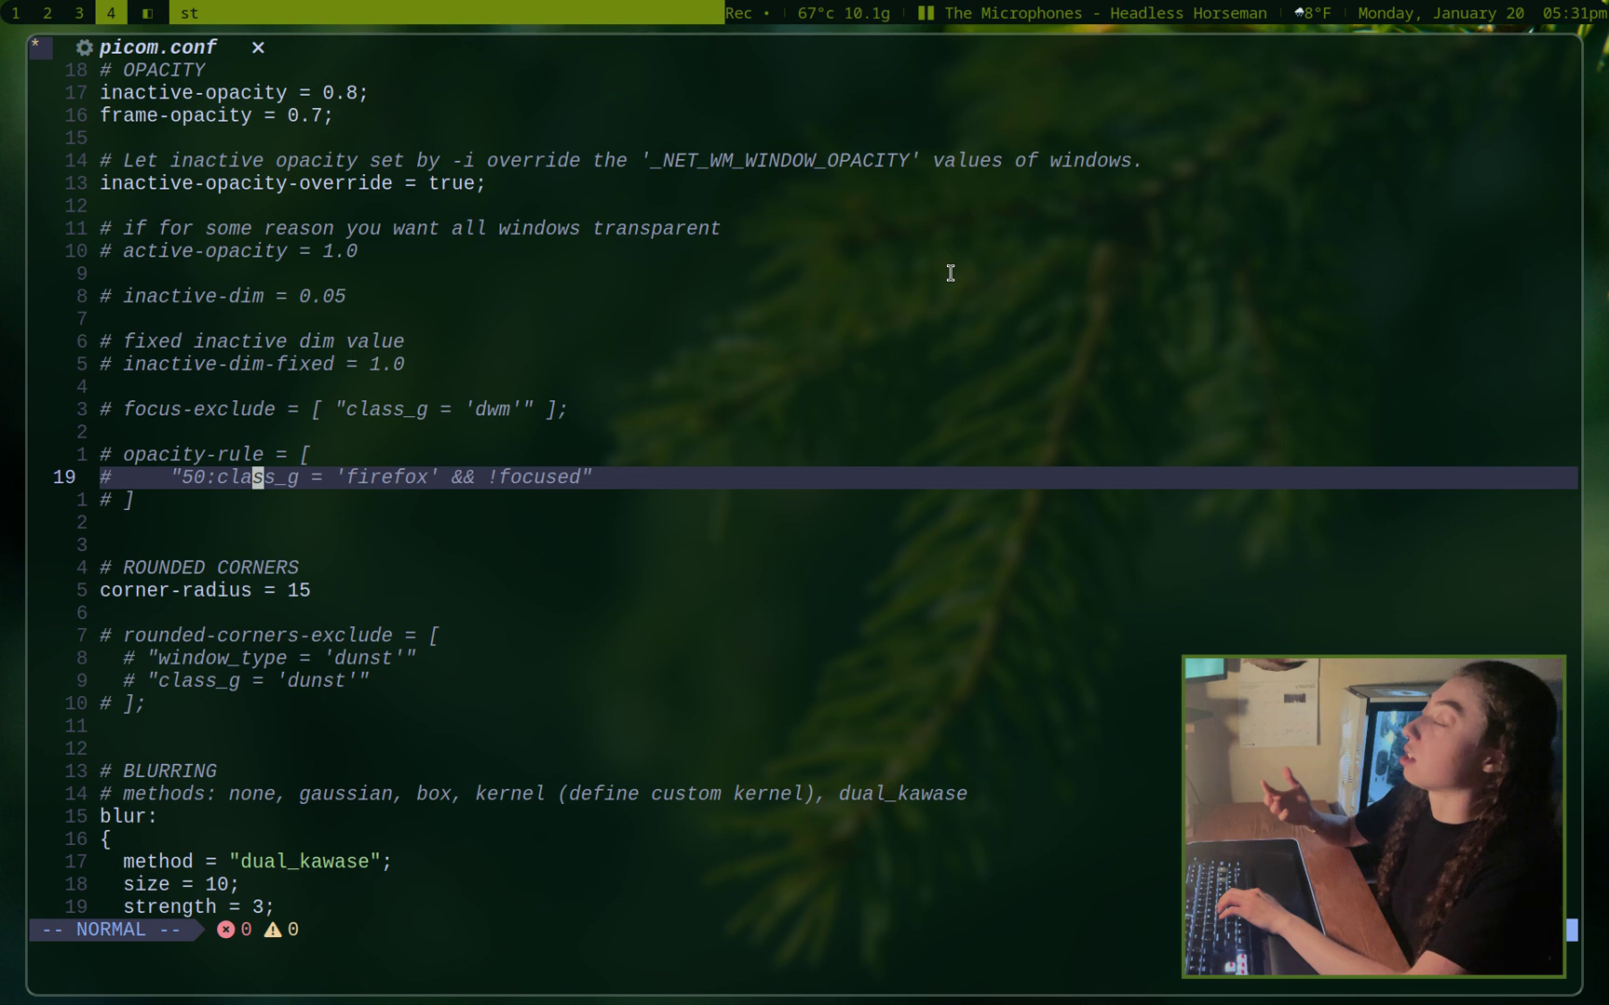
pyautogui.press('l')
pyautogui.press('l')
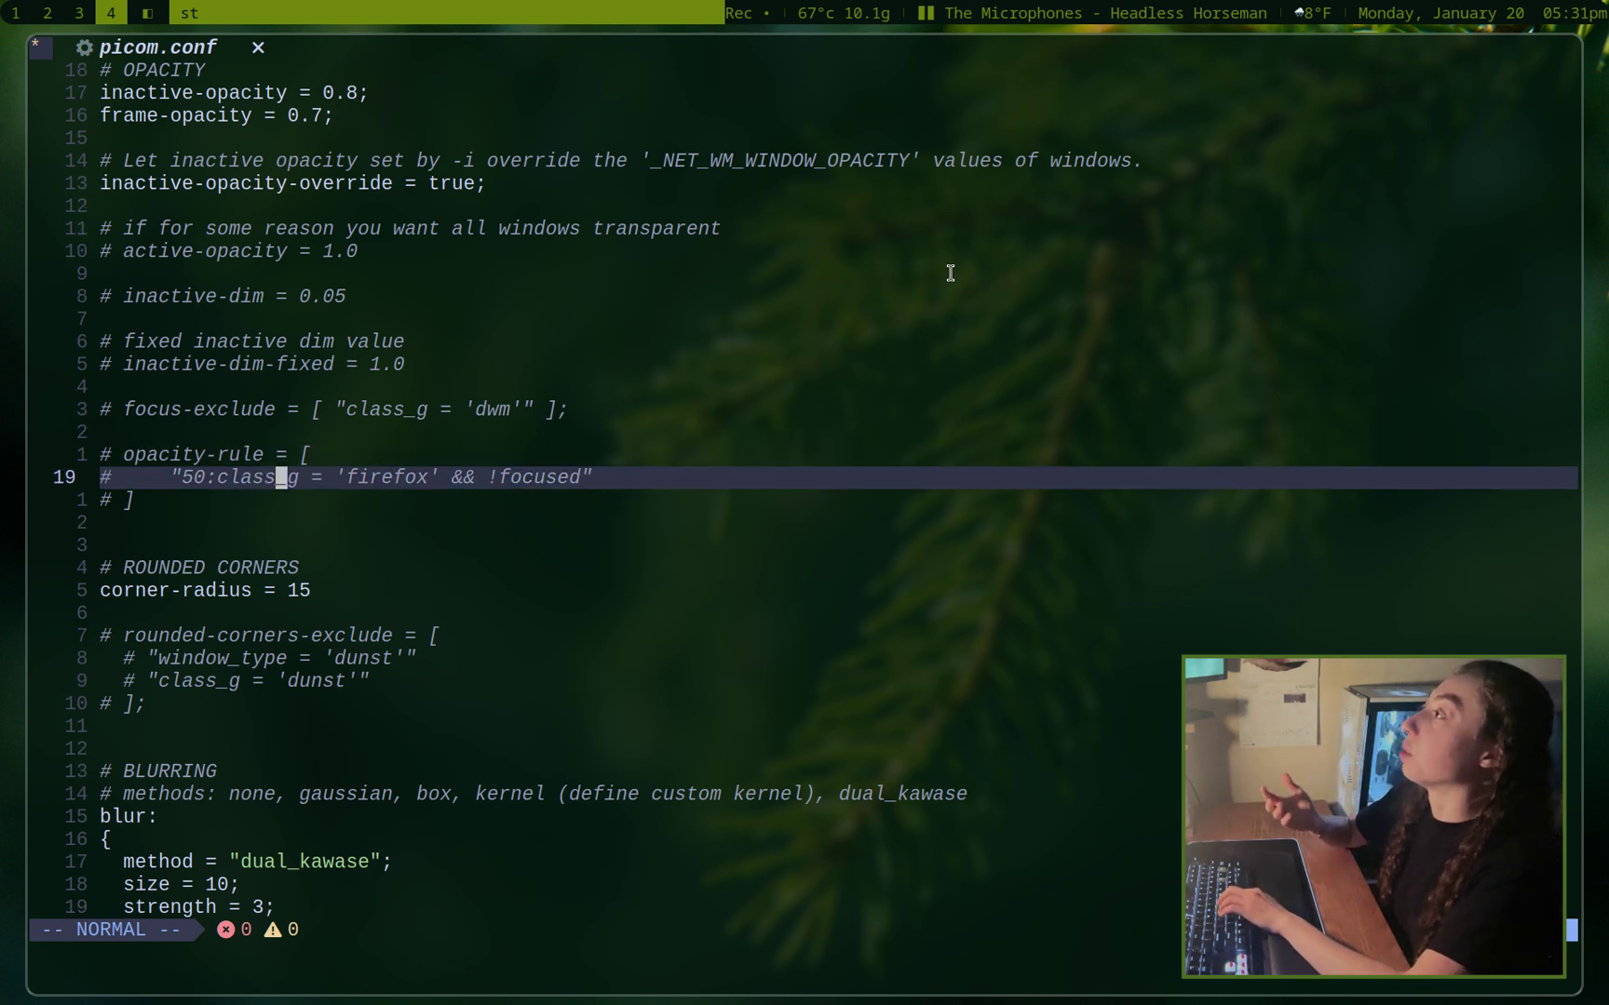
pyautogui.press('l')
pyautogui.press('l')
pyautogui.press('l')
pyautogui.press('l')
pyautogui.press('l')
pyautogui.press('l')
pyautogui.press('l')
pyautogui.press('l')
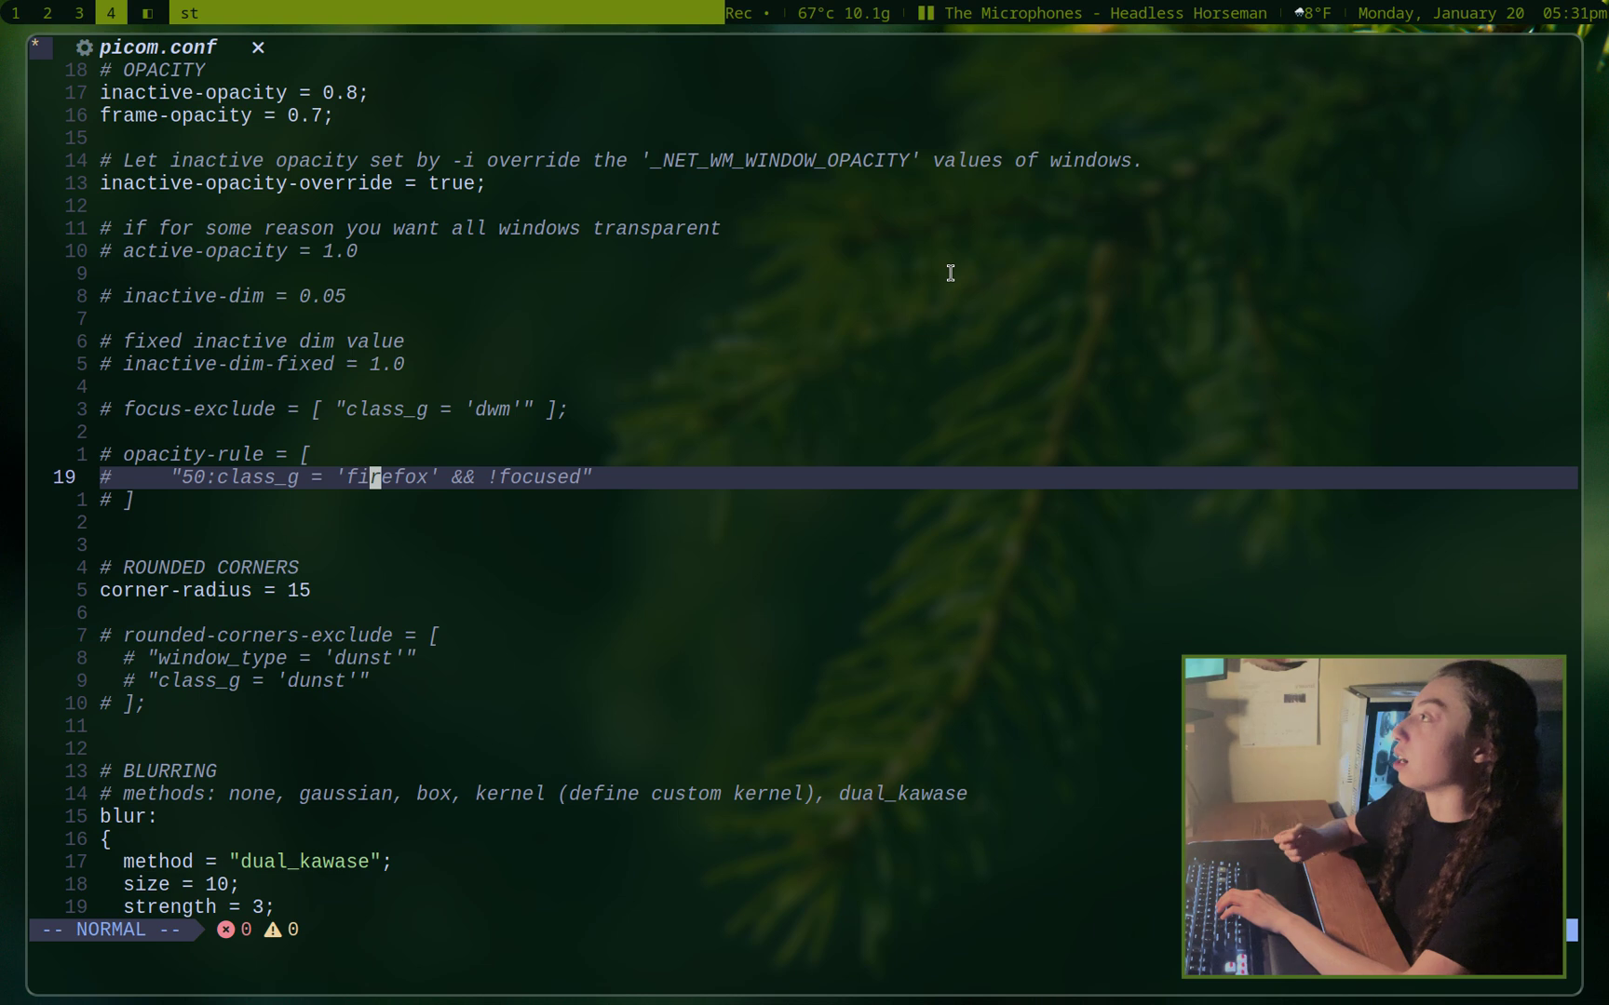
pyautogui.press('j')
pyautogui.press('j')
pyautogui.press('j')
pyautogui.press('j')
pyautogui.press('j')
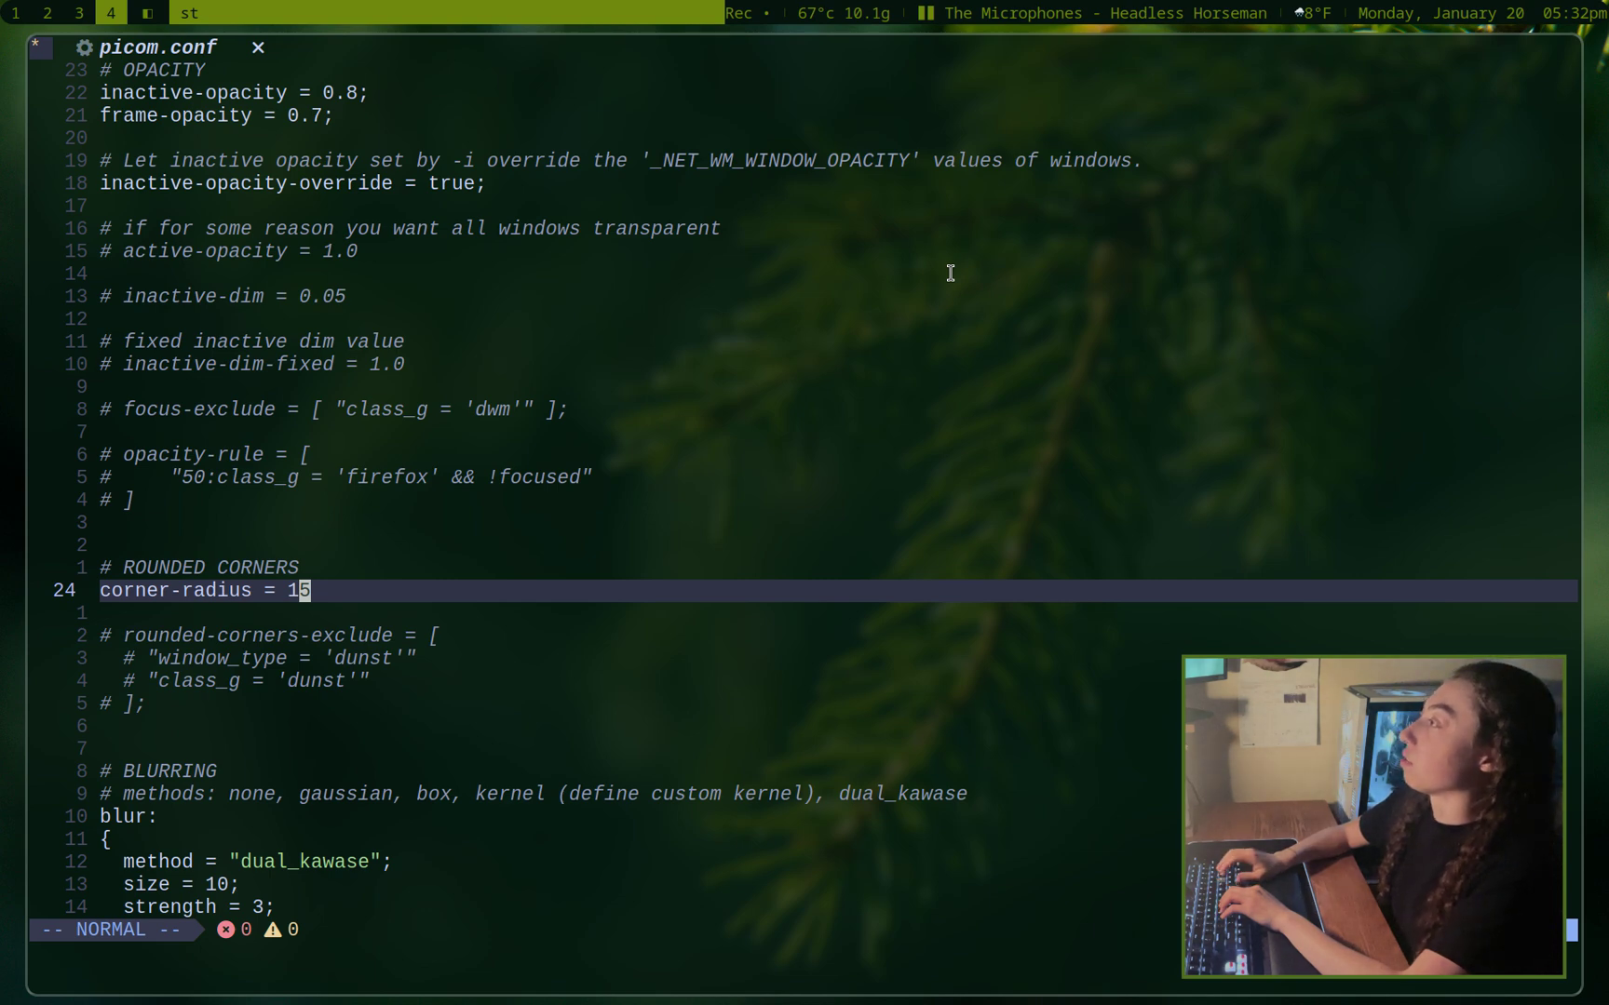
# Step: Delete the corner-radius = 15 line and save picom.conf to test it
pyautogui.press('d')
pyautogui.press('d')
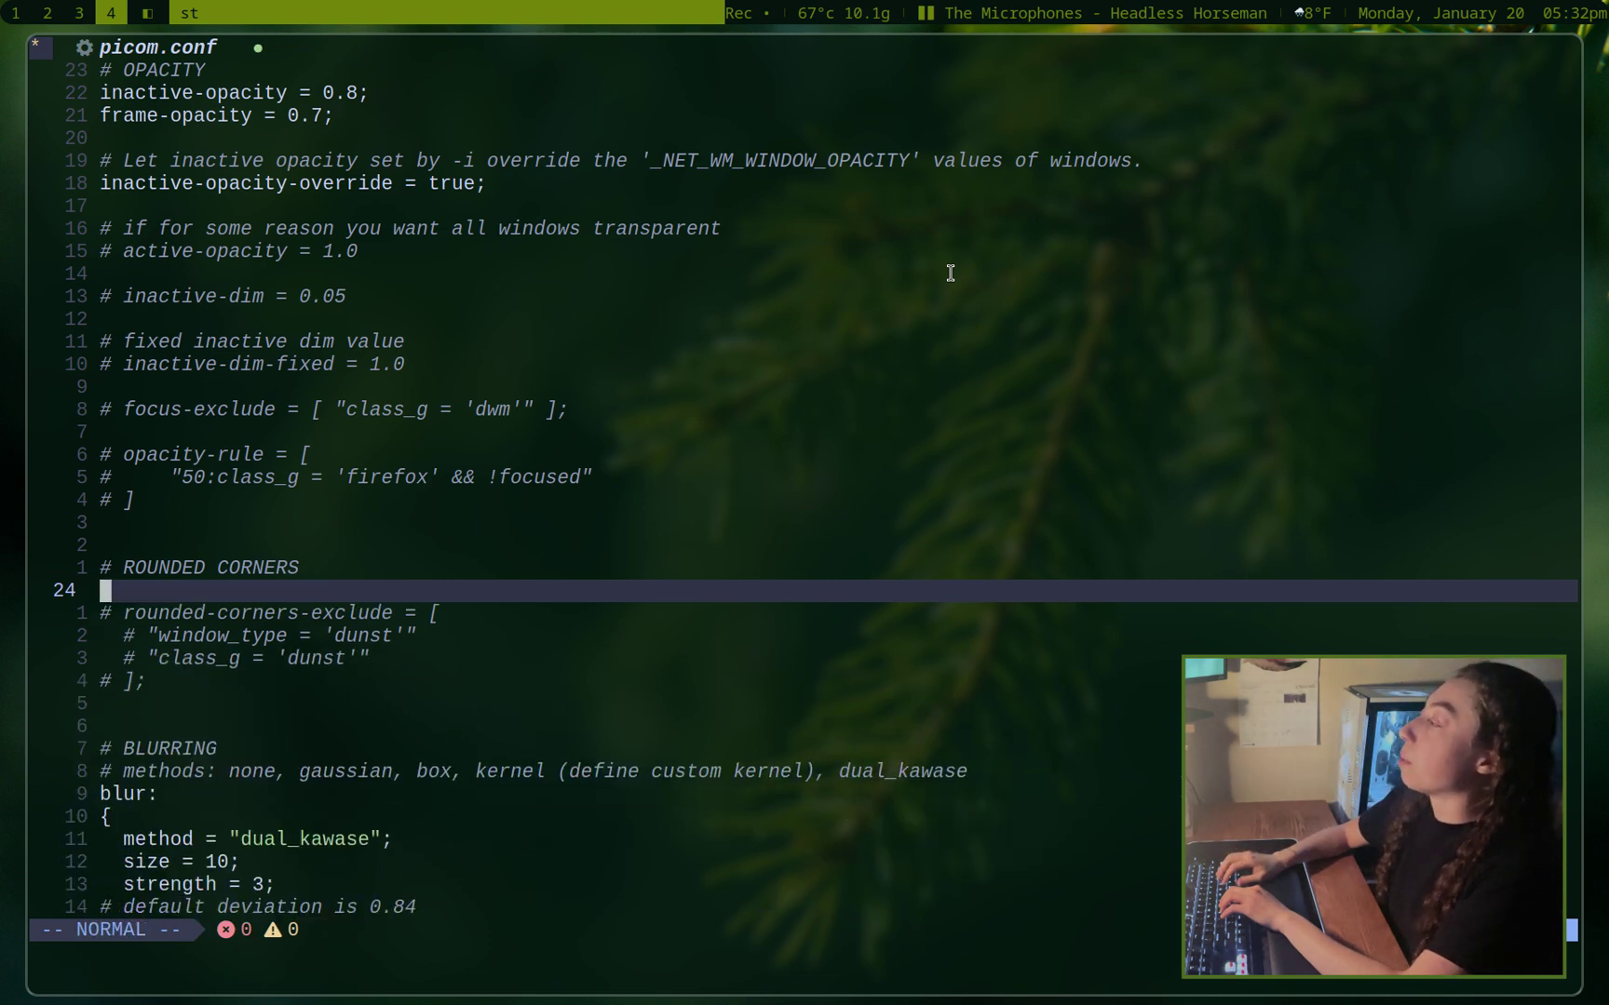
pyautogui.write(':w')
pyautogui.press('Return')
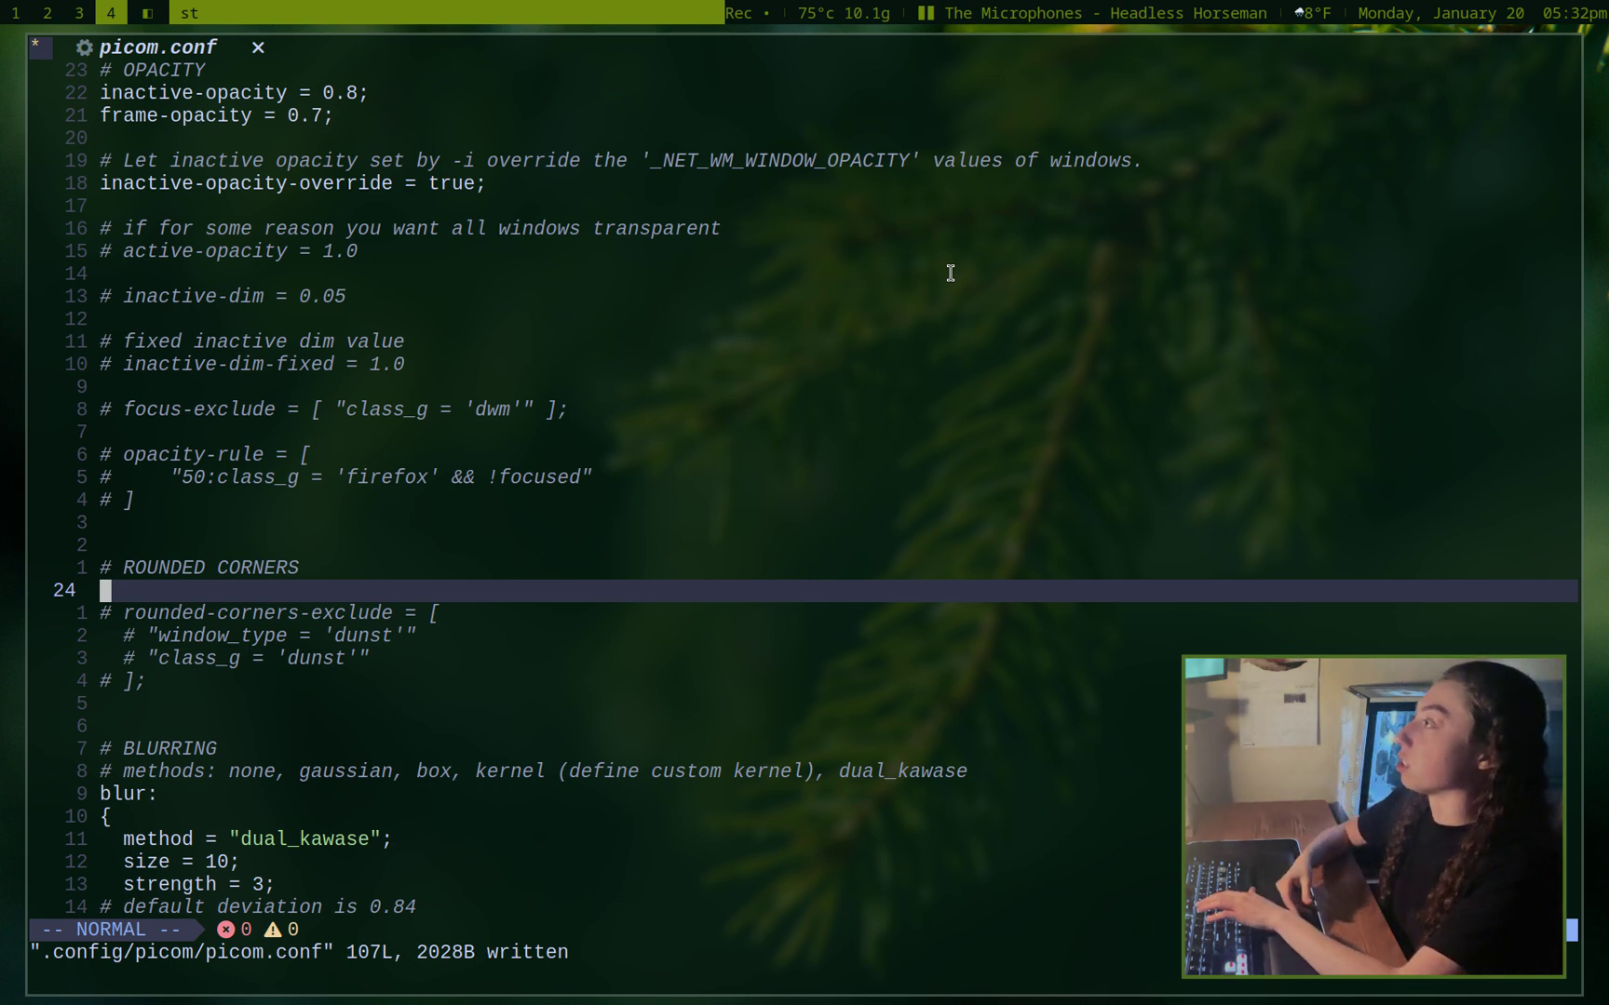
# Step: Restore the corner-radius = 15 line and save picom.conf again
pyautogui.press('u')
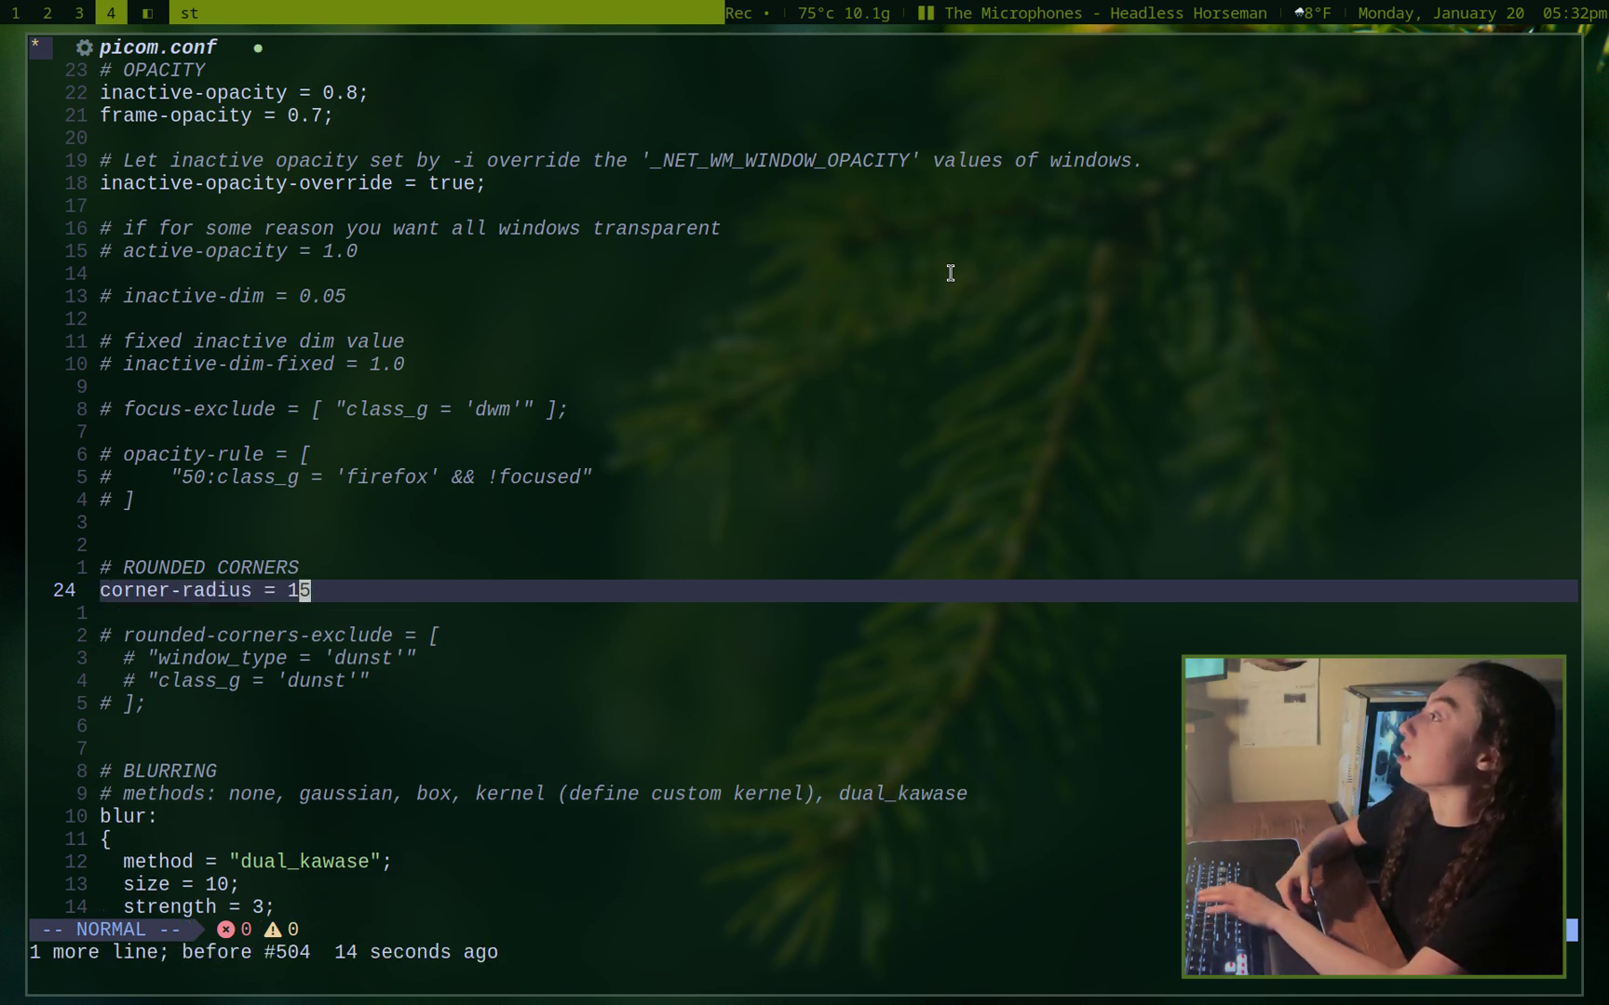
pyautogui.write(':w')
pyautogui.press('Return')
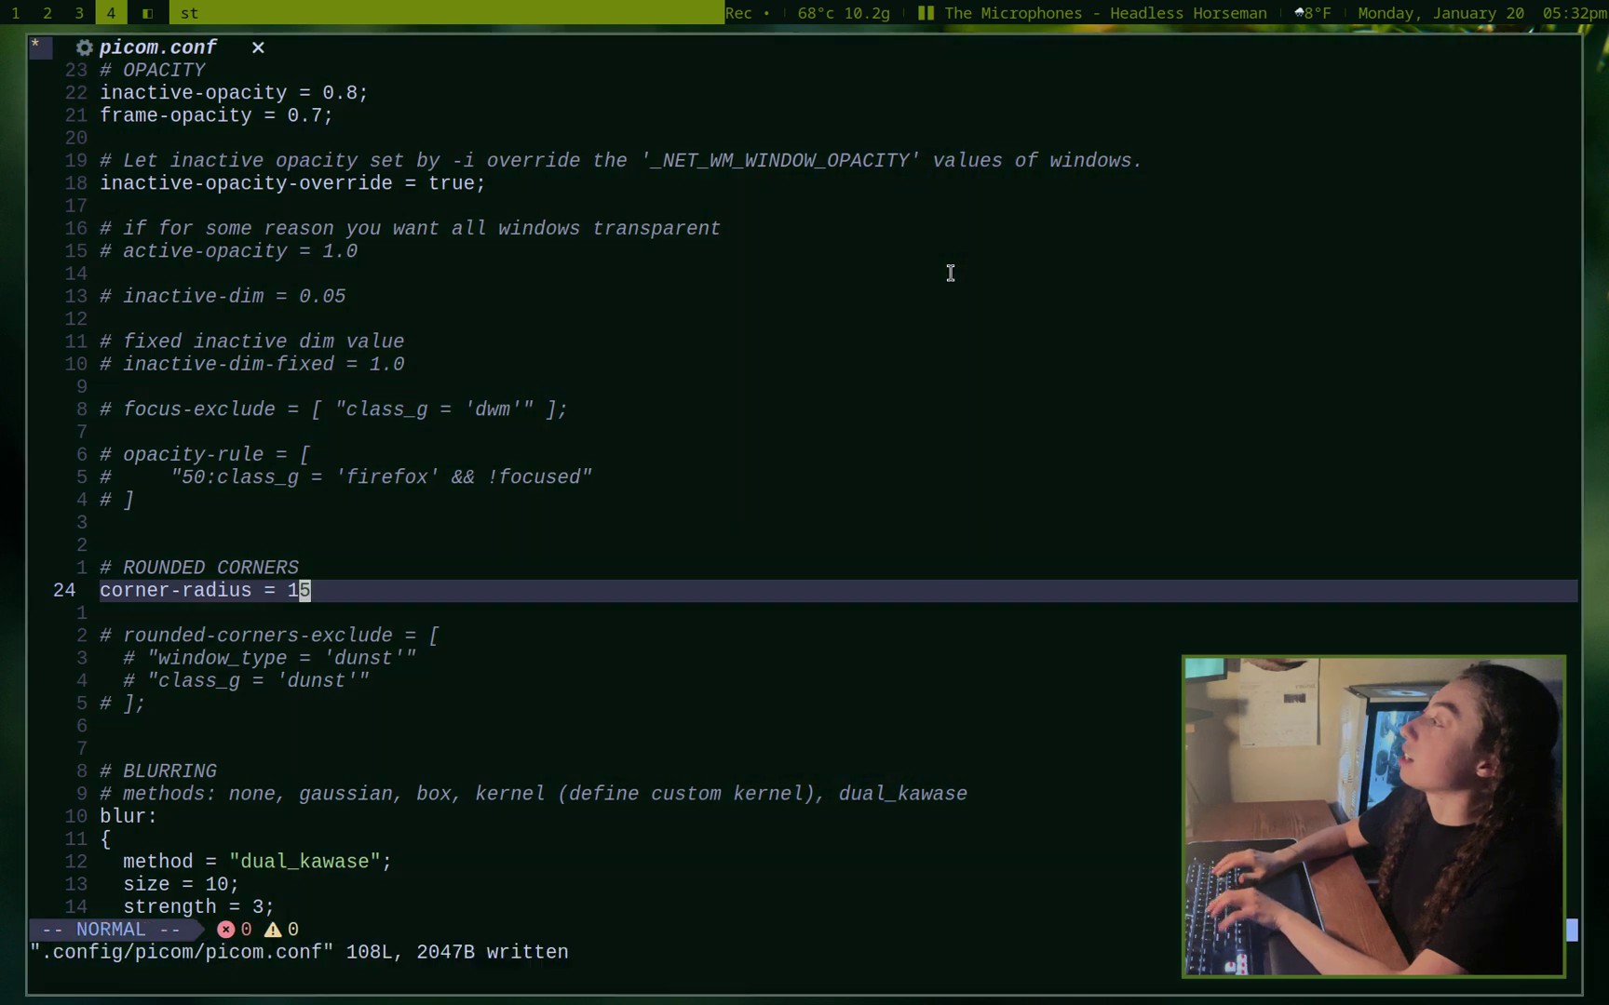
# Step: Move through the commented-out dunst rounded-corners exclusions into the blur section
pyautogui.press('j')
pyautogui.press('j')
pyautogui.press('j')
pyautogui.press('k')
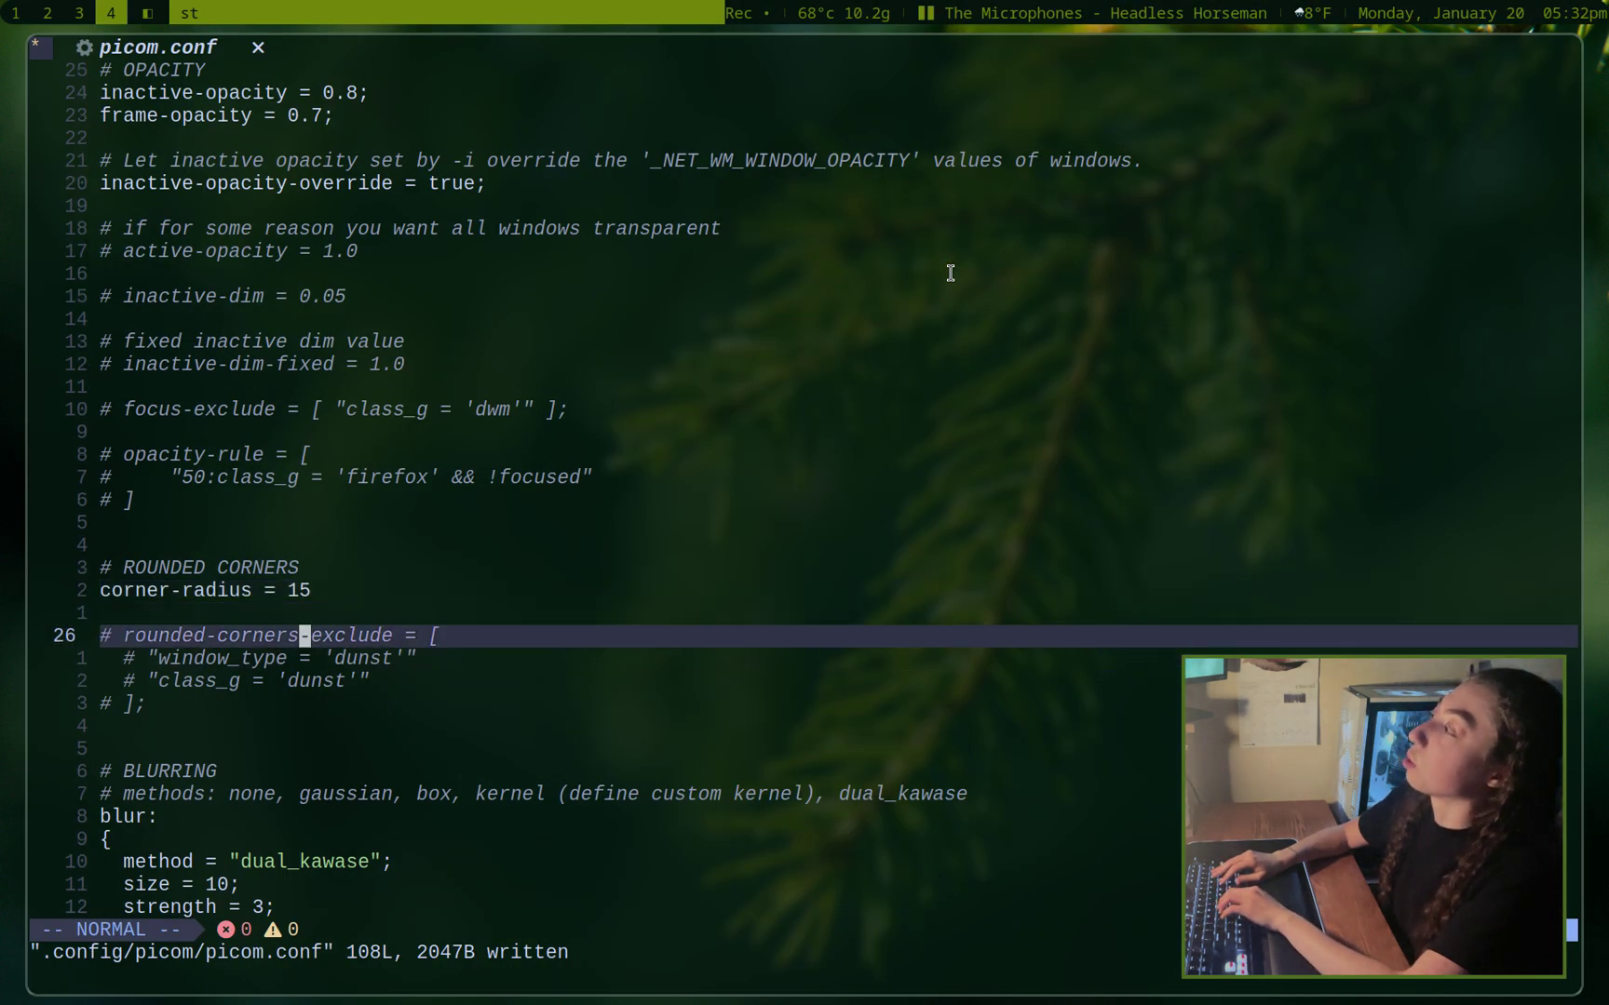
pyautogui.press('j')
pyautogui.press('j')
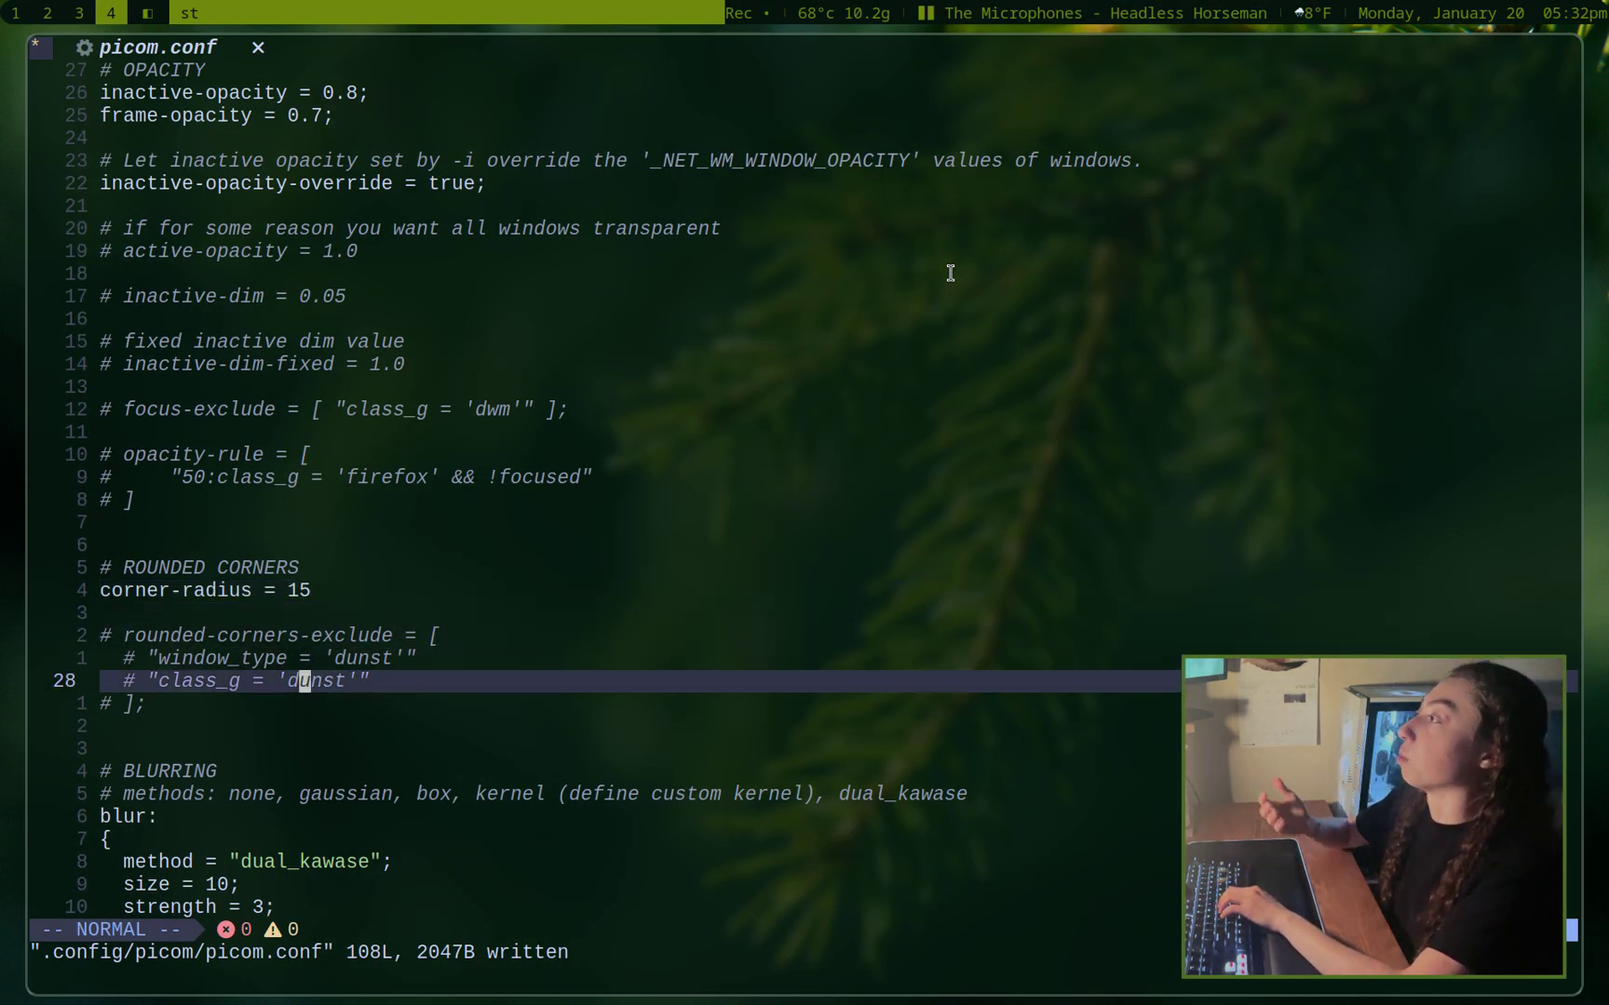
pyautogui.press('k')
pyautogui.press('j')
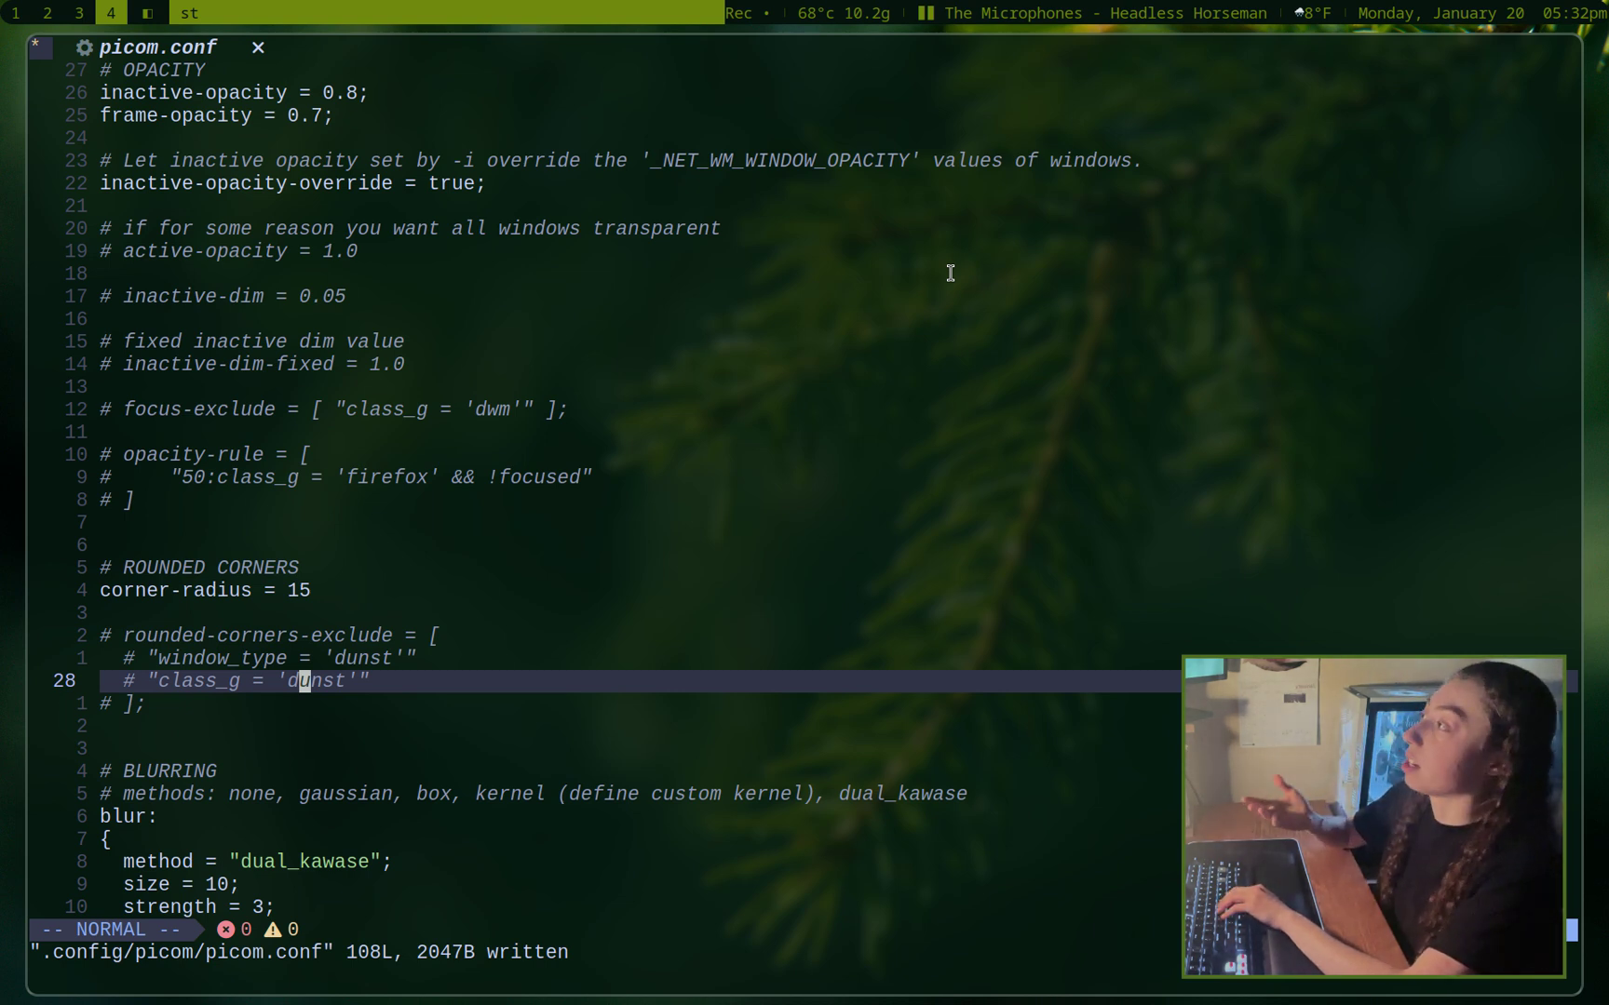
pyautogui.press('j')
pyautogui.press('j')
pyautogui.press('j')
pyautogui.press('j')
pyautogui.press('j')
pyautogui.press('j')
pyautogui.press('j')
pyautogui.press('j')
pyautogui.press('j')
pyautogui.press('j')
pyautogui.press('j')
pyautogui.press('j')
pyautogui.press('j')
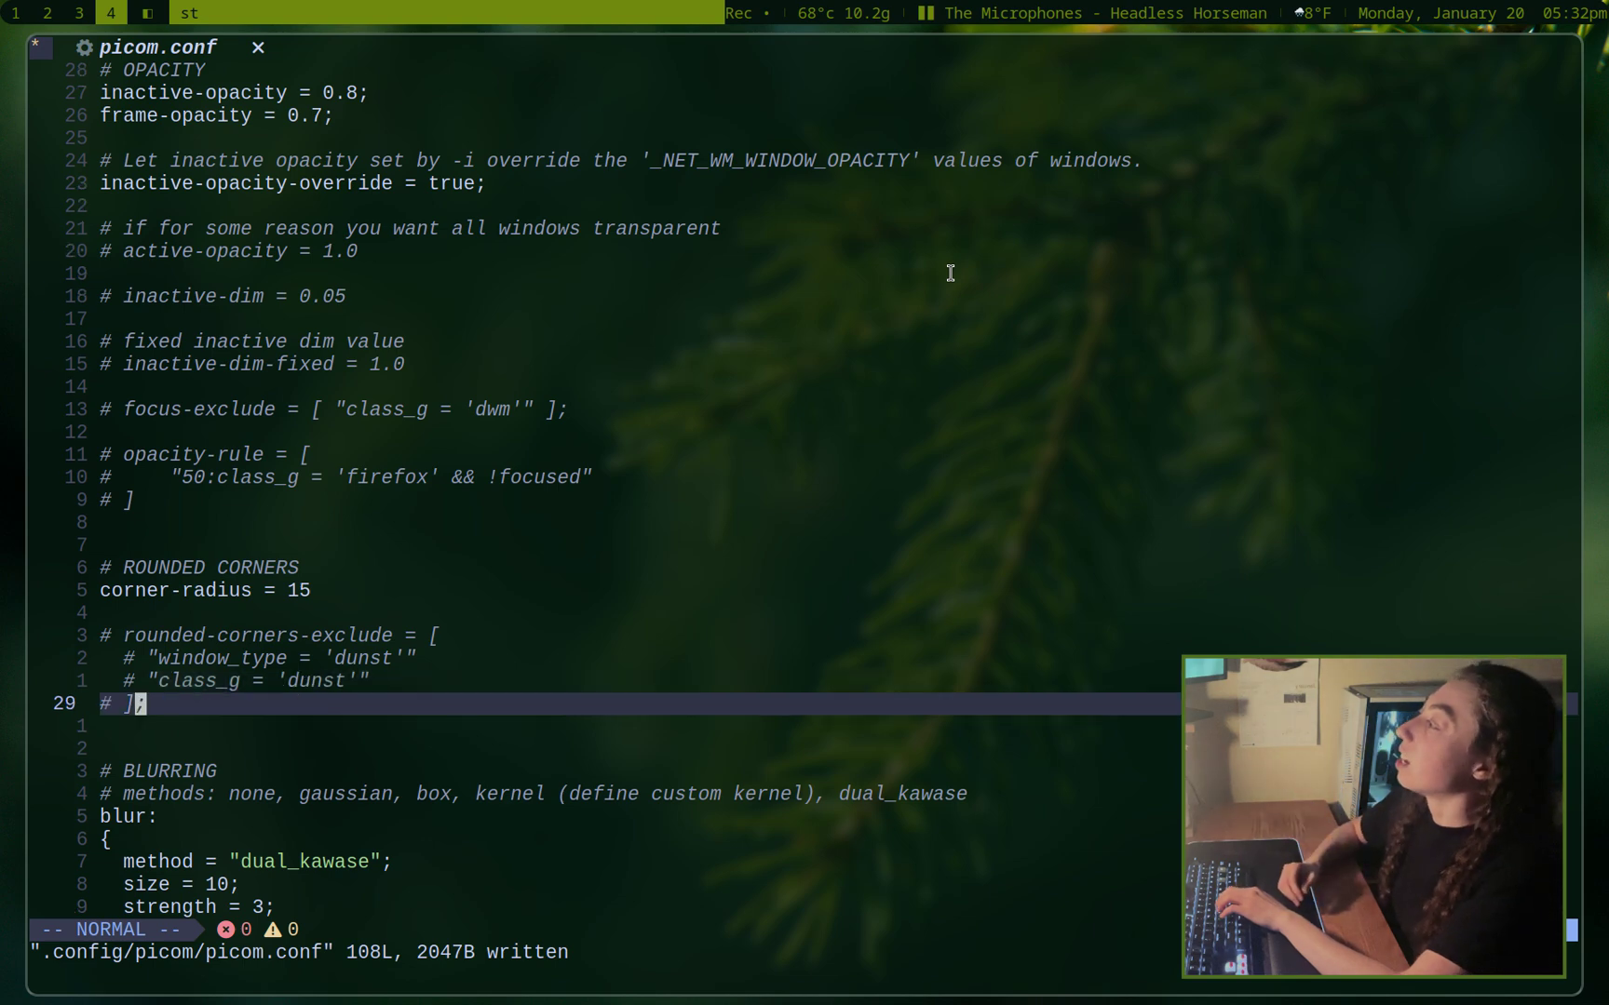
pyautogui.press('k')
pyautogui.press('k')
pyautogui.press('k')
pyautogui.press('k')
pyautogui.press('k')
pyautogui.press('k')
pyautogui.press('k')
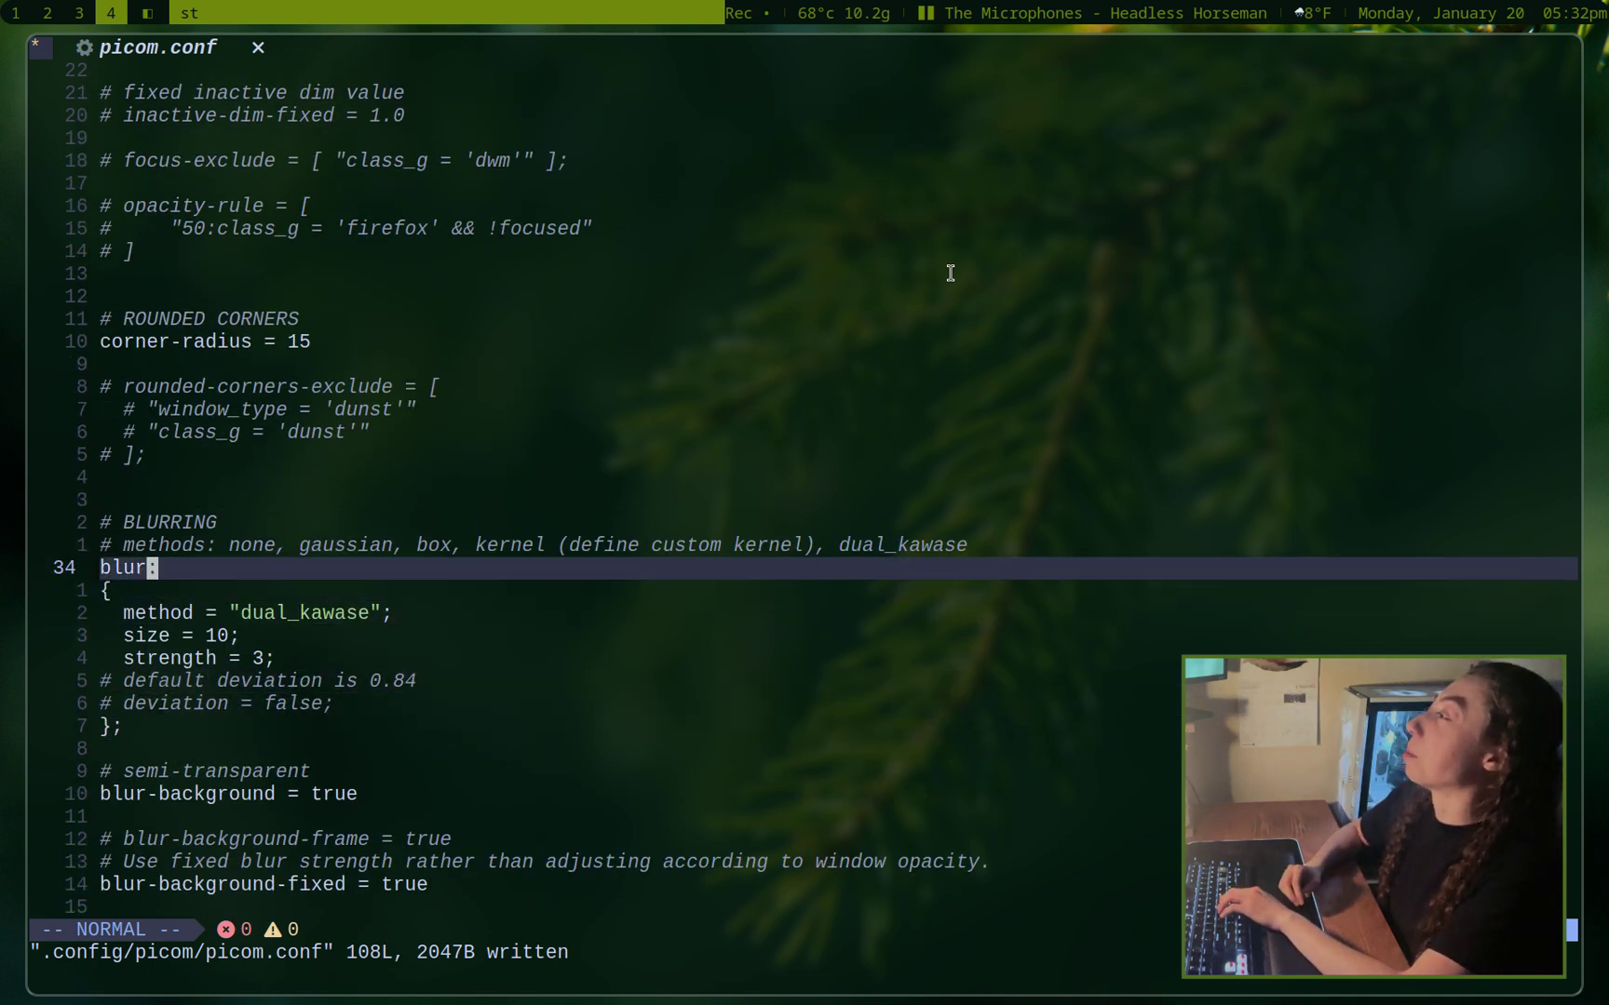
pyautogui.press('k')
pyautogui.press('k')
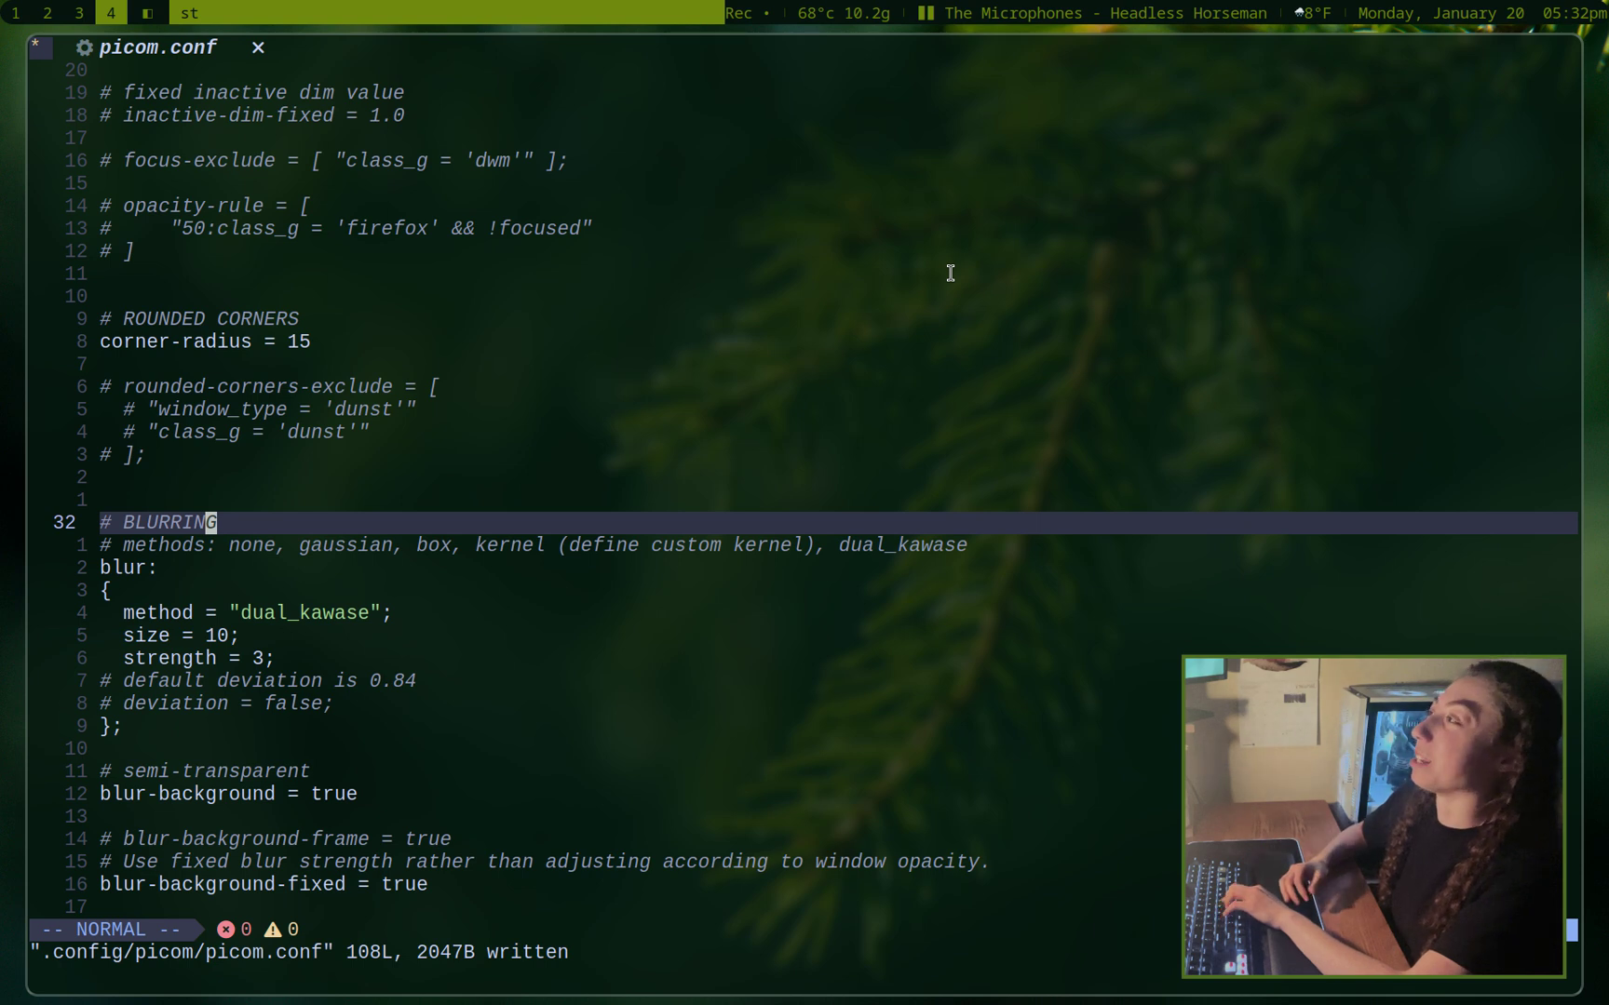
pyautogui.press('j')
pyautogui.press('h')
pyautogui.press('h')
pyautogui.press('h')
pyautogui.press('h')
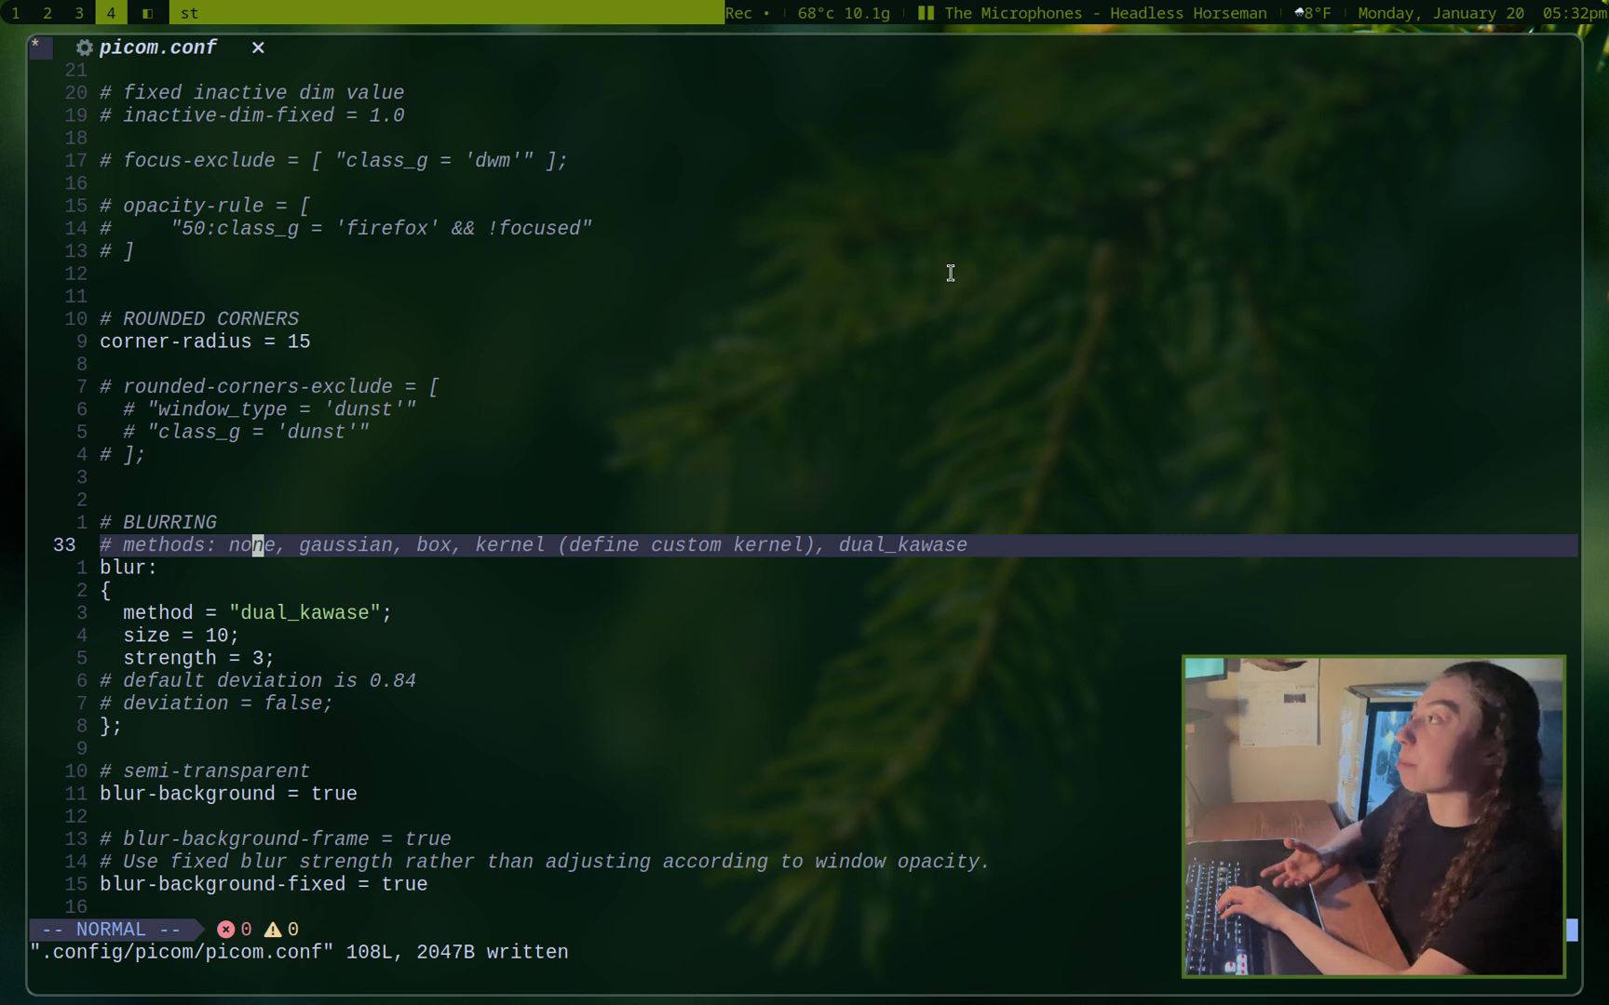
pyautogui.press('l')
pyautogui.press('l')
pyautogui.press('l')
pyautogui.press('l')
pyautogui.press('l')
pyautogui.press('l')
pyautogui.press('l')
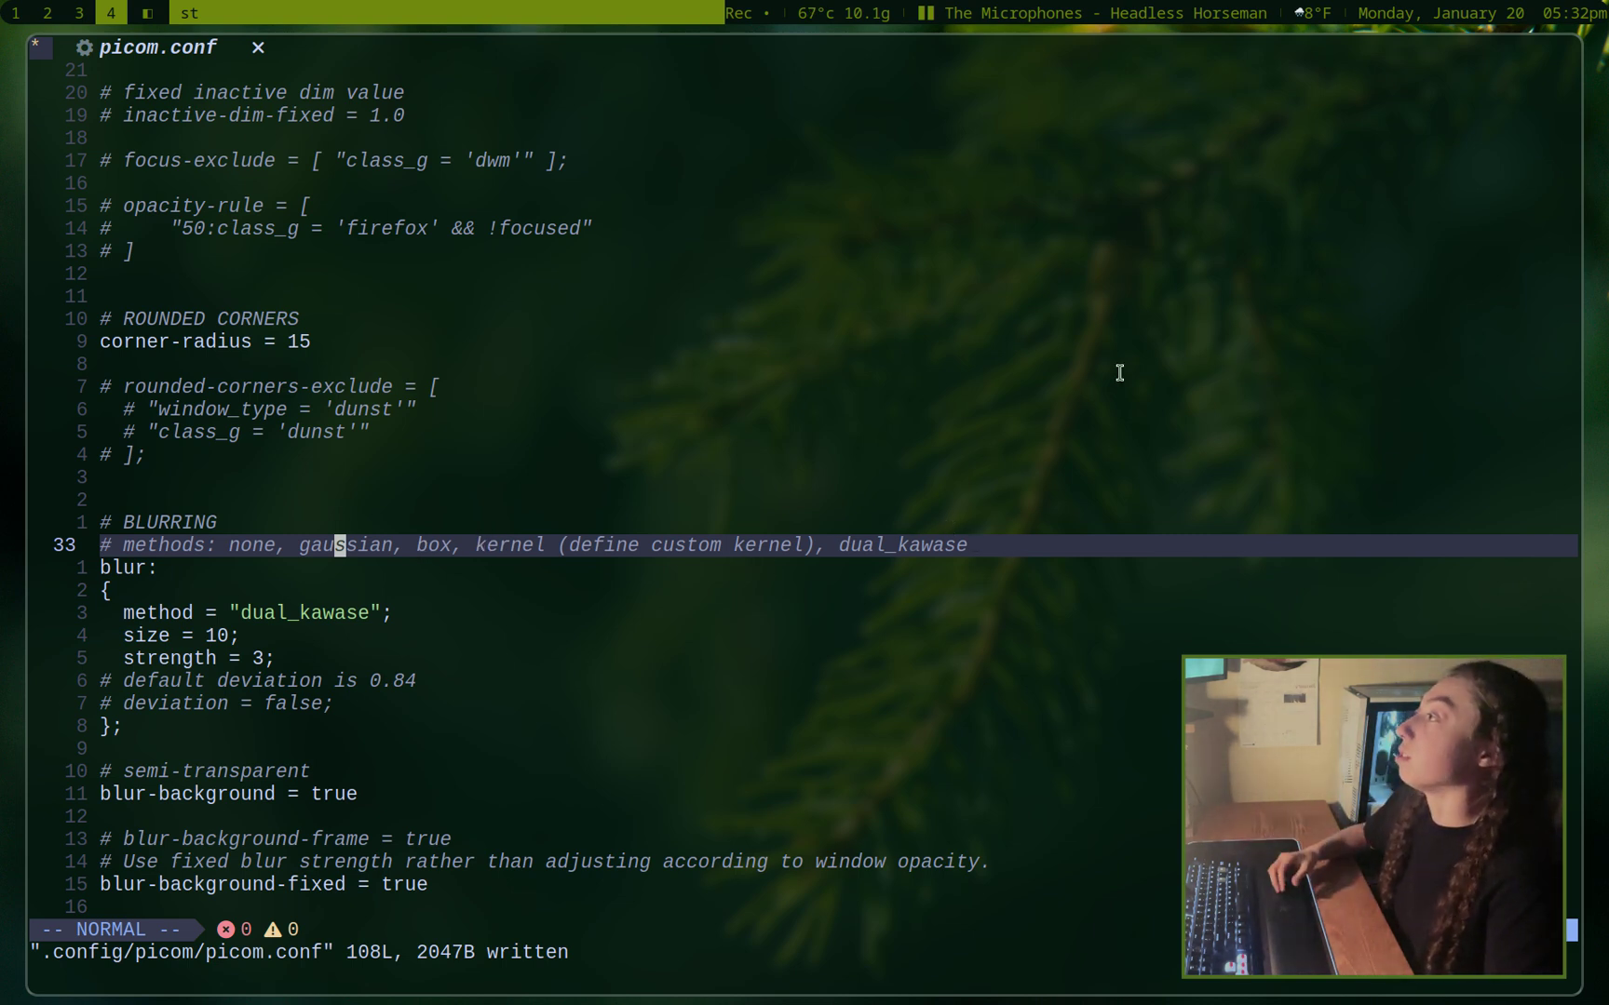
pyautogui.press('j')
pyautogui.press('j')
pyautogui.press('j')
pyautogui.press('j')
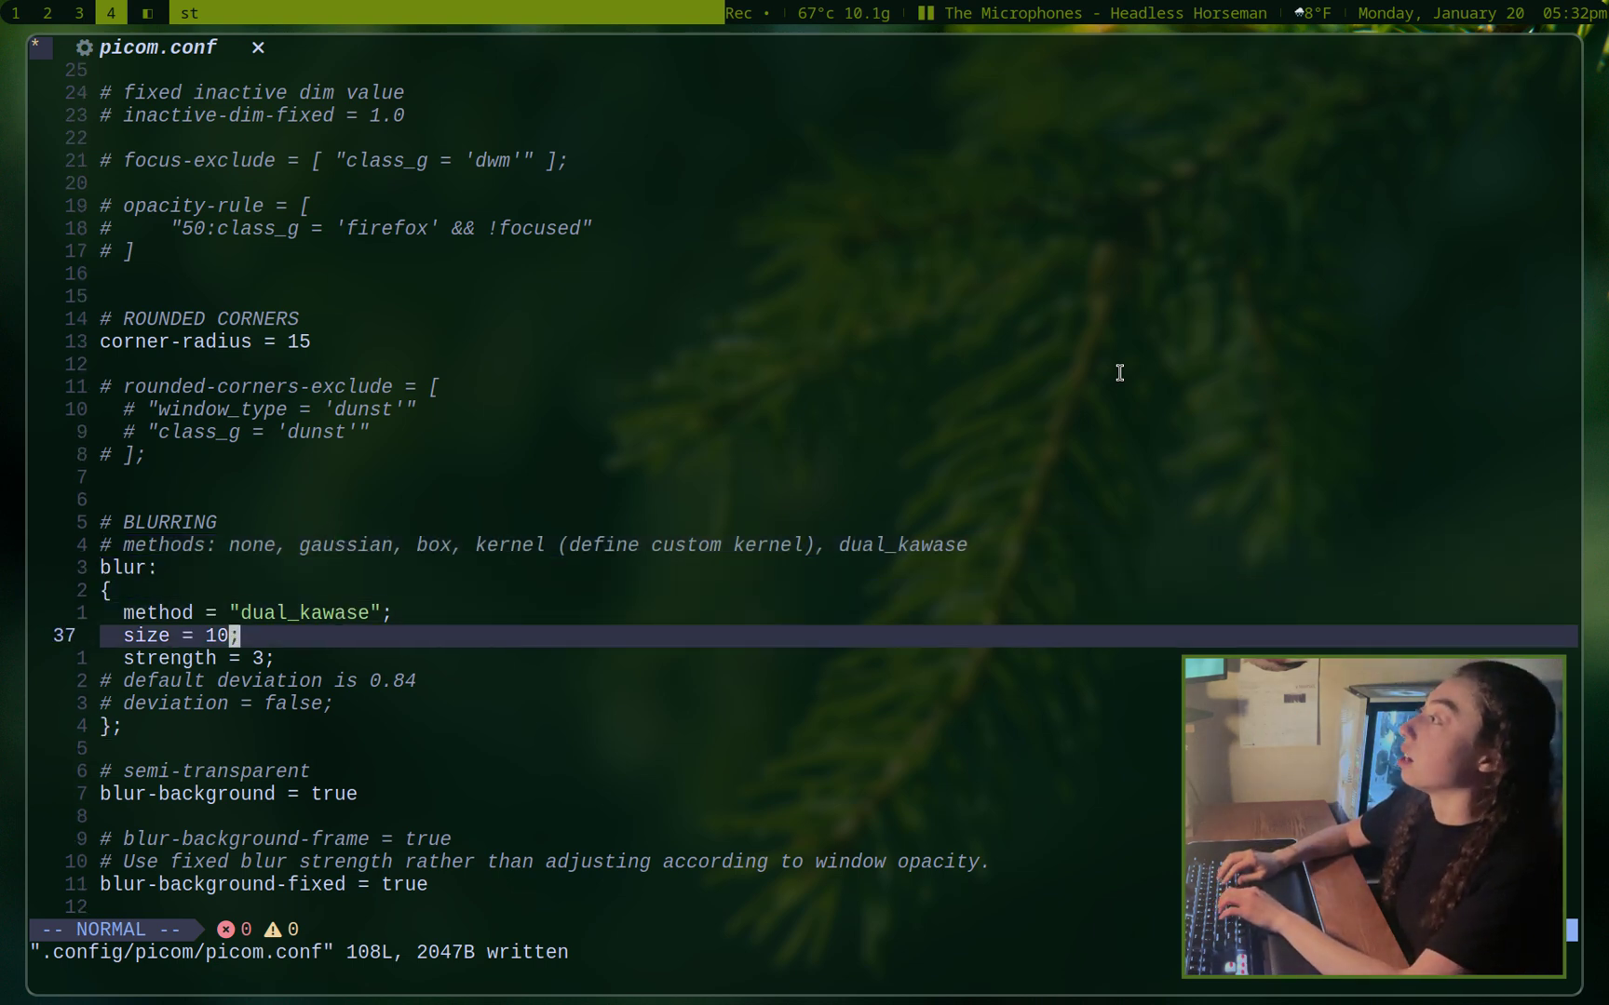
pyautogui.press('j')
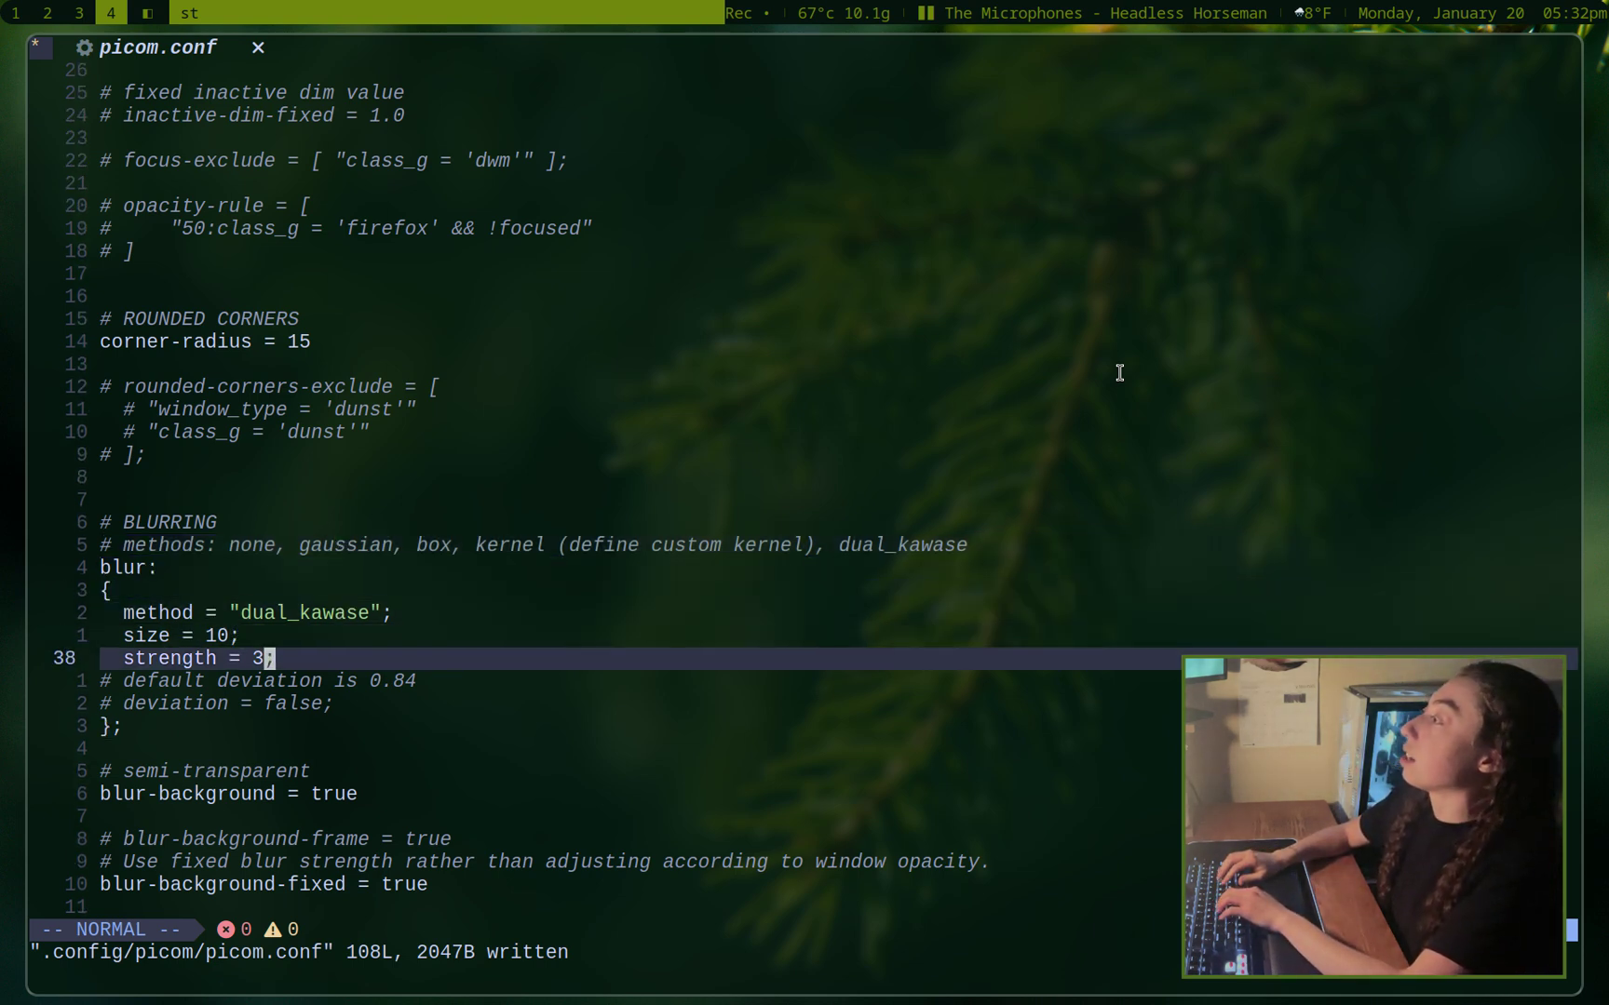
pyautogui.press('h')
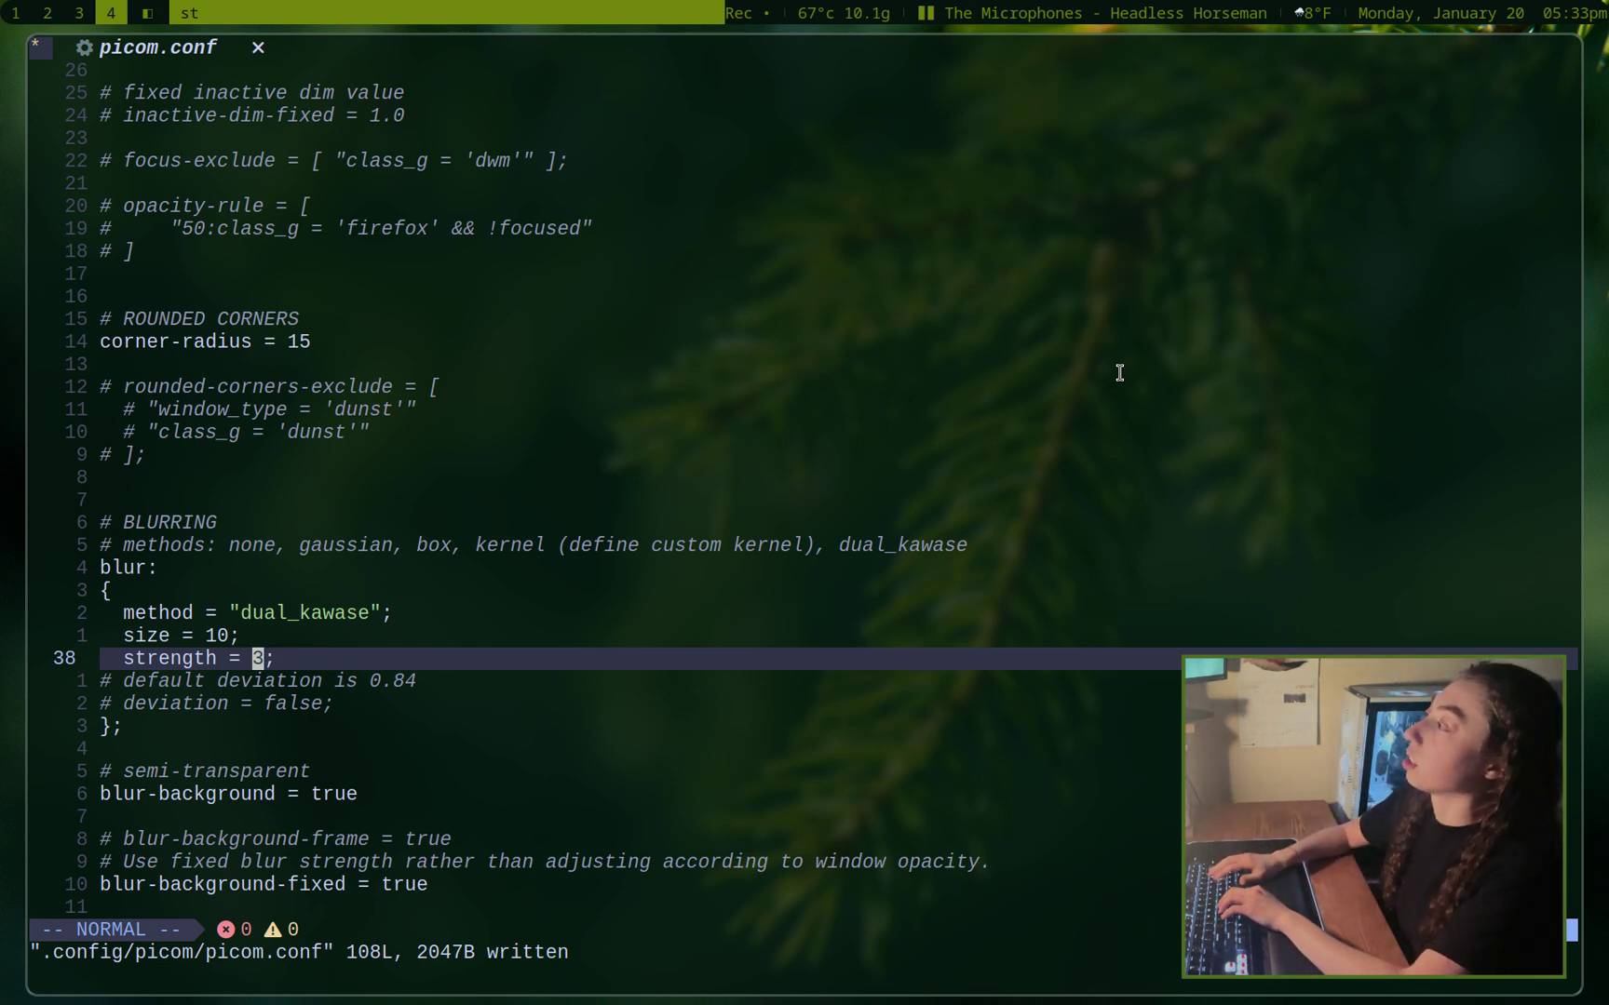
# Step: Set blur strength to 9, save, and preview it by opening and closing terminals
pyautogui.write('r9:w')
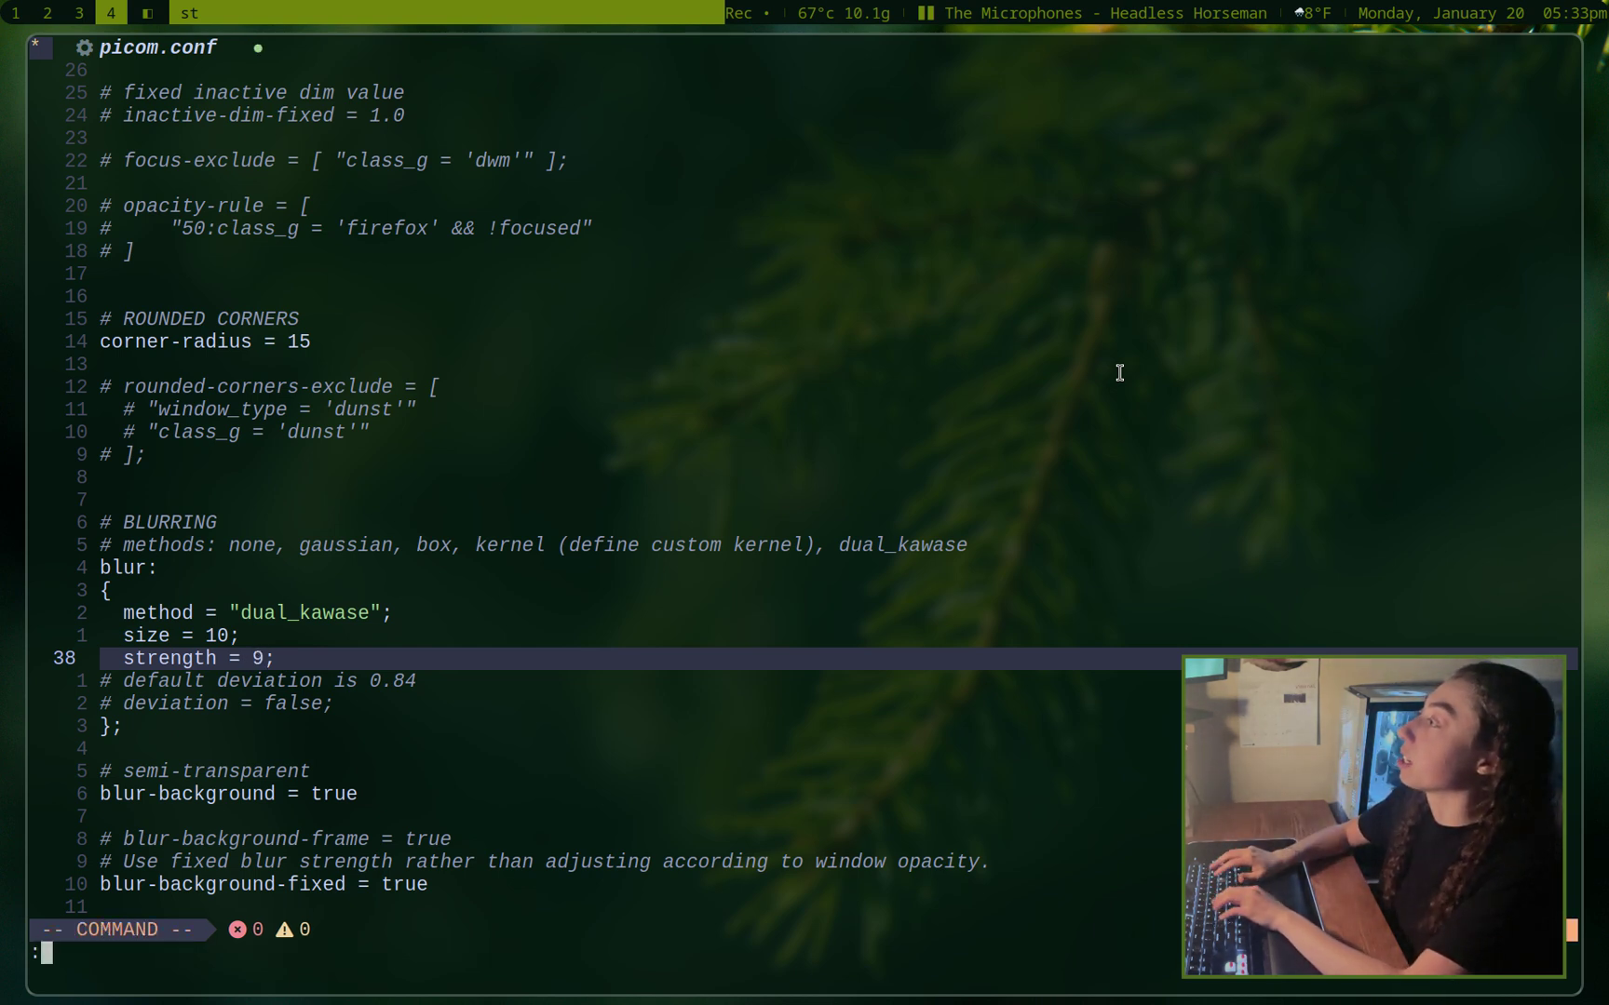
pyautogui.press('Return')
pyautogui.press('super+Return')
pyautogui.press('super+Return')
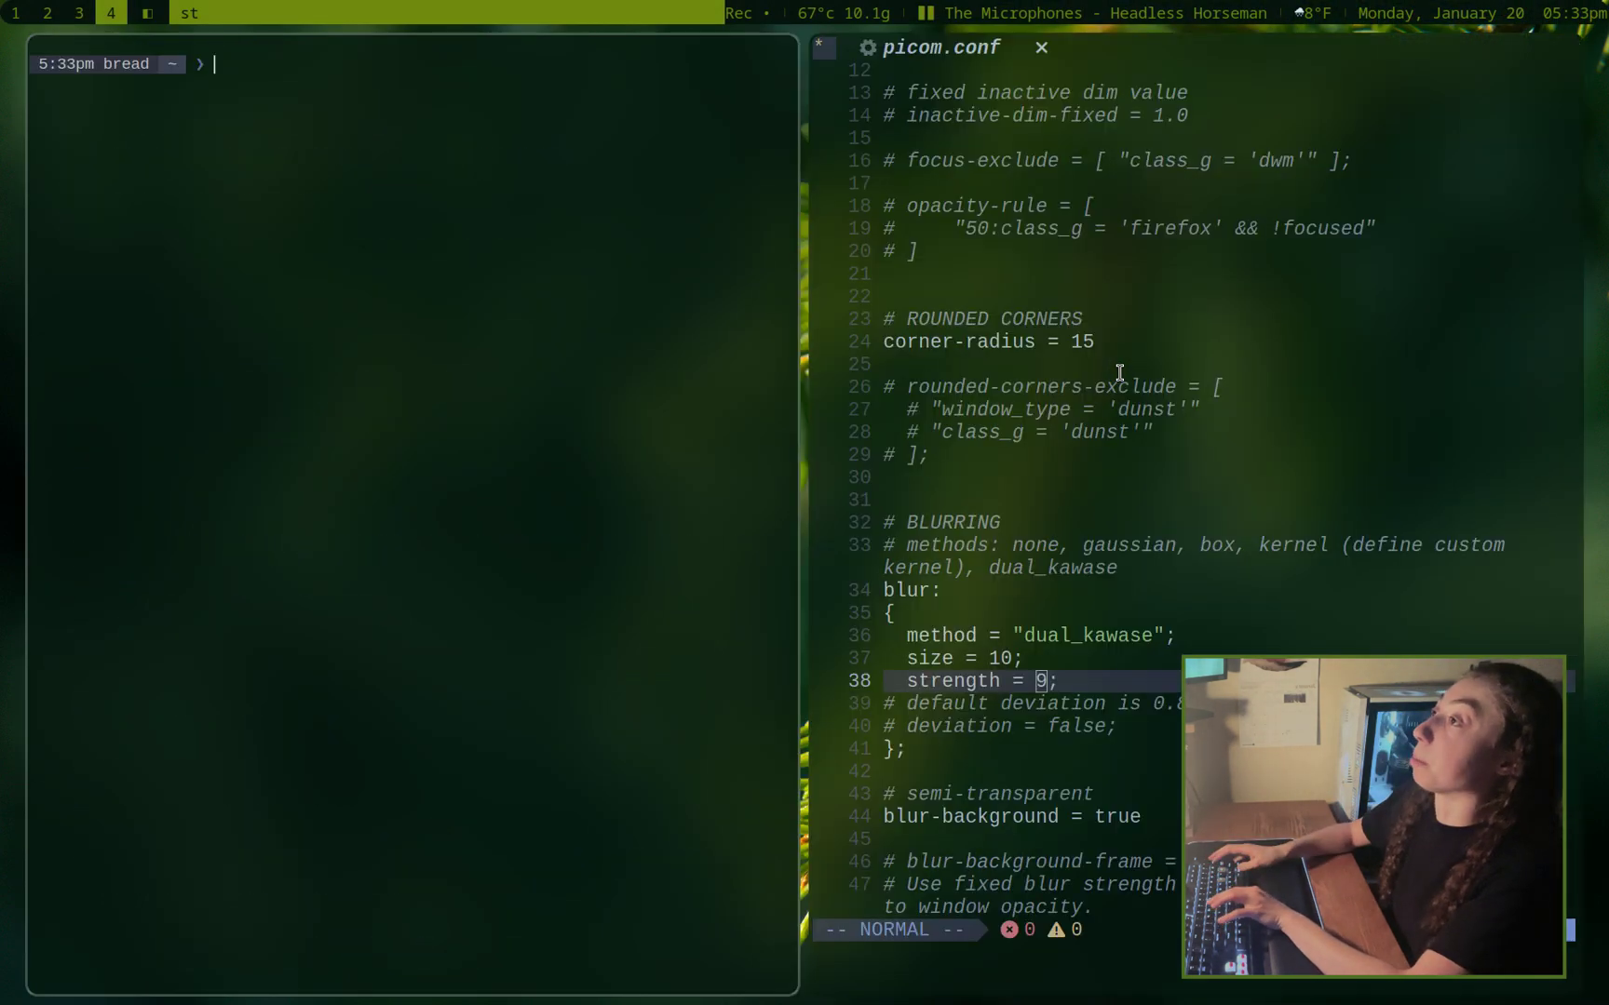
pyautogui.hotkey('ctrl', 'd')
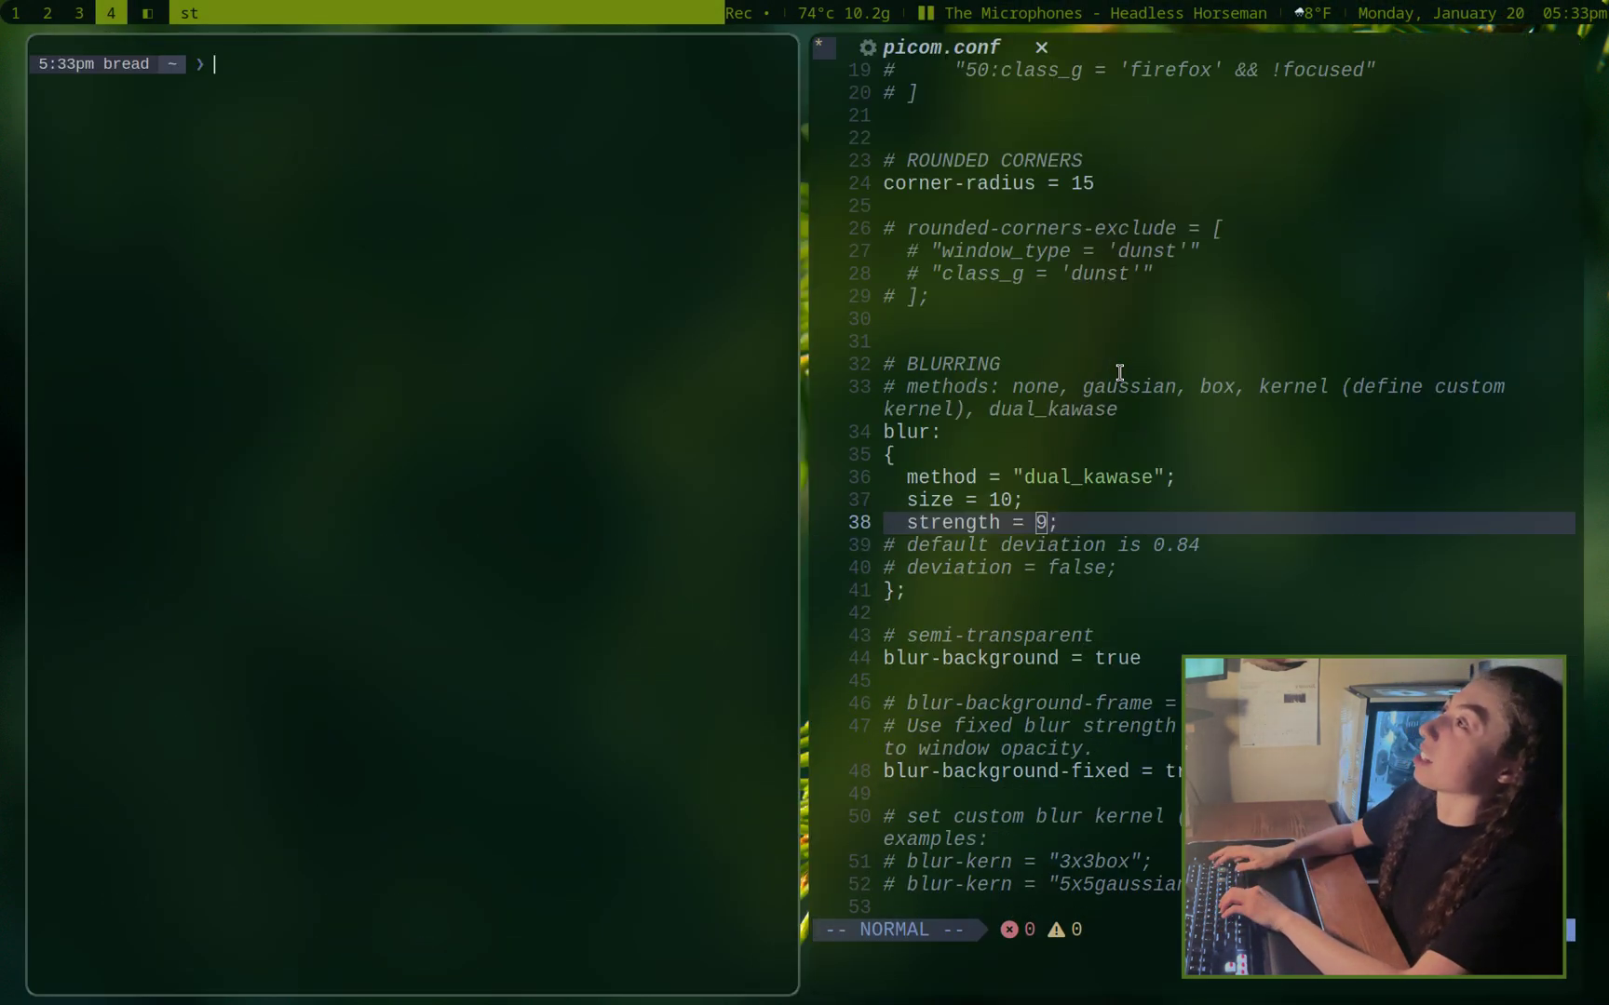
pyautogui.hotkey('ctrl', 'd')
# Step: Revert blur strength to 3, save, and go to the blur-kern examples and picom docs
pyautogui.write('u:w')
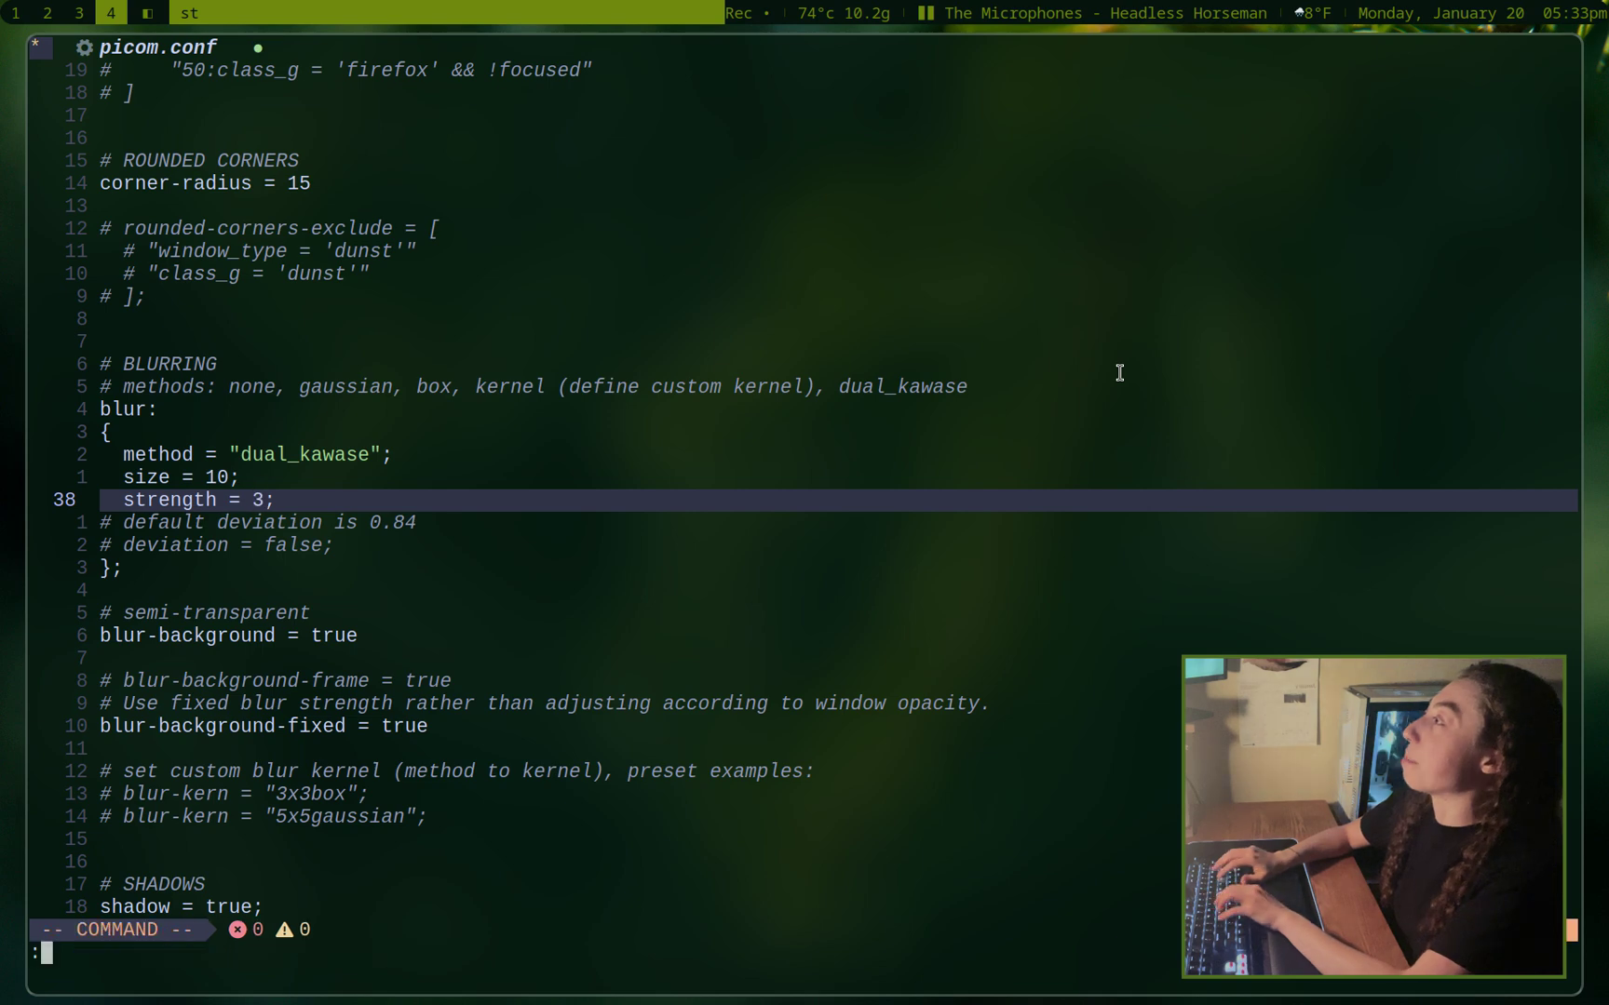
pyautogui.press('Return')
pyautogui.press('j')
pyautogui.press('j')
pyautogui.press('j')
pyautogui.press('j')
pyautogui.press('j')
pyautogui.press('j')
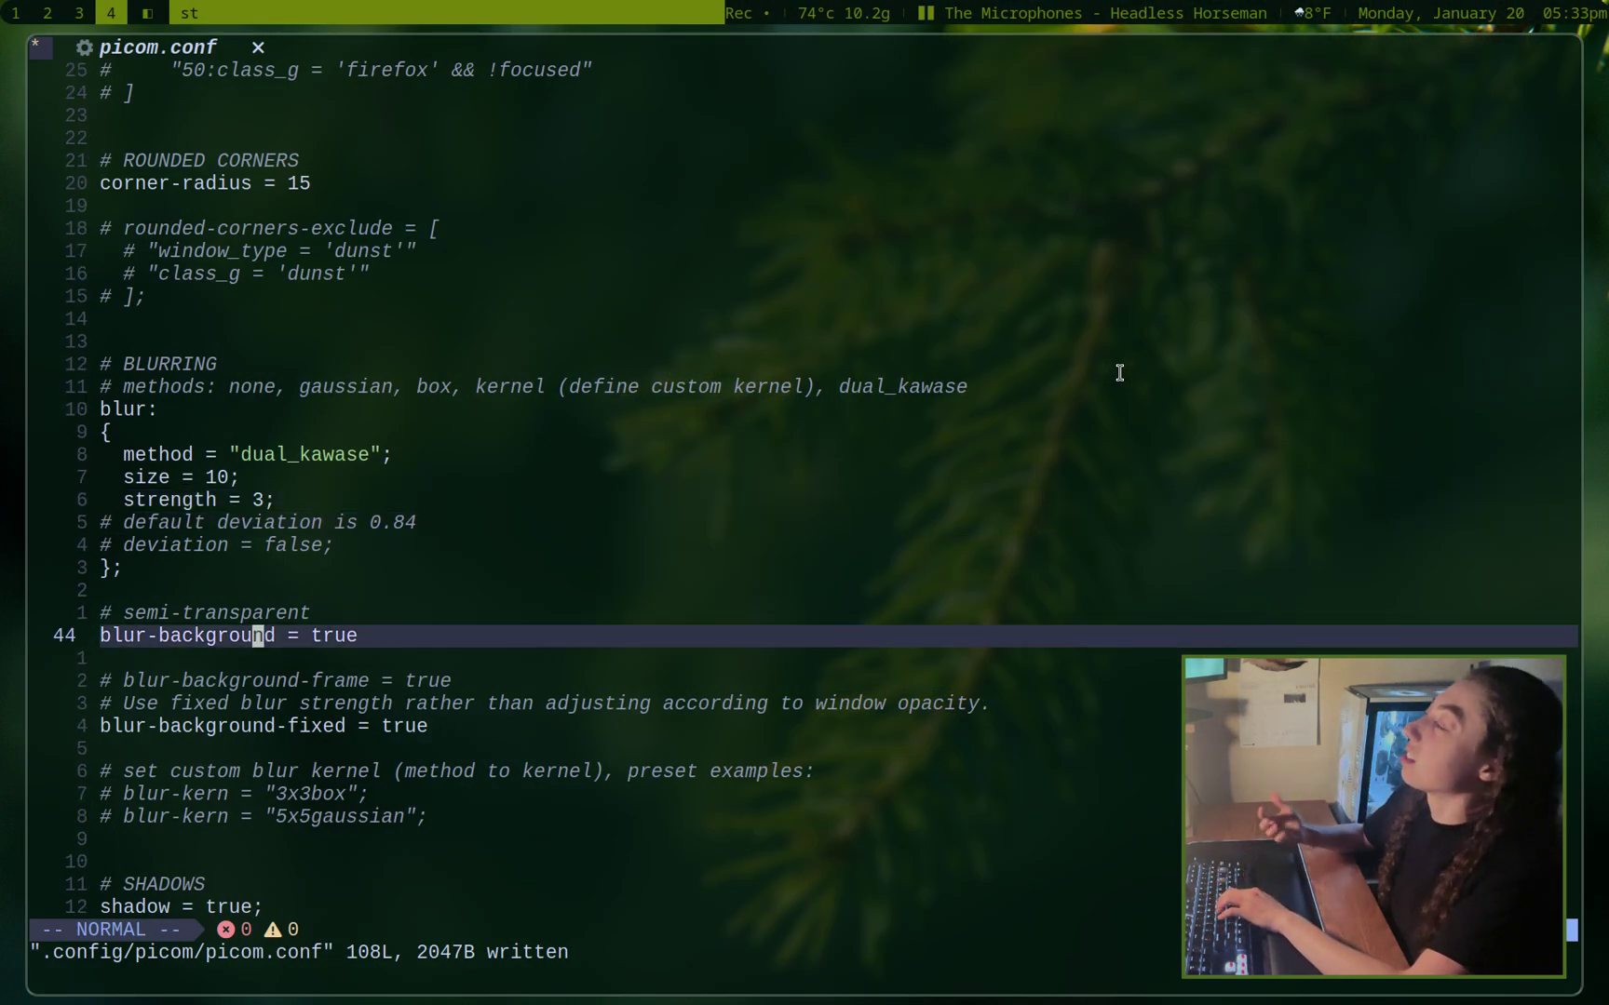
pyautogui.press('j')
pyautogui.press('j')
pyautogui.press('j')
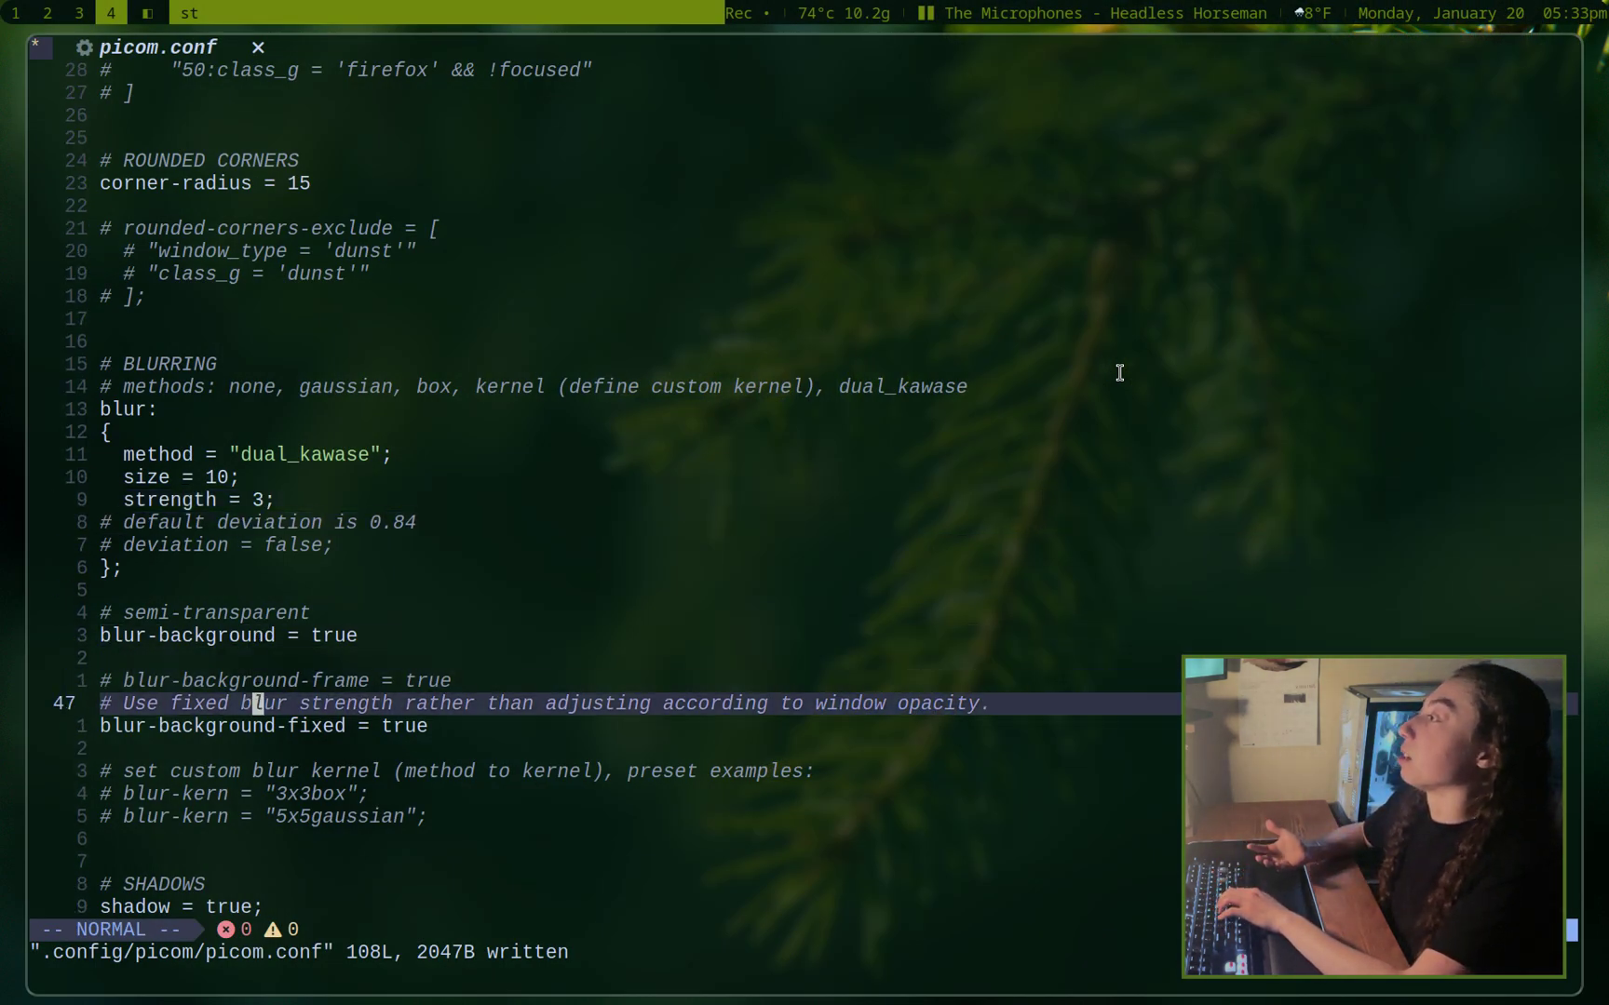
pyautogui.press('j')
pyautogui.press('j')
pyautogui.press('j')
pyautogui.press('j')
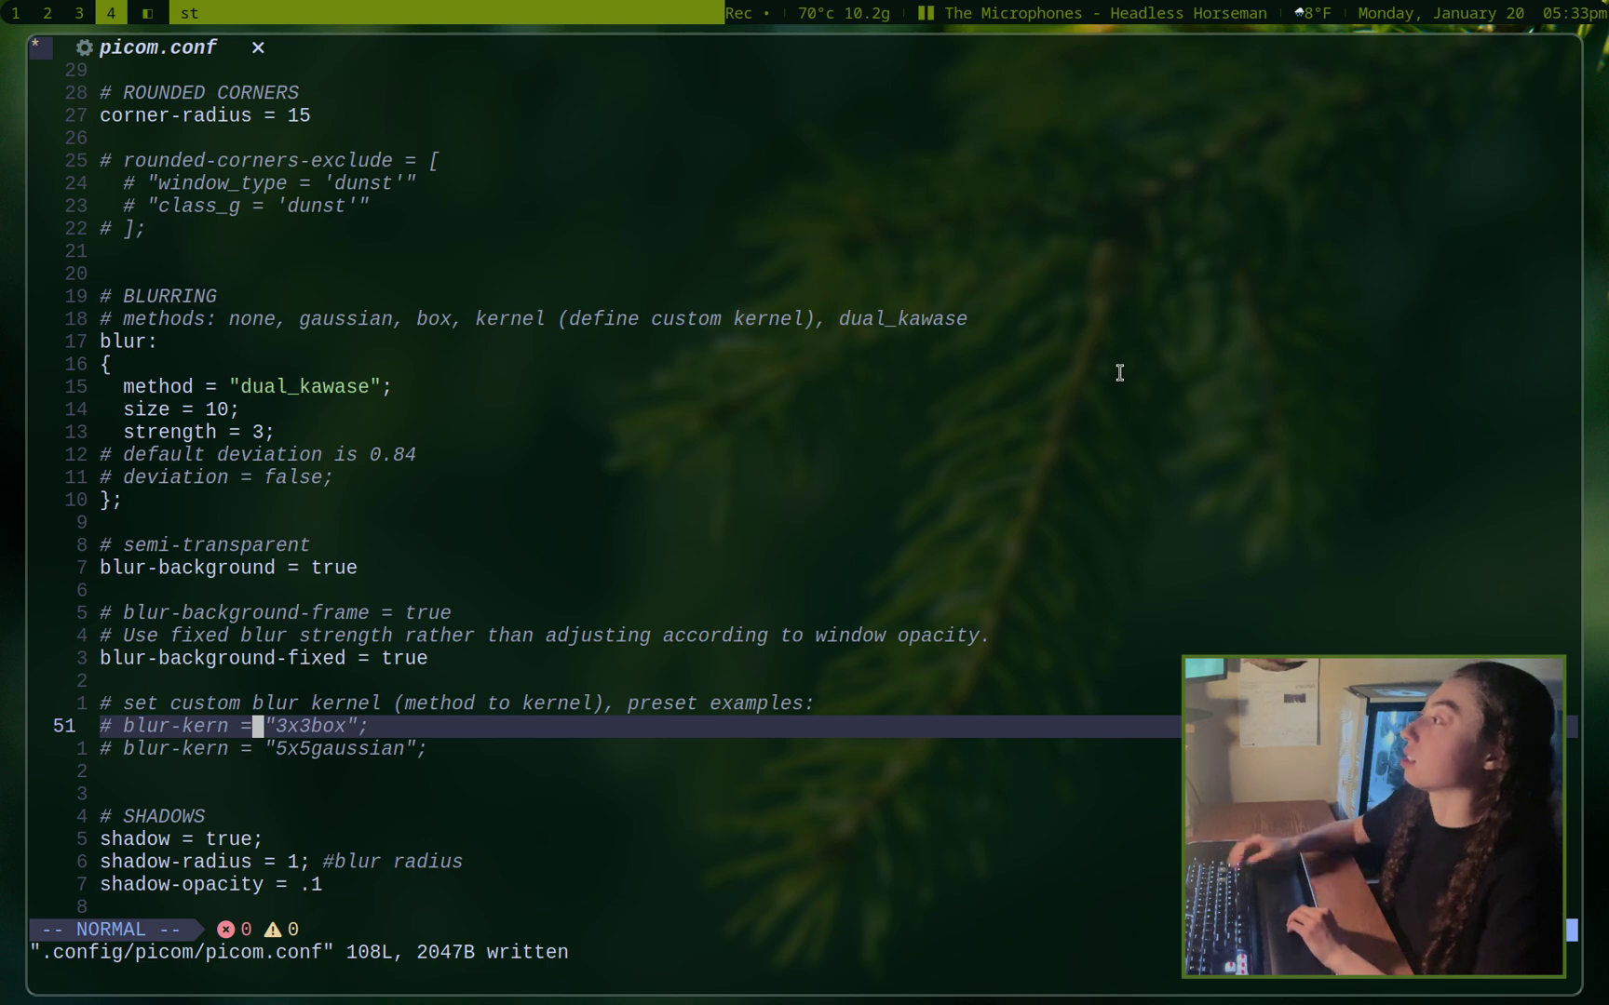
pyautogui.press('super+3')
# Step: Scroll the picom(1) man page's blur-kern block to view the 7x7 Gaussian kernel example
pyautogui.hotkey('ctrl', '3')
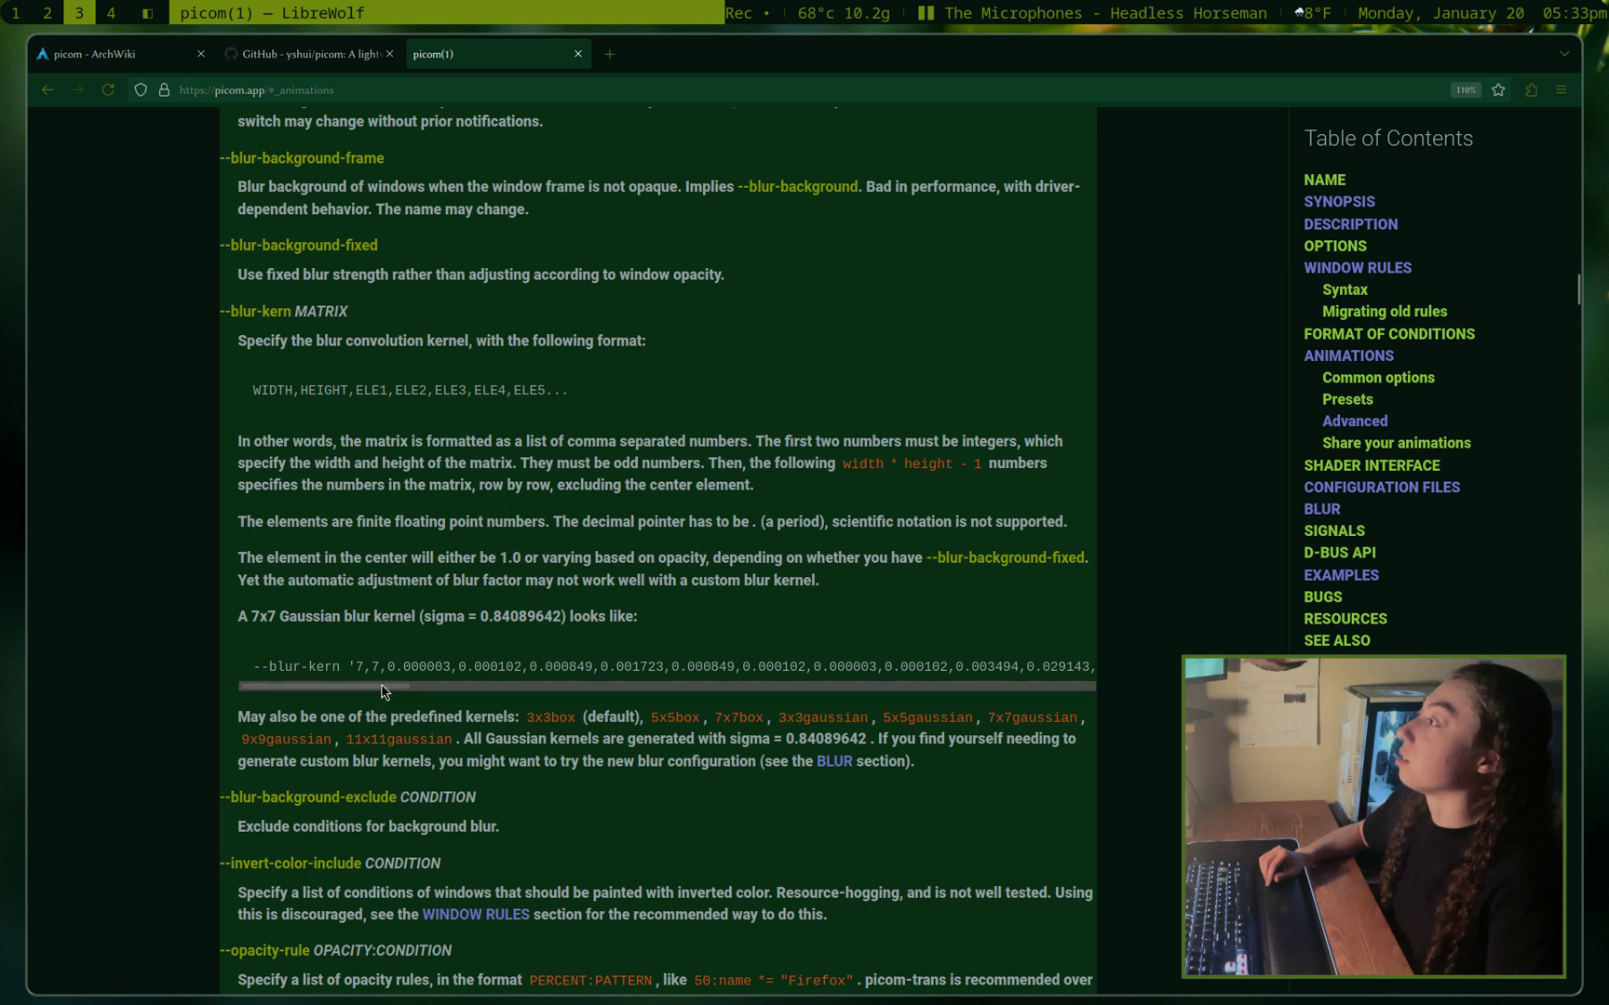
pyautogui.moveTo(383, 686)
pyautogui.mouseDown()
pyautogui.moveTo(726, 676)
pyautogui.moveTo(353, 689)
pyautogui.mouseUp()
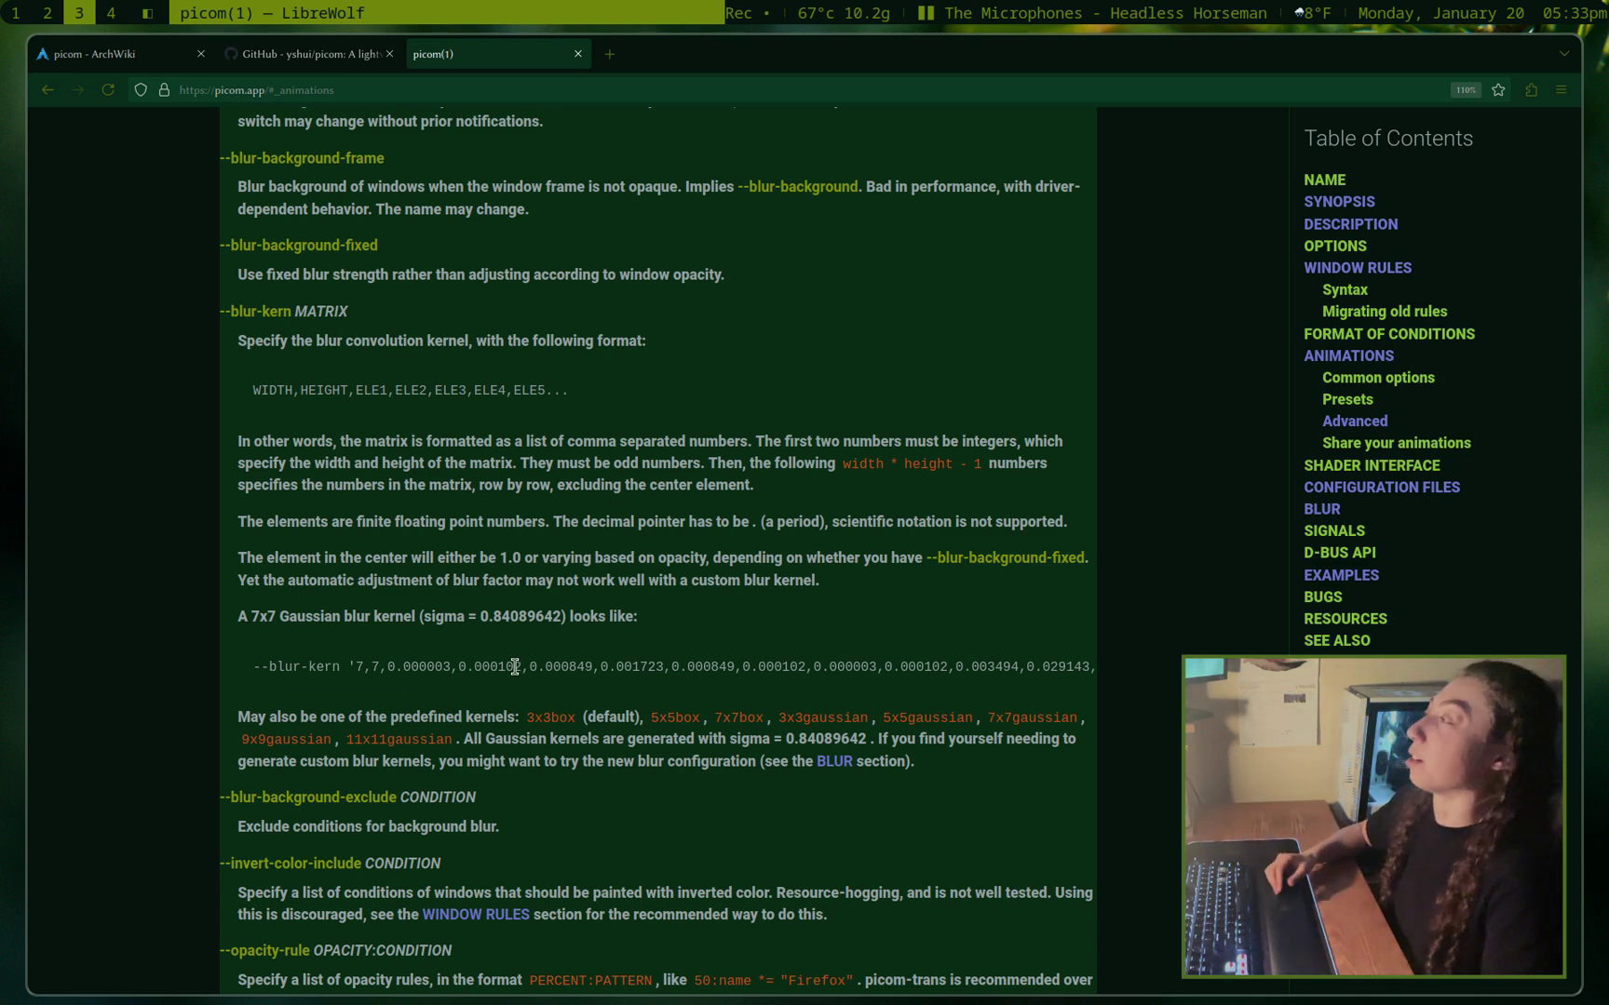
# Step: Back in picom.conf, change shadow-opacity from .1 to .9
pyautogui.press('super+4')
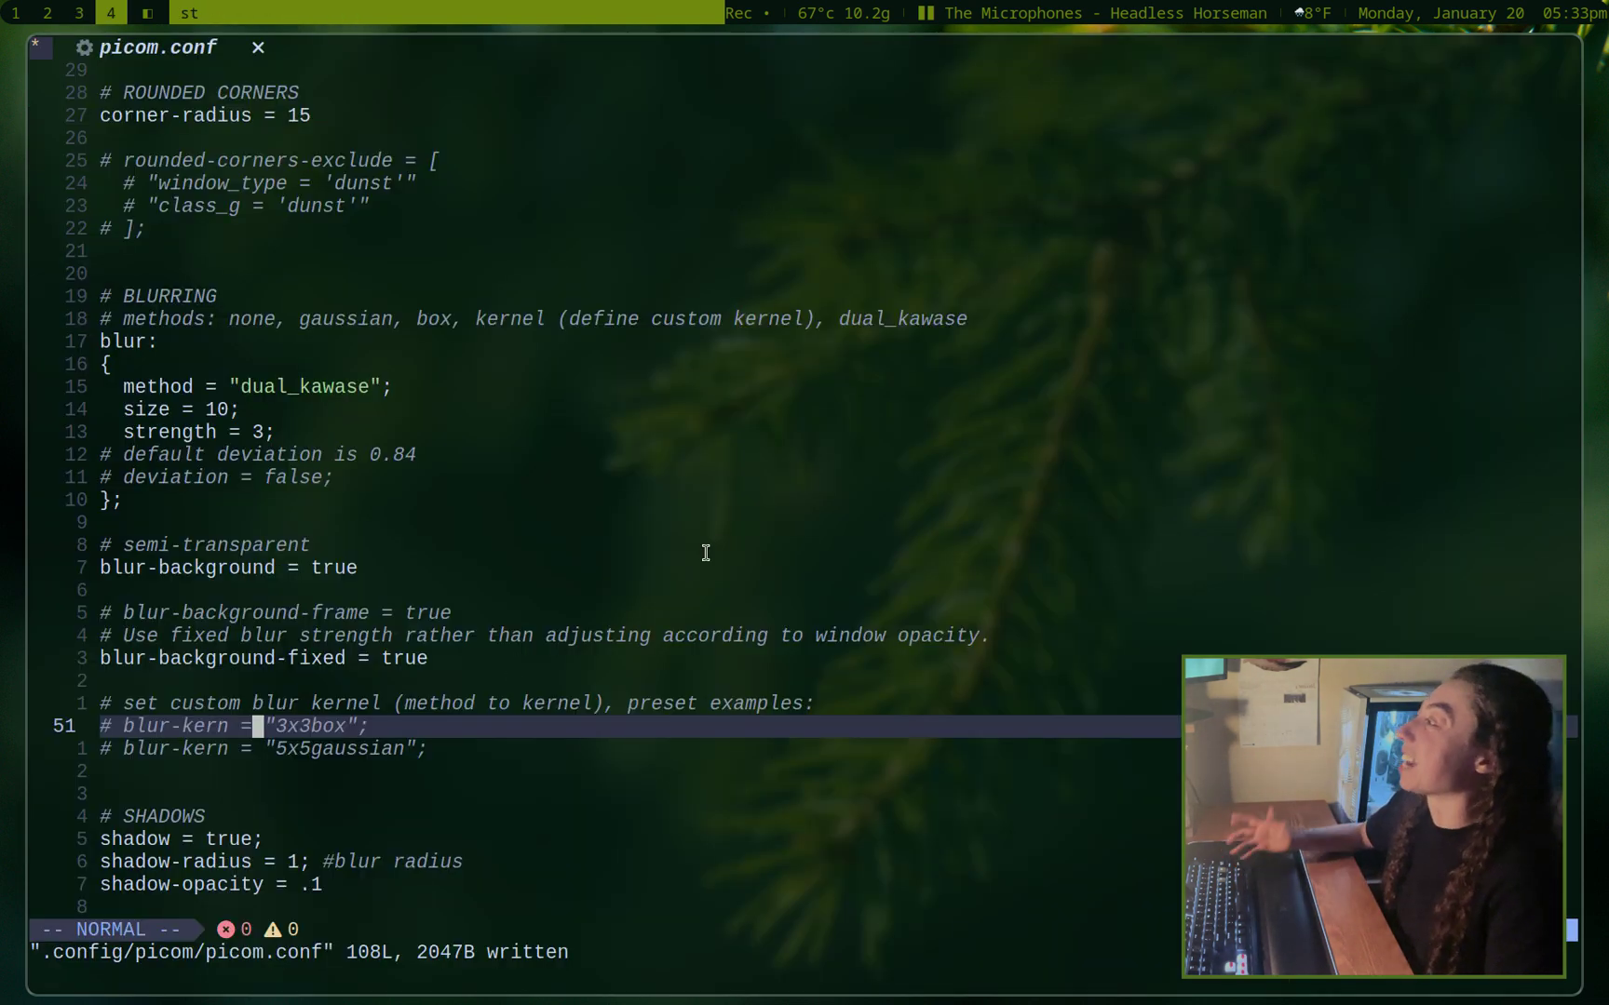
pyautogui.press('j')
pyautogui.press('j')
pyautogui.press('j')
pyautogui.press('j')
pyautogui.press('j')
pyautogui.press('j')
pyautogui.press('j')
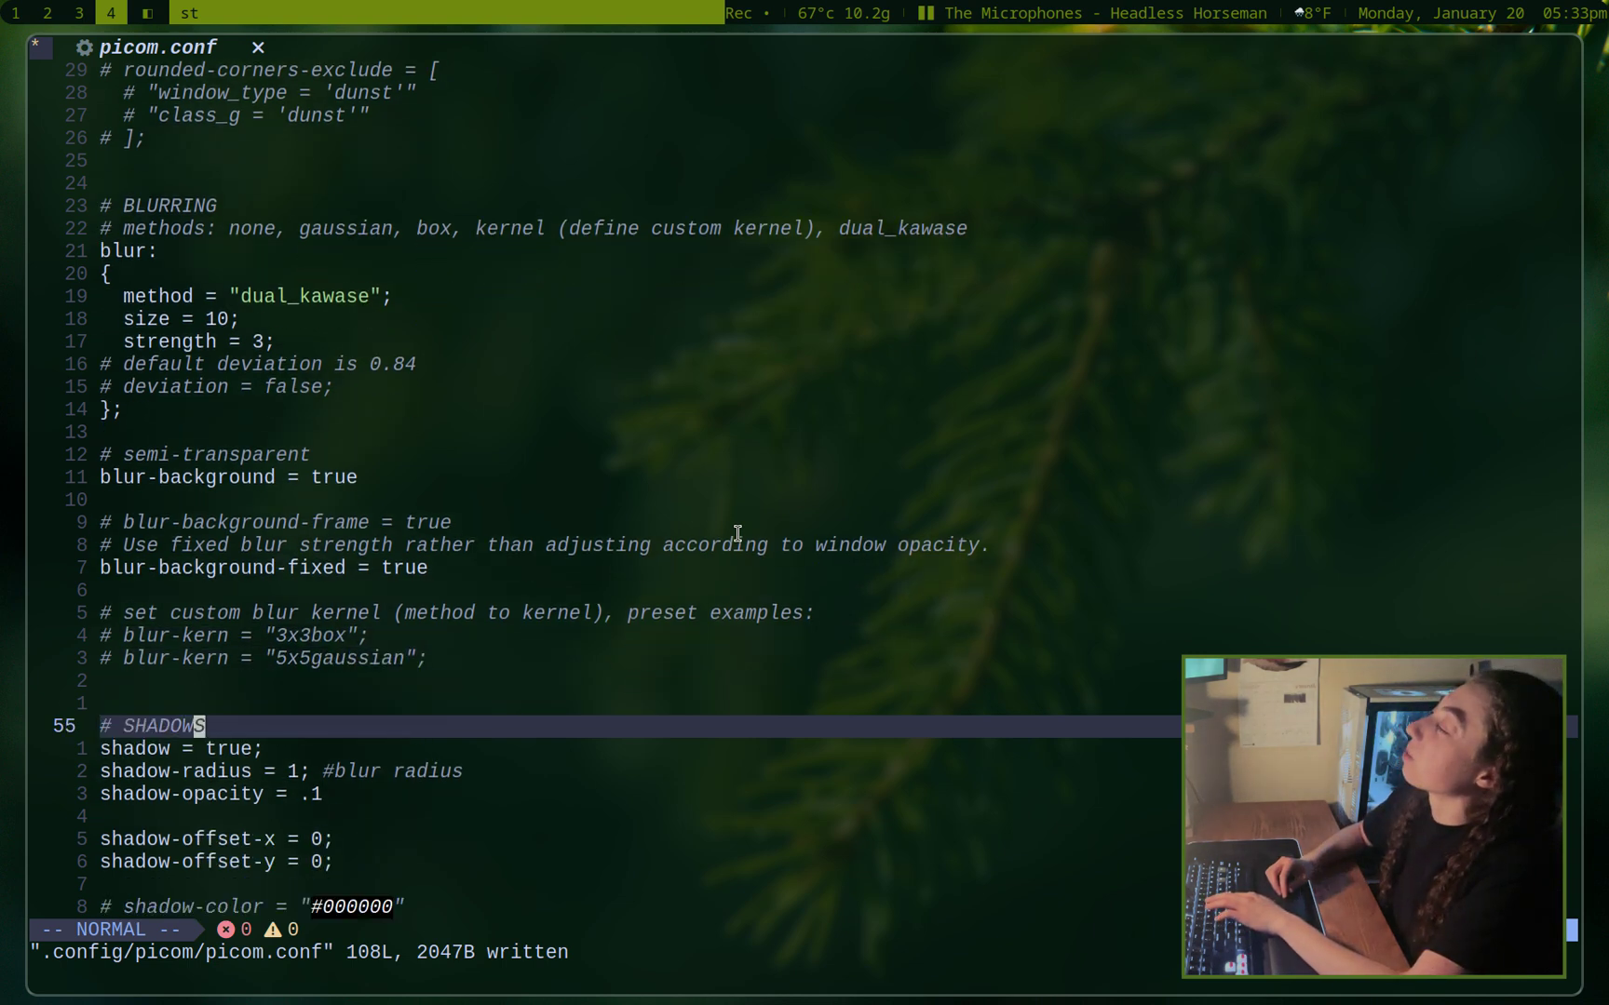
pyautogui.press('j')
pyautogui.press('j')
pyautogui.press('k')
pyautogui.press('k')
pyautogui.press('0')
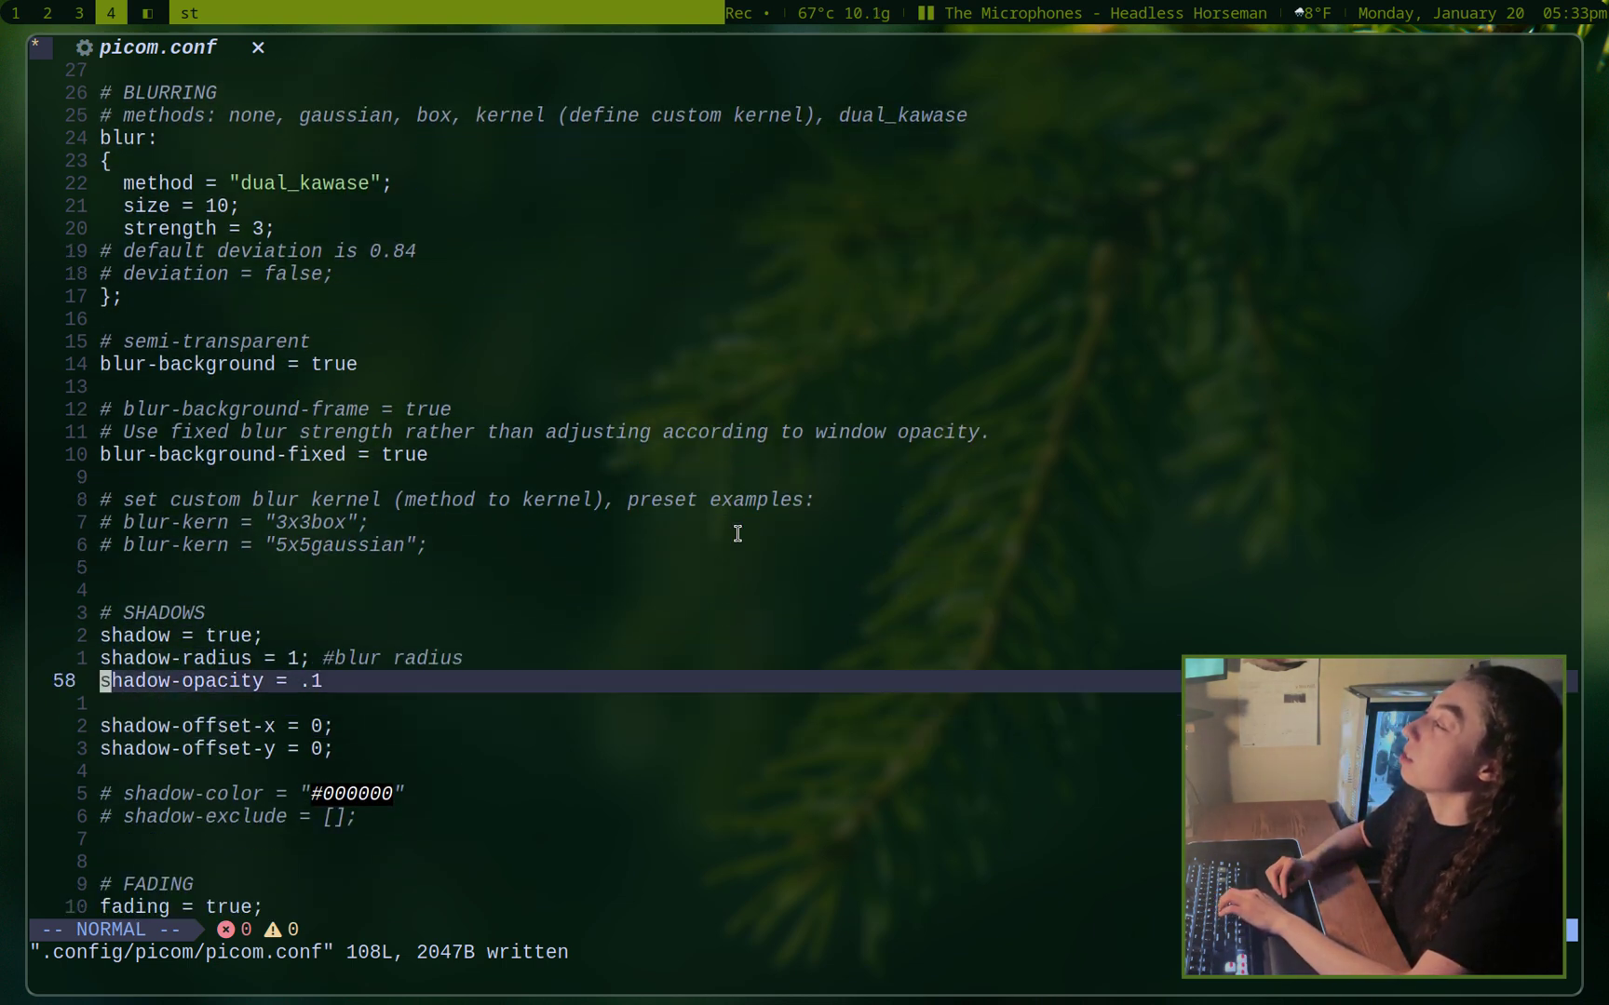
pyautogui.press('l')
pyautogui.press('l')
pyautogui.press('l')
pyautogui.press('l')
pyautogui.press('l')
pyautogui.press('l')
pyautogui.press('l')
pyautogui.press('l')
pyautogui.press('l')
pyautogui.press('l')
pyautogui.press('l')
pyautogui.press('l')
pyautogui.press('l')
pyautogui.press('l')
pyautogui.press('l')
pyautogui.press('l')
pyautogui.press('l')
pyautogui.press('l')
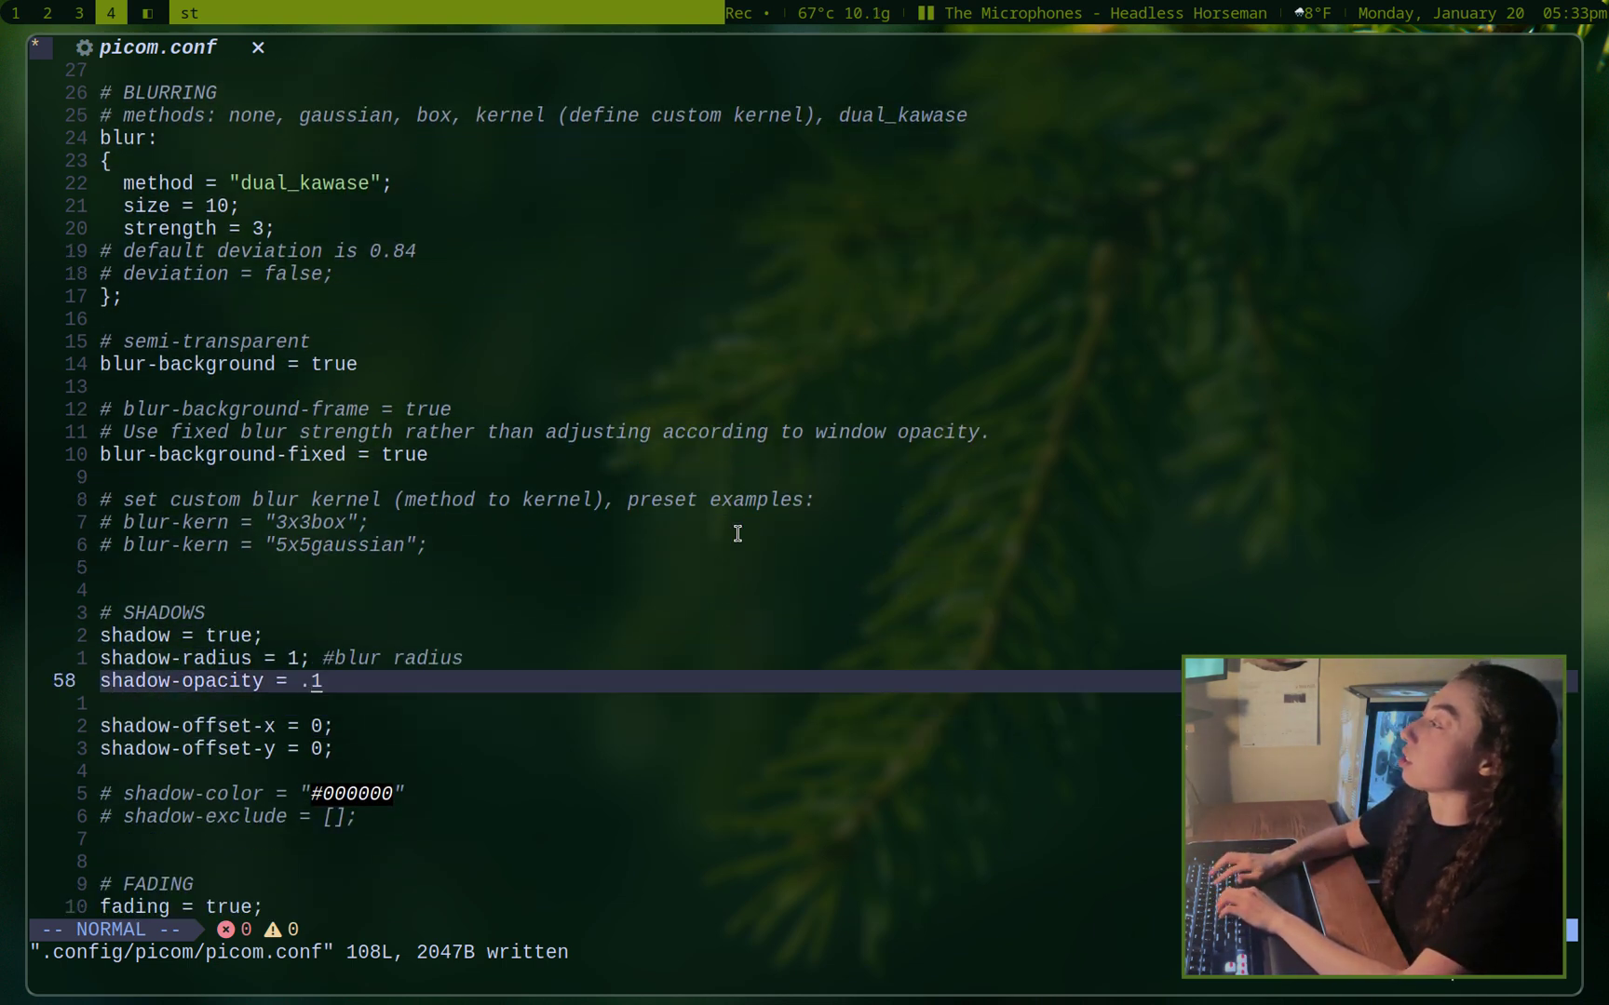
pyautogui.press('r')
pyautogui.press('9')
# Step: Change shadow-radius from 1 to 9 and save the file
pyautogui.press('k')
pyautogui.press('h')
pyautogui.press('h')
pyautogui.press('r')
pyautogui.press('9')
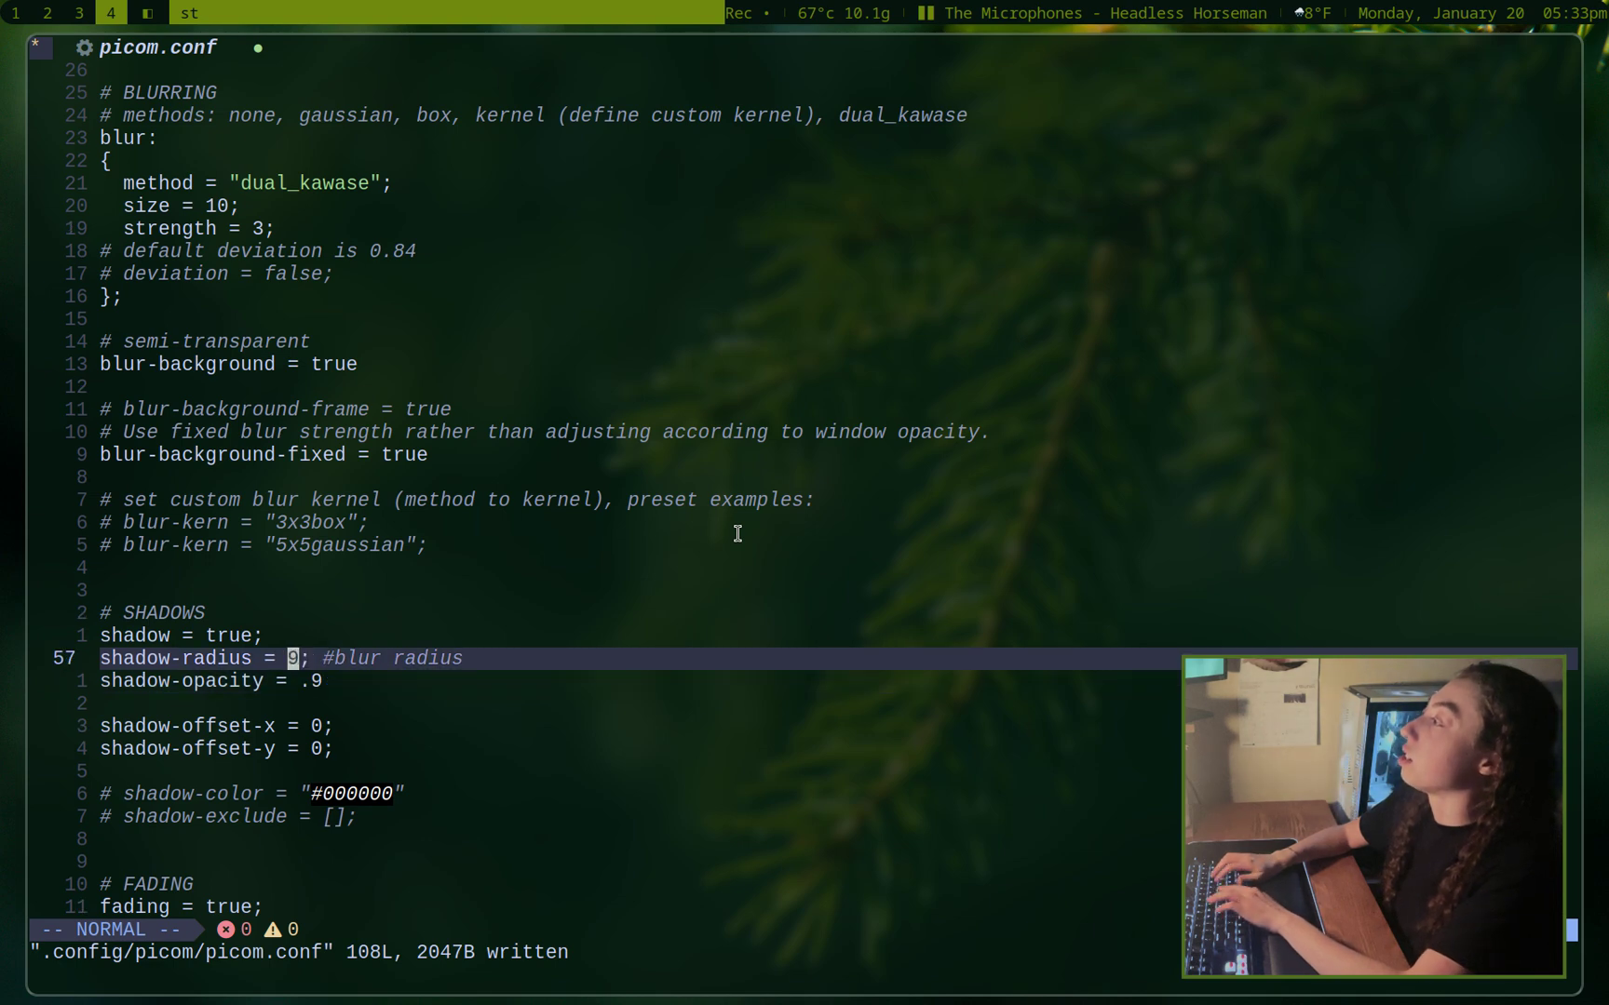
pyautogui.press(':')
pyautogui.write('w')
pyautogui.press('Return')
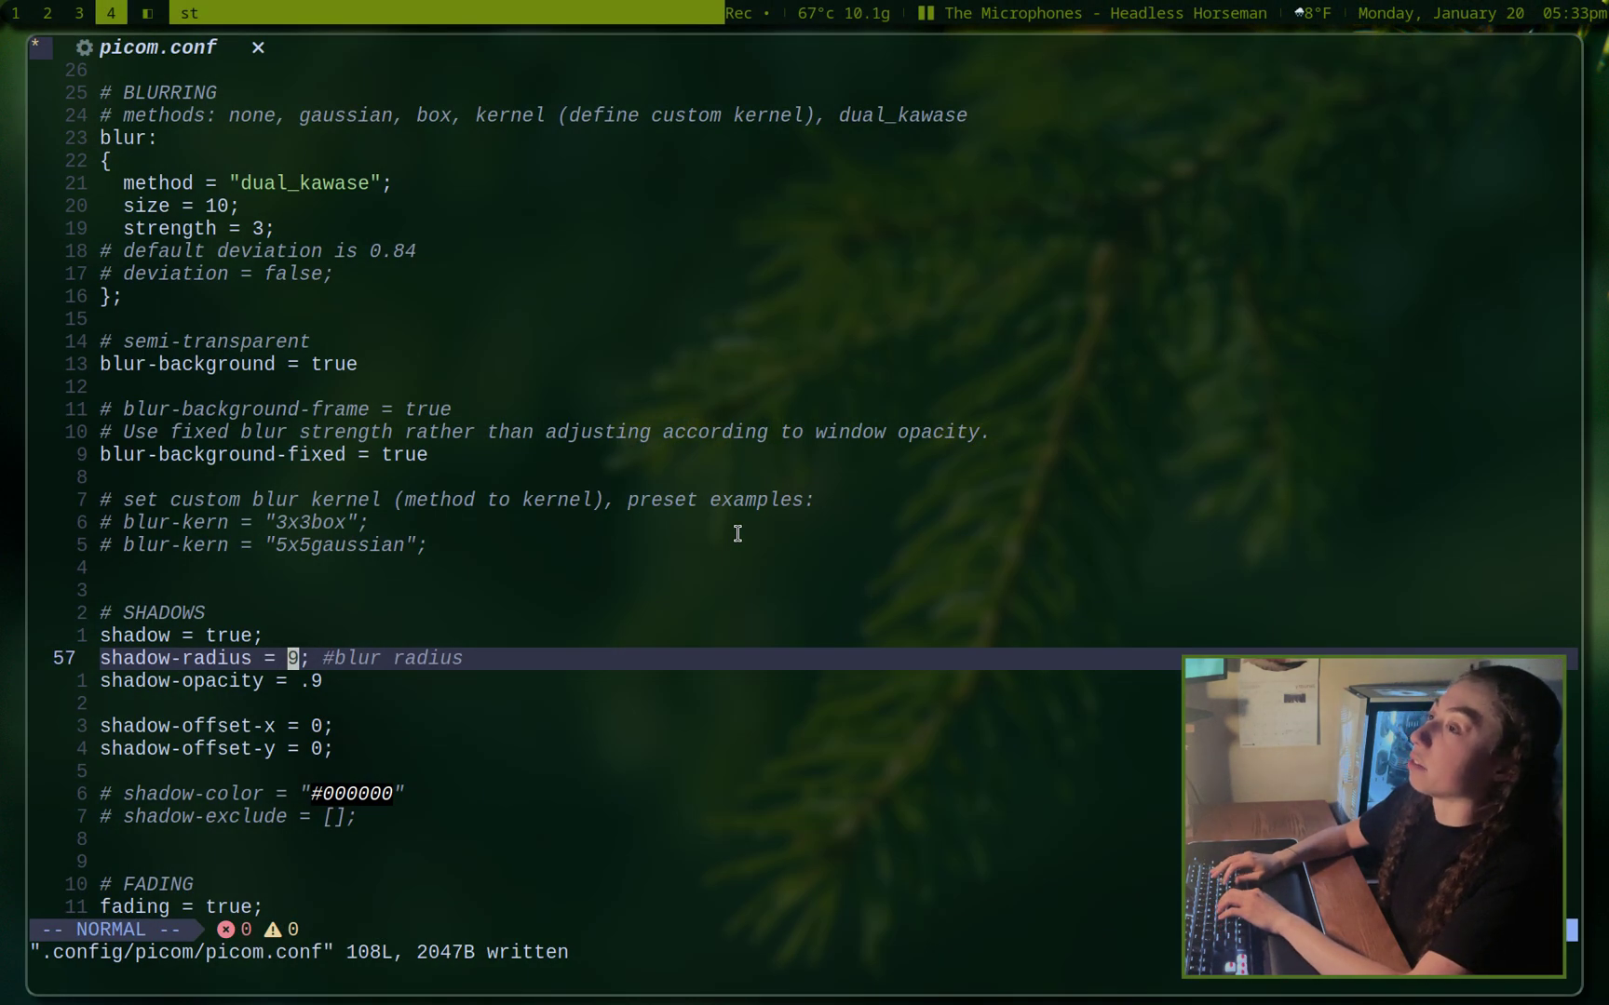
# Step: Preview the stronger shadows with a temporary terminal, then close it
pyautogui.press('super+Return')
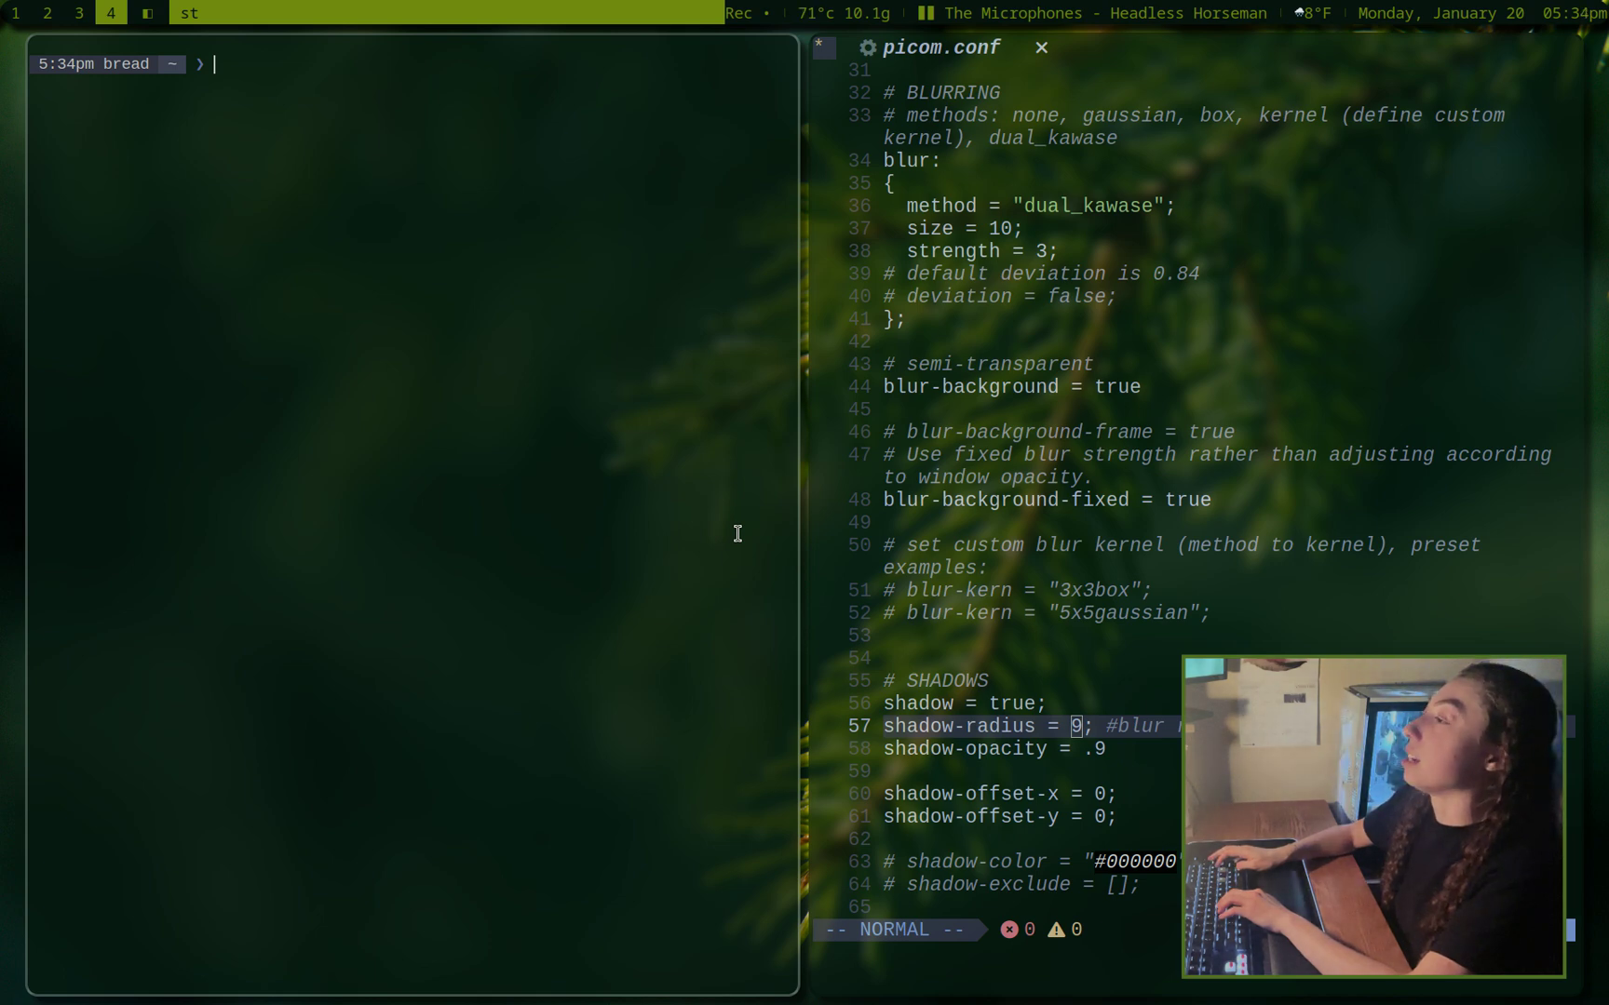
pyautogui.press('super+q')
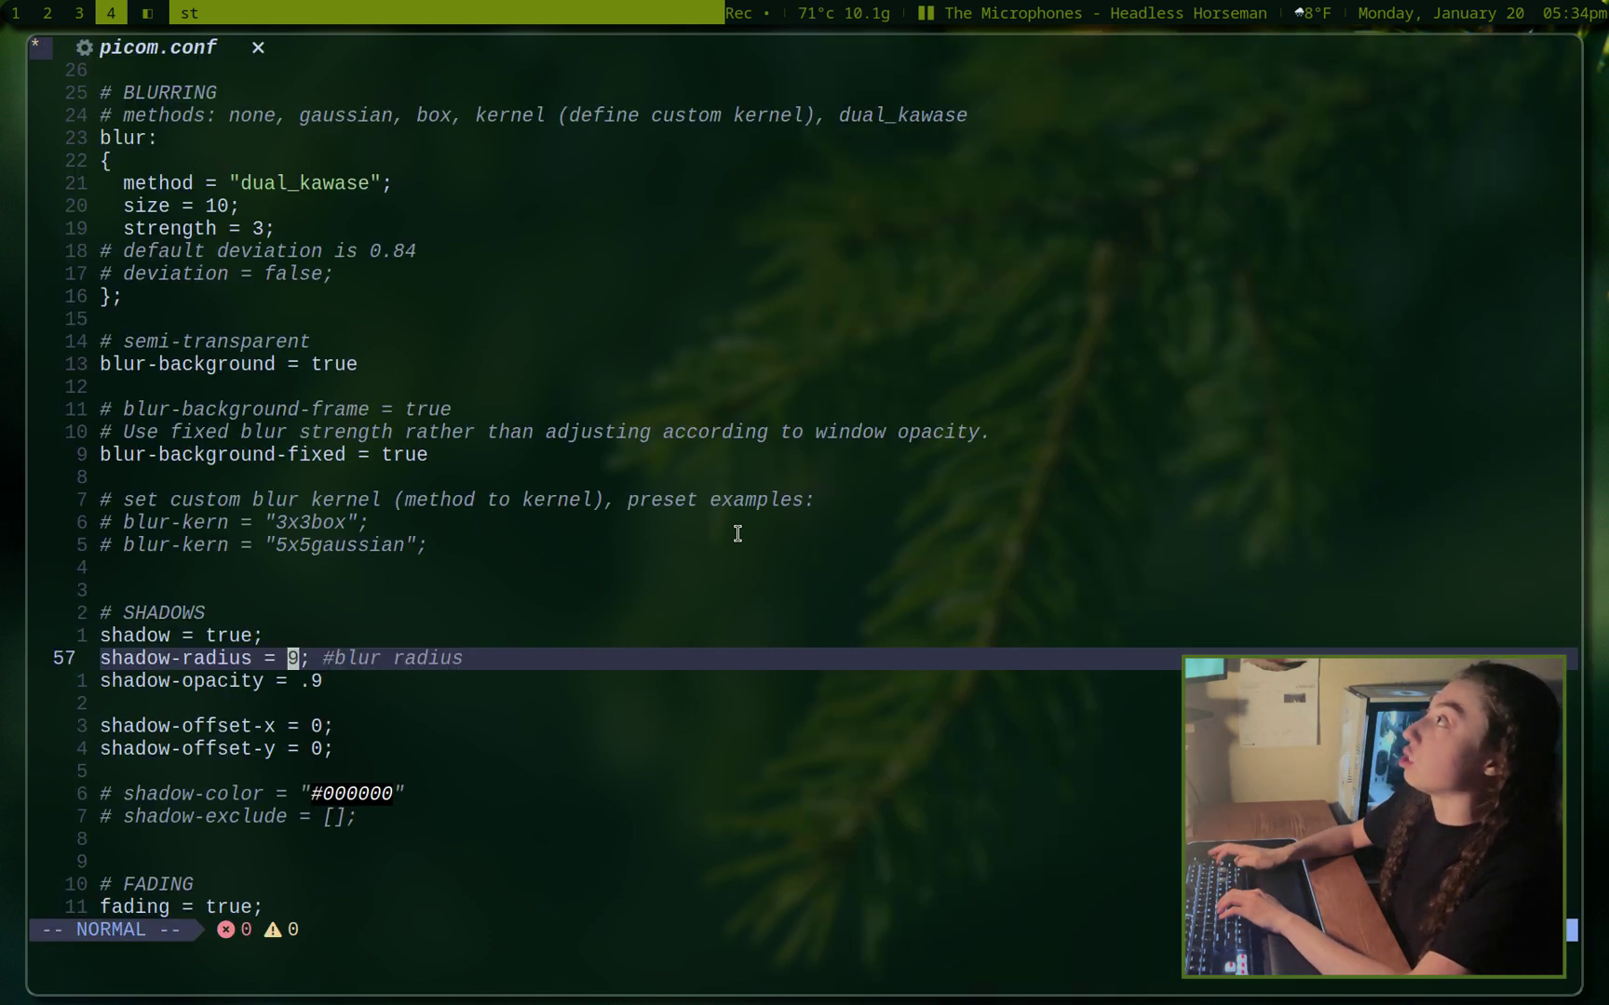
pyautogui.press('j')
pyautogui.press('j')
pyautogui.press('j')
pyautogui.press('j')
pyautogui.press('k')
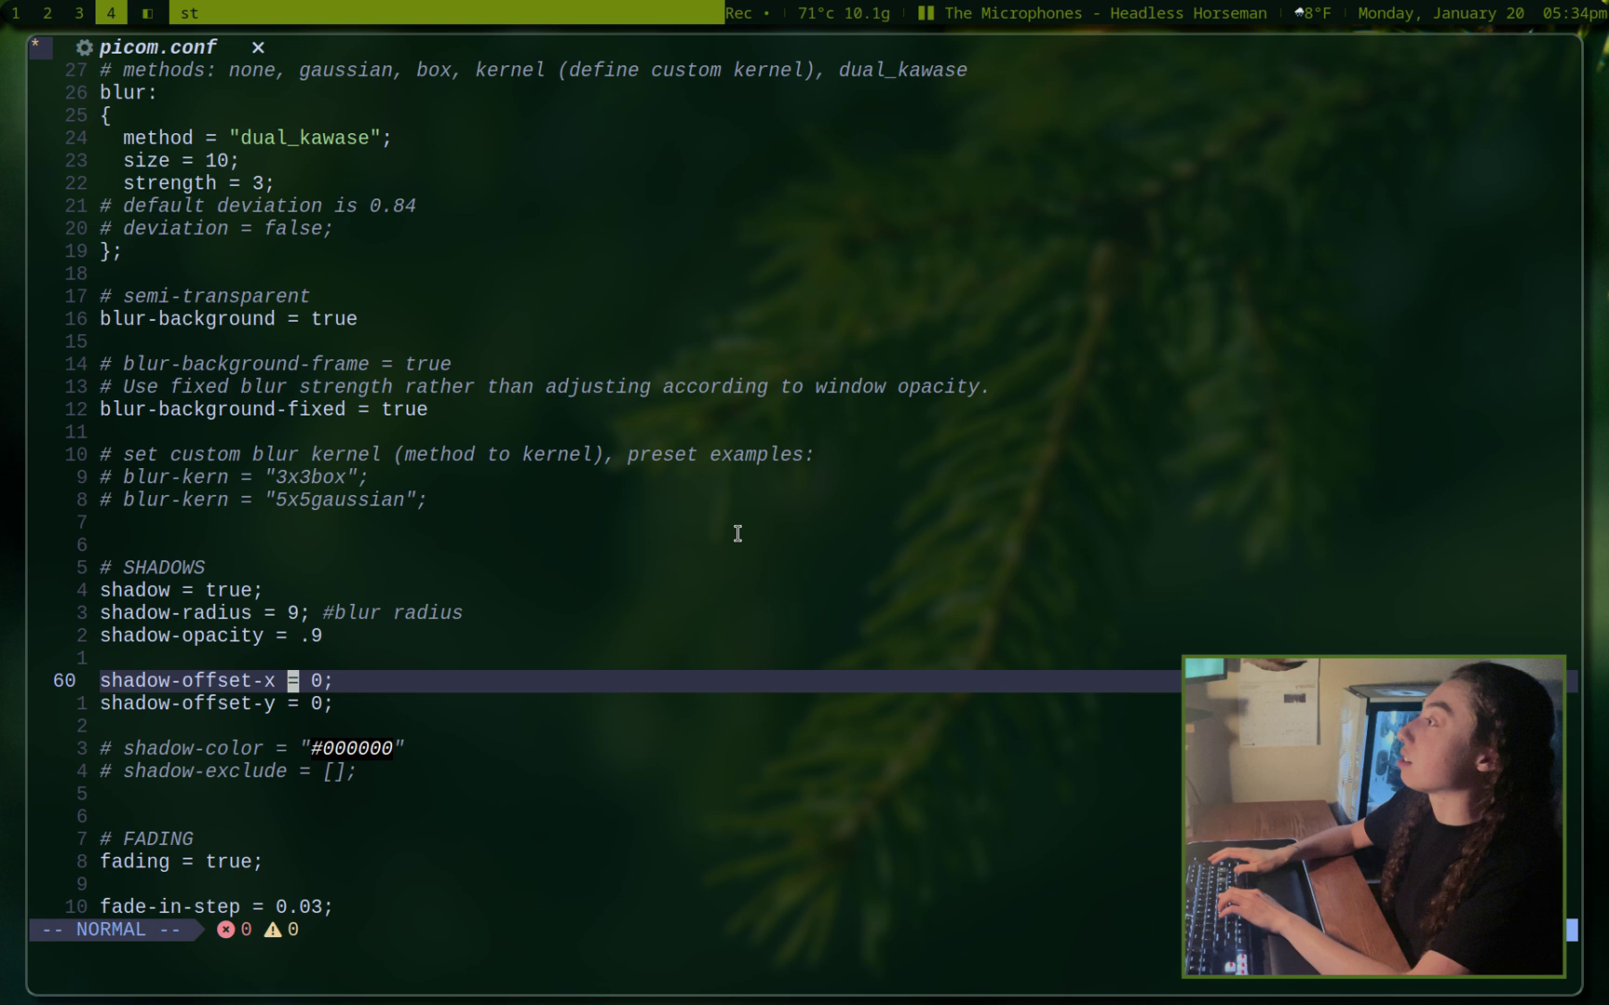
# Step: Undo to shadow-radius 1 and opacity .1, save, and move down to FADING
pyautogui.press('u')
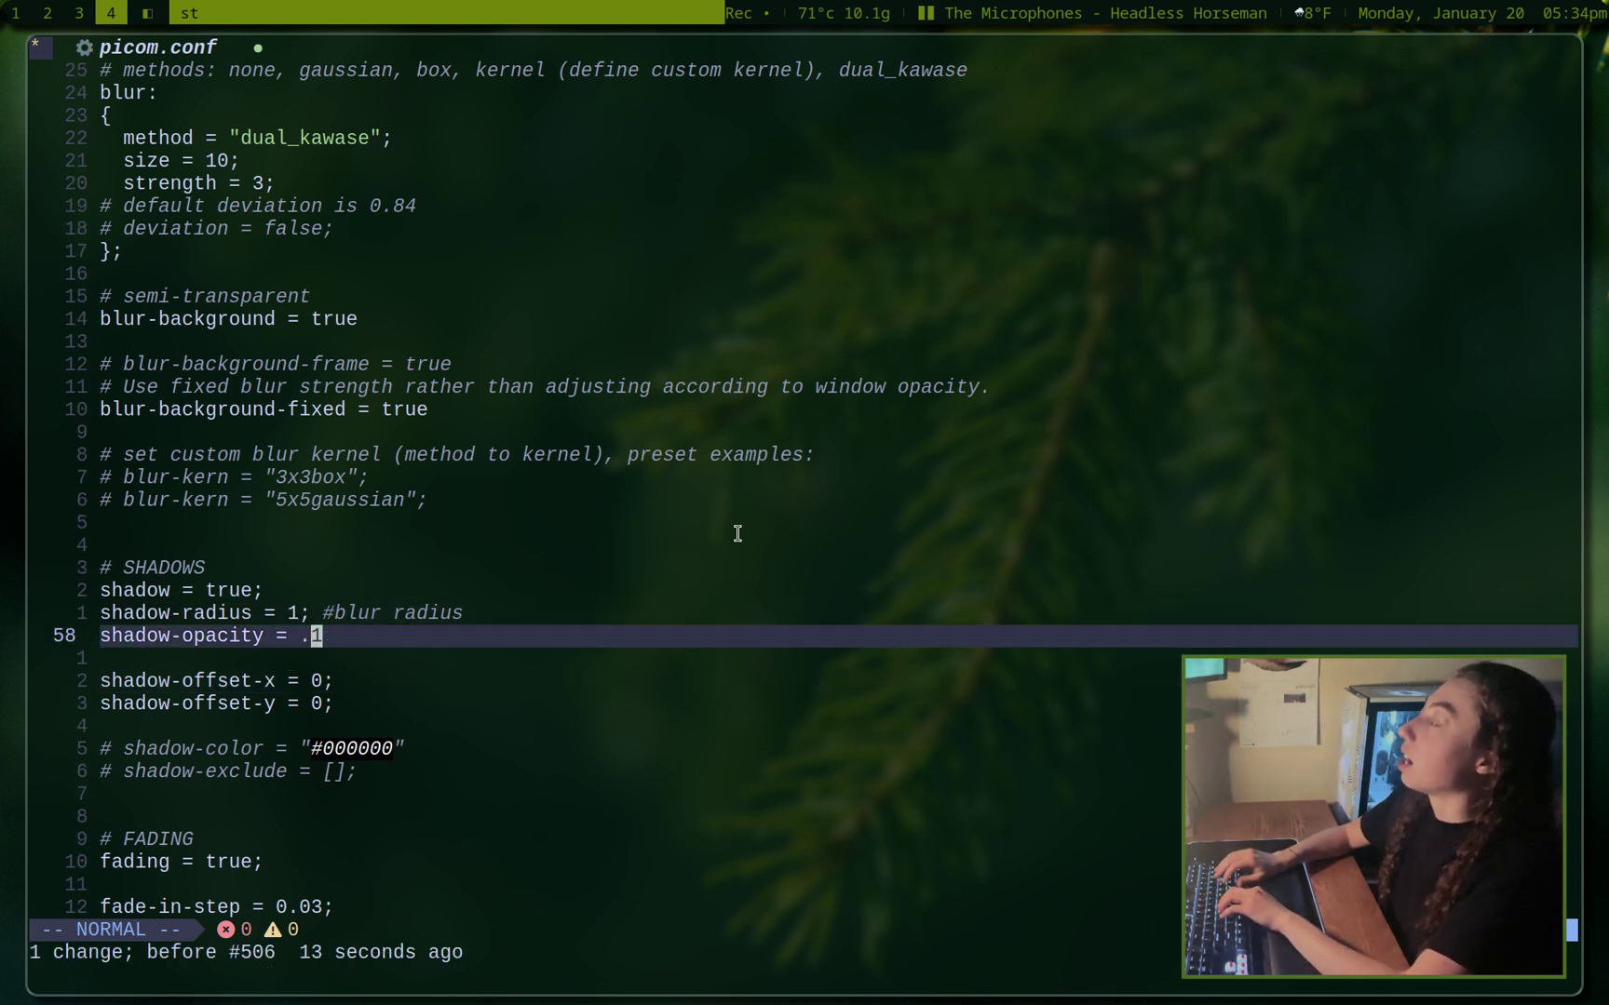
pyautogui.write(':w')
pyautogui.press('Return')
pyautogui.press('j')
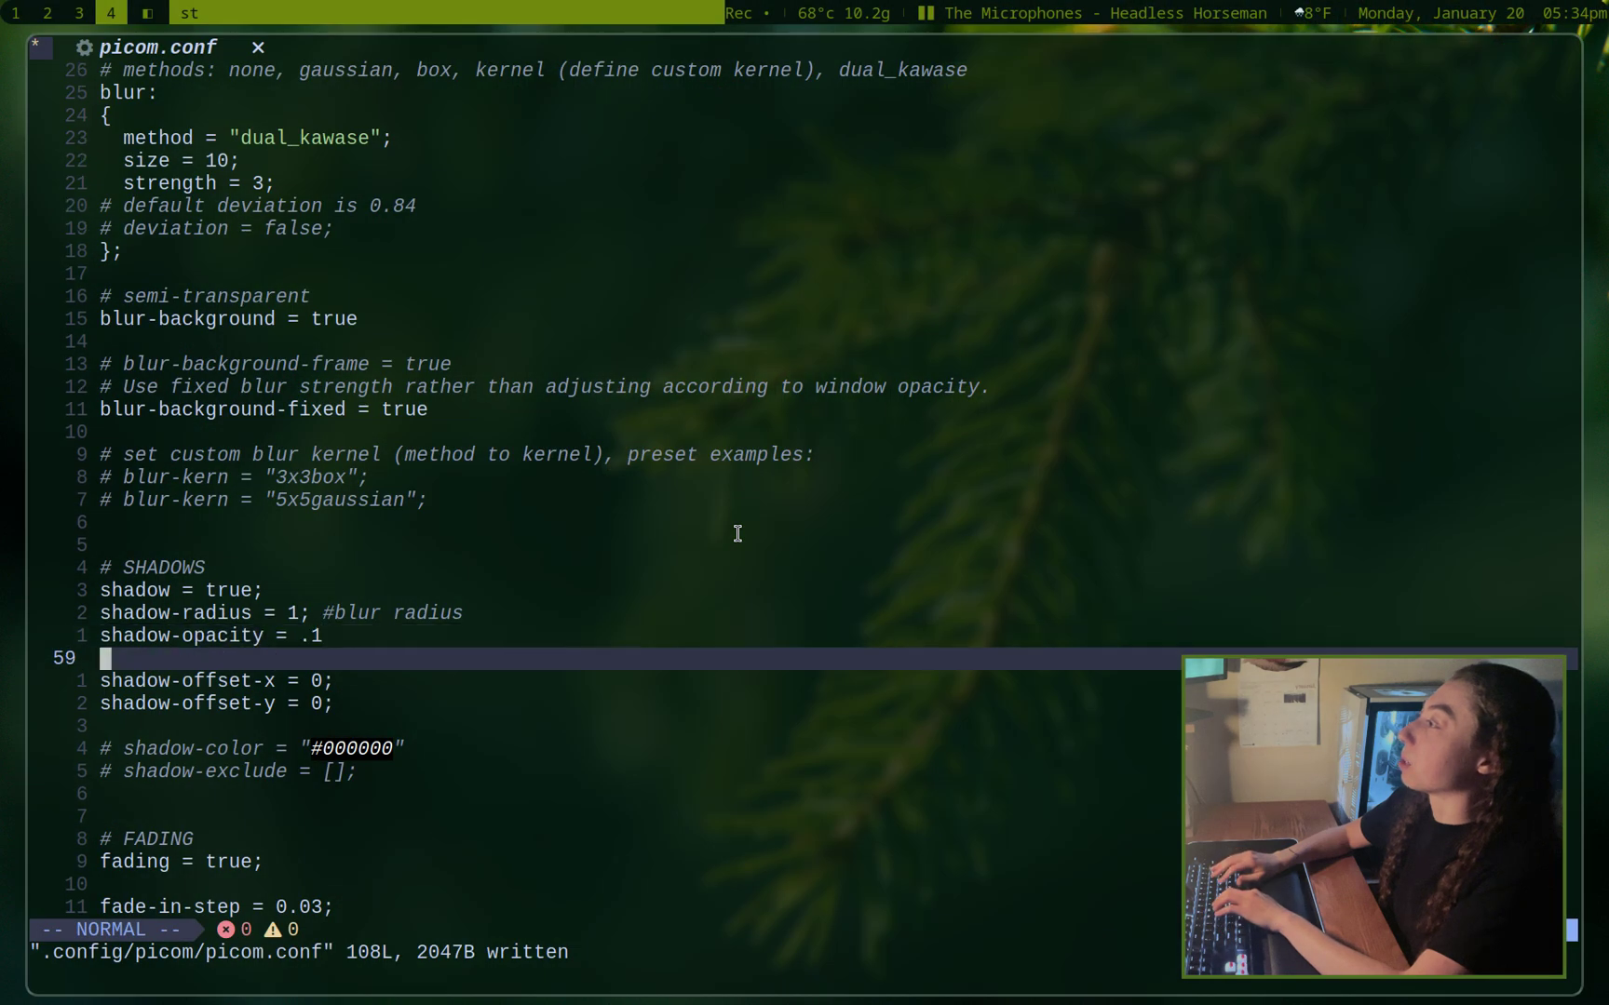
pyautogui.press('j')
pyautogui.press('j')
pyautogui.press('j')
pyautogui.press('j')
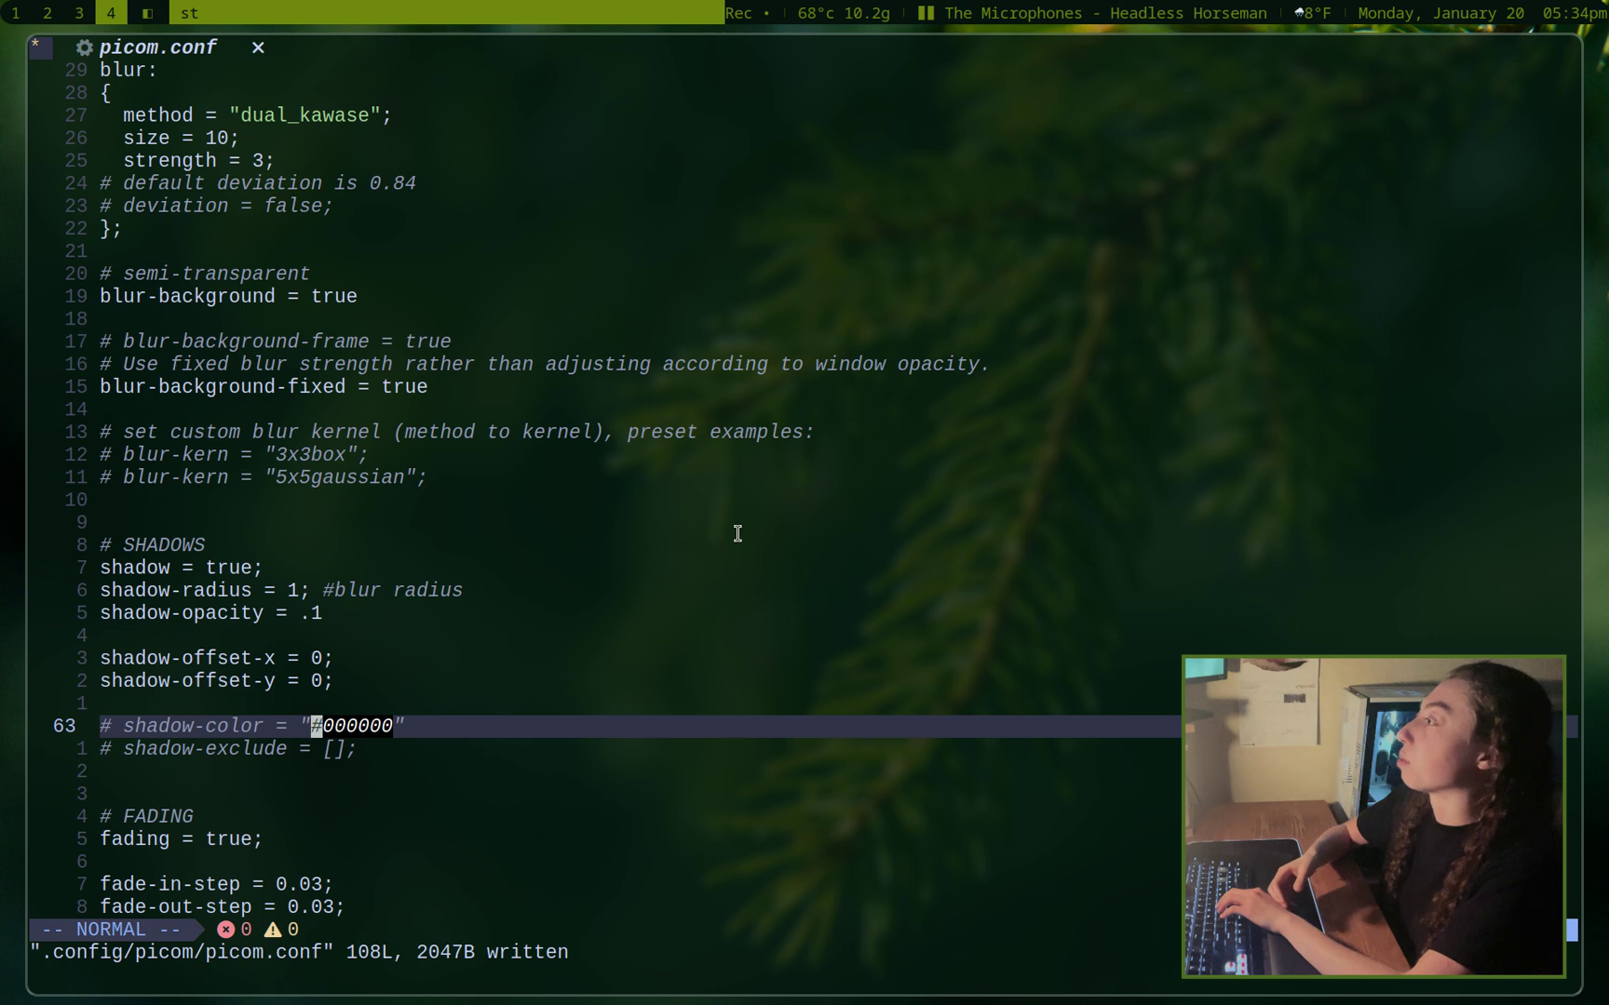
pyautogui.press('j')
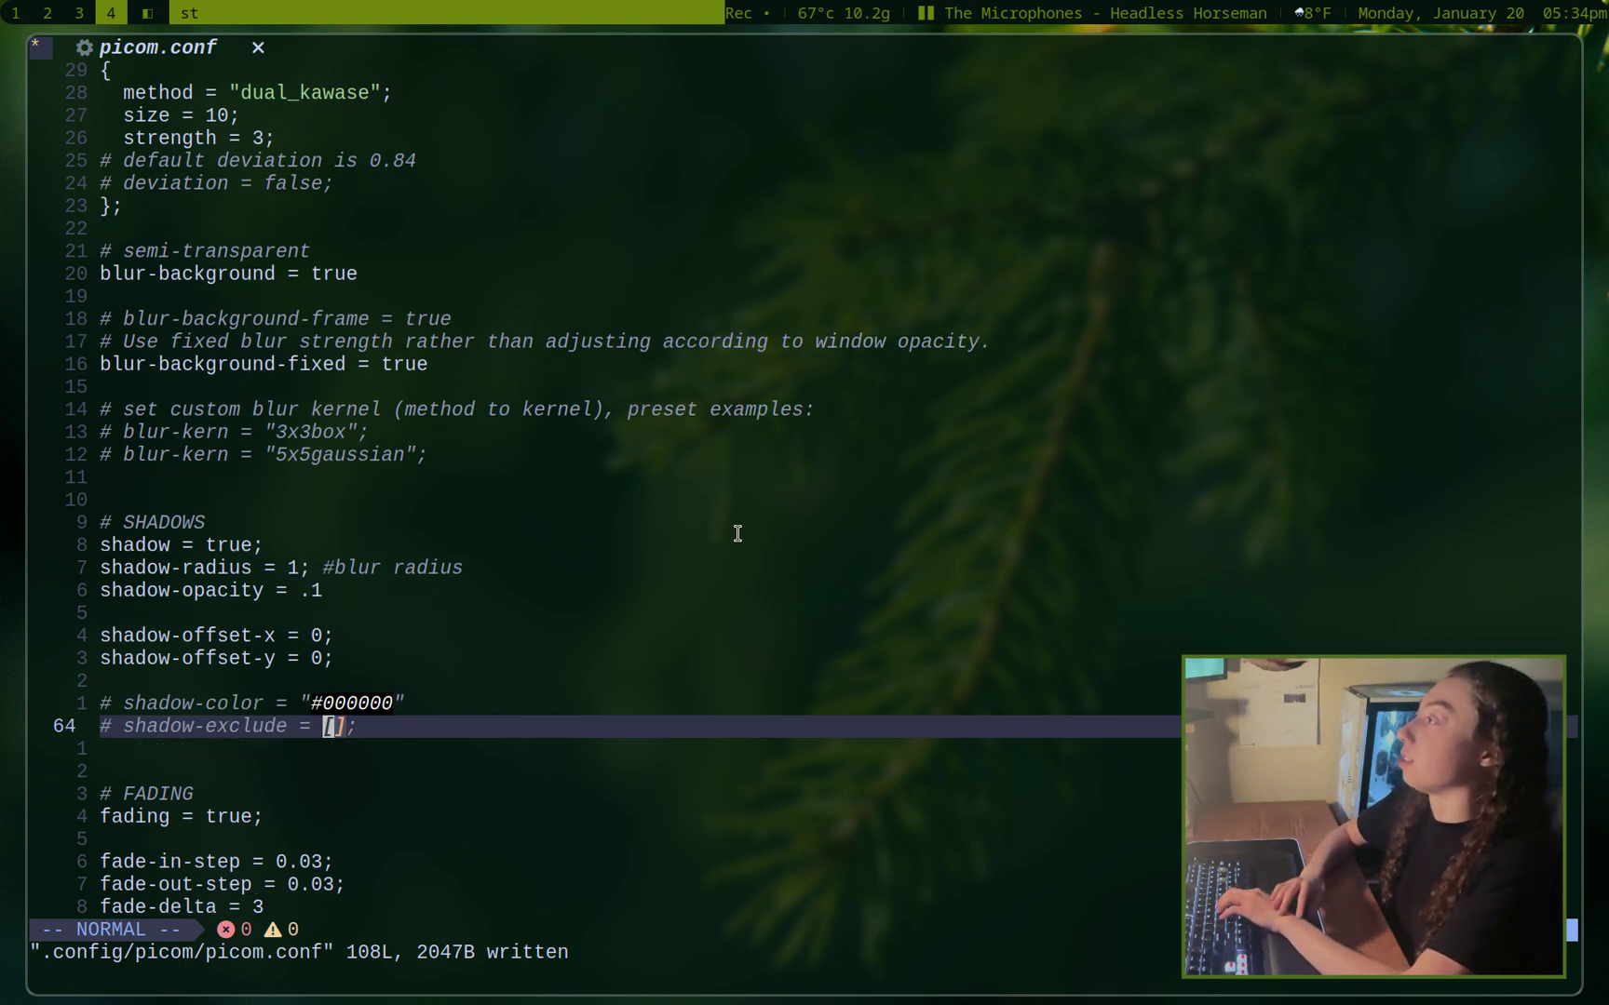
pyautogui.press('j')
pyautogui.press('j')
pyautogui.press('j')
pyautogui.press('j')
pyautogui.press('j')
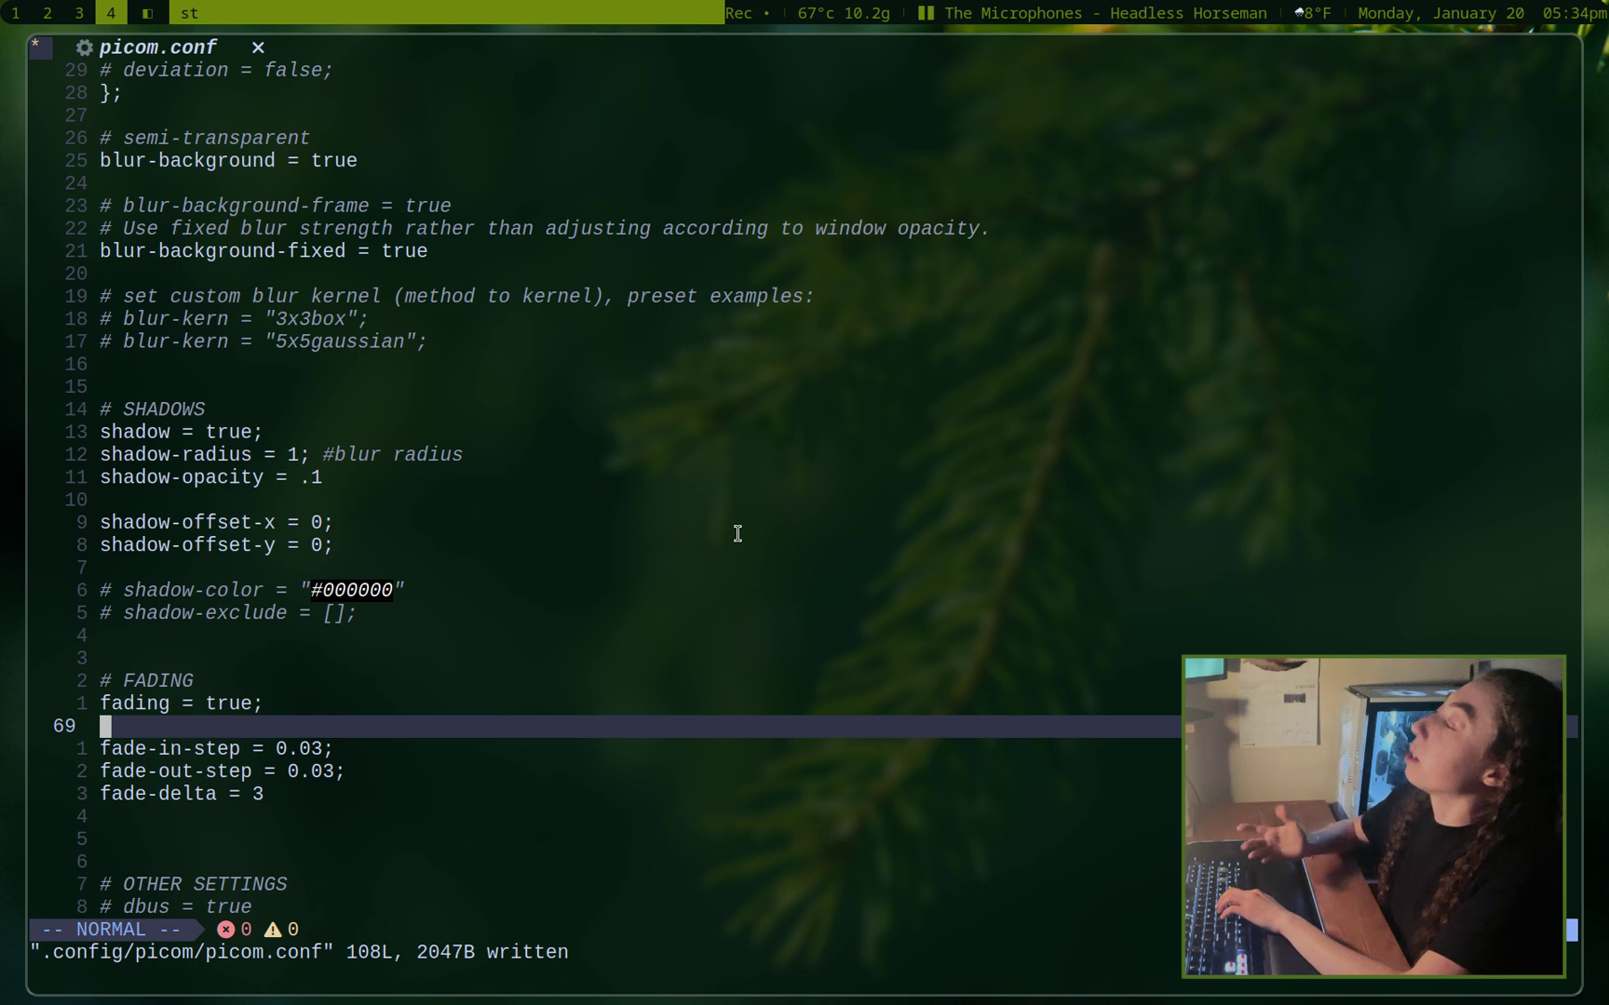
pyautogui.press('j')
pyautogui.press('j')
pyautogui.press('j')
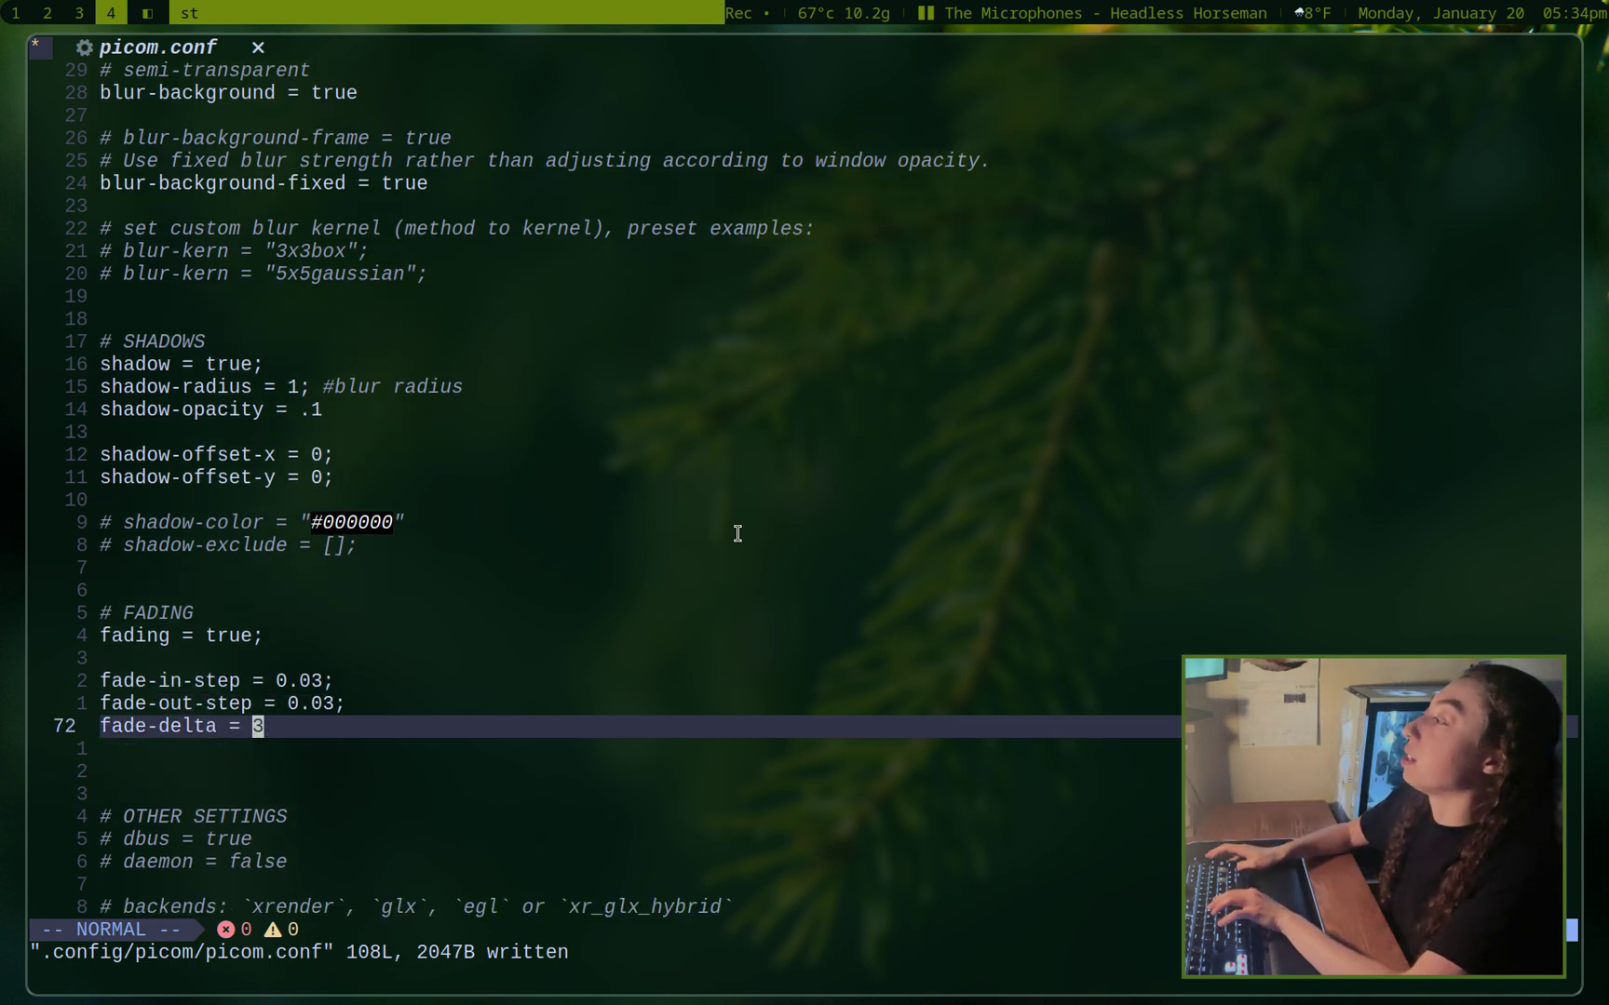
pyautogui.press('super+Return')
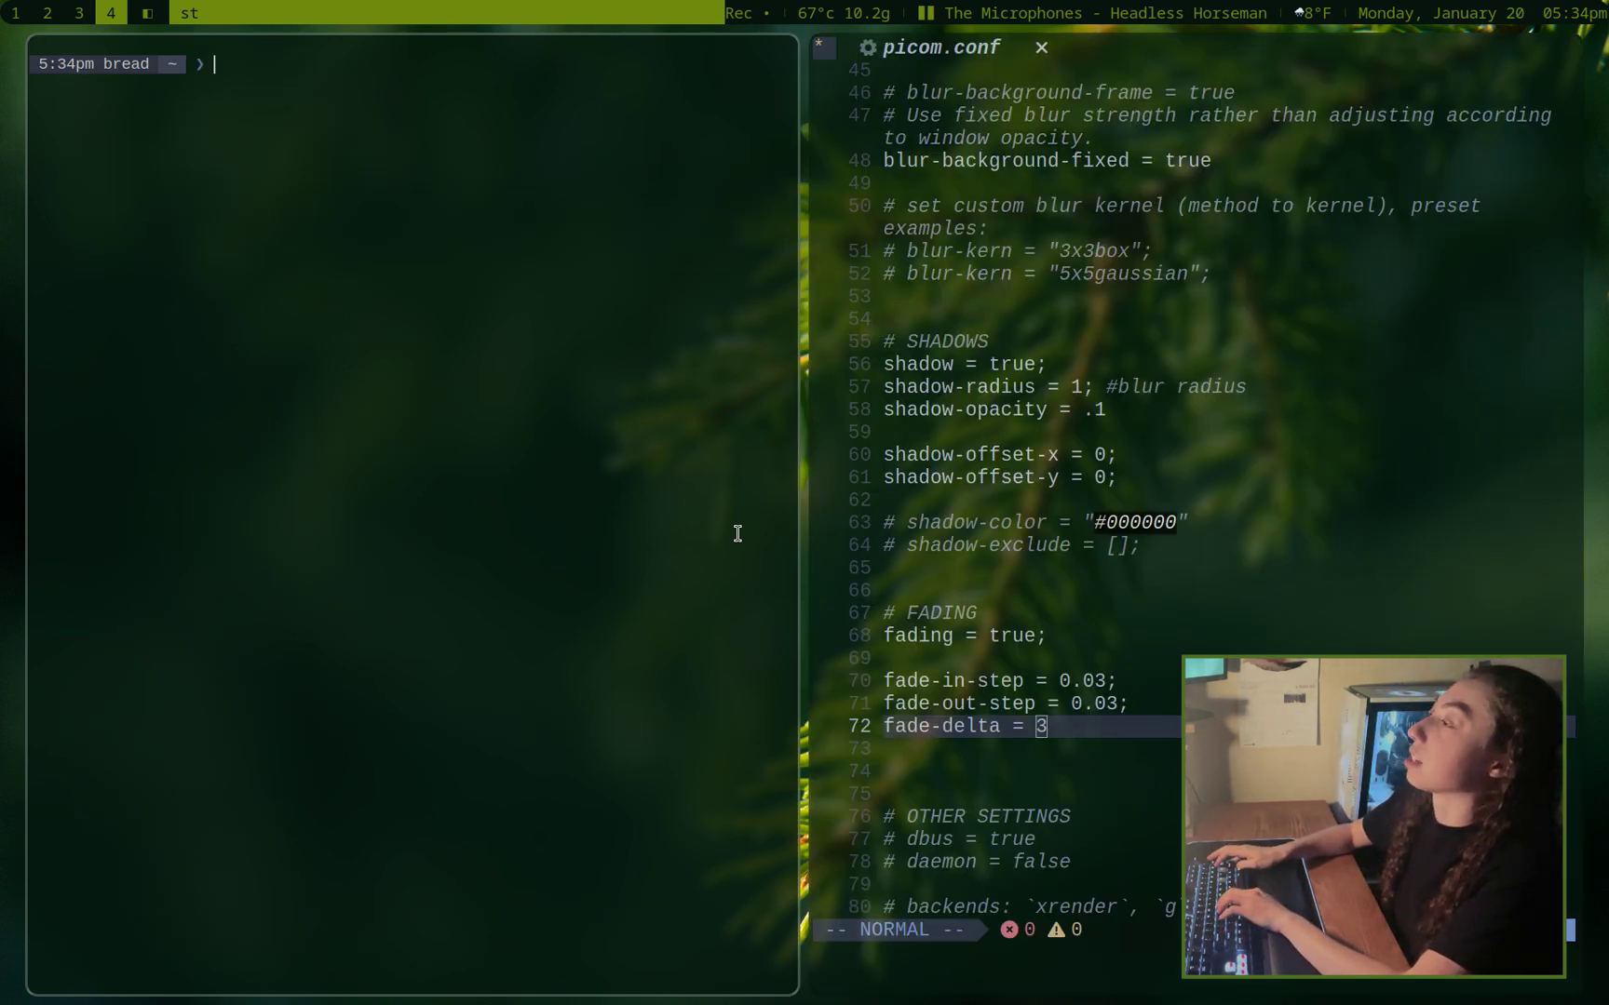
pyautogui.hotkey('ctrl', 'd')
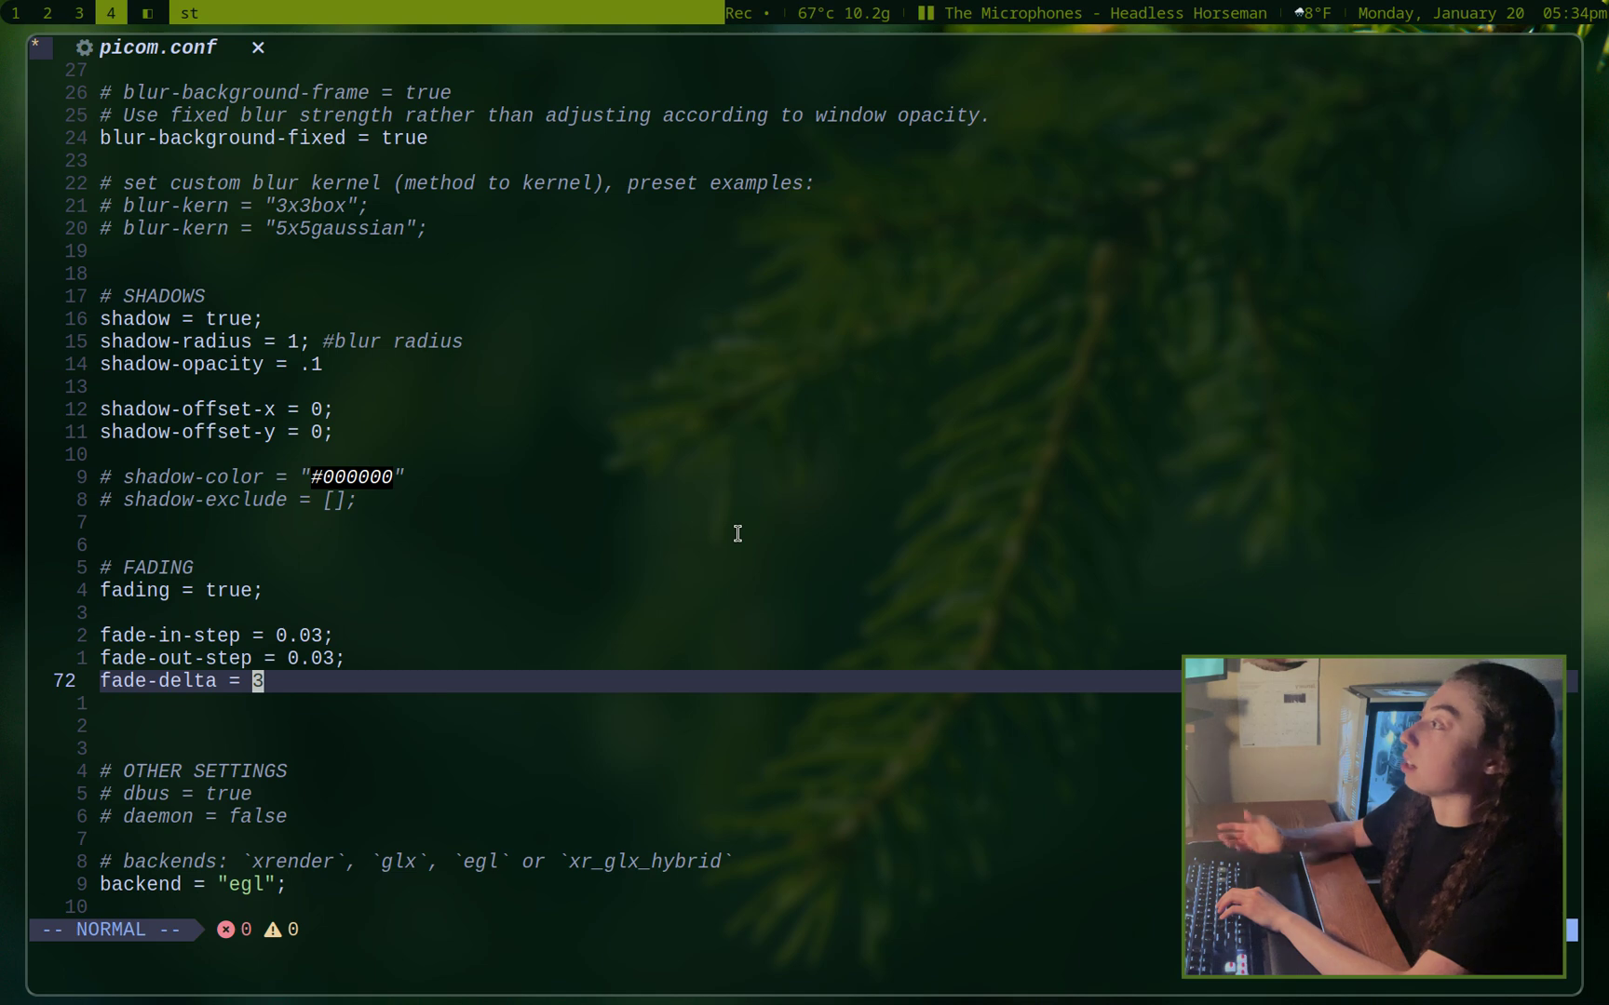
pyautogui.write('r9:w')
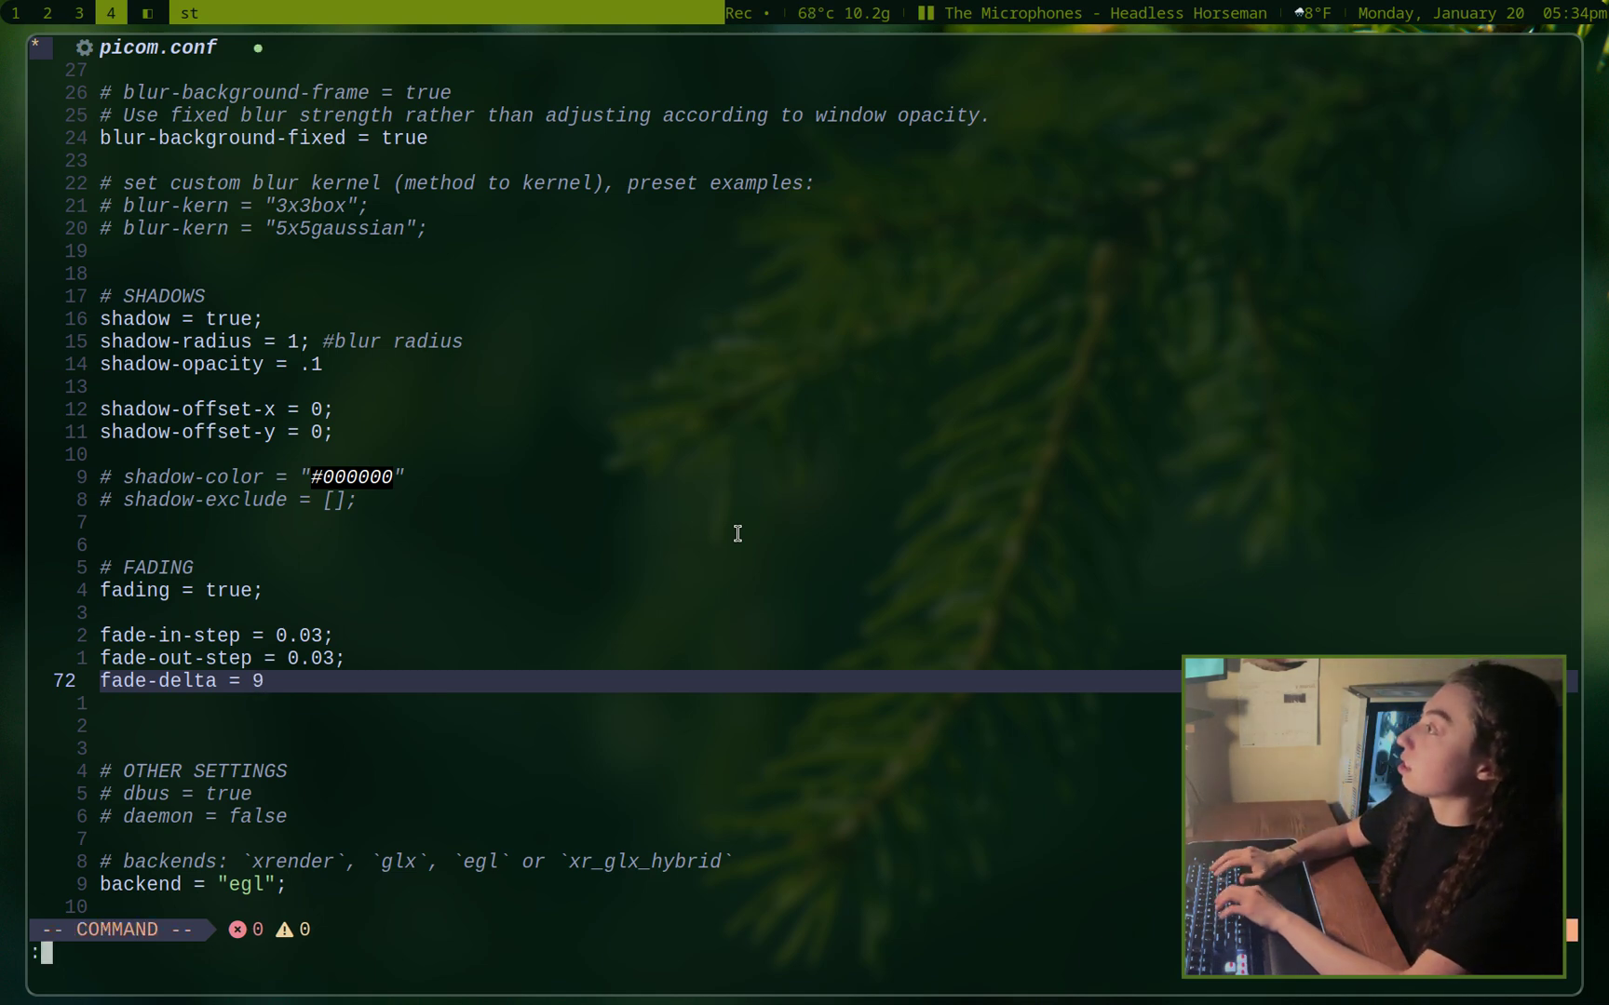
pyautogui.press('Return')
pyautogui.press('super+Return')
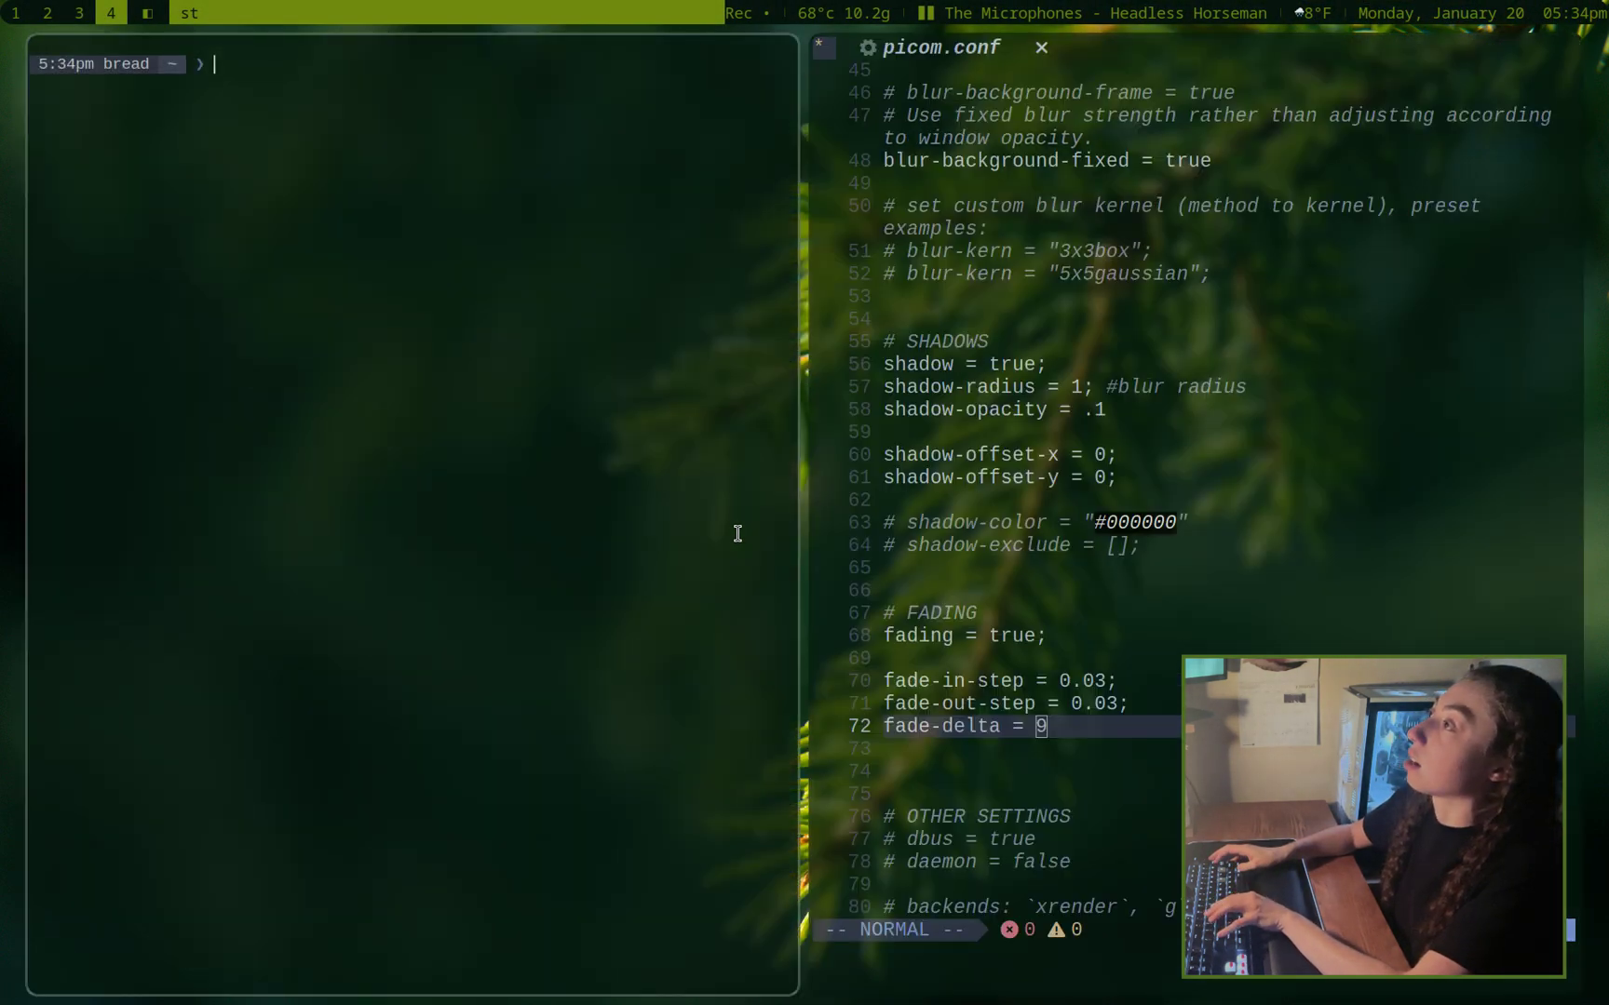
pyautogui.press('super+Return')
pyautogui.press('super+Return')
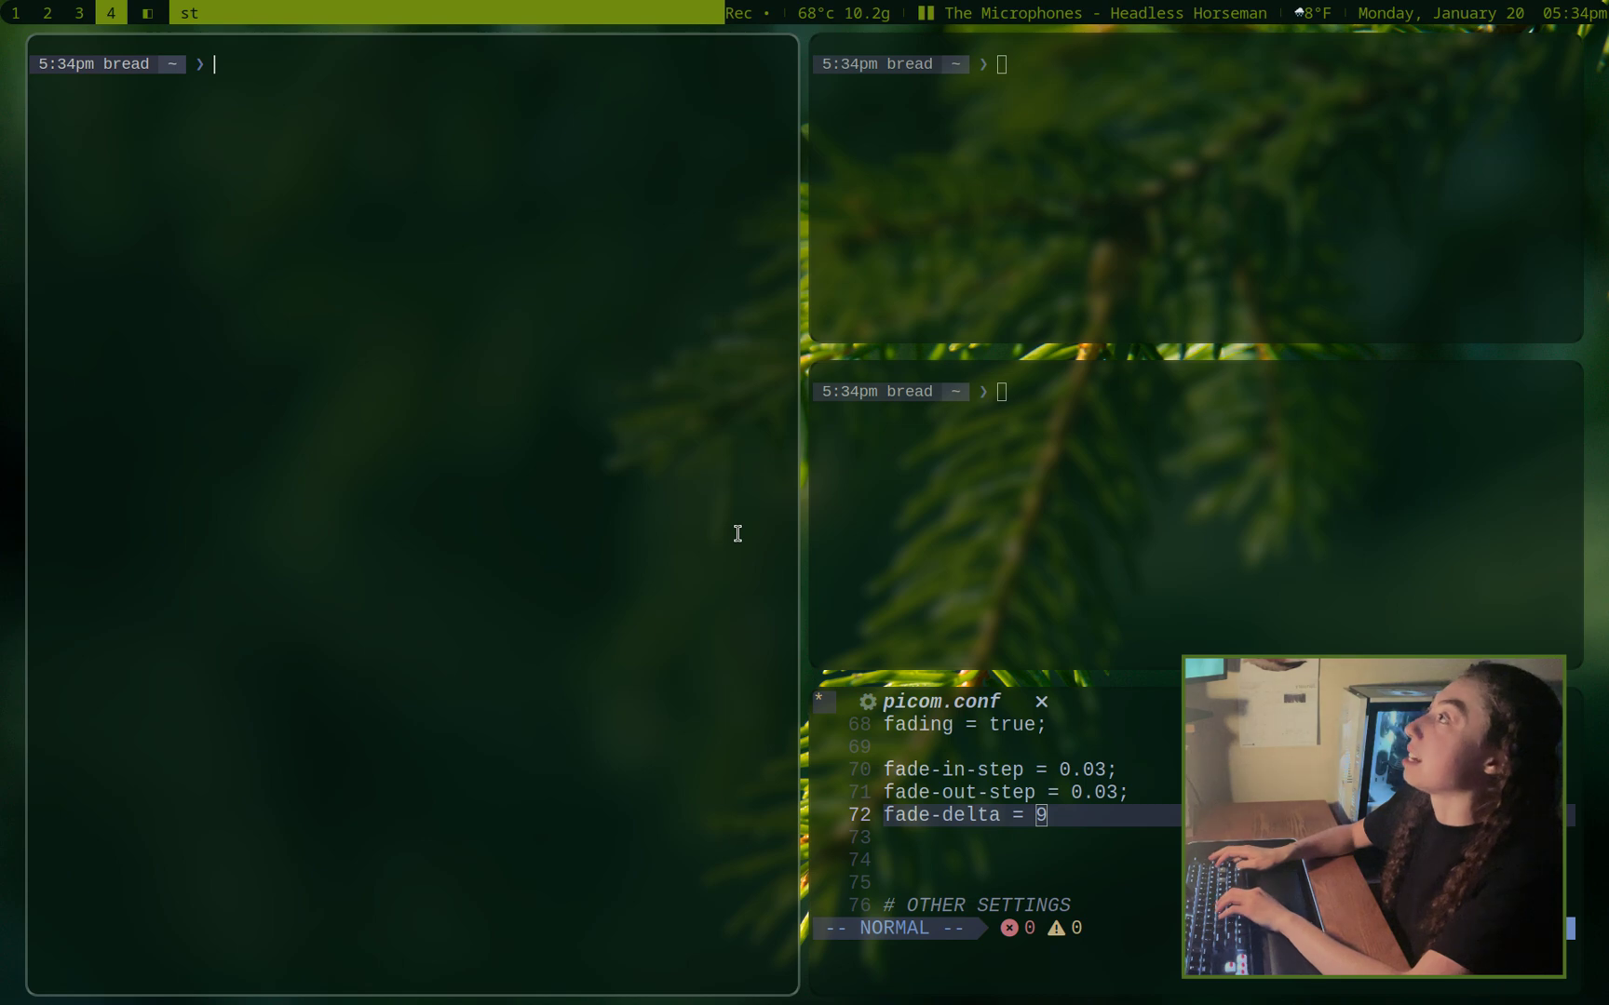
pyautogui.press('super+shift+c')
pyautogui.press('super+shift+c')
pyautogui.press('super+shift+c')
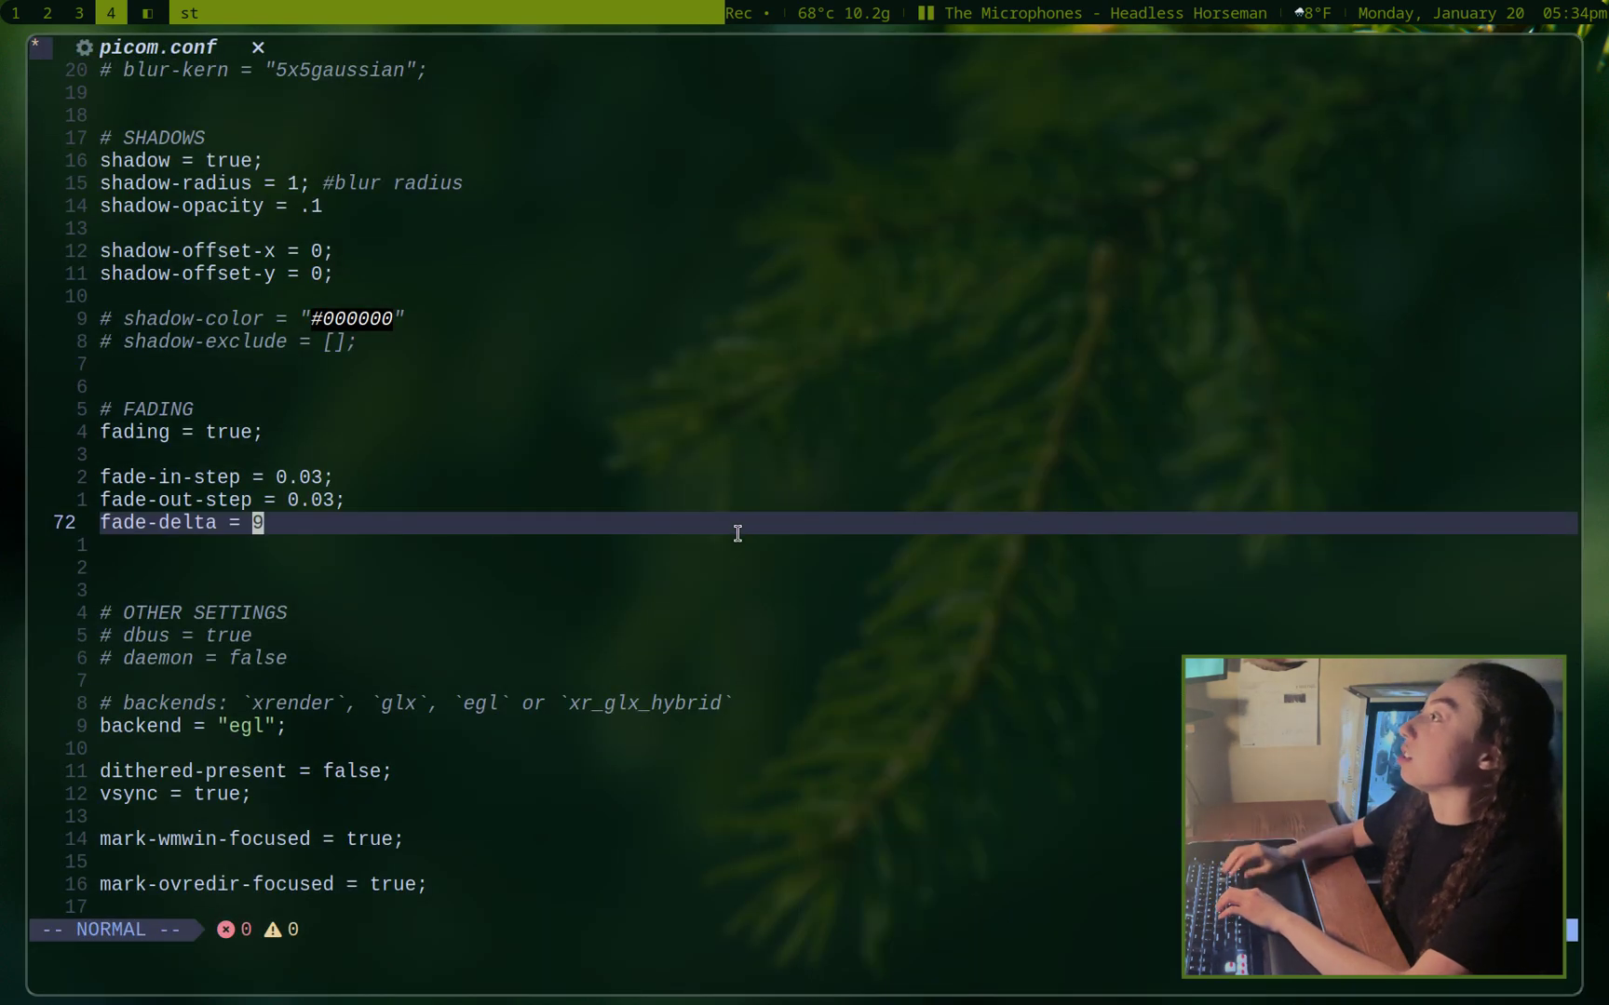
pyautogui.write('u:w')
pyautogui.press('Return')
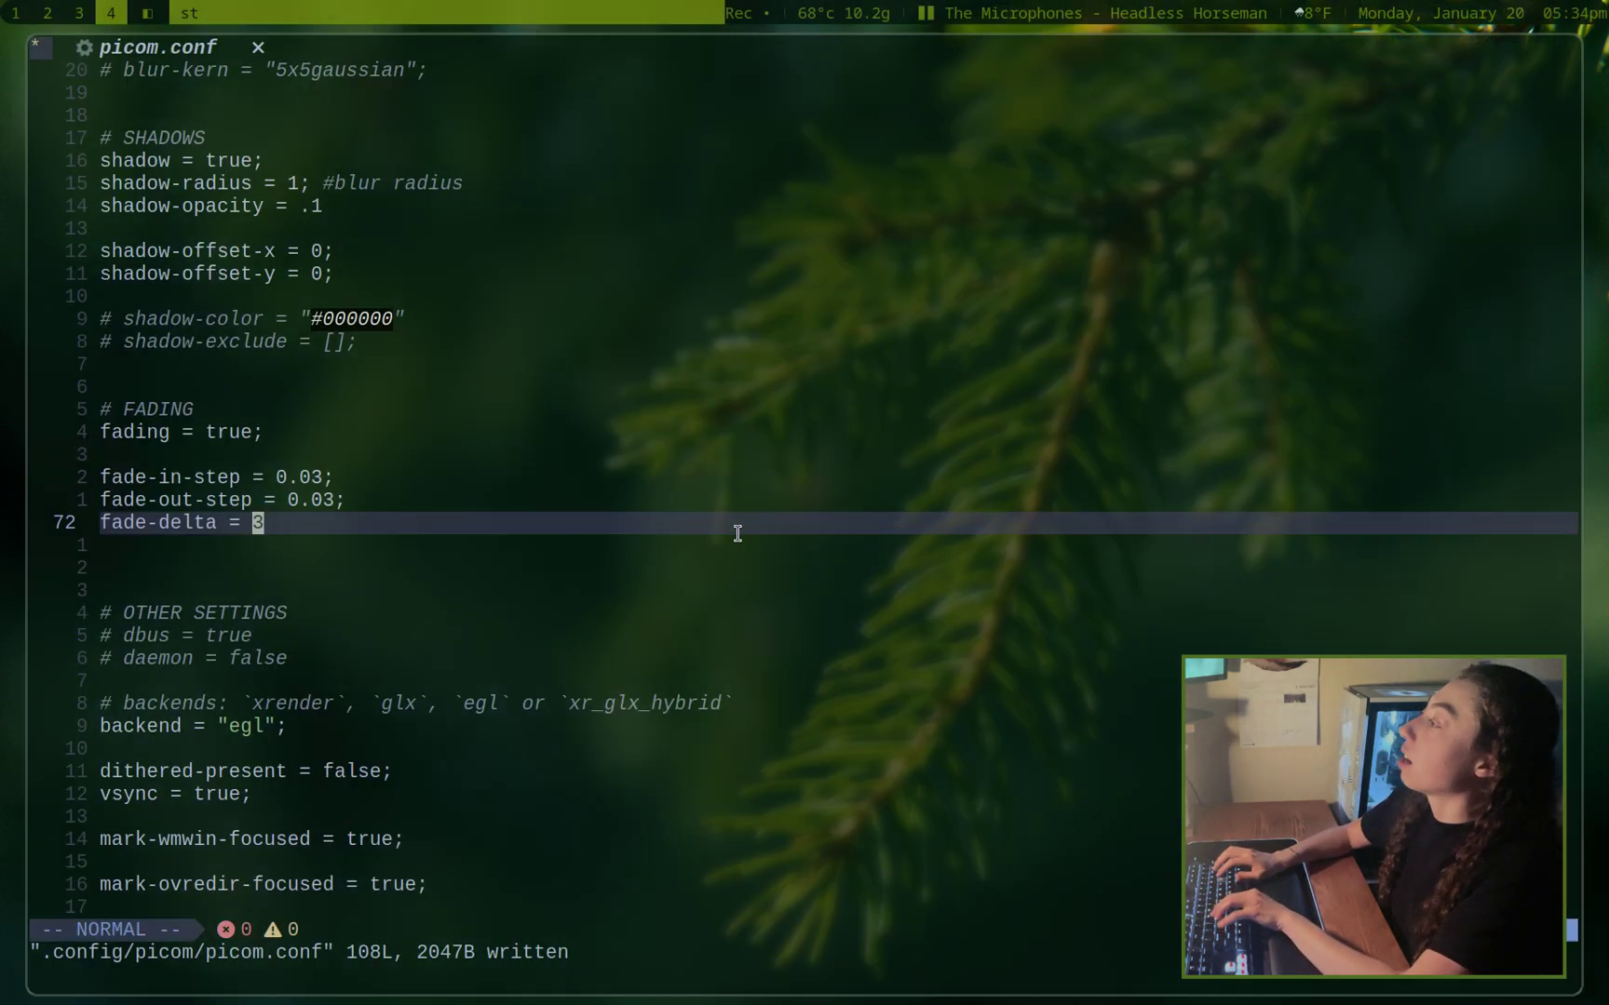
pyautogui.press('k')
pyautogui.press('k')
pyautogui.press('k')
pyautogui.press('k')
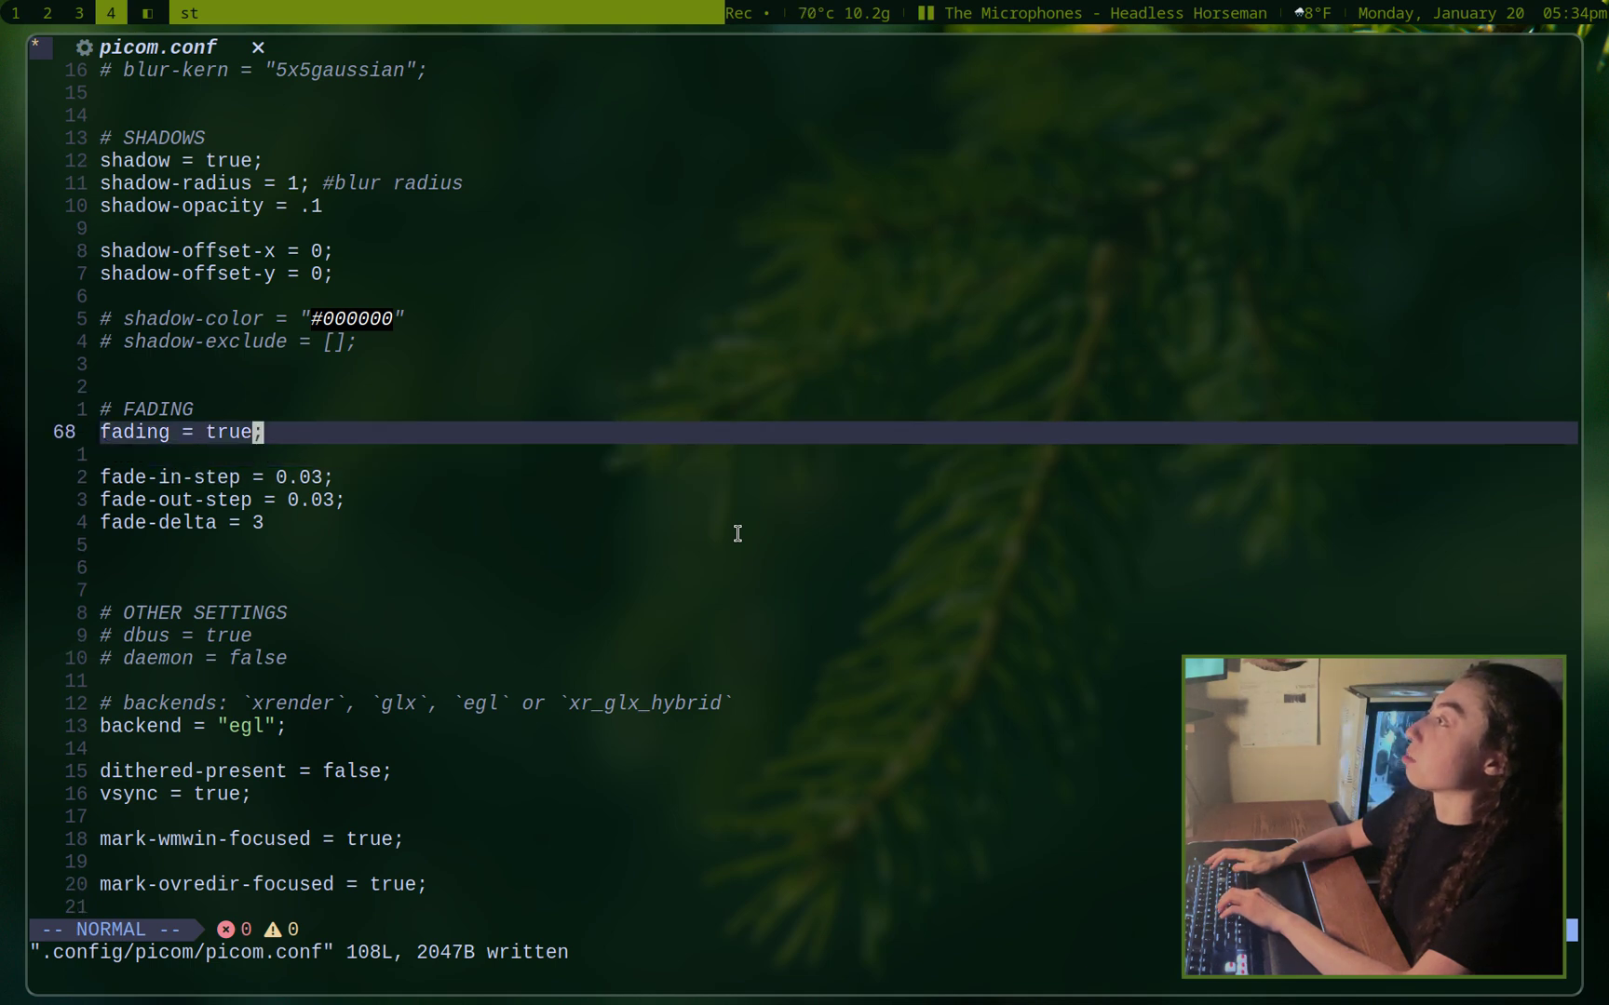
pyautogui.press('j')
pyautogui.press('super+3')
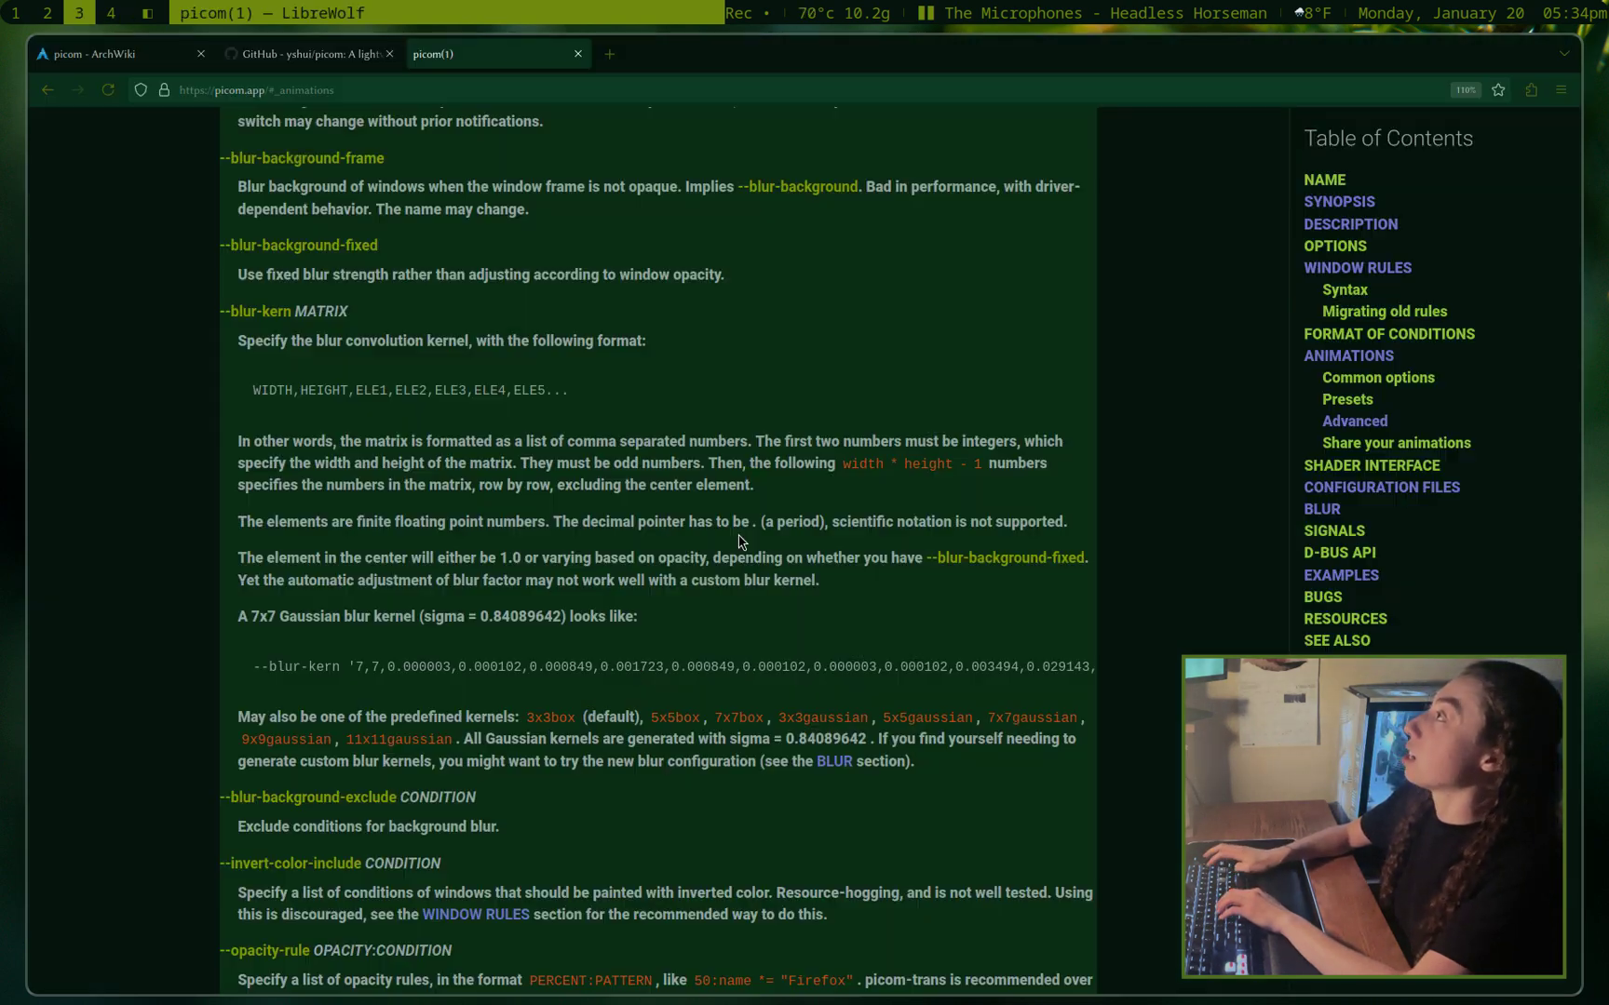
pyautogui.click(1348, 356)
pyautogui.scroll(-6, 559, 510)
pyautogui.scroll(-10, 211, 444)
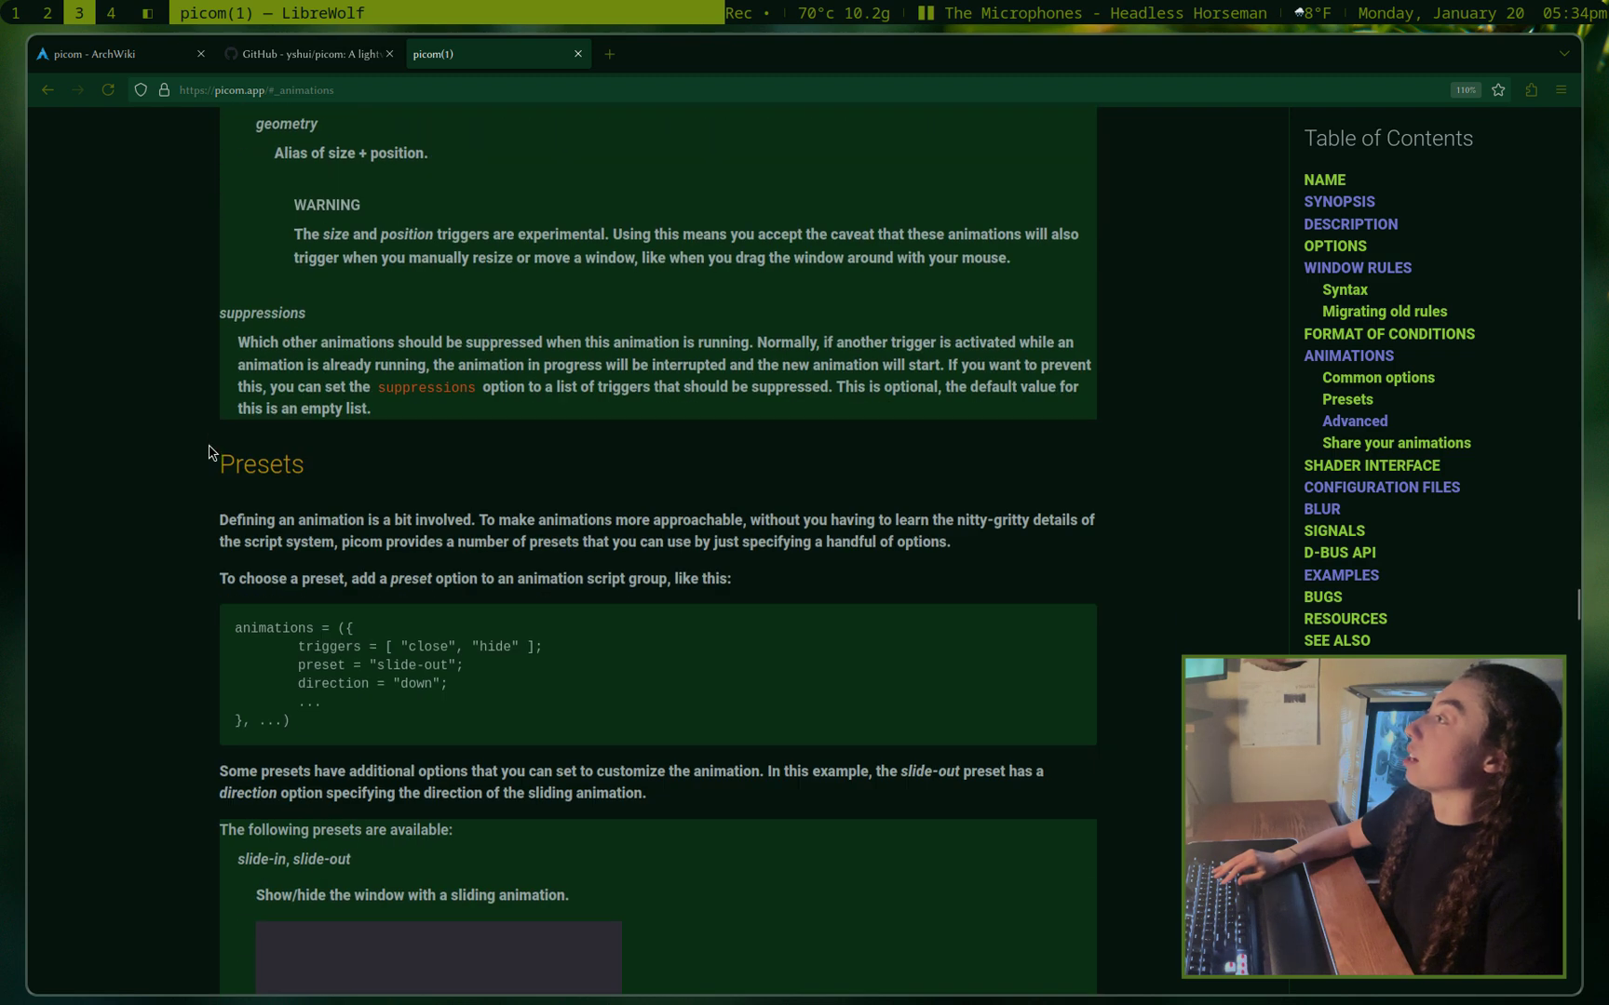
pyautogui.click(277, 450)
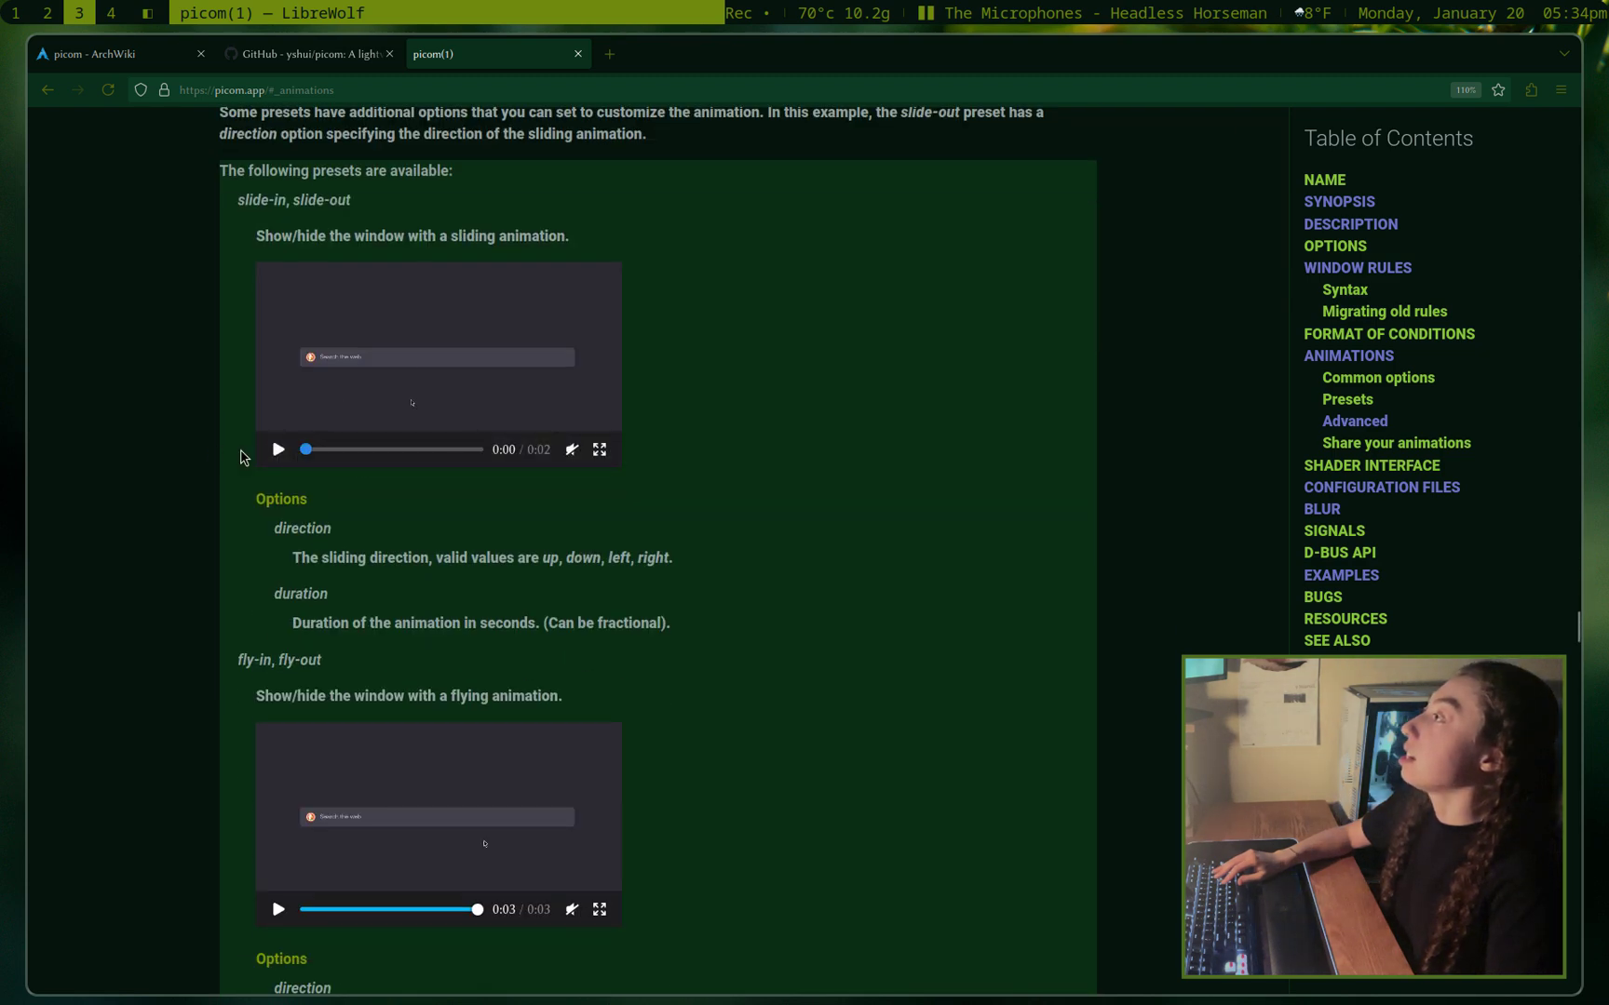
pyautogui.click(279, 450)
pyautogui.click(279, 451)
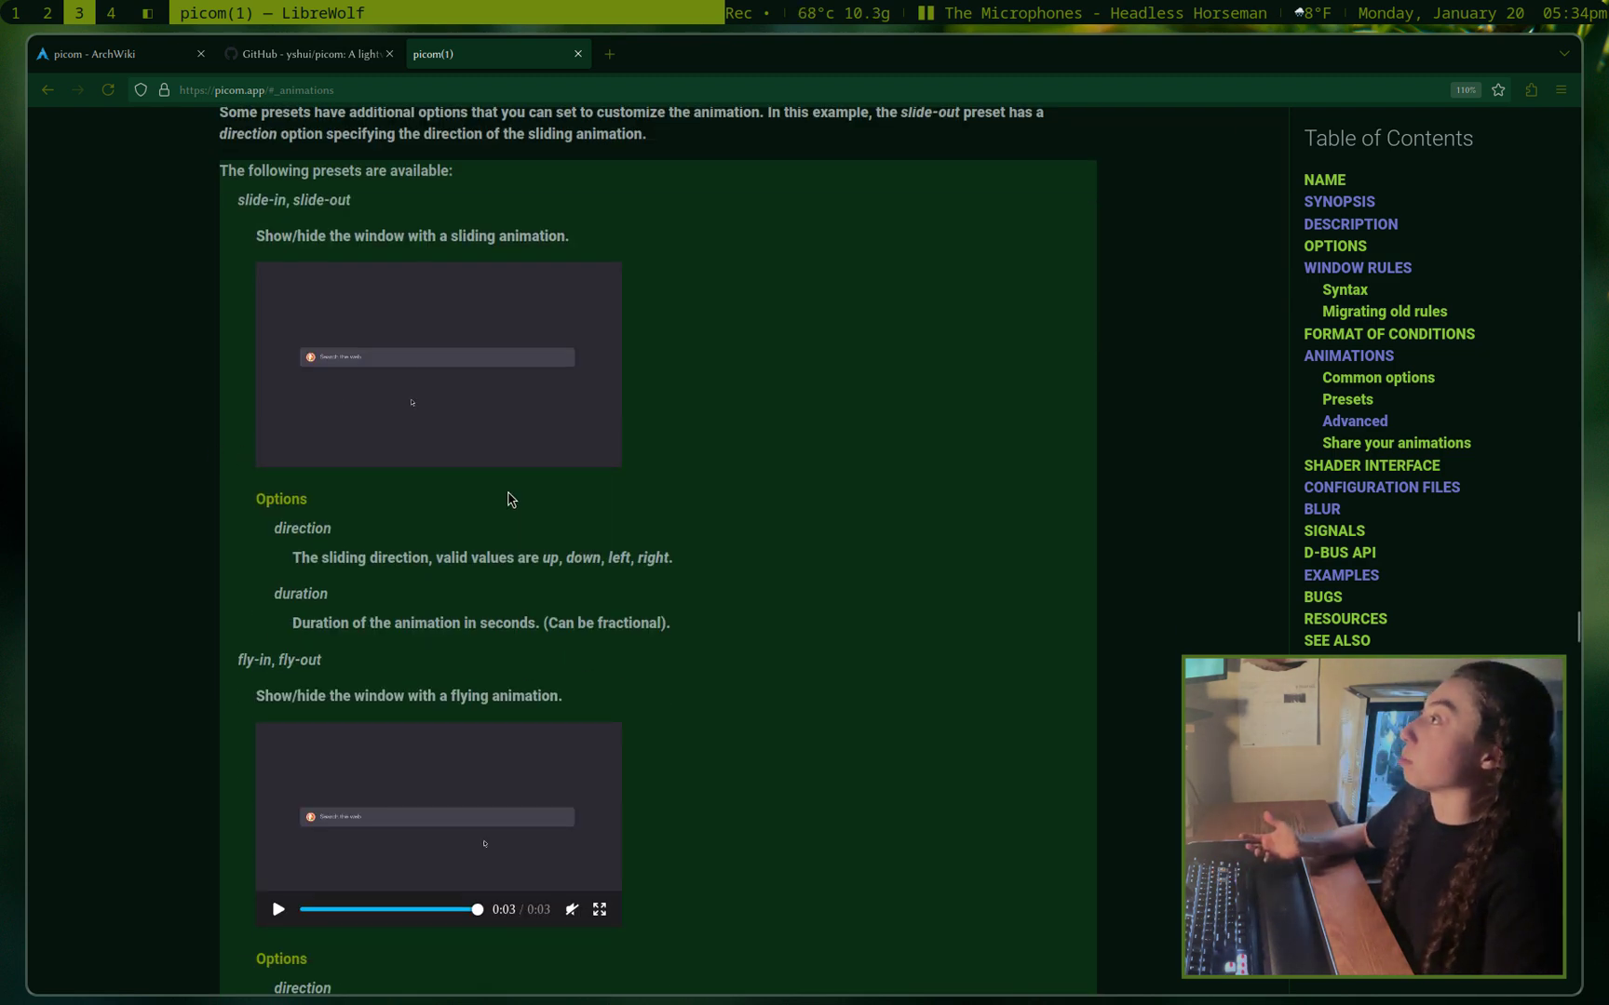
pyautogui.scroll(-3, 280, 456)
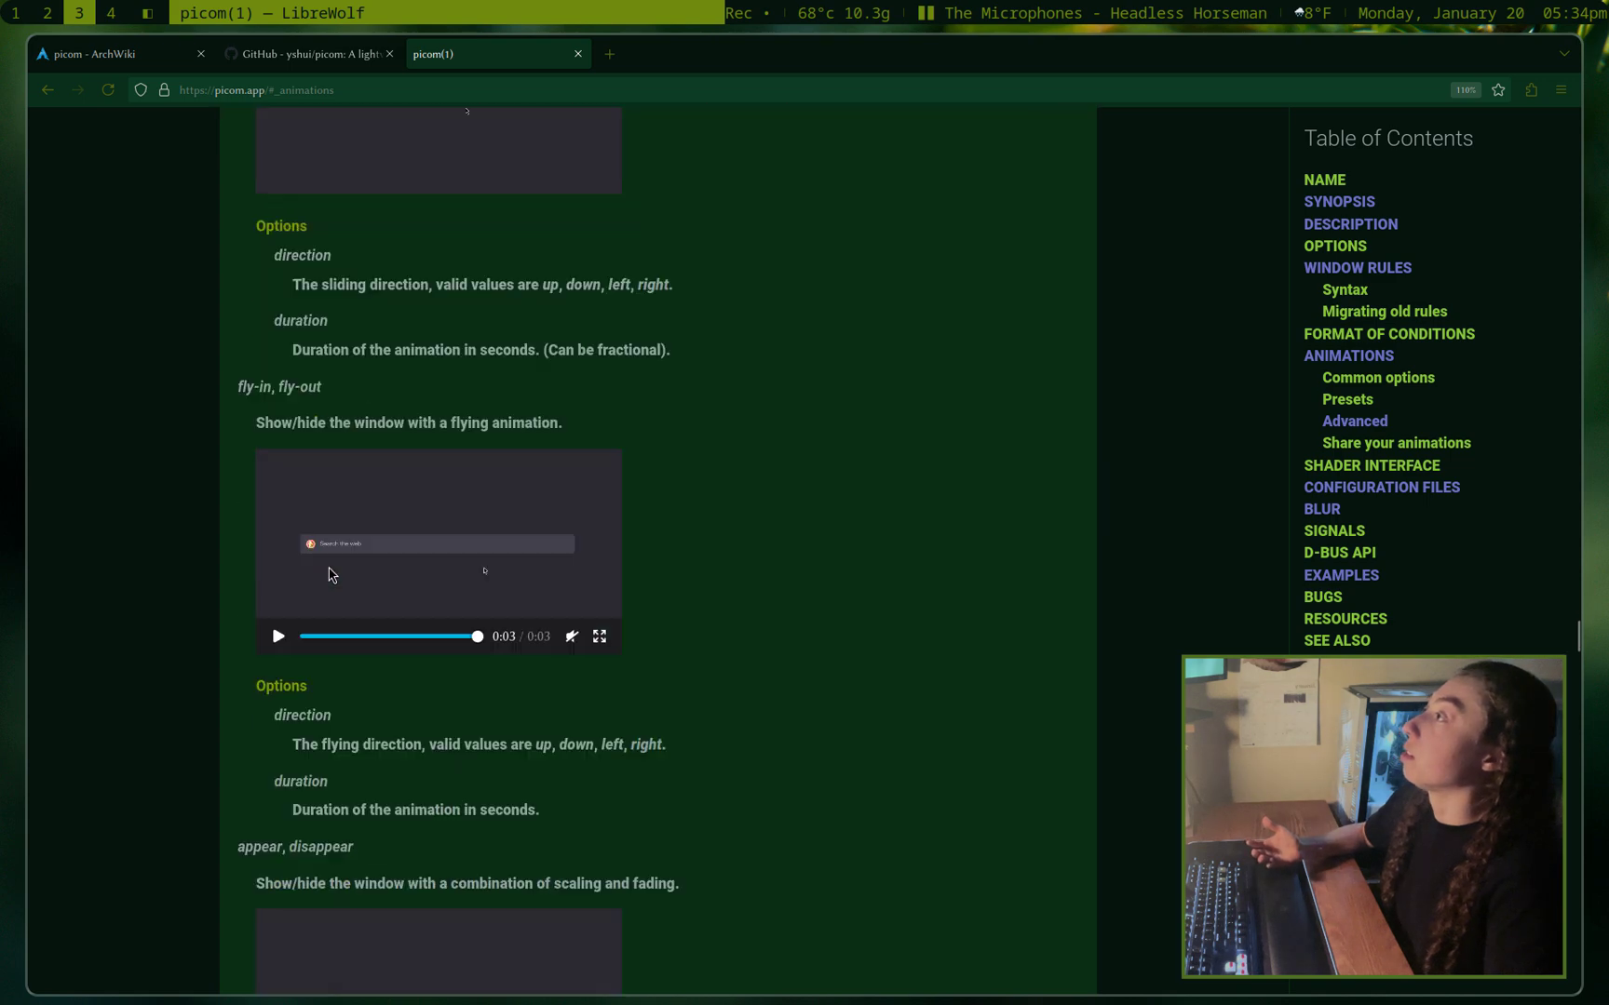
pyautogui.click(277, 608)
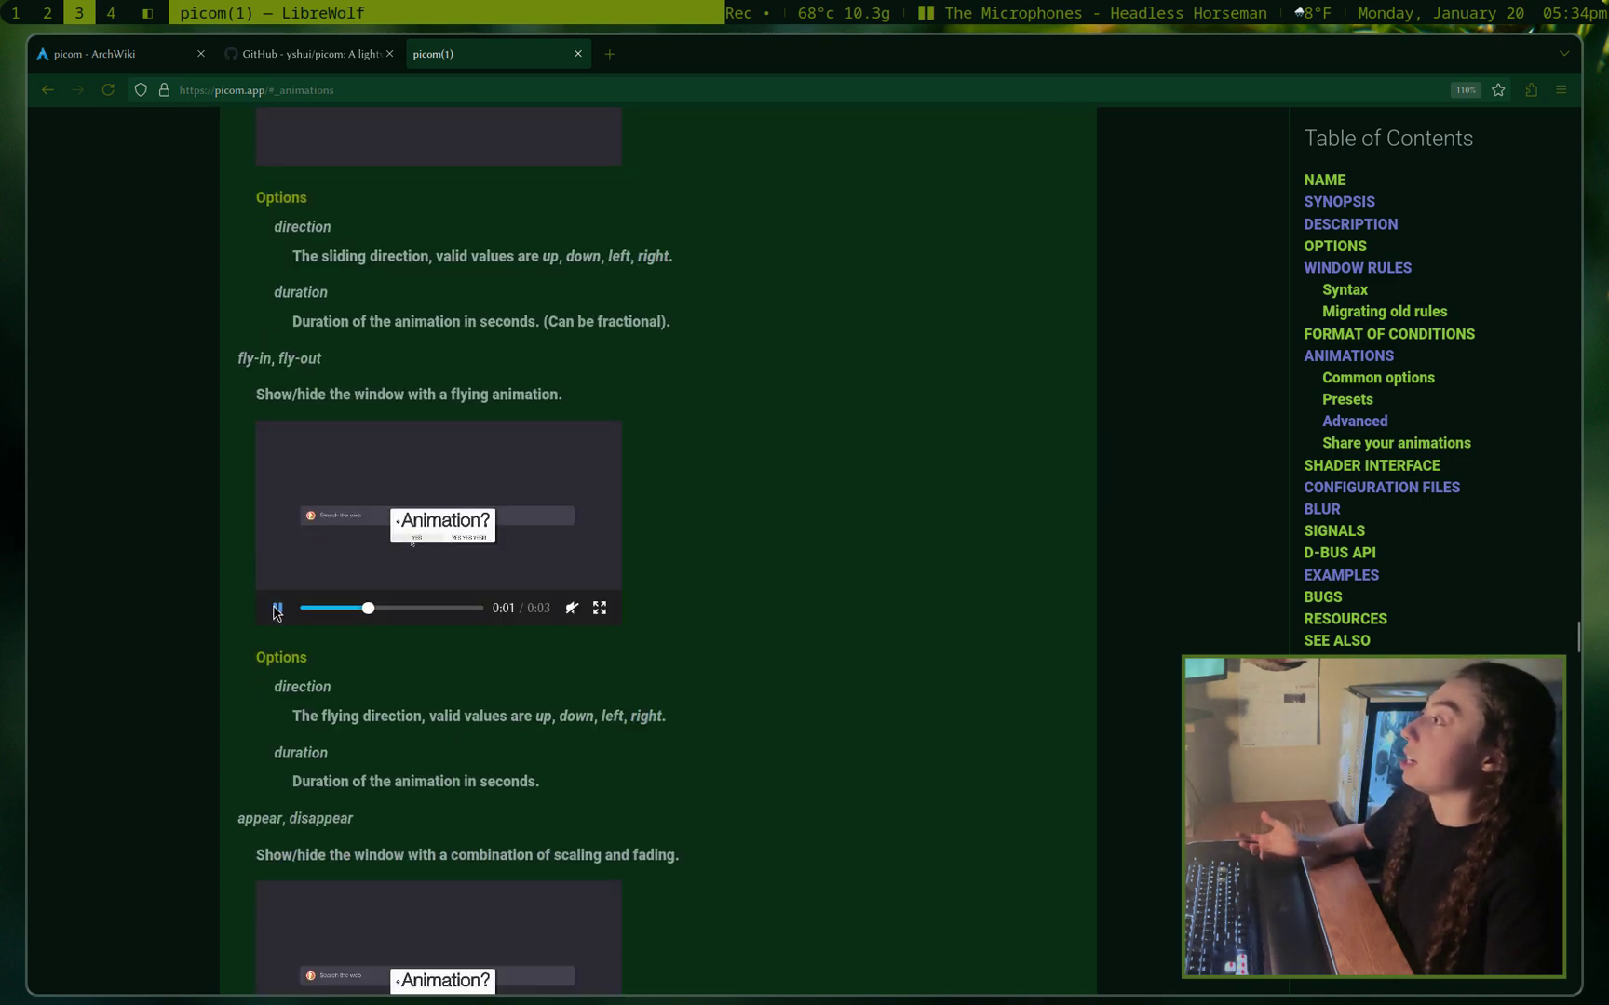
pyautogui.scroll(-10, 232, 635)
pyautogui.scroll(-8, 295, 391)
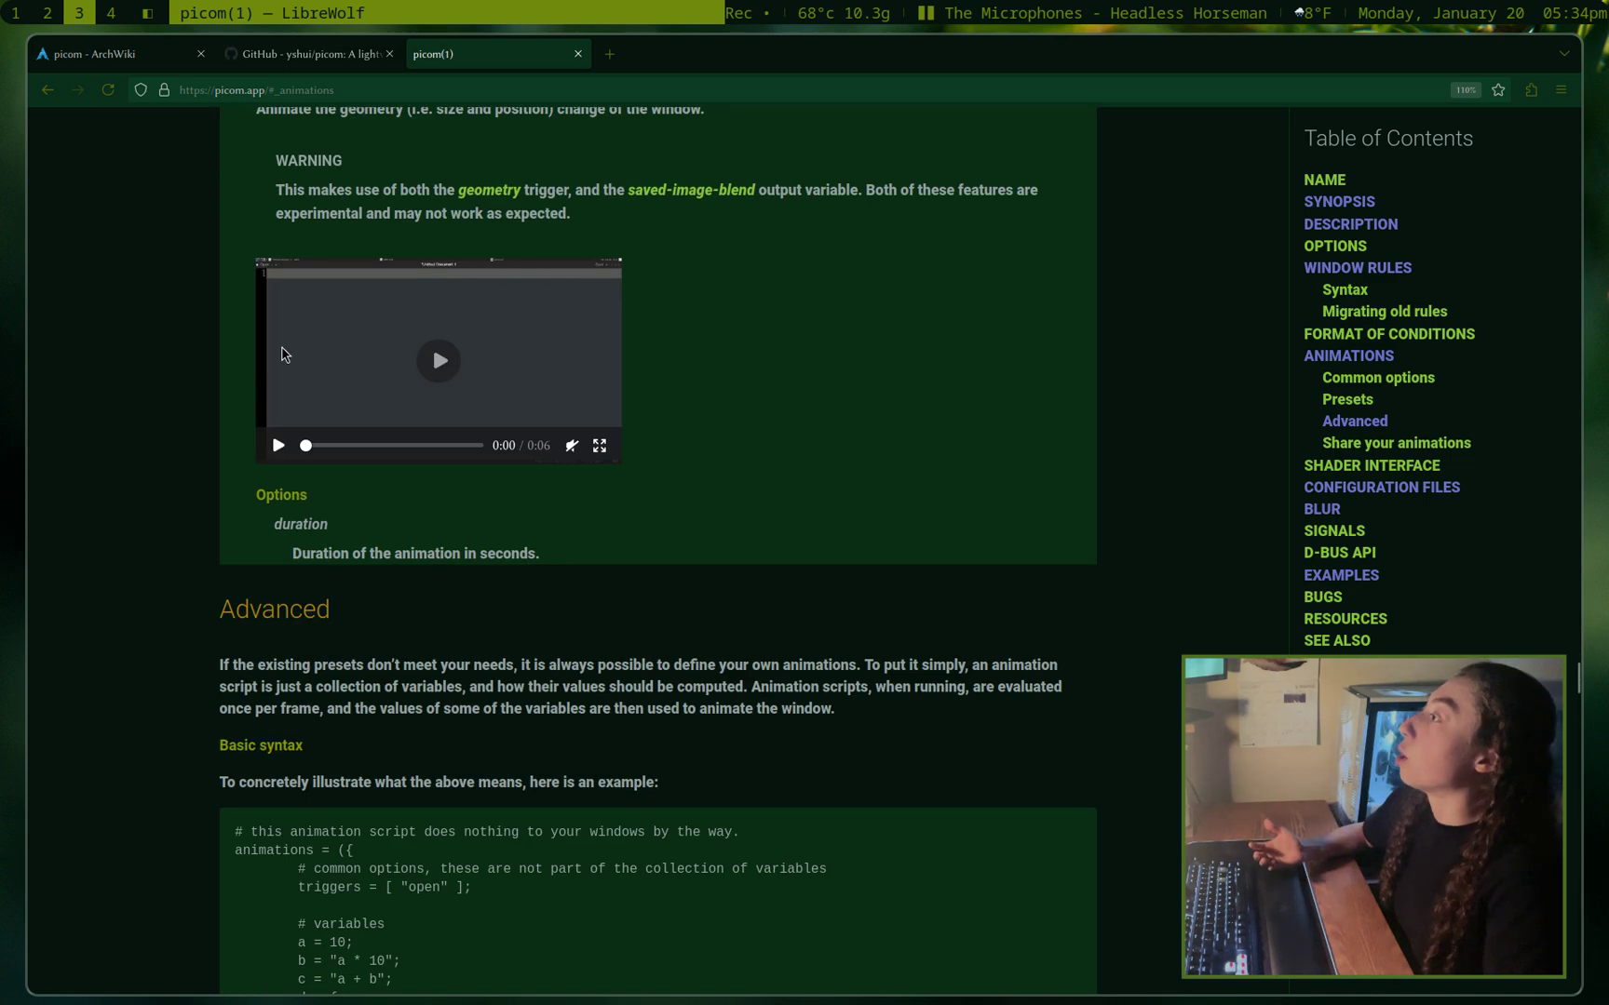
pyautogui.scroll(3, 287, 409)
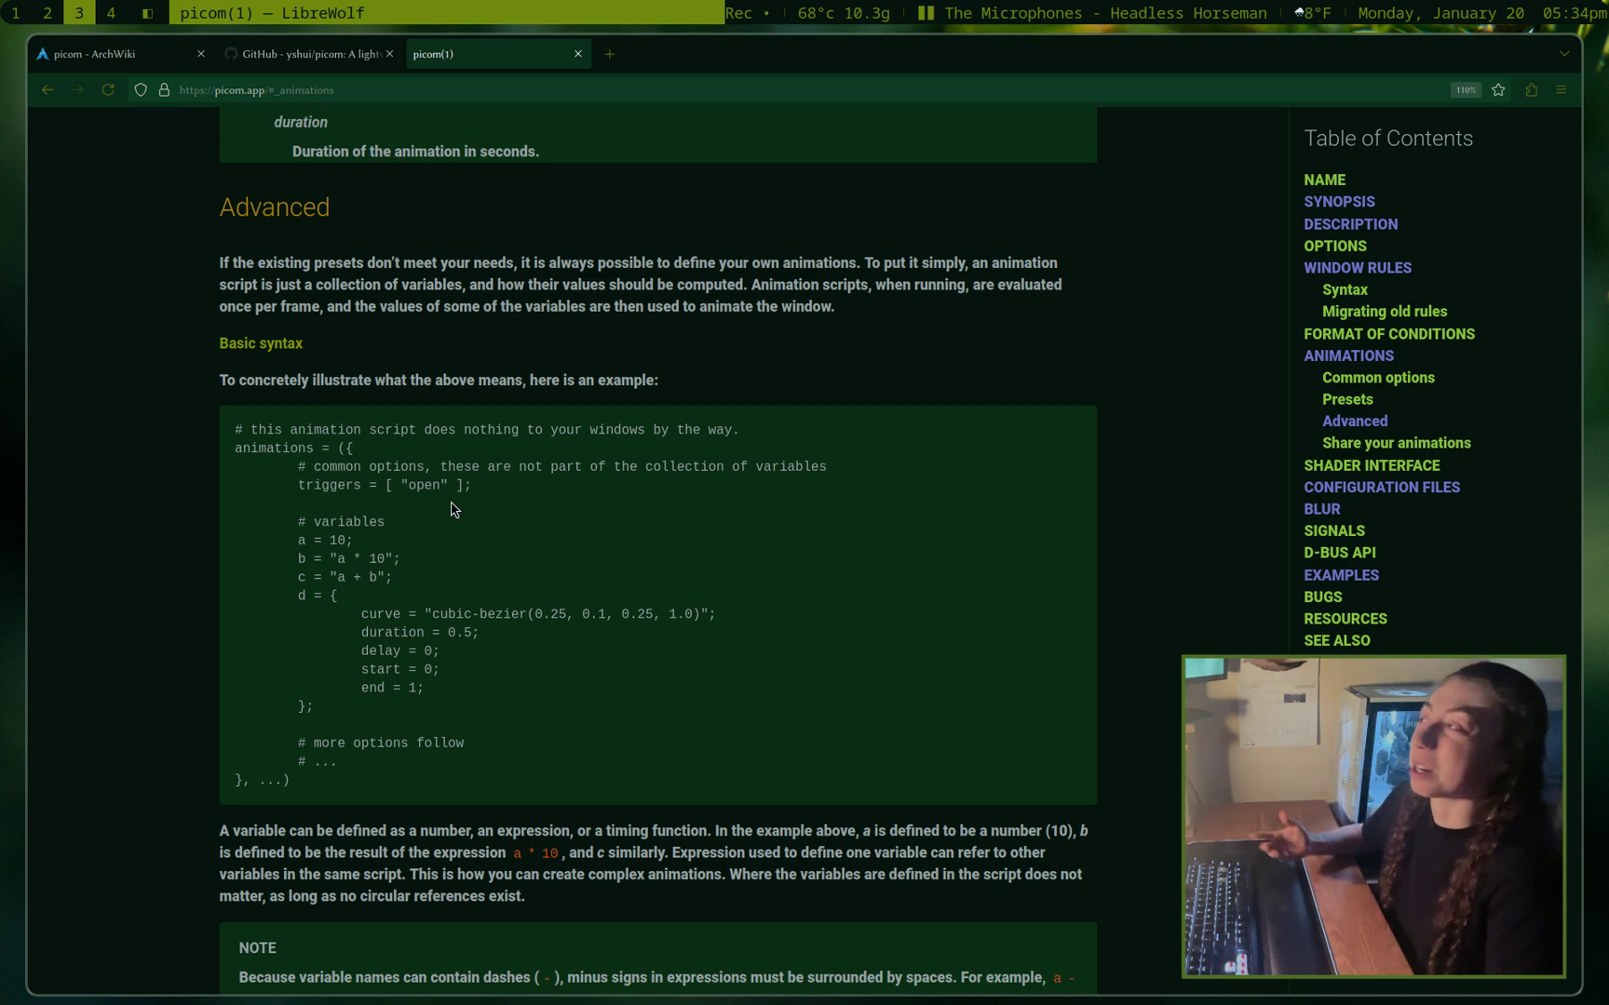
pyautogui.scroll(3, 453, 510)
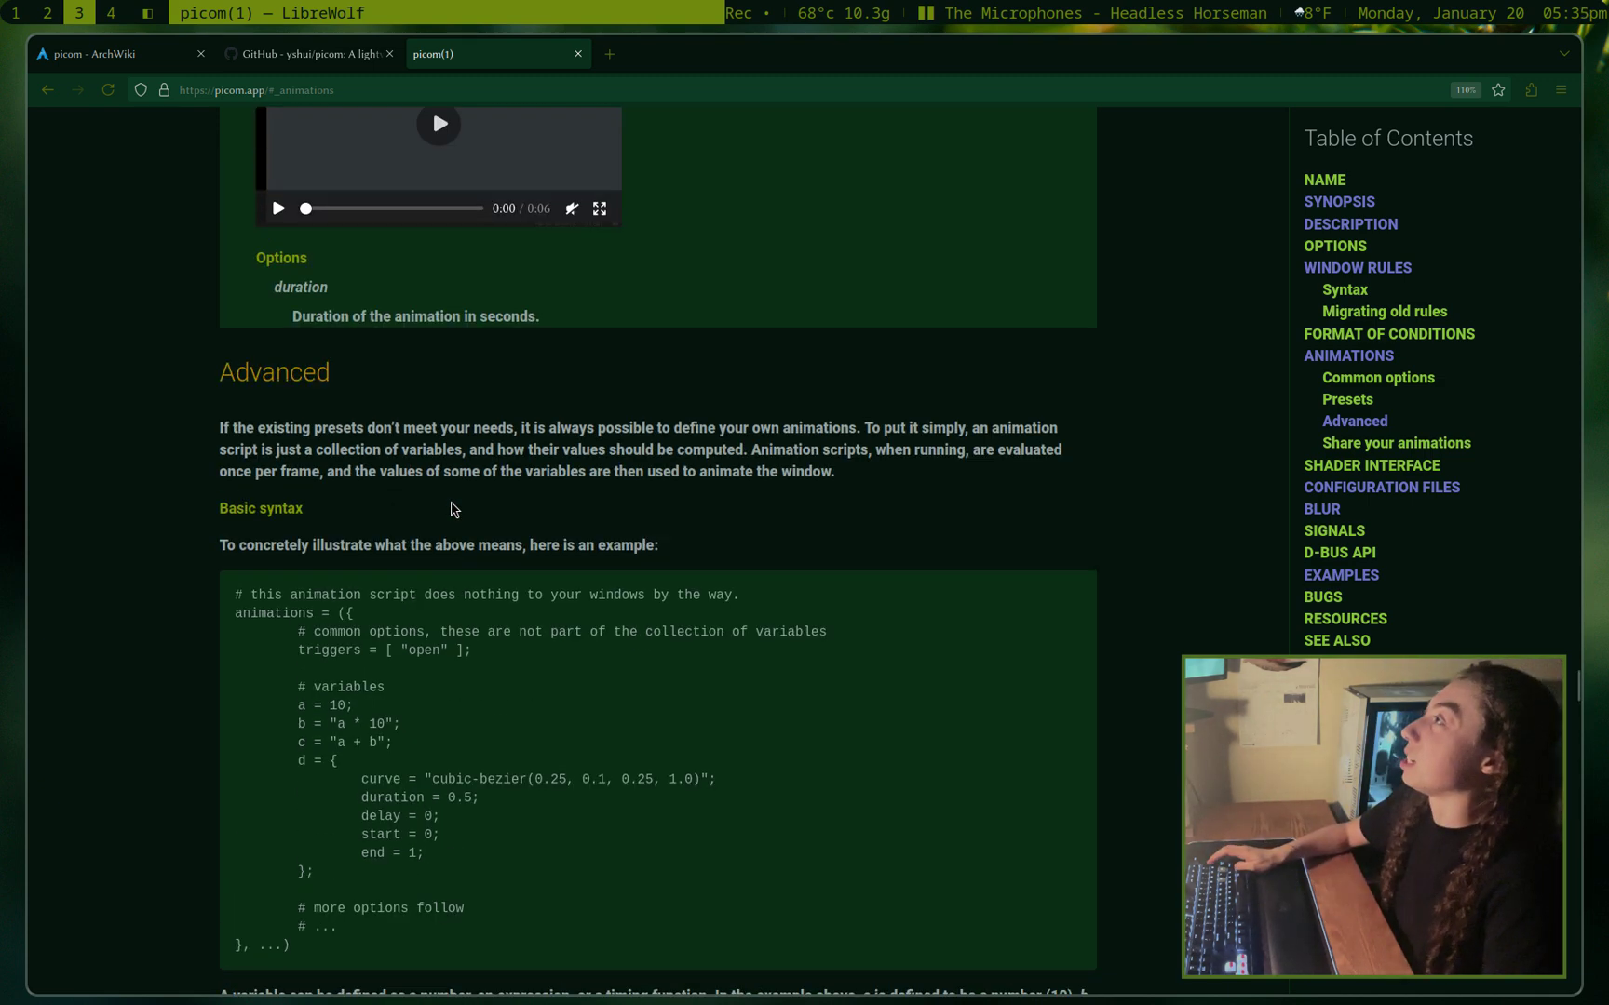
pyautogui.scroll(-2, 554, 470)
pyautogui.press('super+4')
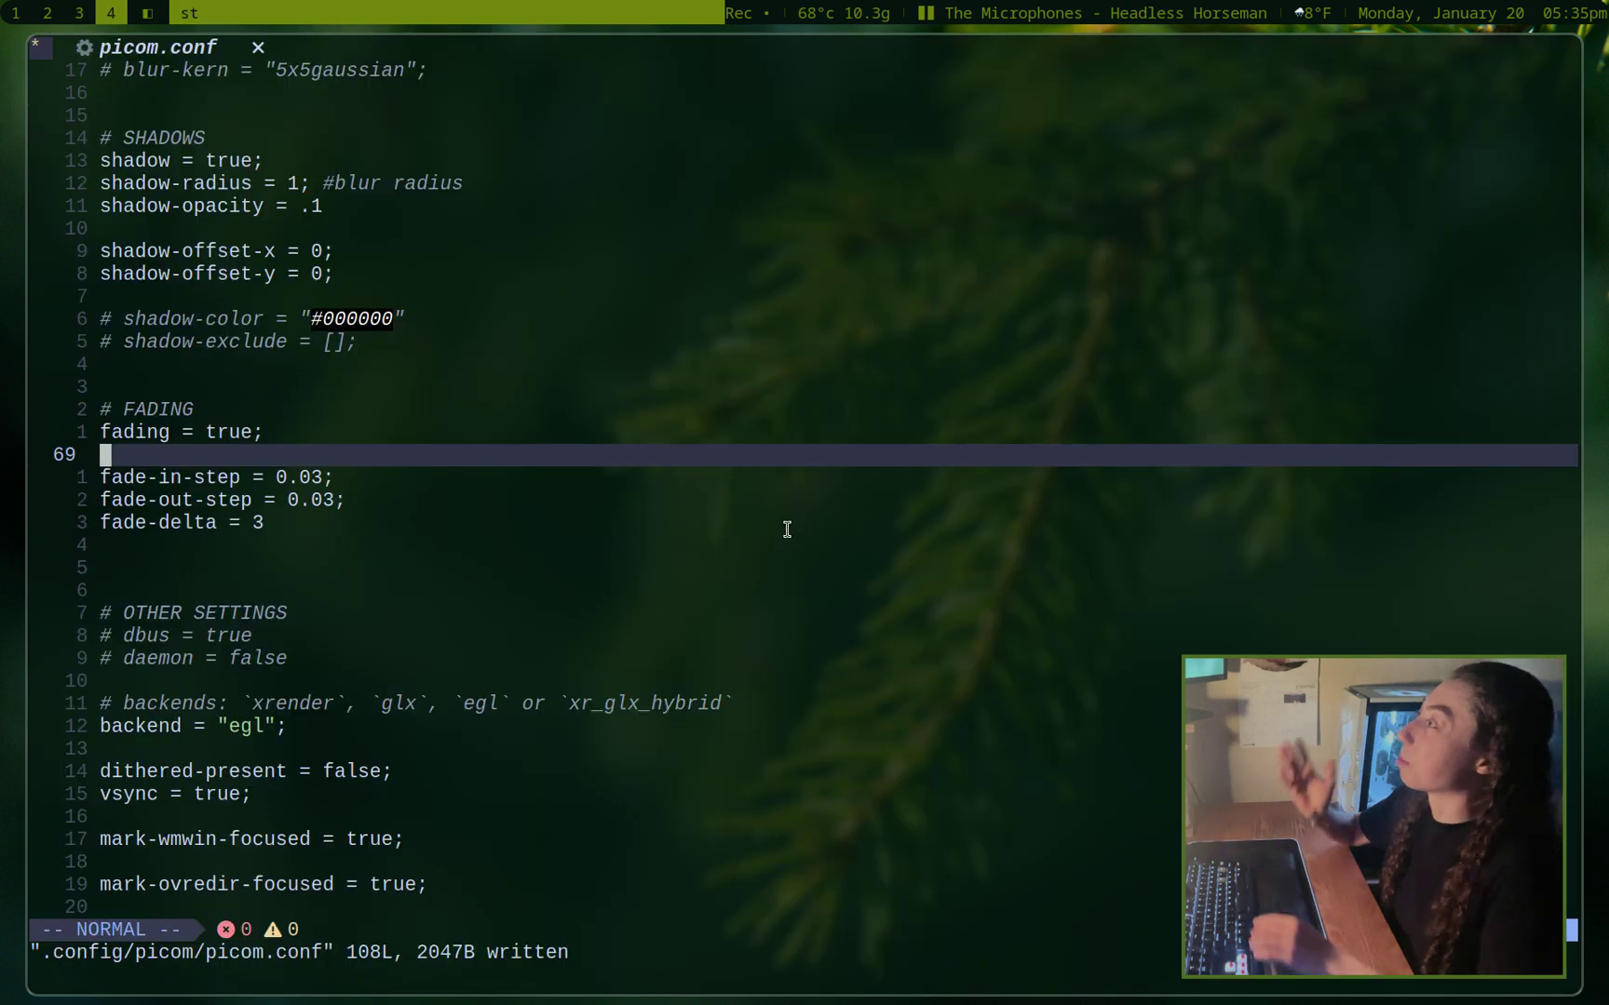
pyautogui.press('j')
pyautogui.press('j')
pyautogui.press('j')
pyautogui.press('j')
pyautogui.press('j')
pyautogui.press('j')
pyautogui.press('j')
pyautogui.press('j')
pyautogui.press('j')
pyautogui.press('j')
pyautogui.press('j')
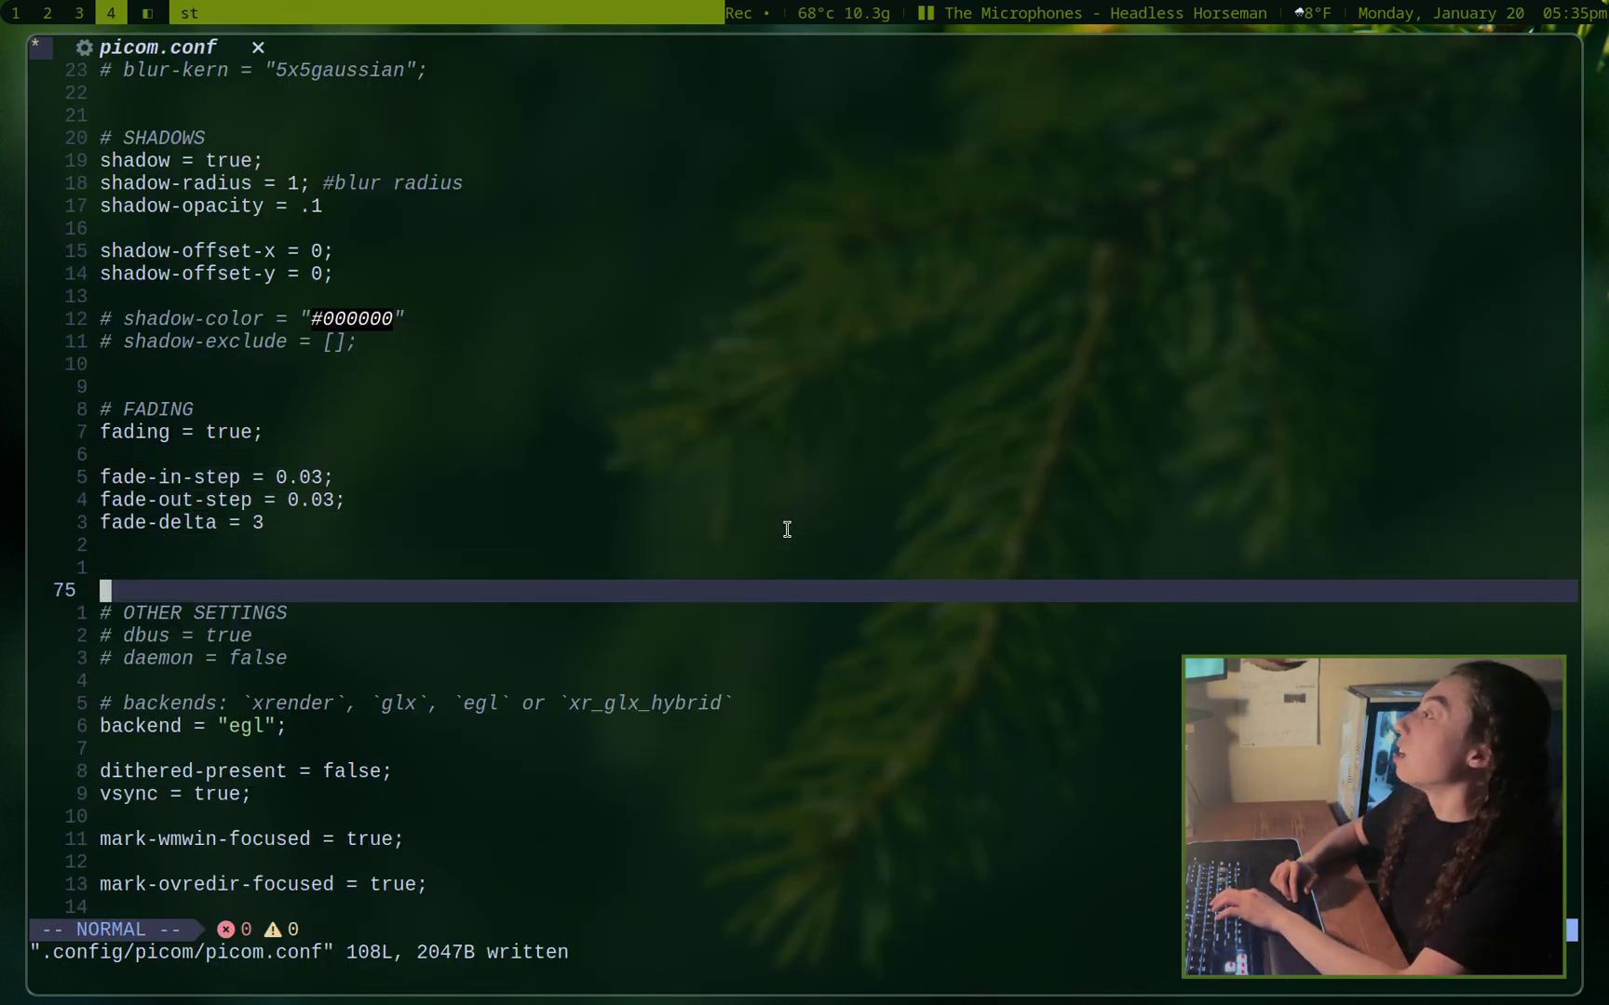
pyautogui.press('j')
pyautogui.press('j')
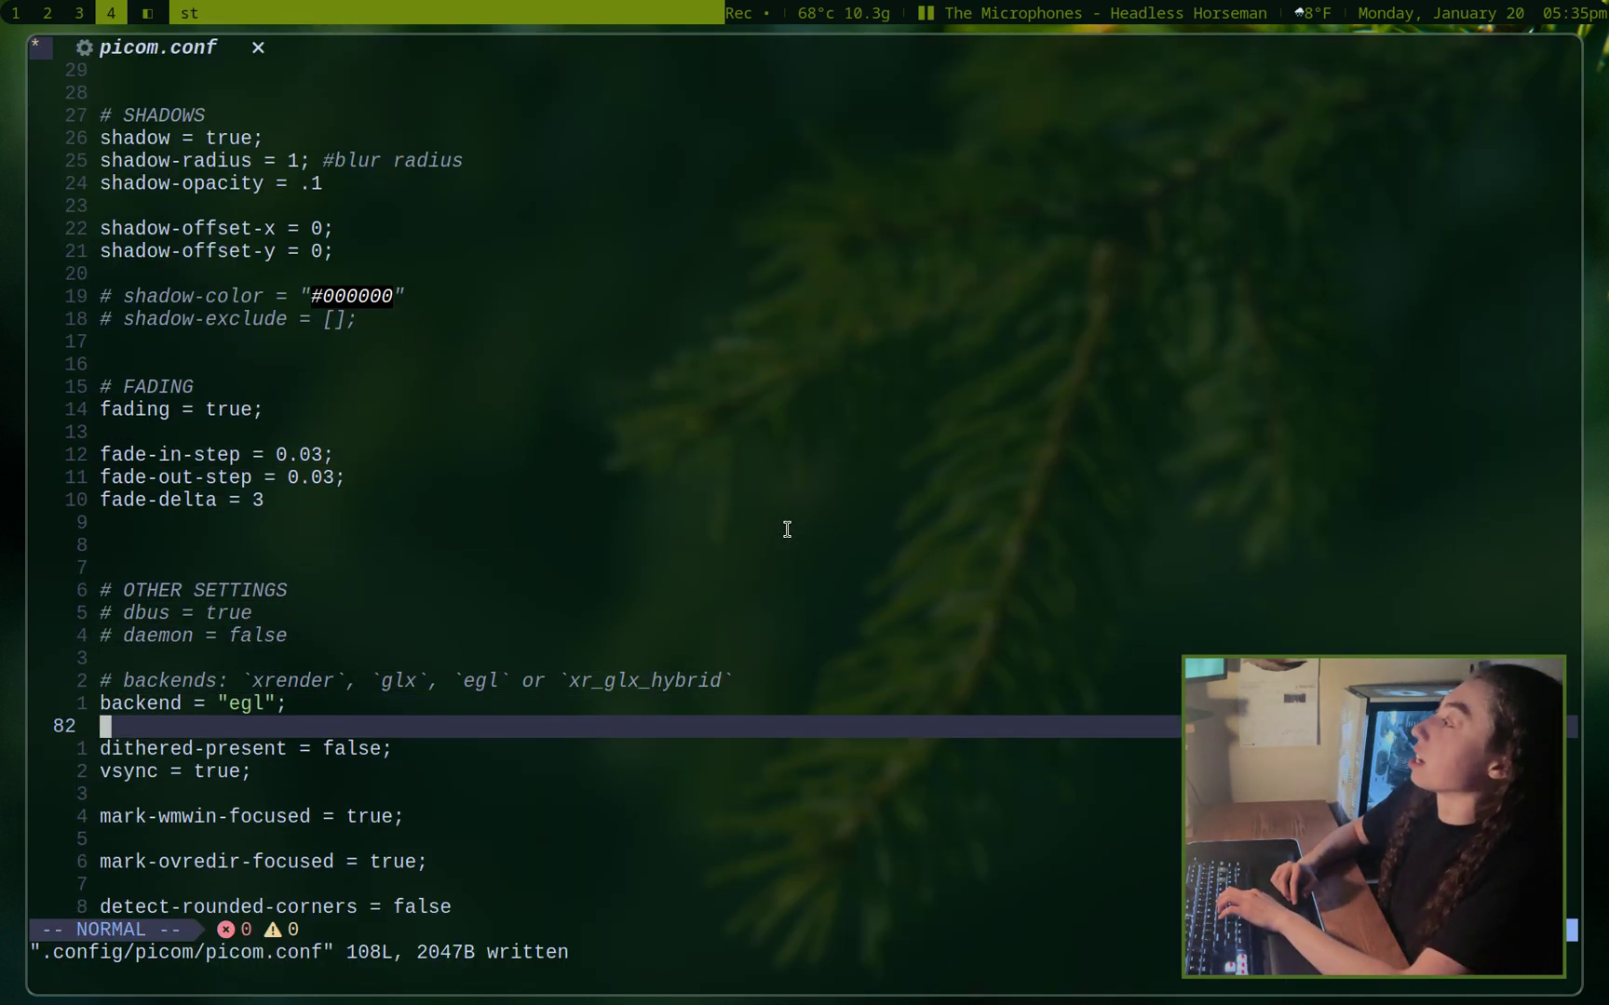
pyautogui.press('k')
pyautogui.press('k')
pyautogui.press('j')
pyautogui.press('k')
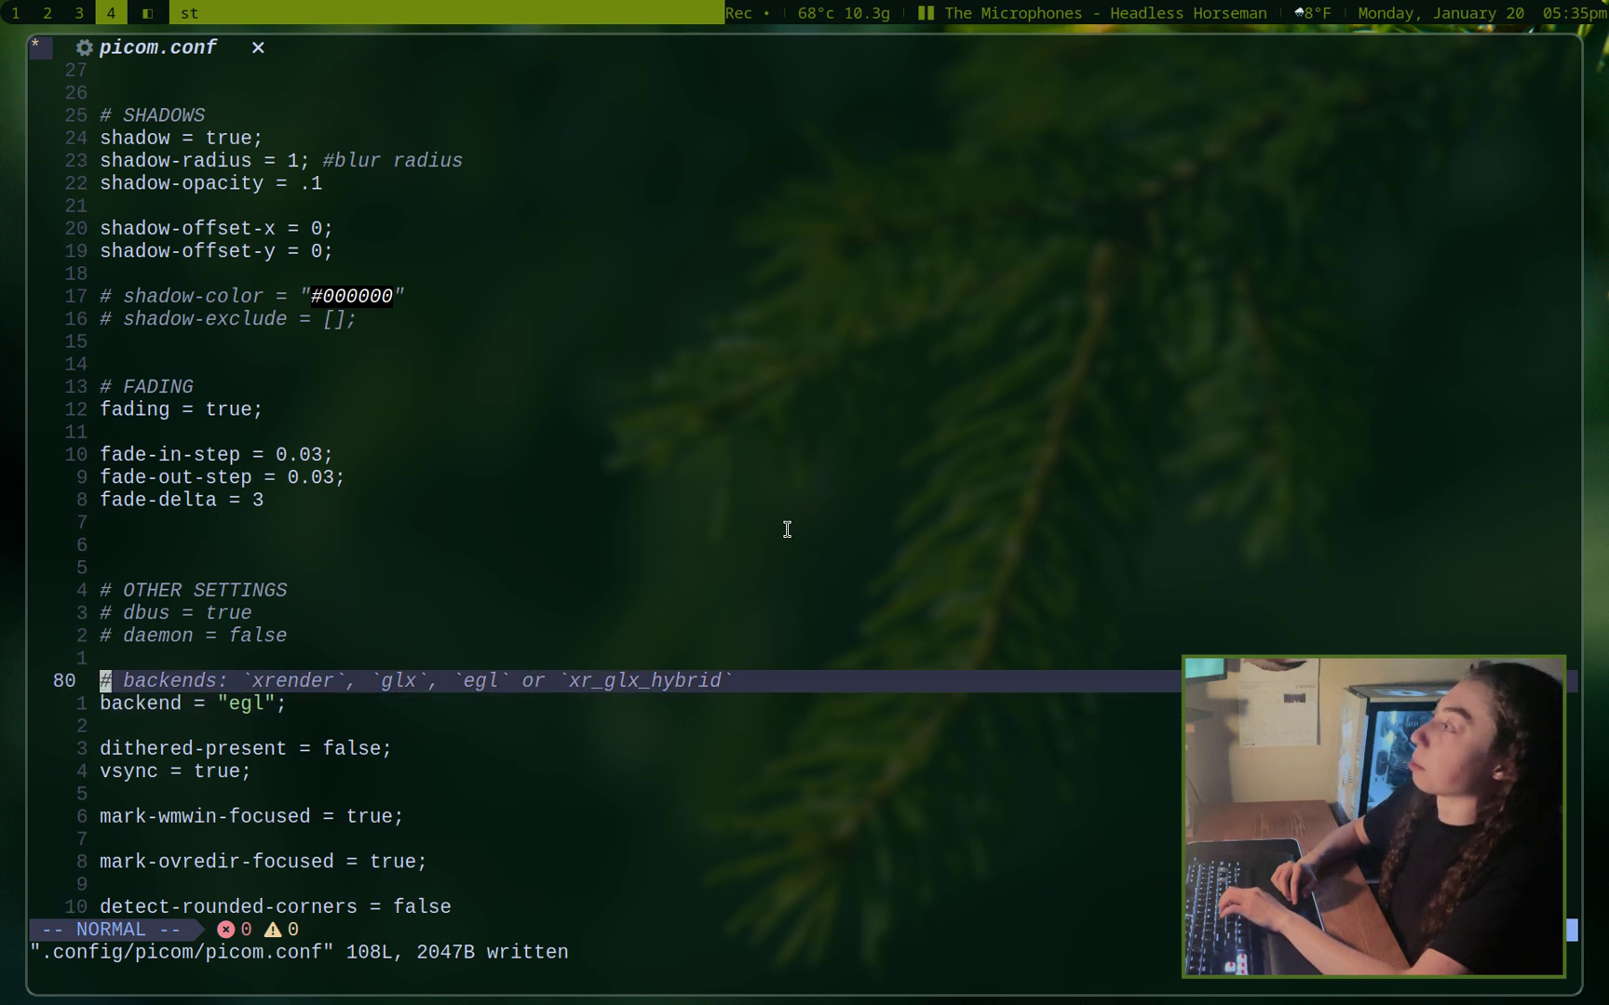
pyautogui.press('e')
pyautogui.press('w')
pyautogui.press('w')
pyautogui.press('w')
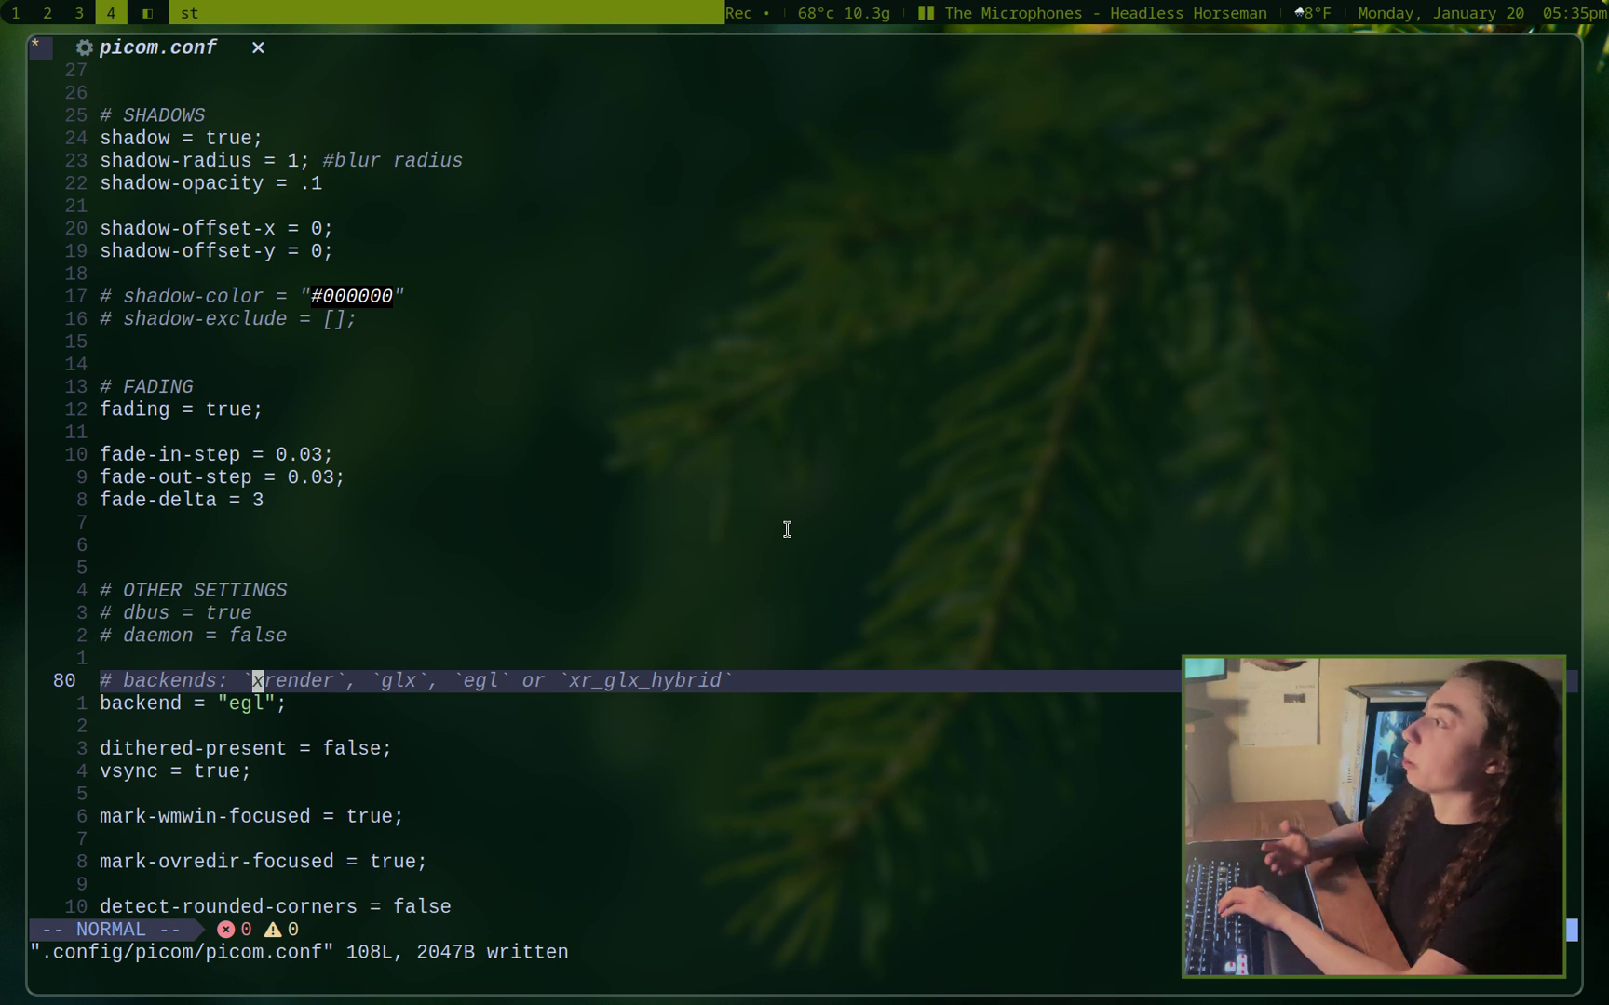
pyautogui.press('l')
pyautogui.press('w')
pyautogui.press('l')
pyautogui.press('l')
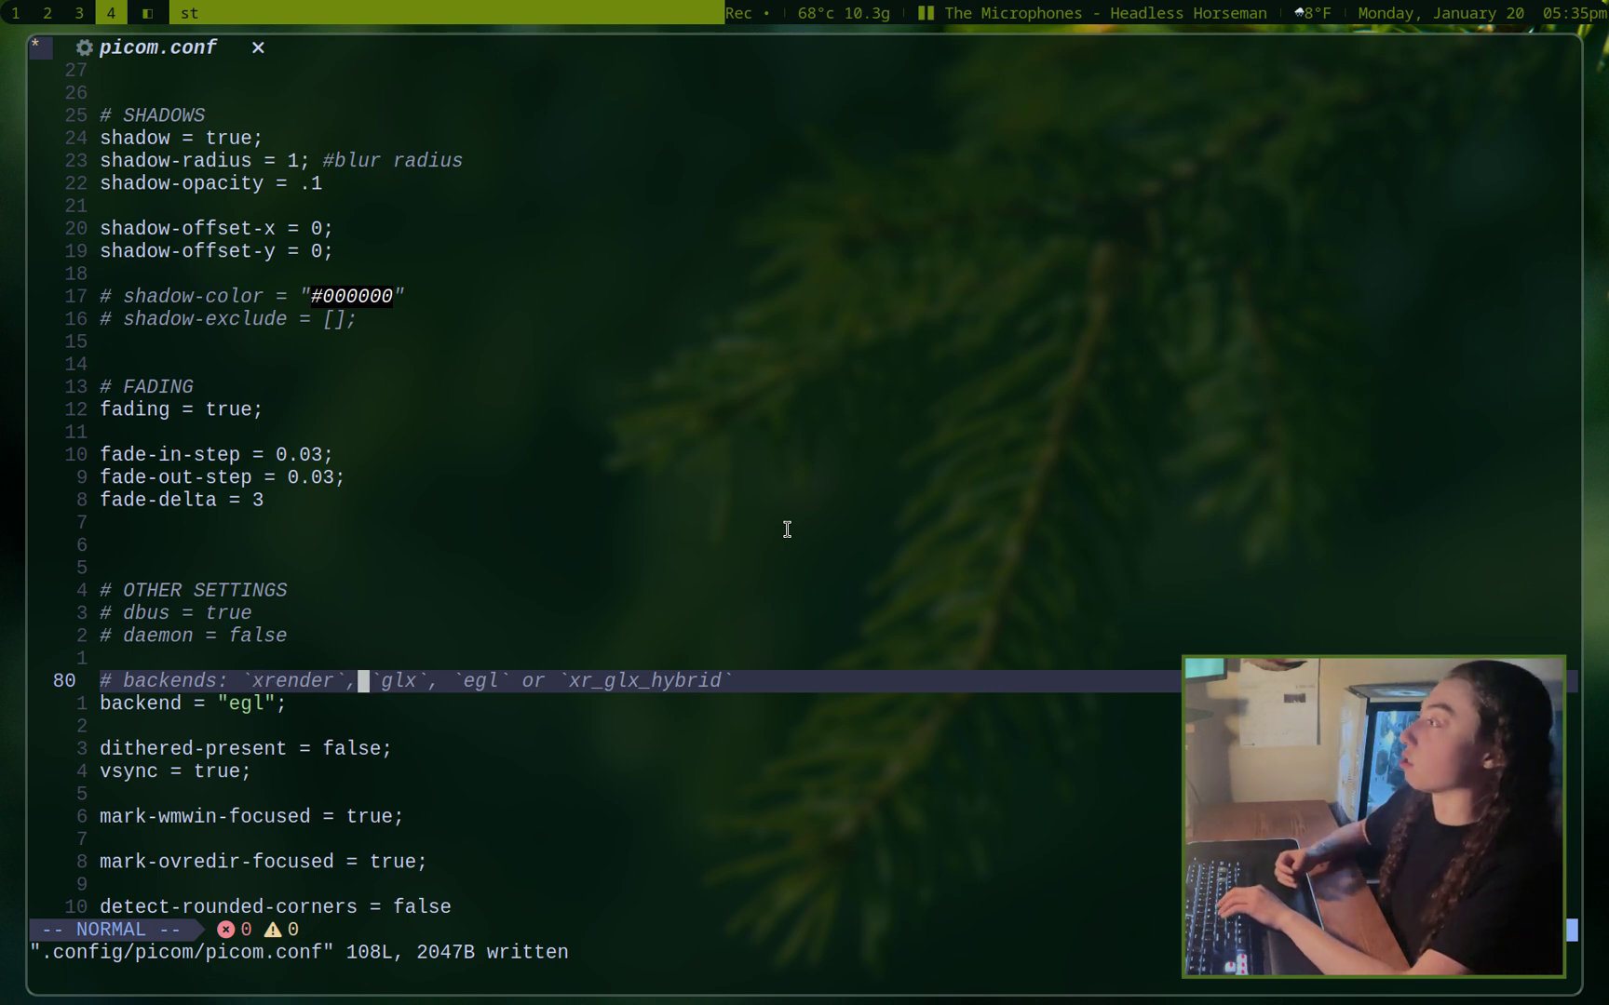
pyautogui.press('l')
pyautogui.press('l')
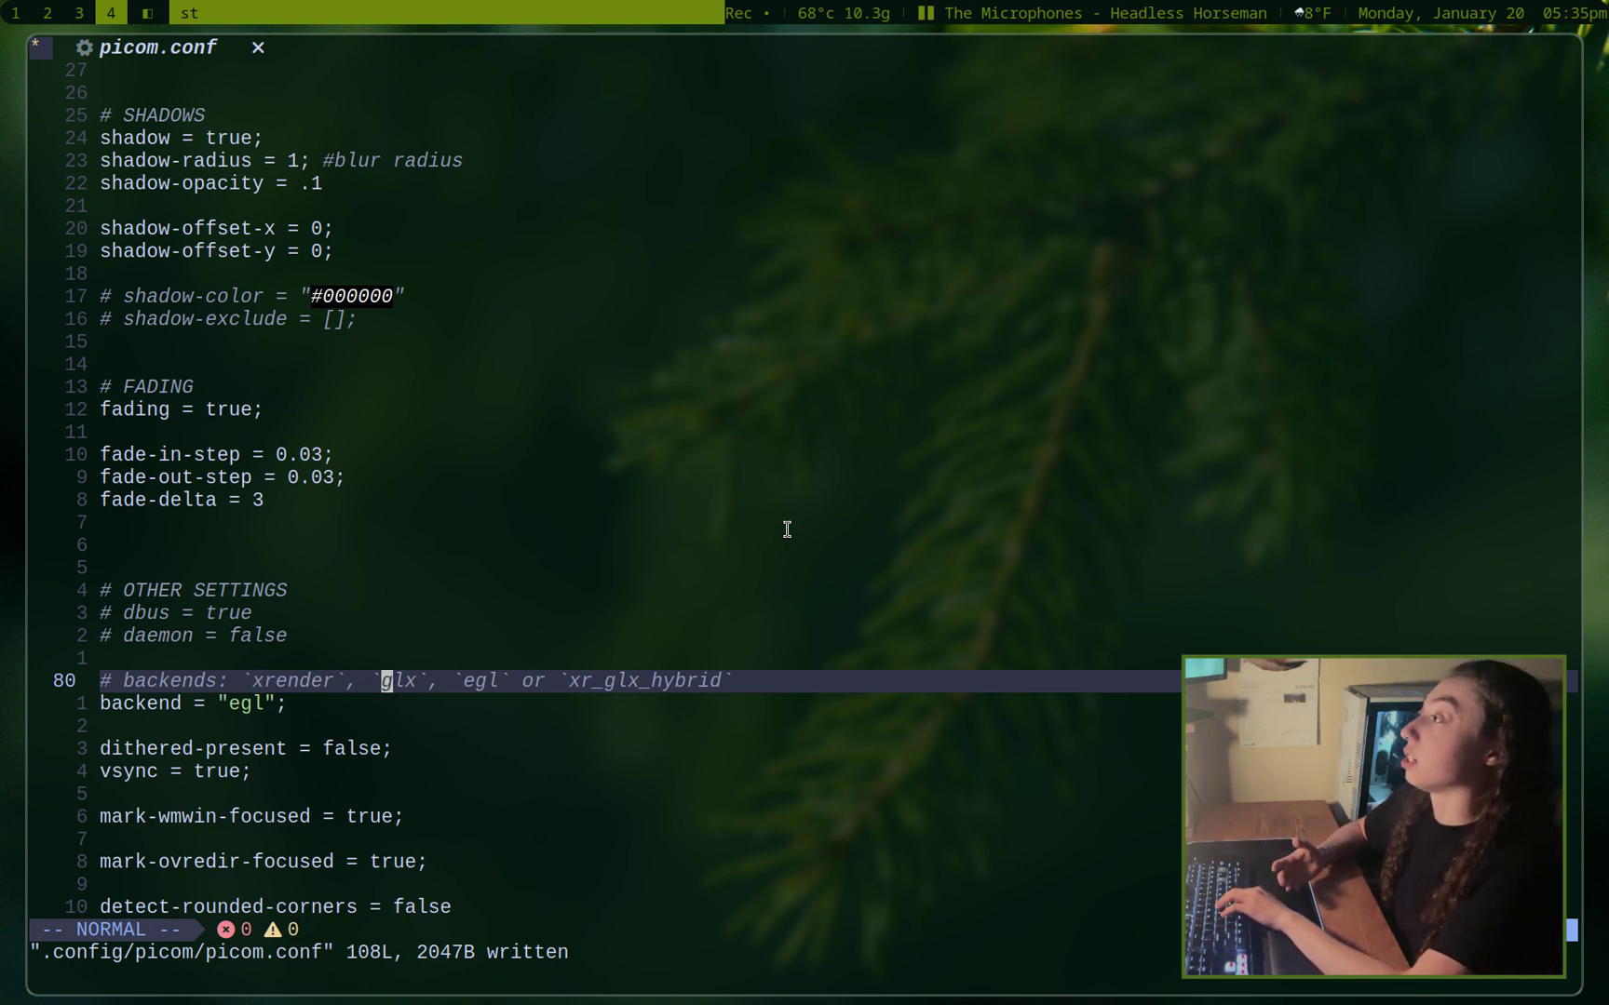
pyautogui.press('l')
pyautogui.press('l')
pyautogui.press('l')
pyautogui.press('l')
pyautogui.press('l')
pyautogui.press('l')
pyautogui.press('l')
pyautogui.press('l')
pyautogui.press('l')
pyautogui.press('l')
pyautogui.press('l')
pyautogui.press('l')
pyautogui.press('l')
pyautogui.press('l')
pyautogui.press('j')
pyautogui.press('k')
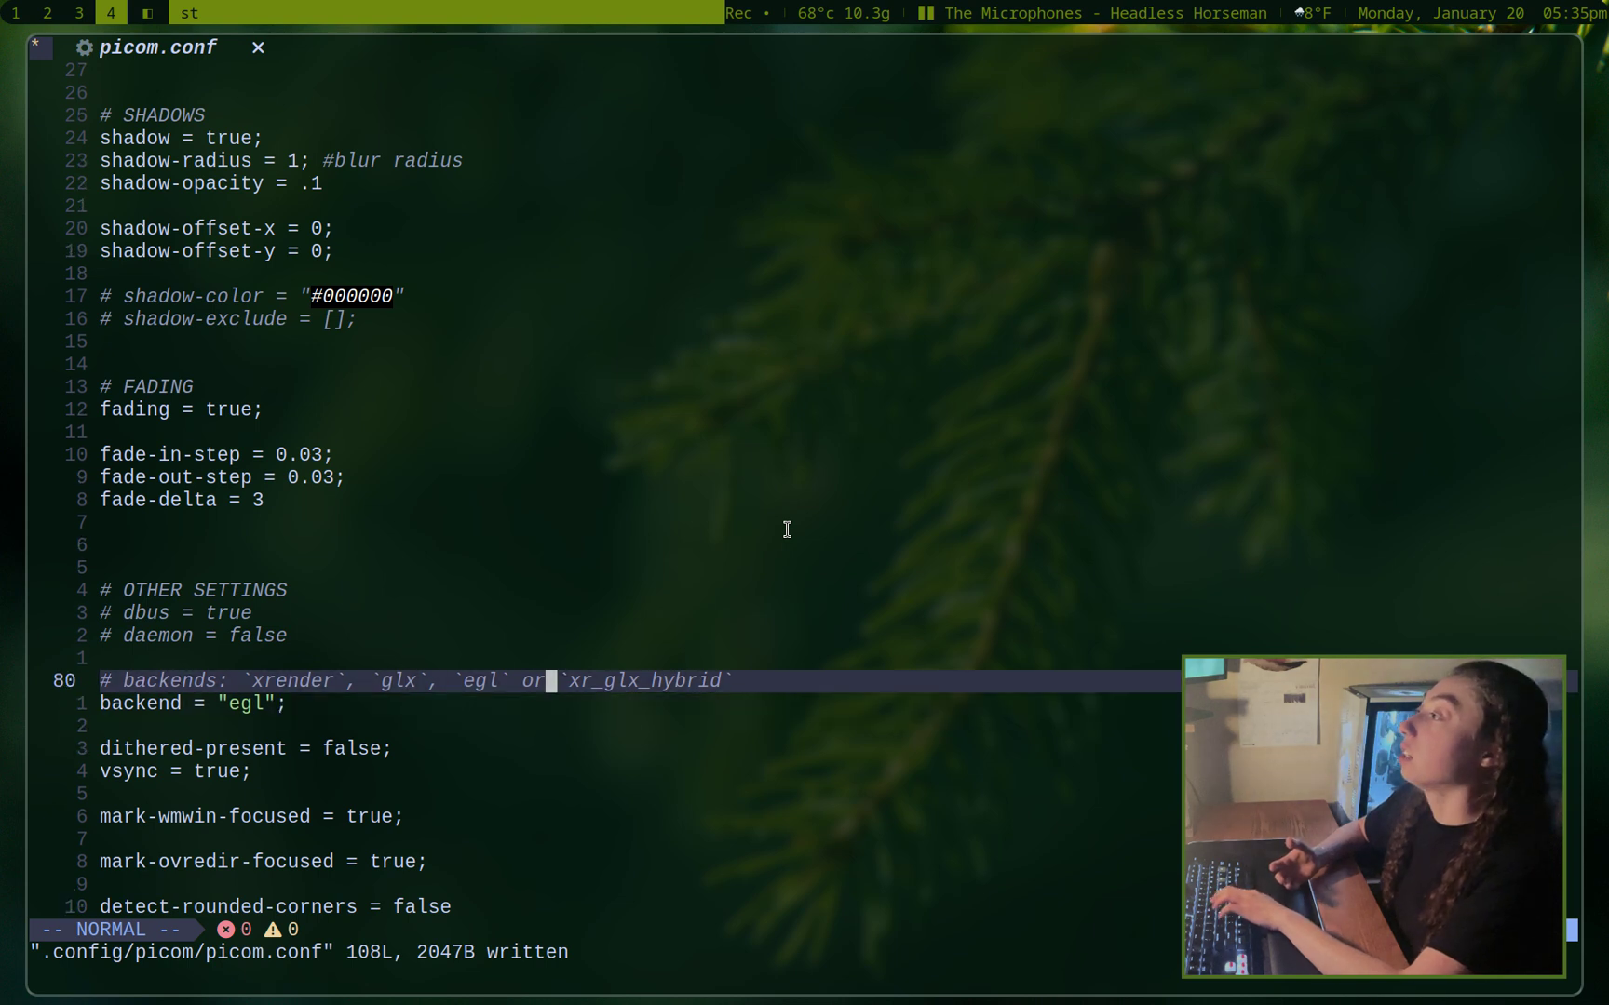
pyautogui.press('h')
pyautogui.press('h')
pyautogui.press('h')
pyautogui.press('h')
pyautogui.press('h')
pyautogui.press('j')
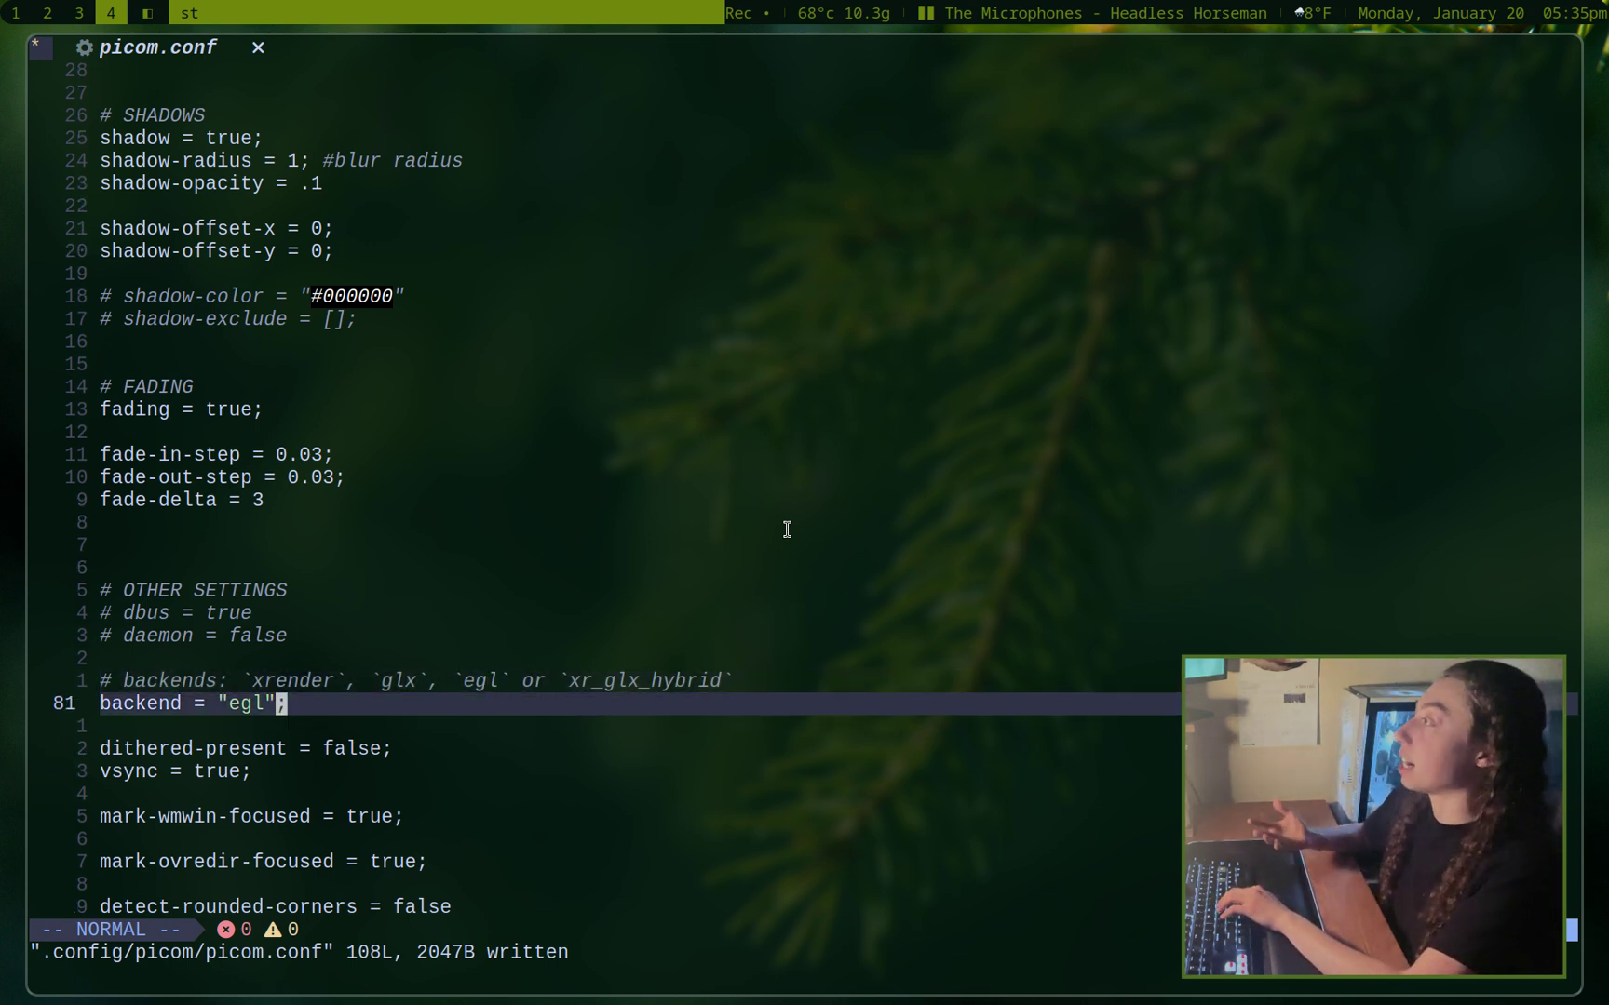
pyautogui.press('k')
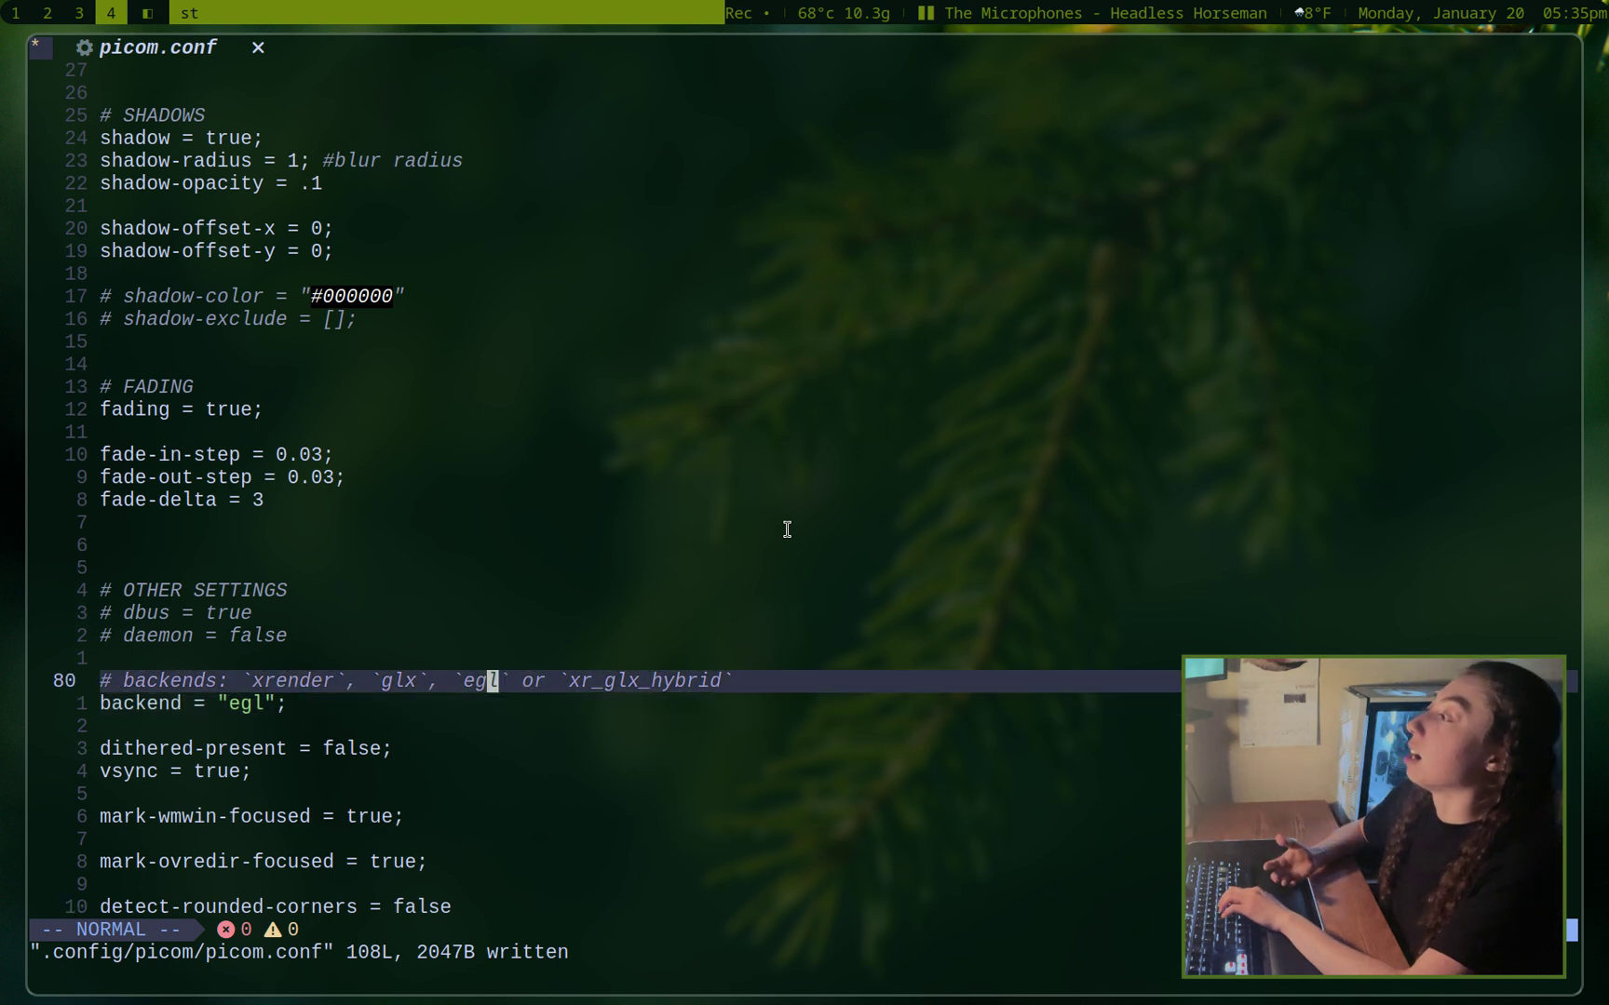
pyautogui.press('h')
pyautogui.press('h')
pyautogui.press('h')
pyautogui.press('h')
pyautogui.press('h')
pyautogui.press('h')
pyautogui.press('h')
pyautogui.press('h')
pyautogui.press('h')
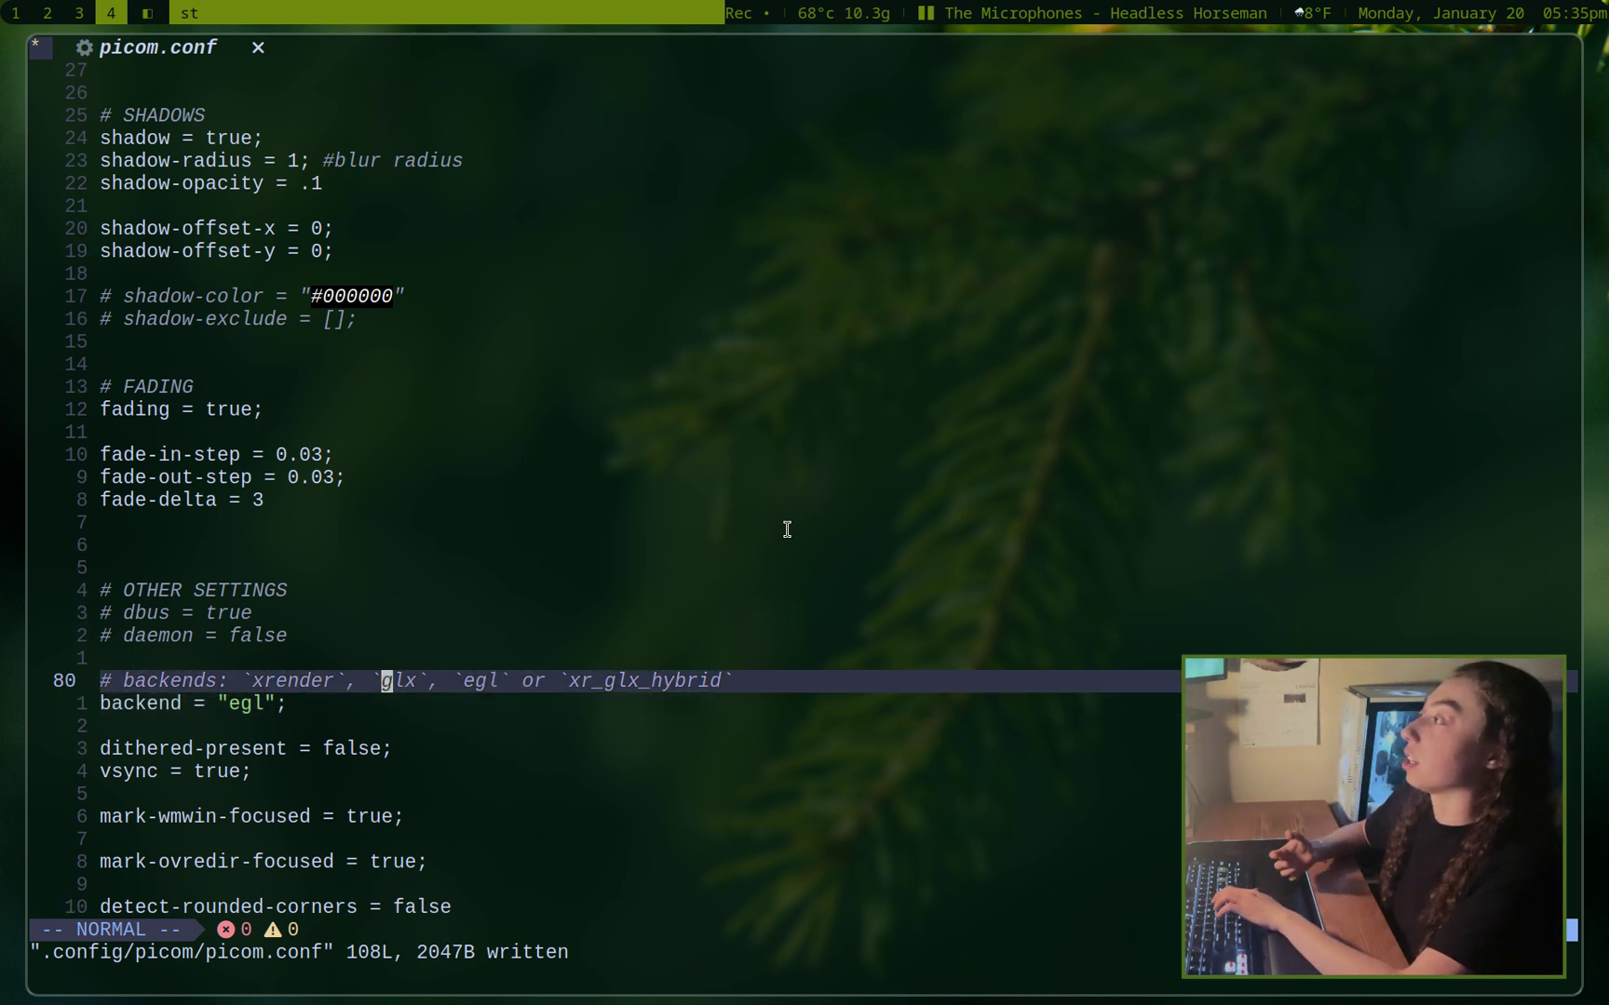
pyautogui.press('l')
pyautogui.press('l')
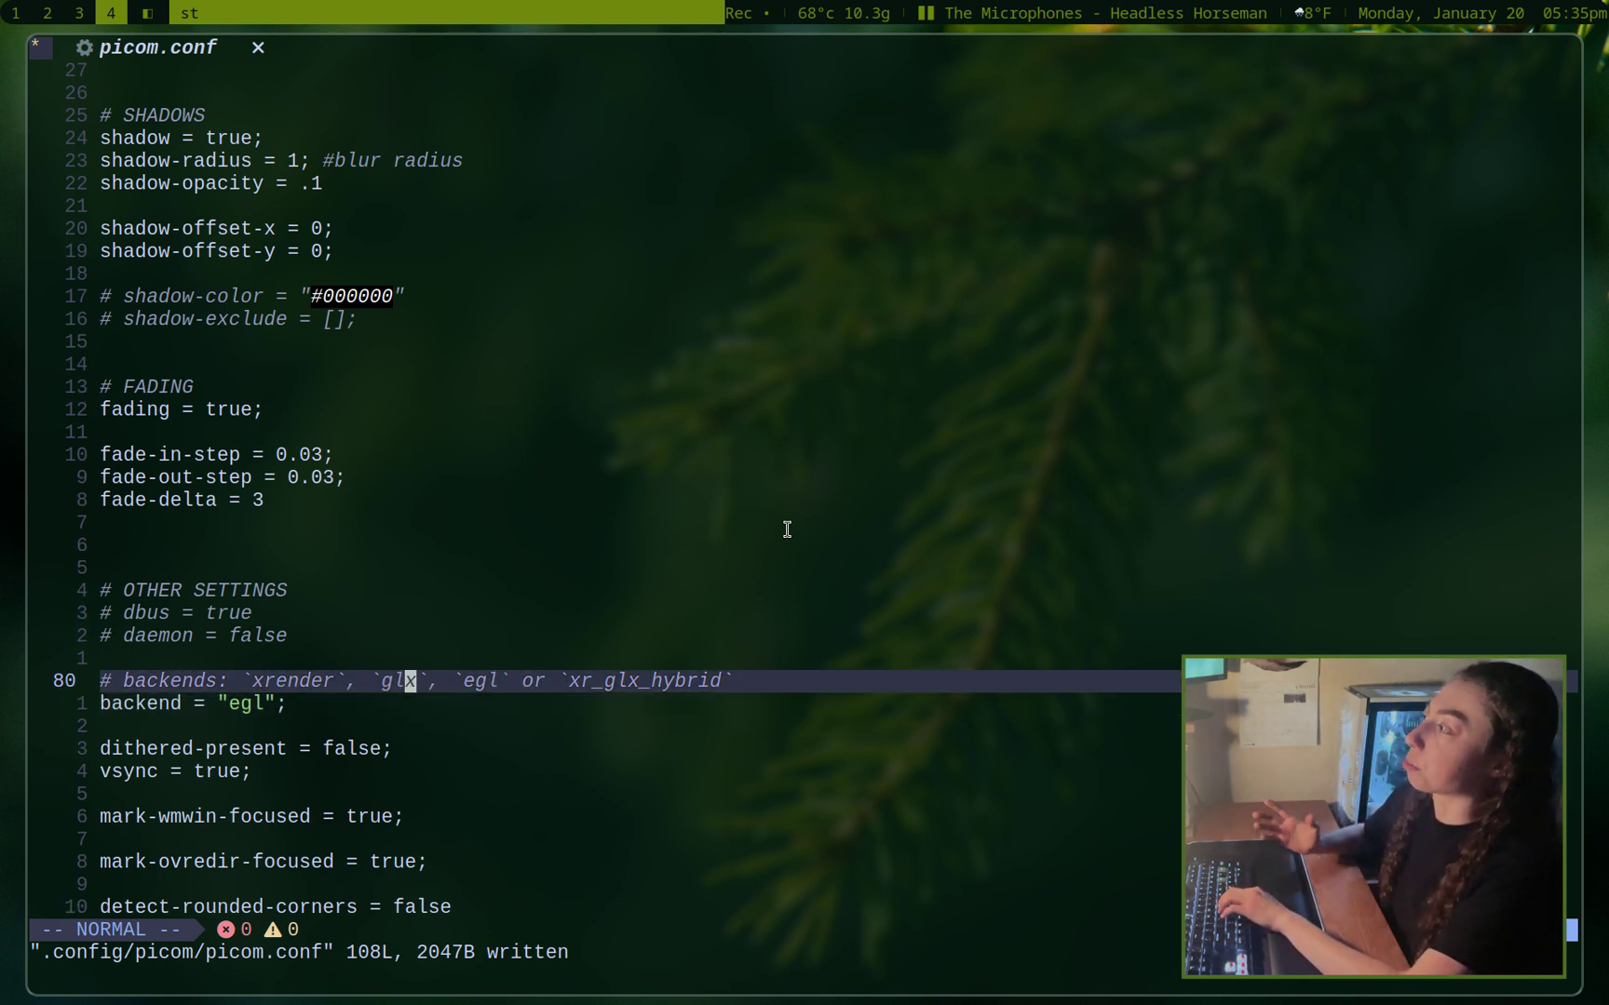
pyautogui.press('k')
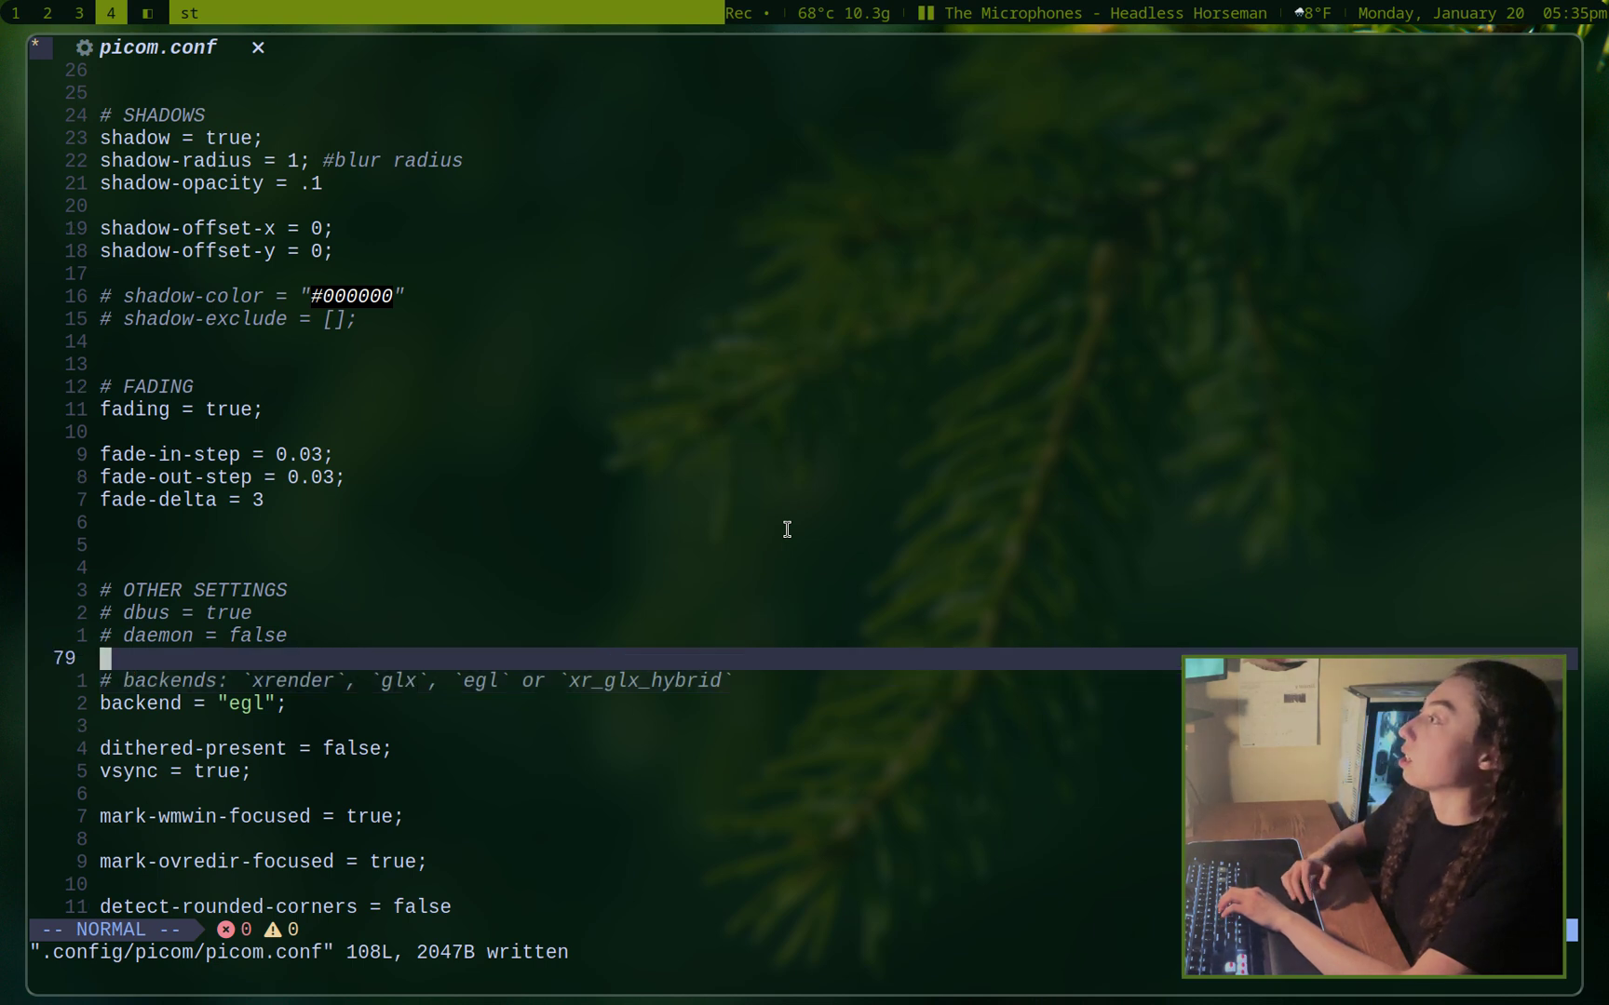
pyautogui.press('j')
pyautogui.press('j')
pyautogui.press('h')
pyautogui.press('h')
pyautogui.press('h')
pyautogui.press('h')
pyautogui.press('h')
pyautogui.press('h')
pyautogui.press('h')
pyautogui.press('h')
pyautogui.press('h')
pyautogui.press('h')
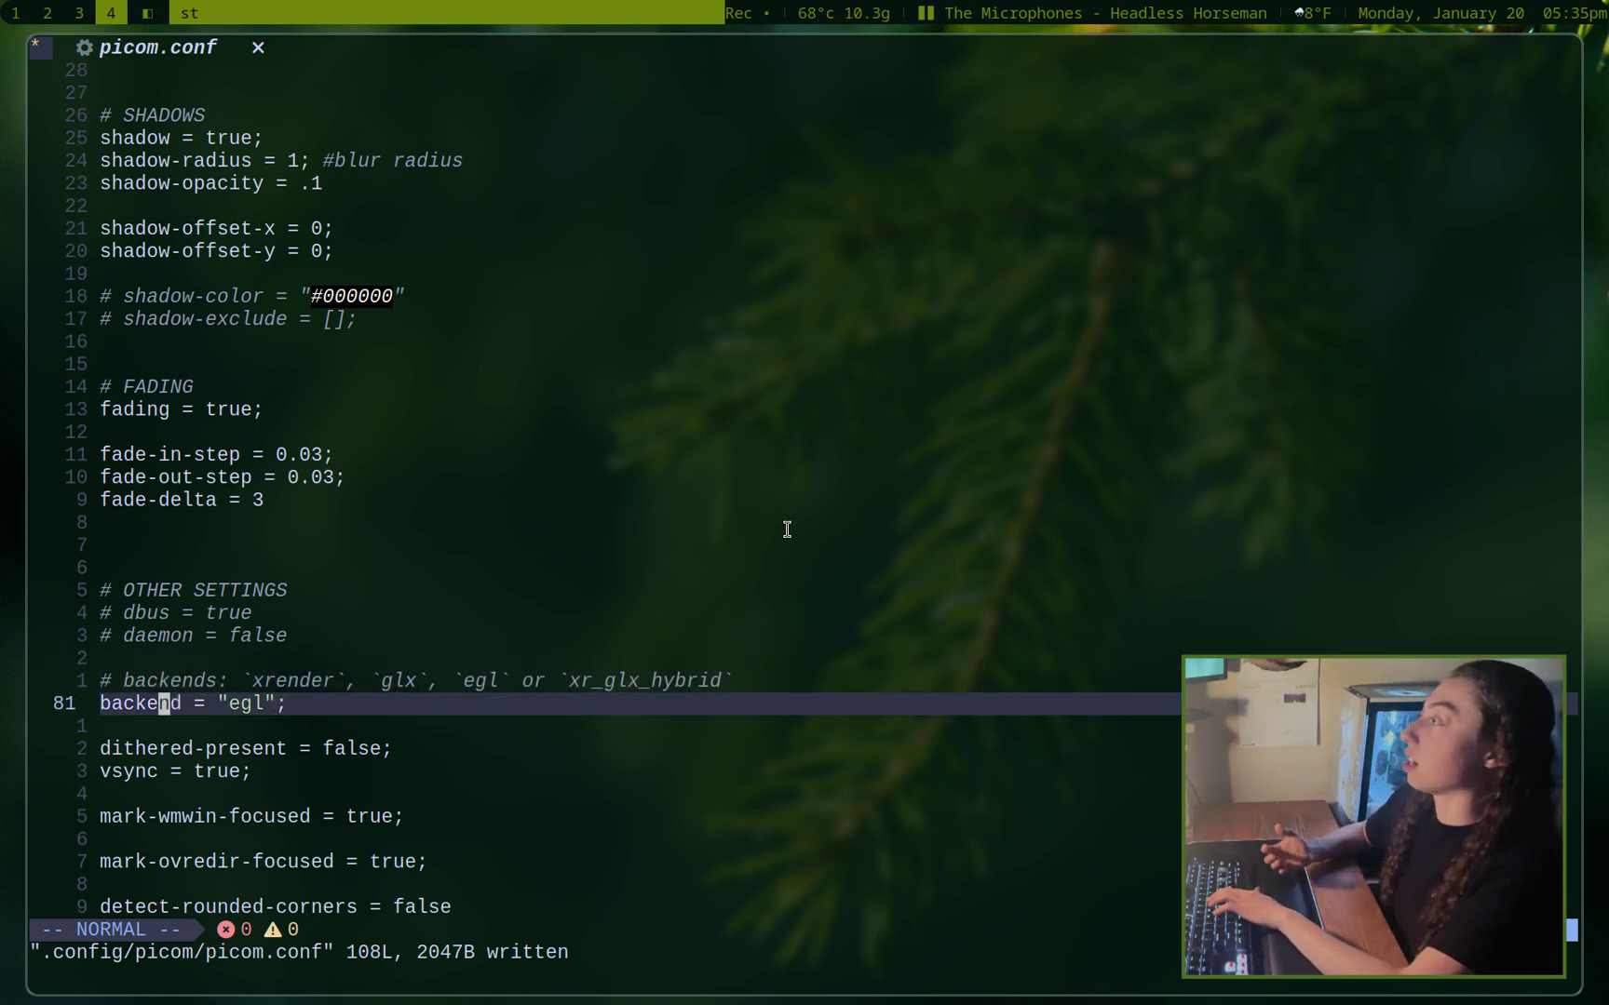
pyautogui.press('l')
pyautogui.press('l')
pyautogui.press('l')
pyautogui.press('l')
pyautogui.press('l')
pyautogui.press('l')
pyautogui.press('l')
pyautogui.press('l')
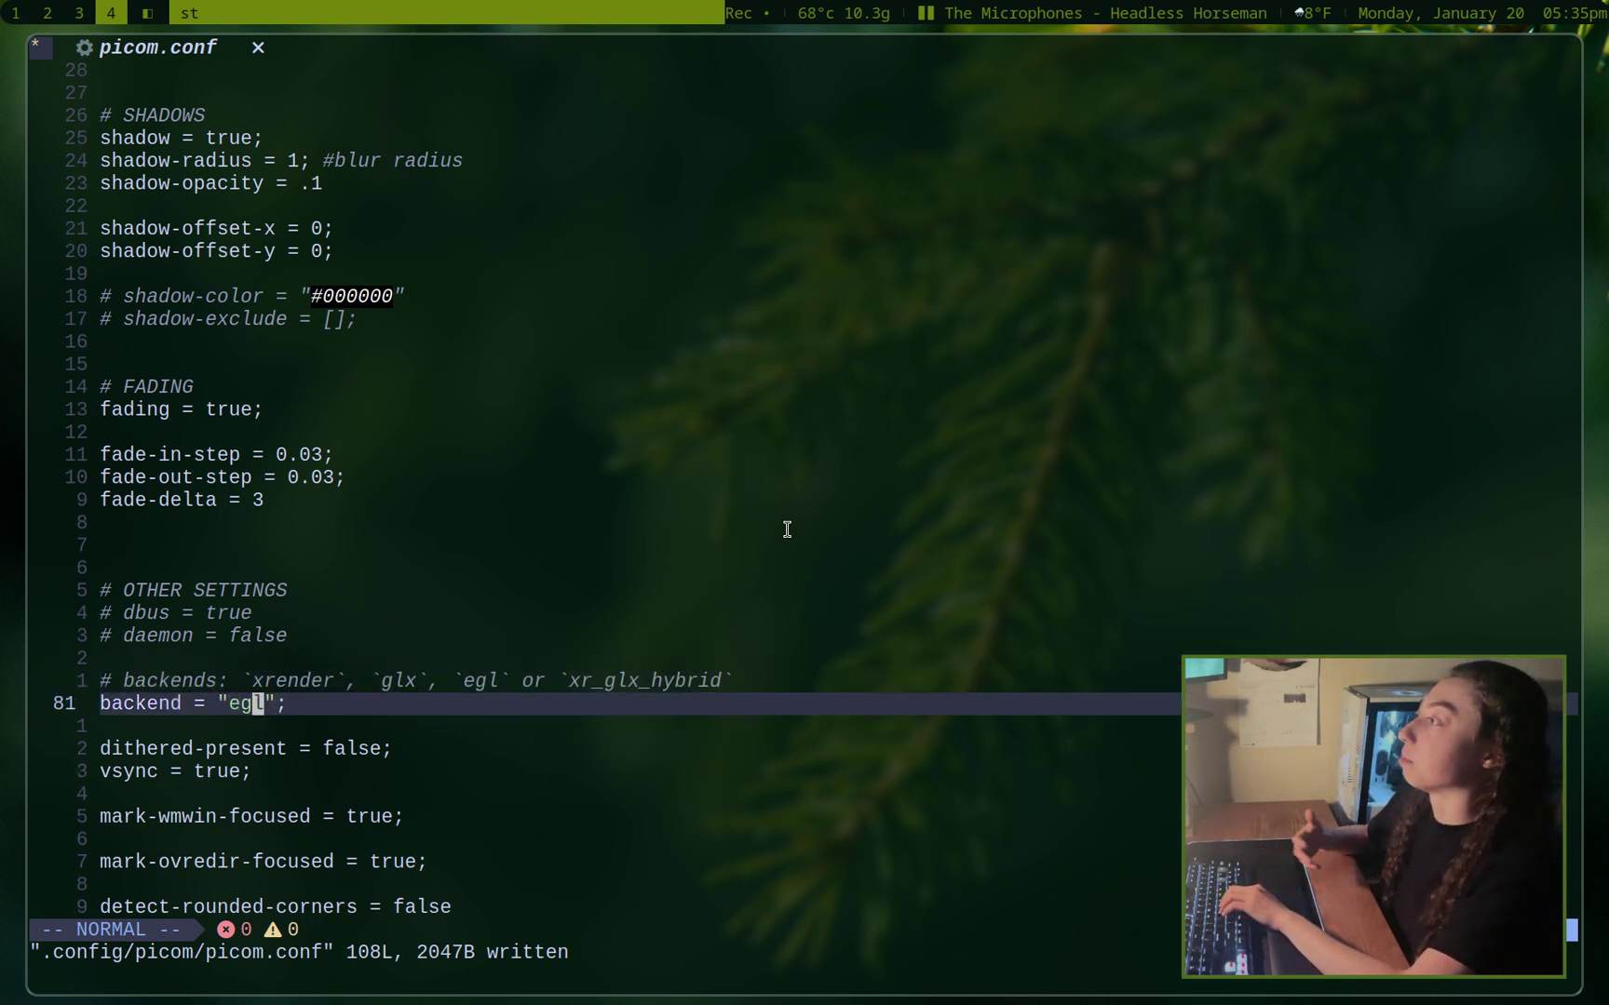
pyautogui.press('j')
pyautogui.press('j')
pyautogui.press('j')
pyautogui.press('j')
pyautogui.press('j')
pyautogui.press('j')
pyautogui.press('j')
pyautogui.press('j')
pyautogui.press('j')
pyautogui.press('j')
pyautogui.press('j')
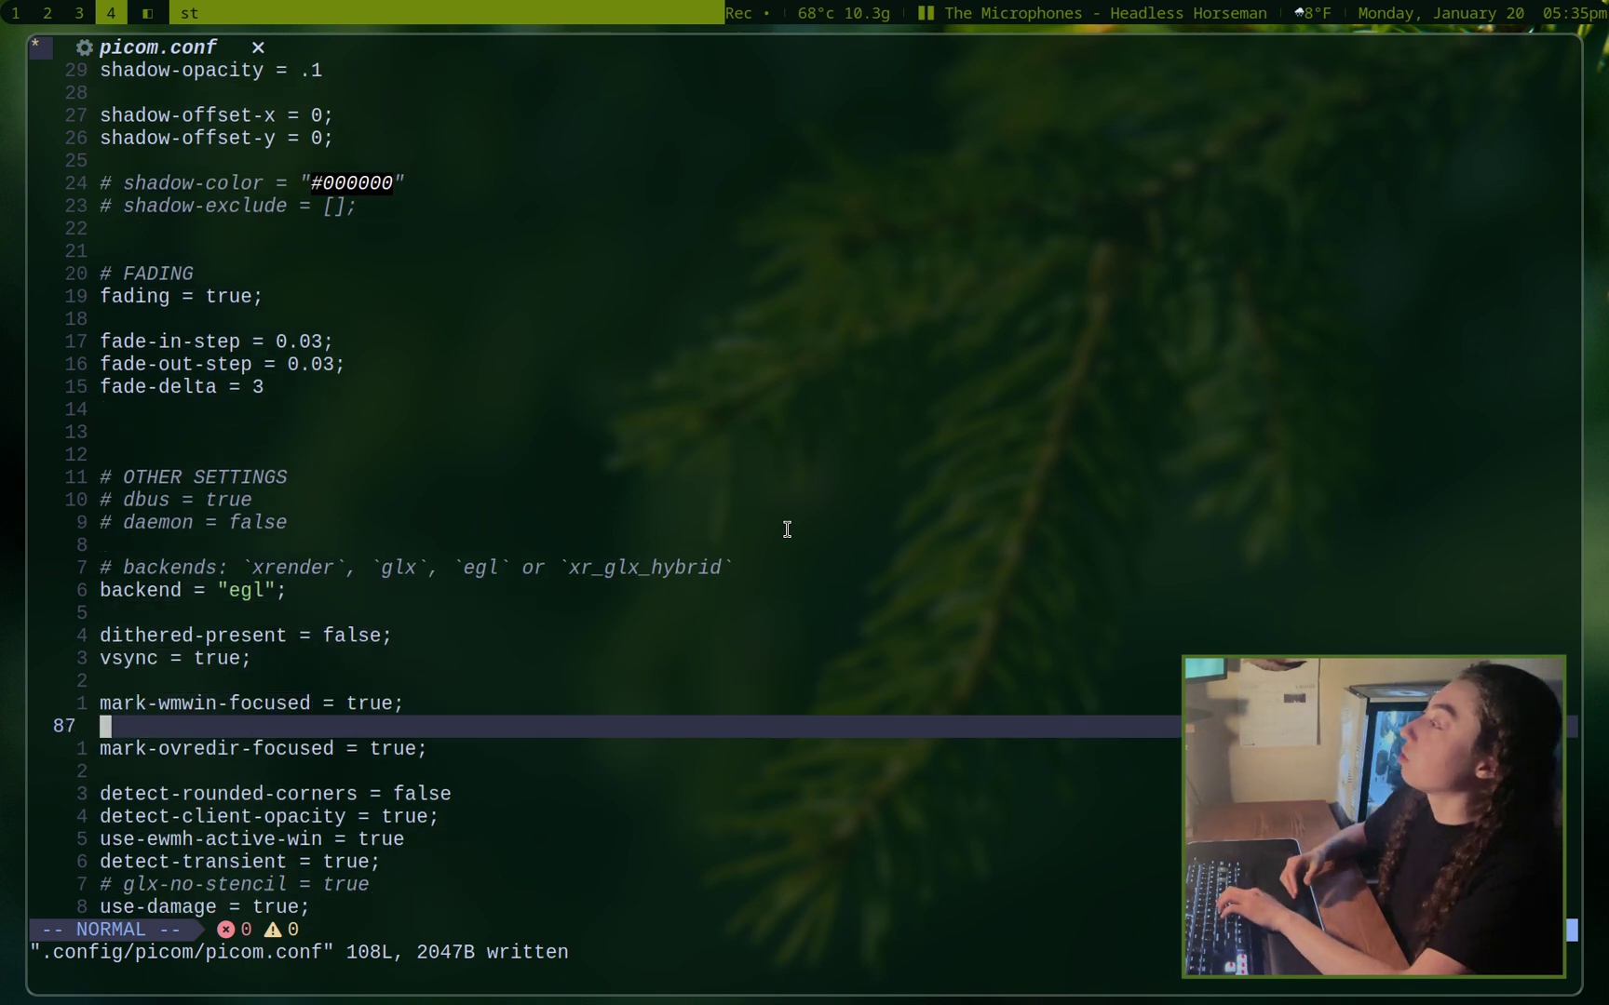
pyautogui.press('j')
pyautogui.press('super+3')
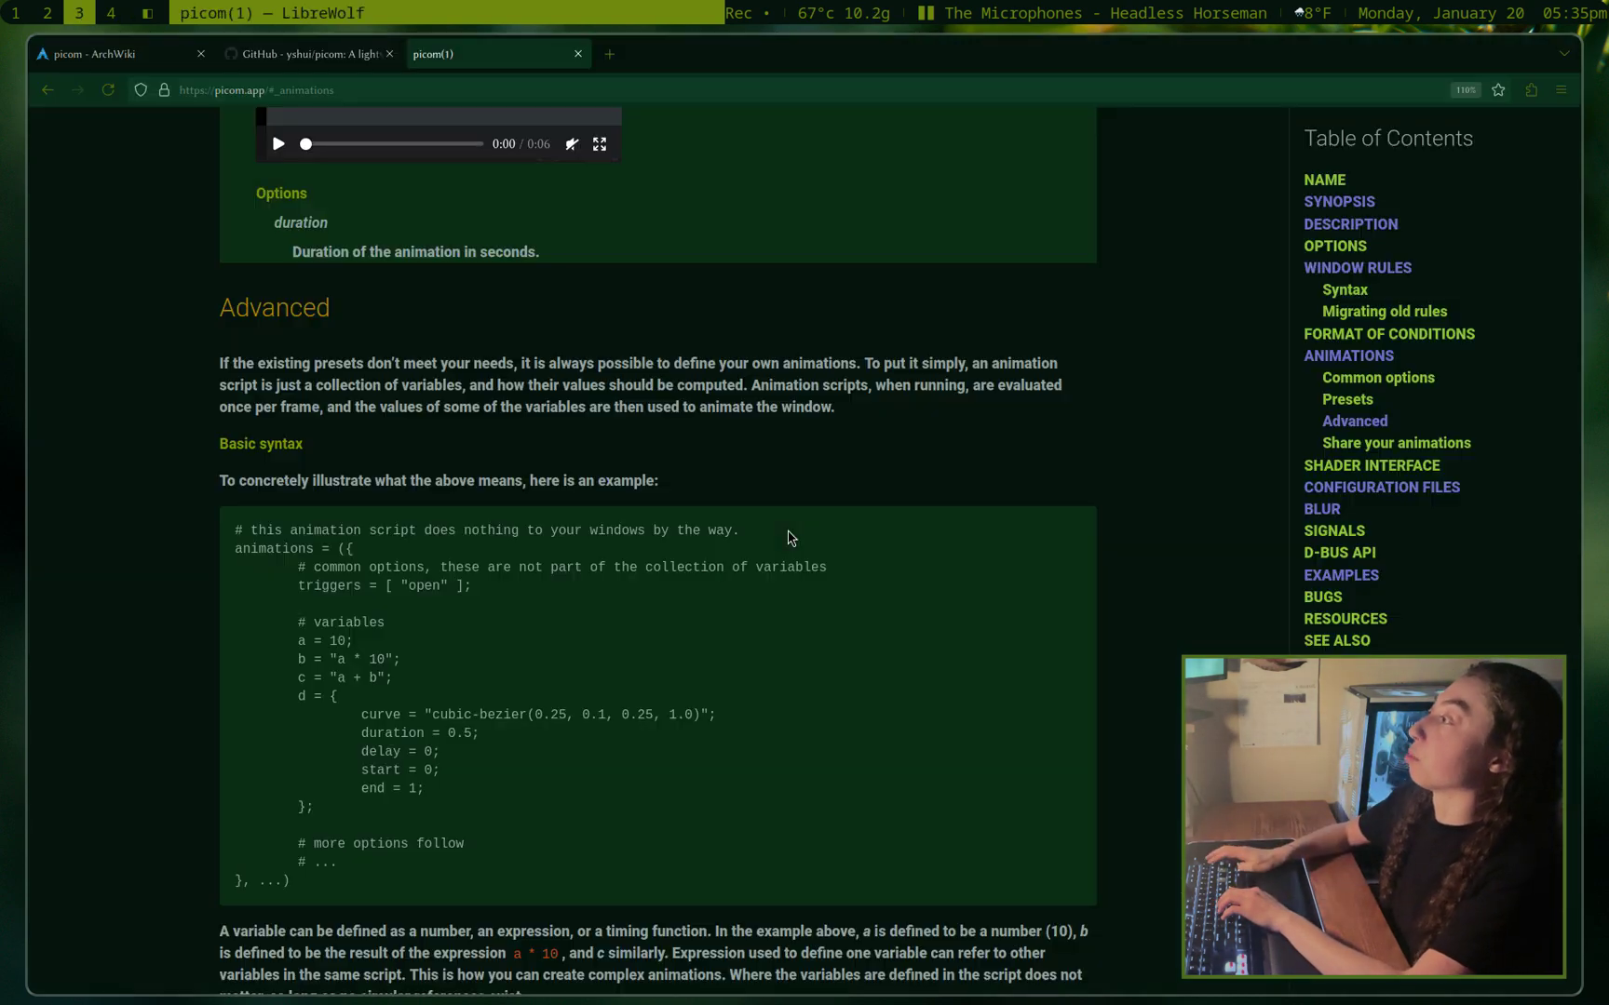
pyautogui.scroll(-3, 788, 535)
pyautogui.scroll(1, 789, 538)
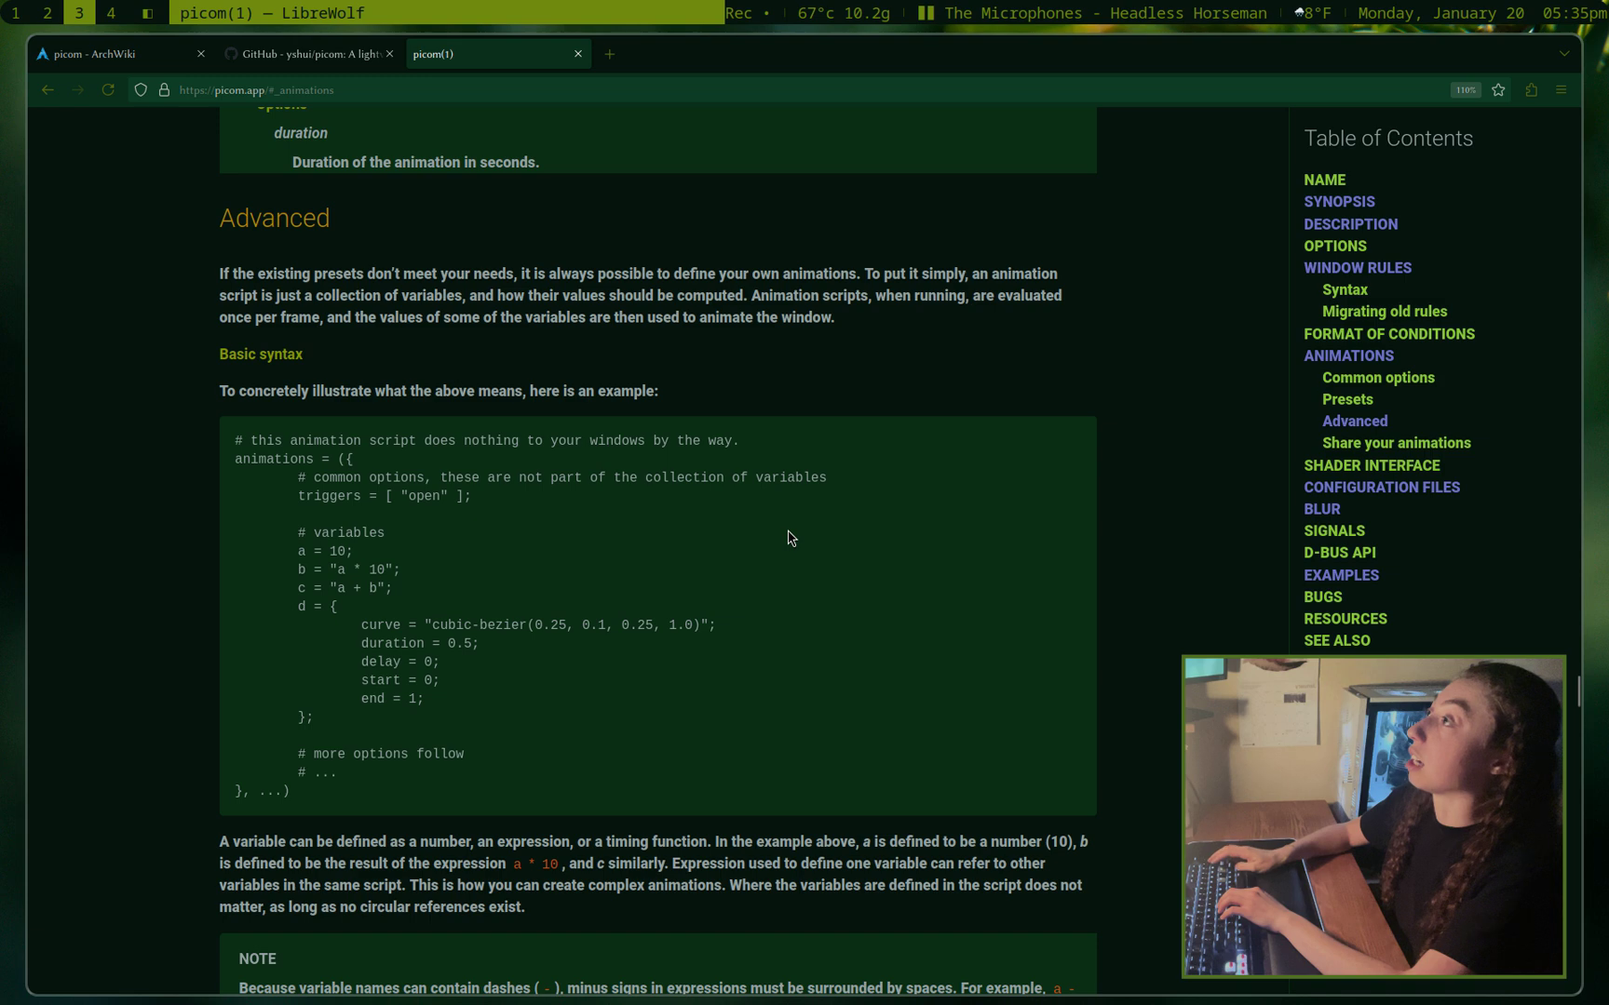
pyautogui.press('super+4')
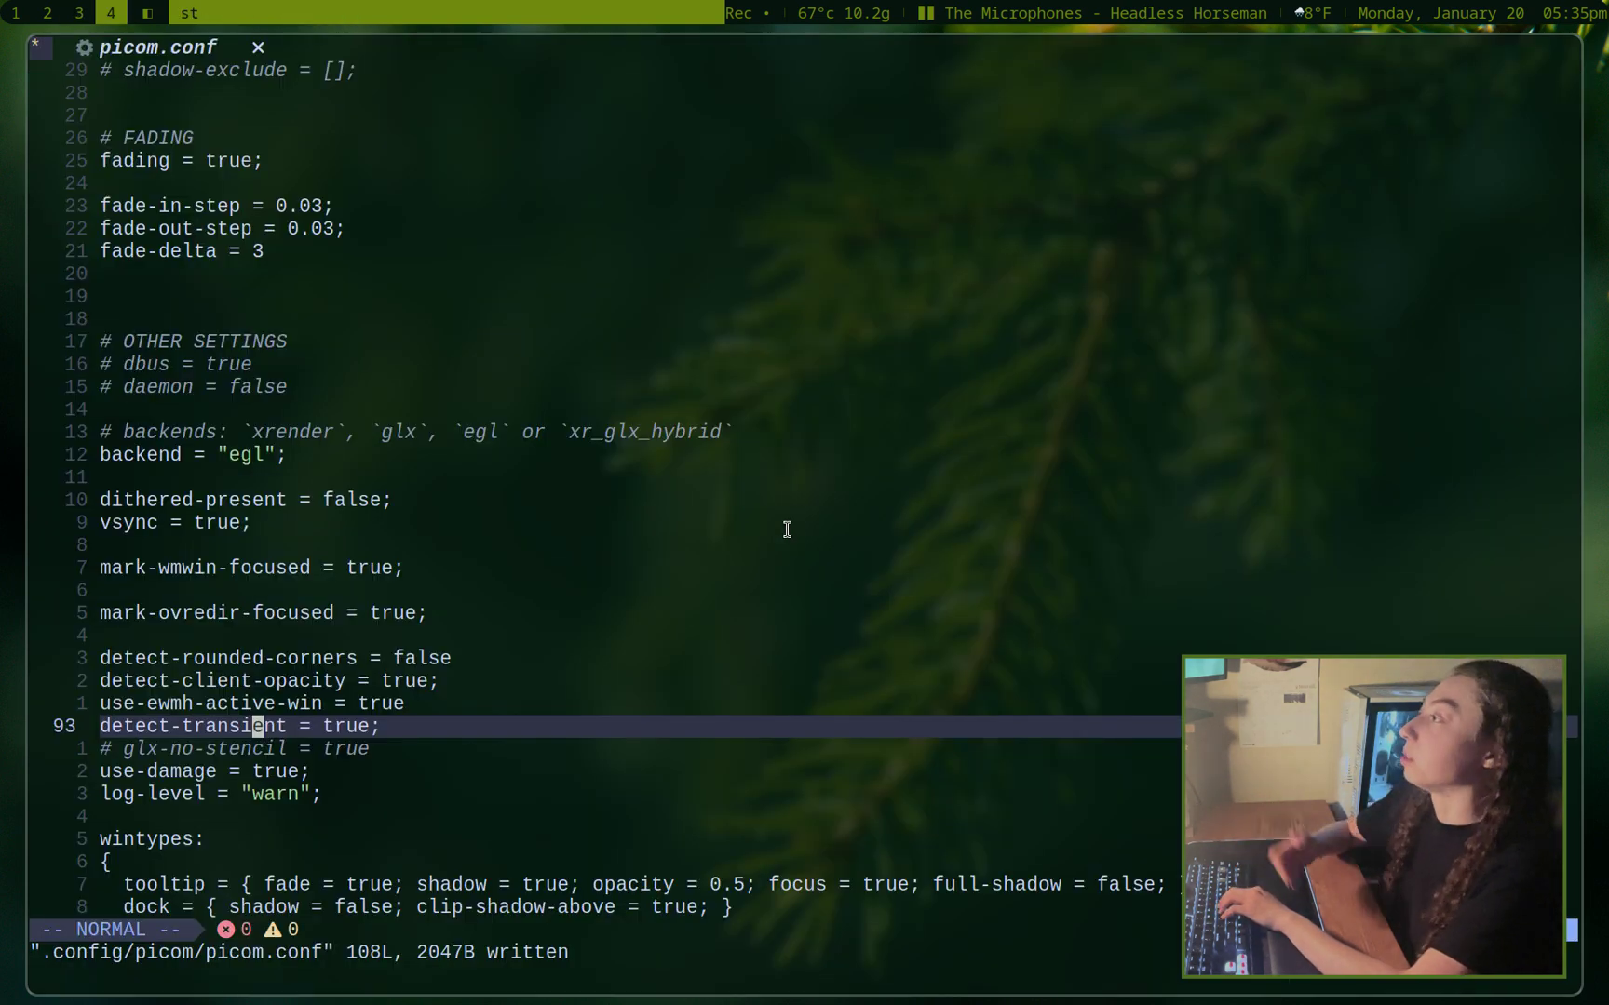
# Step: Move down to the log-level setting and the tooltip wintypes rule in picom.conf
pyautogui.press('j')
pyautogui.press('j')
pyautogui.press('j')
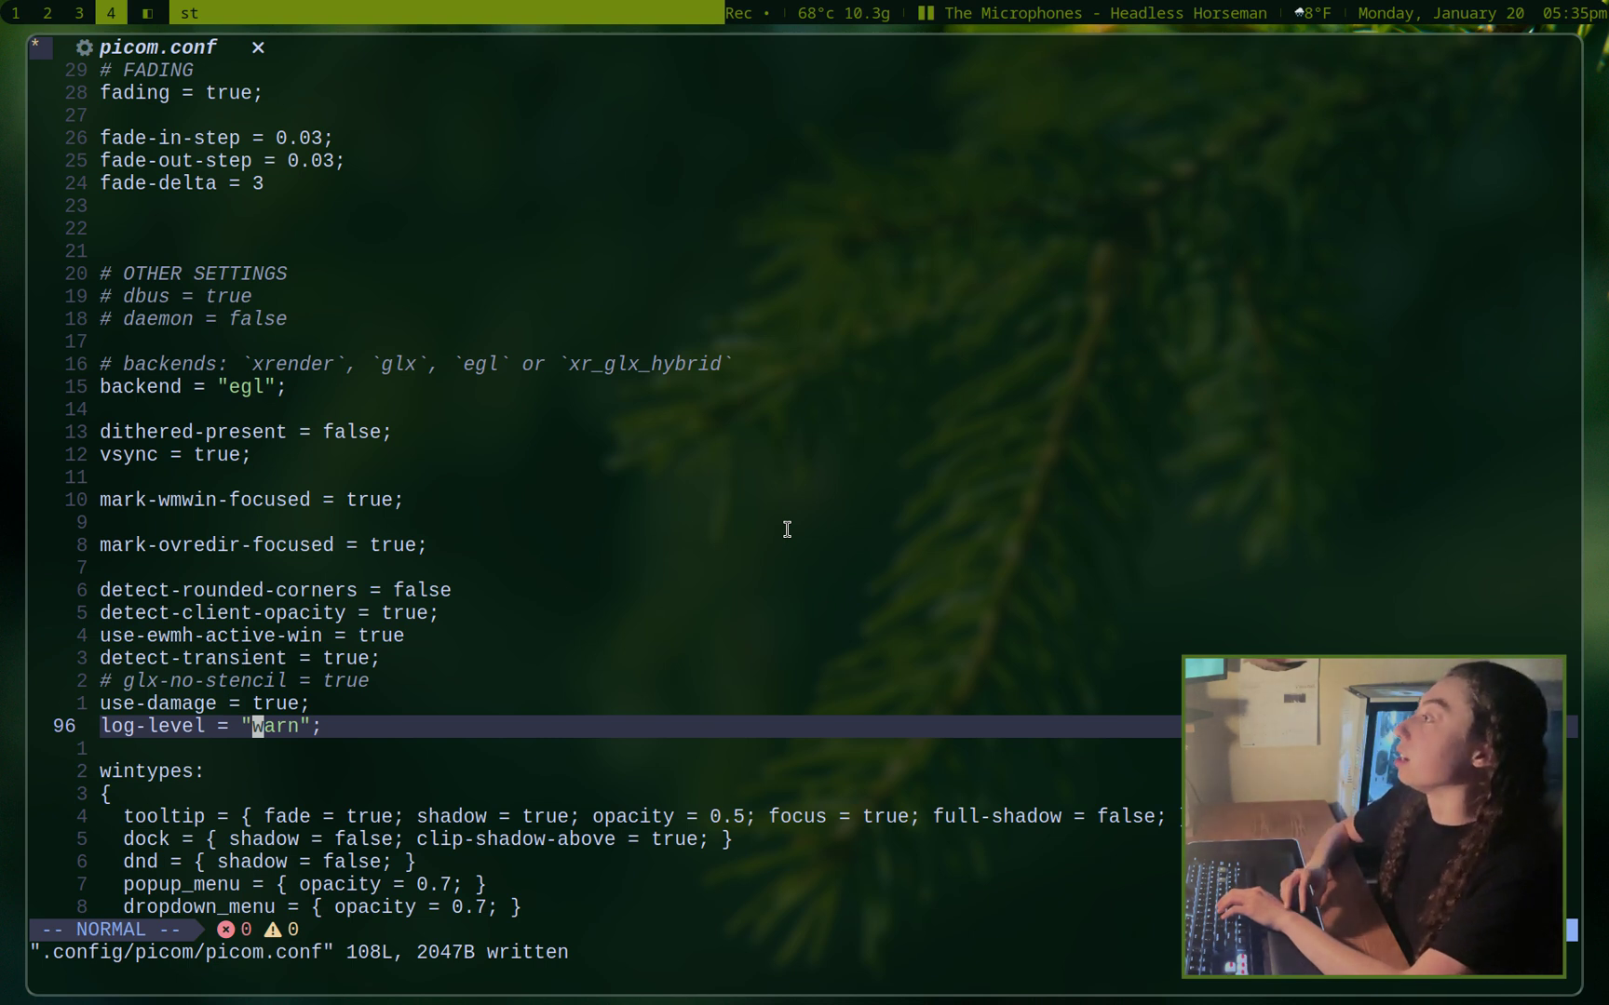
pyautogui.press('j')
pyautogui.press('j')
pyautogui.press('j')
pyautogui.press('j')
pyautogui.press('j')
pyautogui.press('j')
pyautogui.press('k')
pyautogui.press('k')
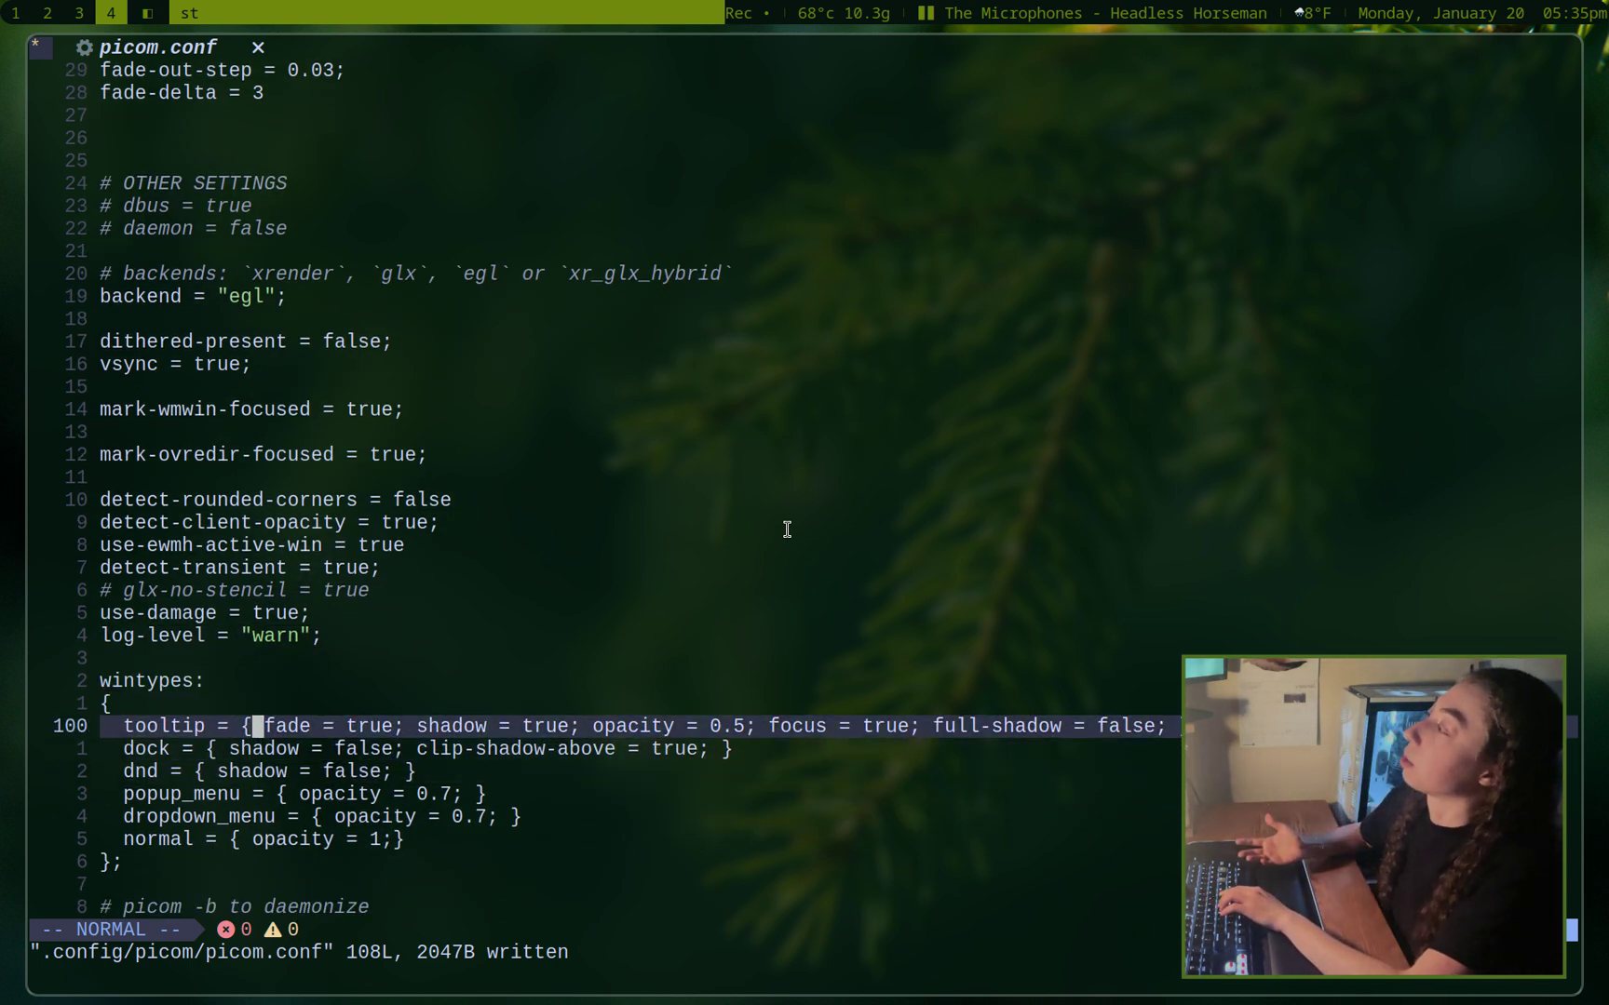
pyautogui.press('super+3')
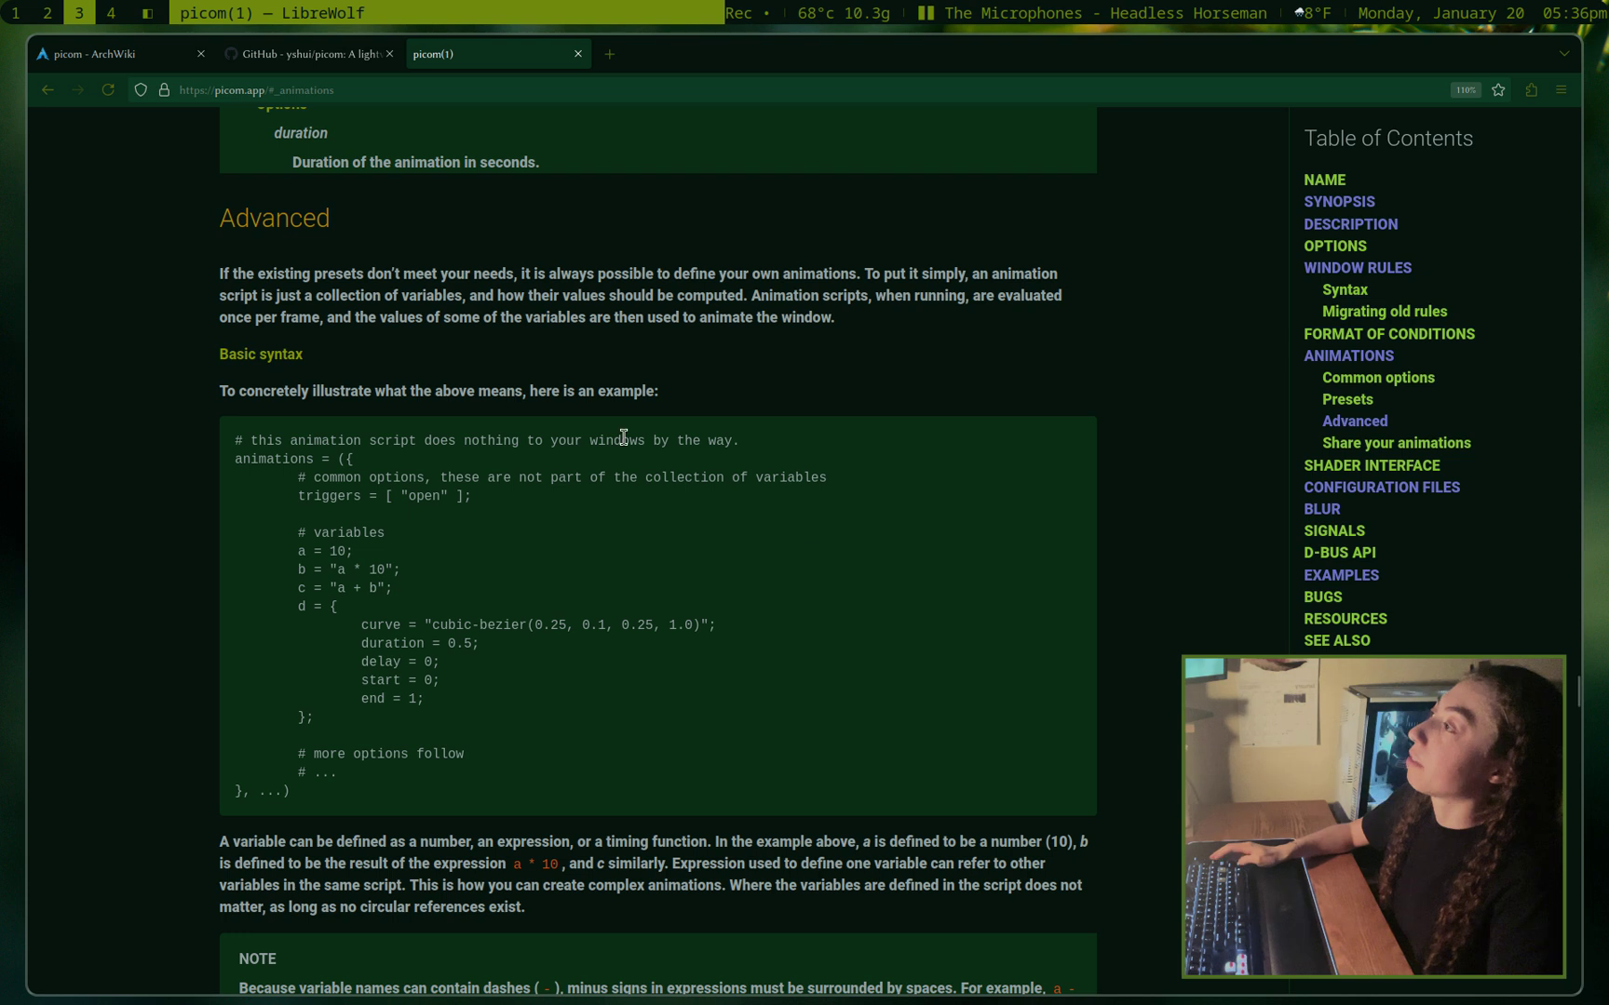
pyautogui.rightClick(571, 358)
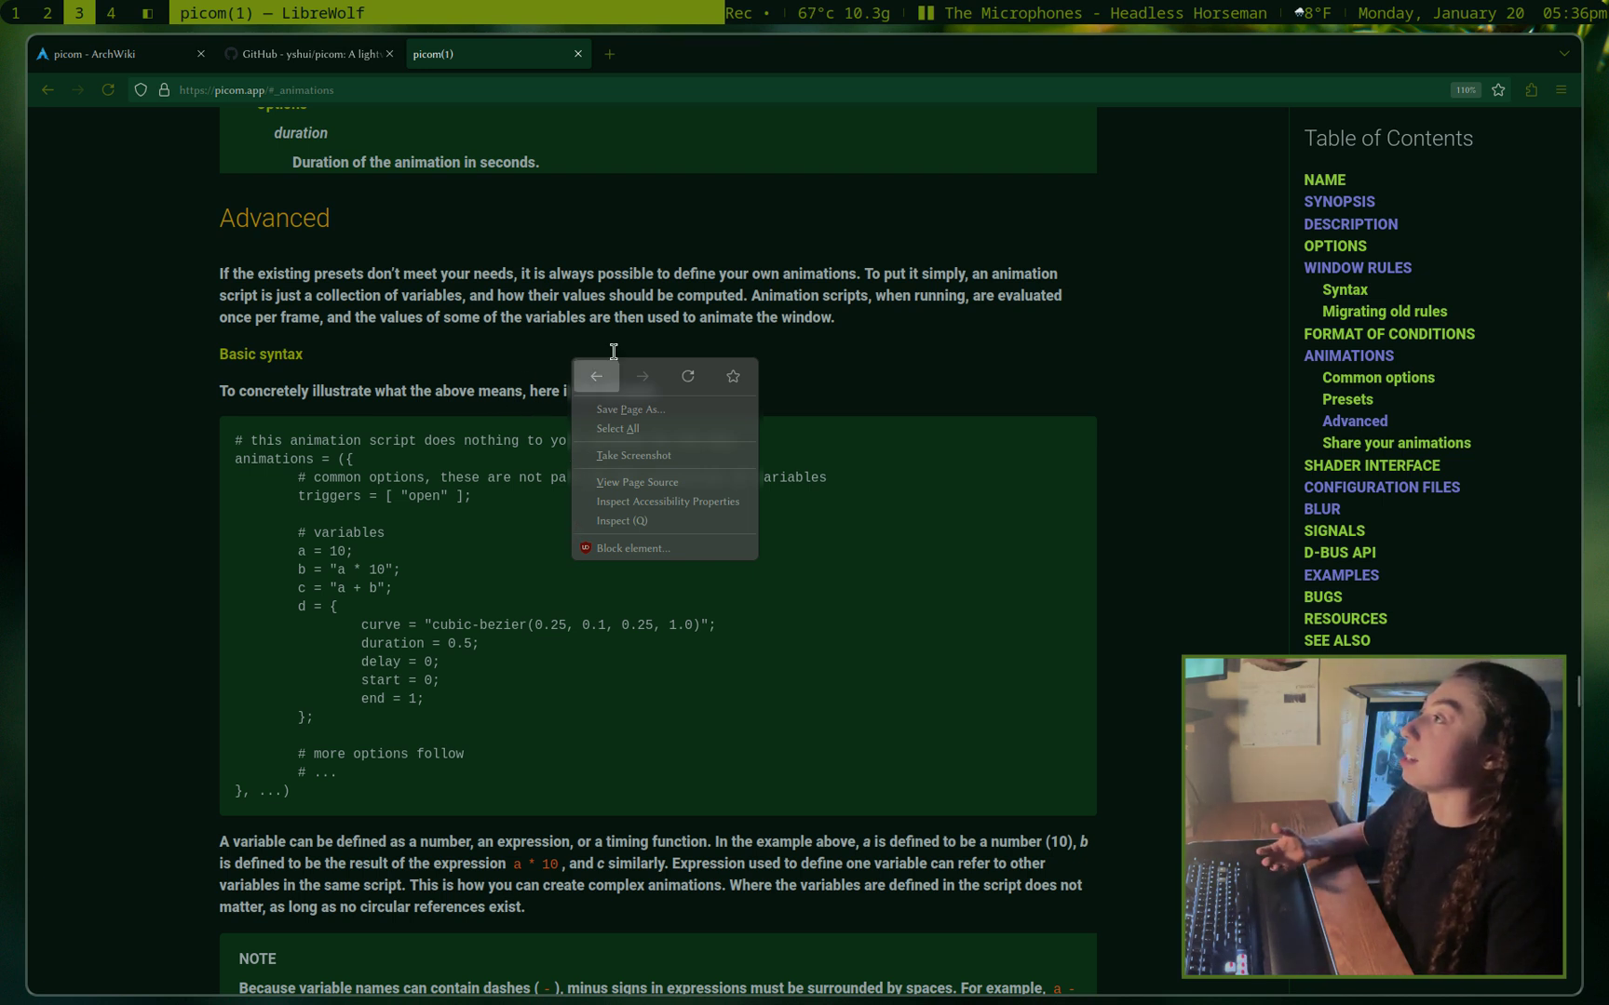
pyautogui.click(570, 267)
pyautogui.rightClick(538, 247)
pyautogui.click(431, 257)
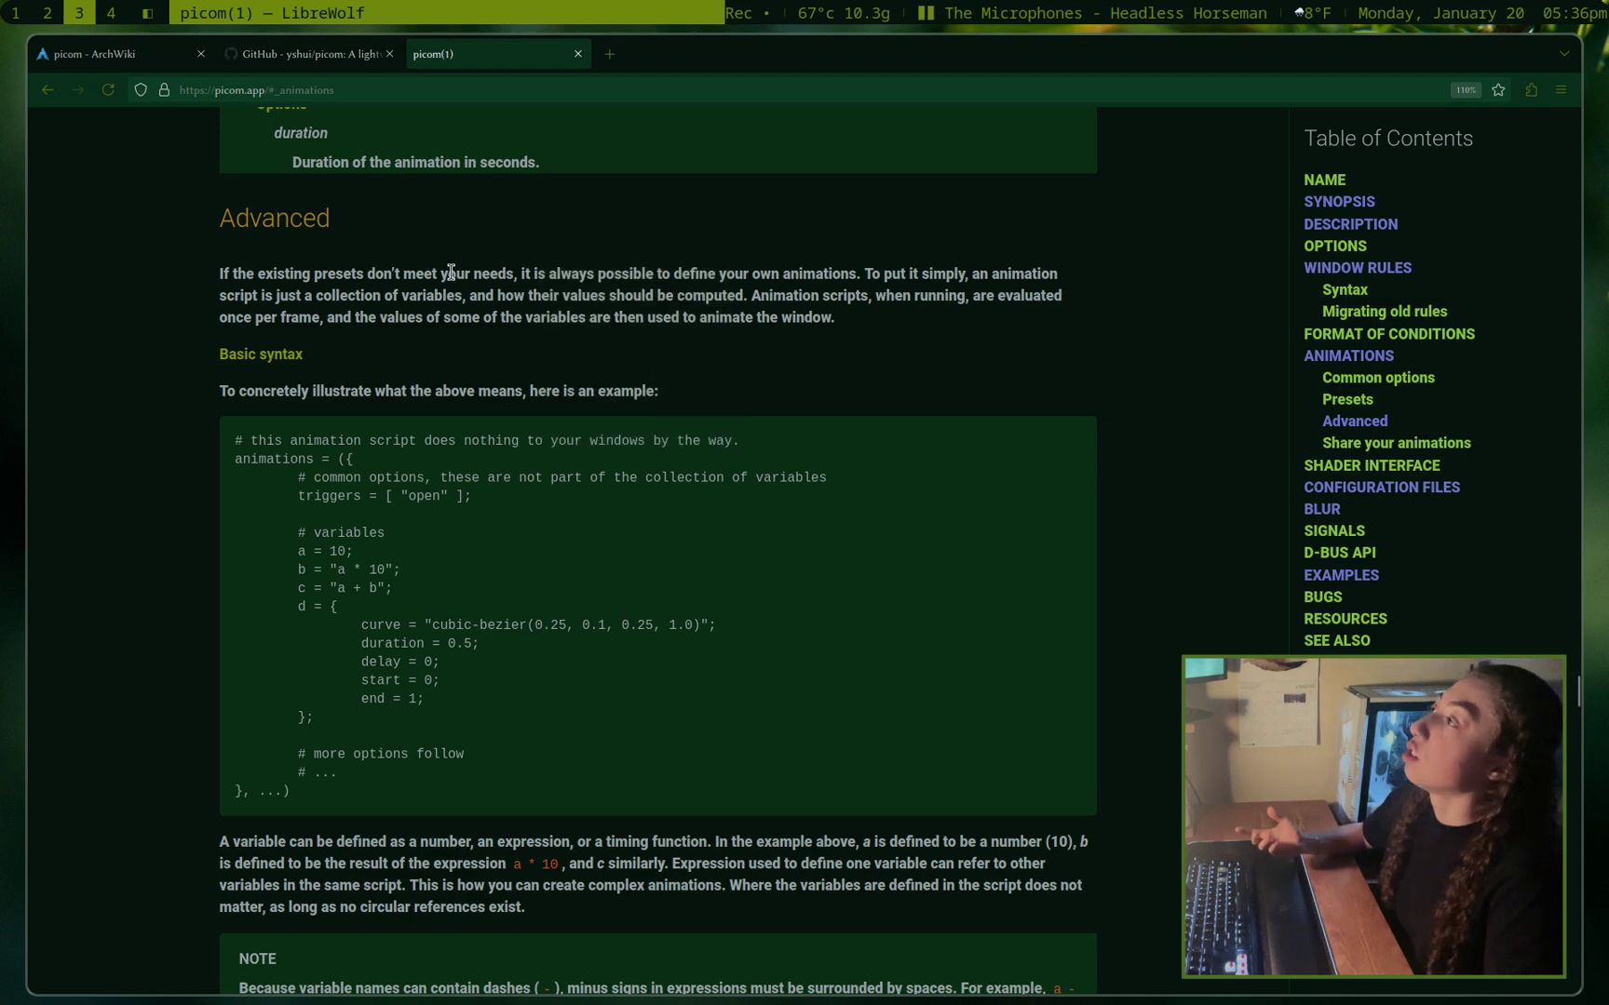
# Step: Look over the wintypes block, from the dock rule up to its start
pyautogui.press('super+4')
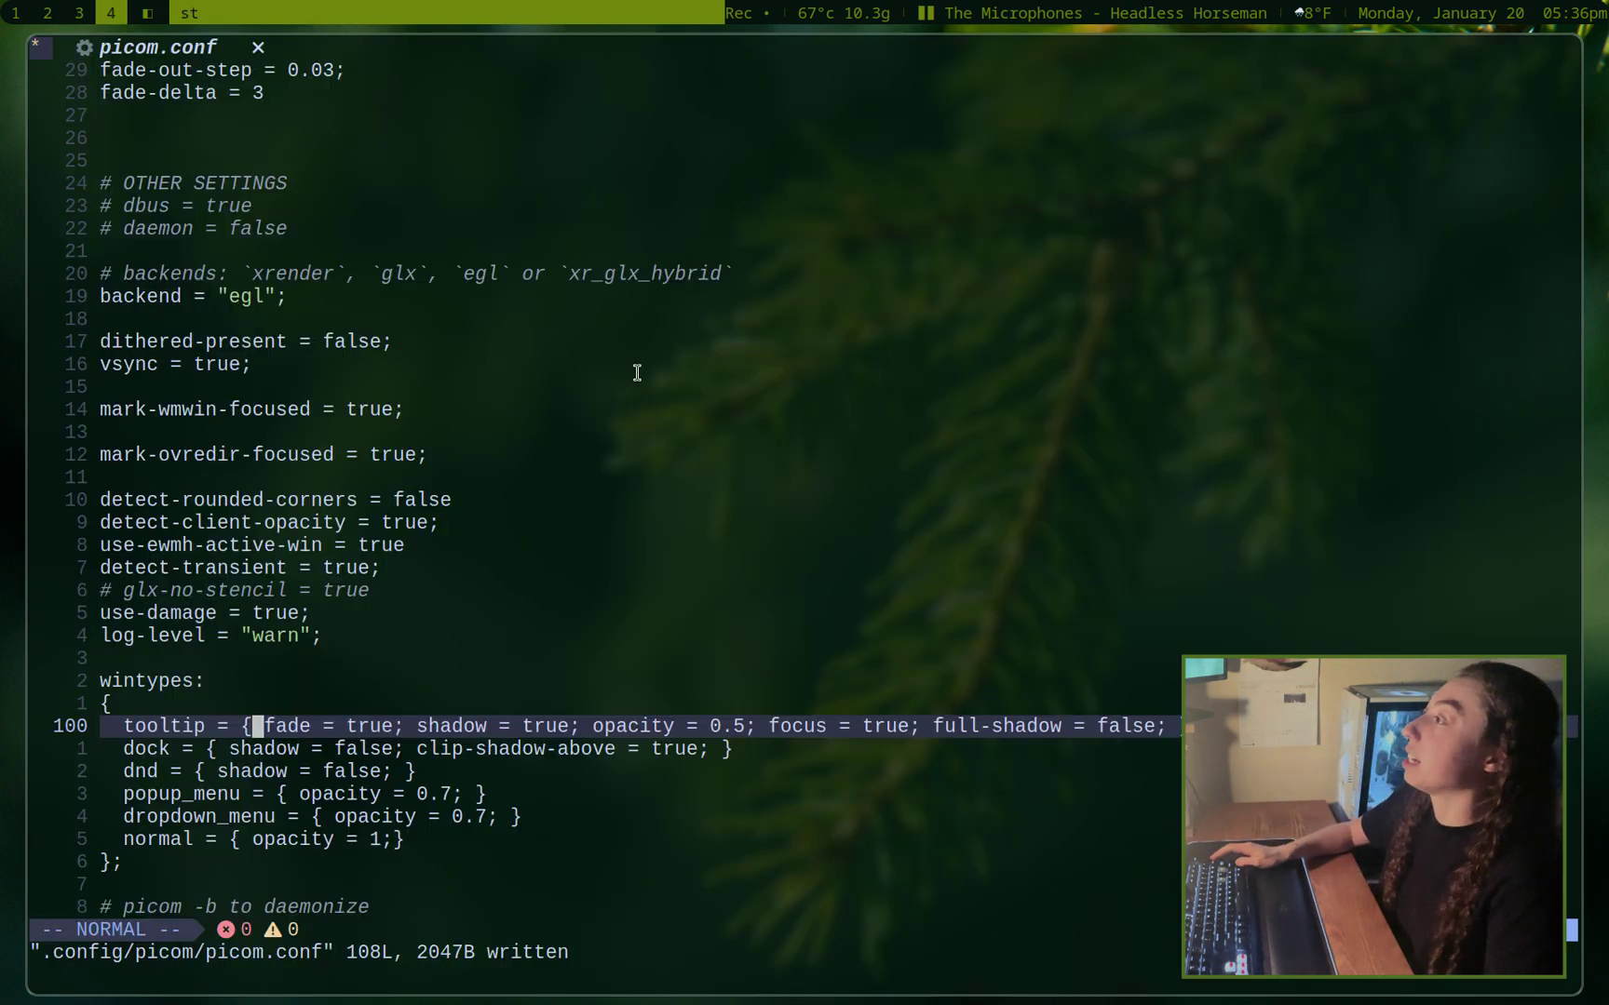
pyautogui.press('j')
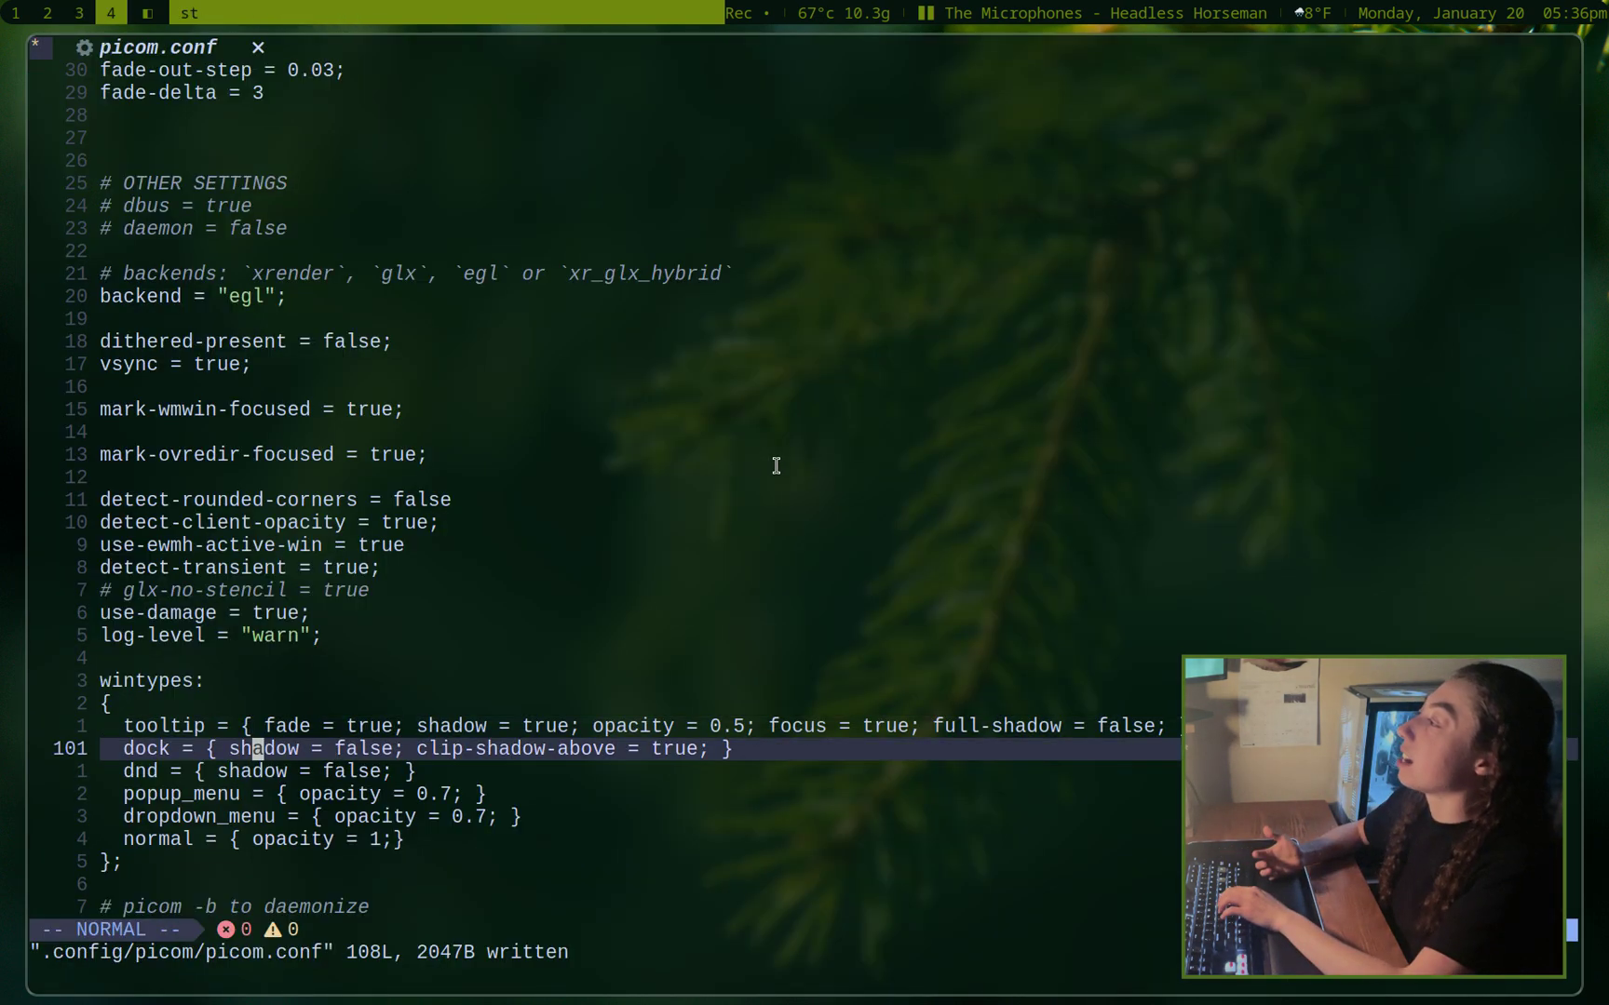
pyautogui.press('k')
pyautogui.press('k')
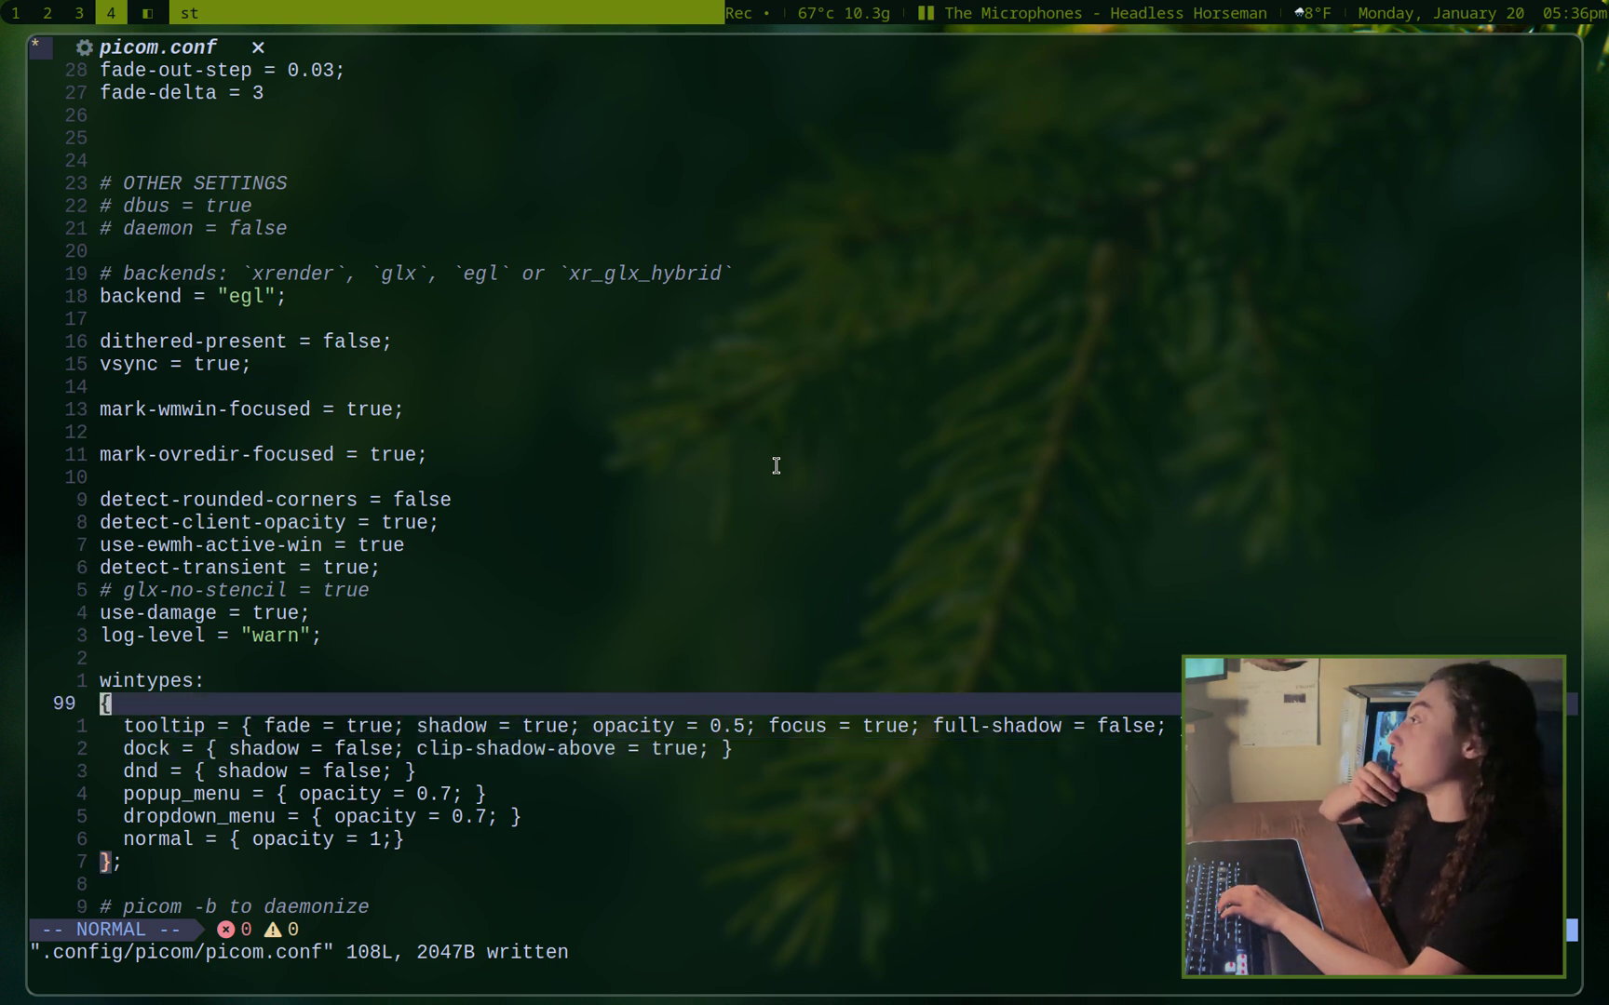
# Step: Read the closing daemonize note, return to the top, then switch to empty workspace 5
pyautogui.press('j')
pyautogui.hotkey('shift', 'g')
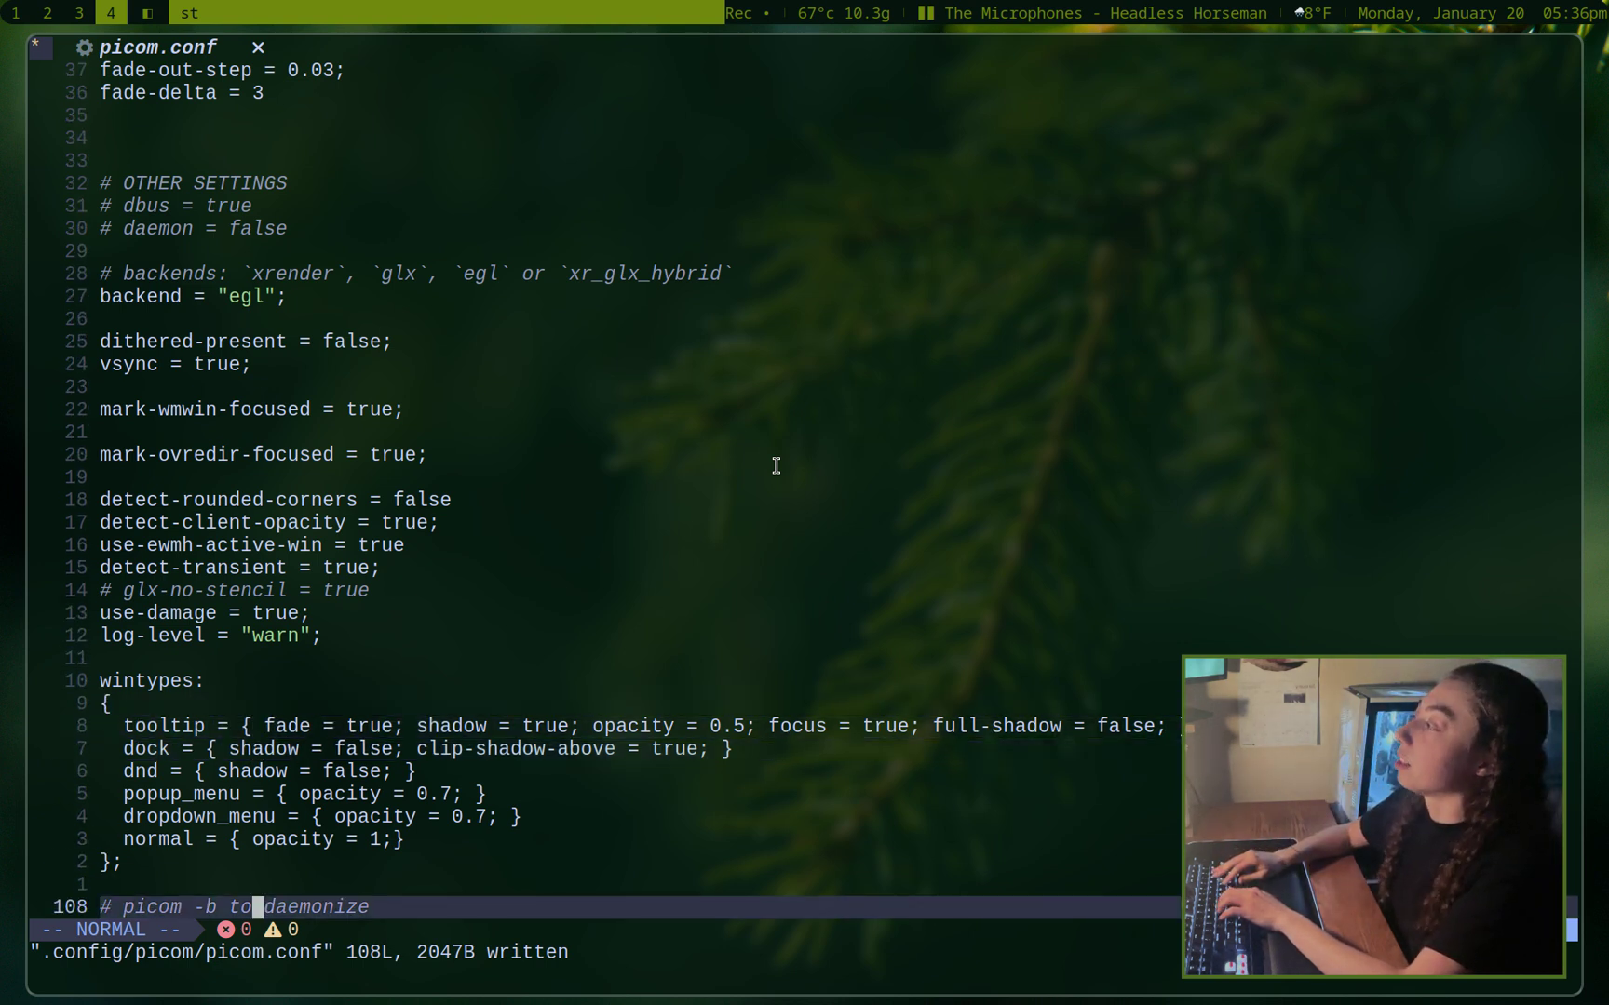
pyautogui.press('k')
pyautogui.press('j')
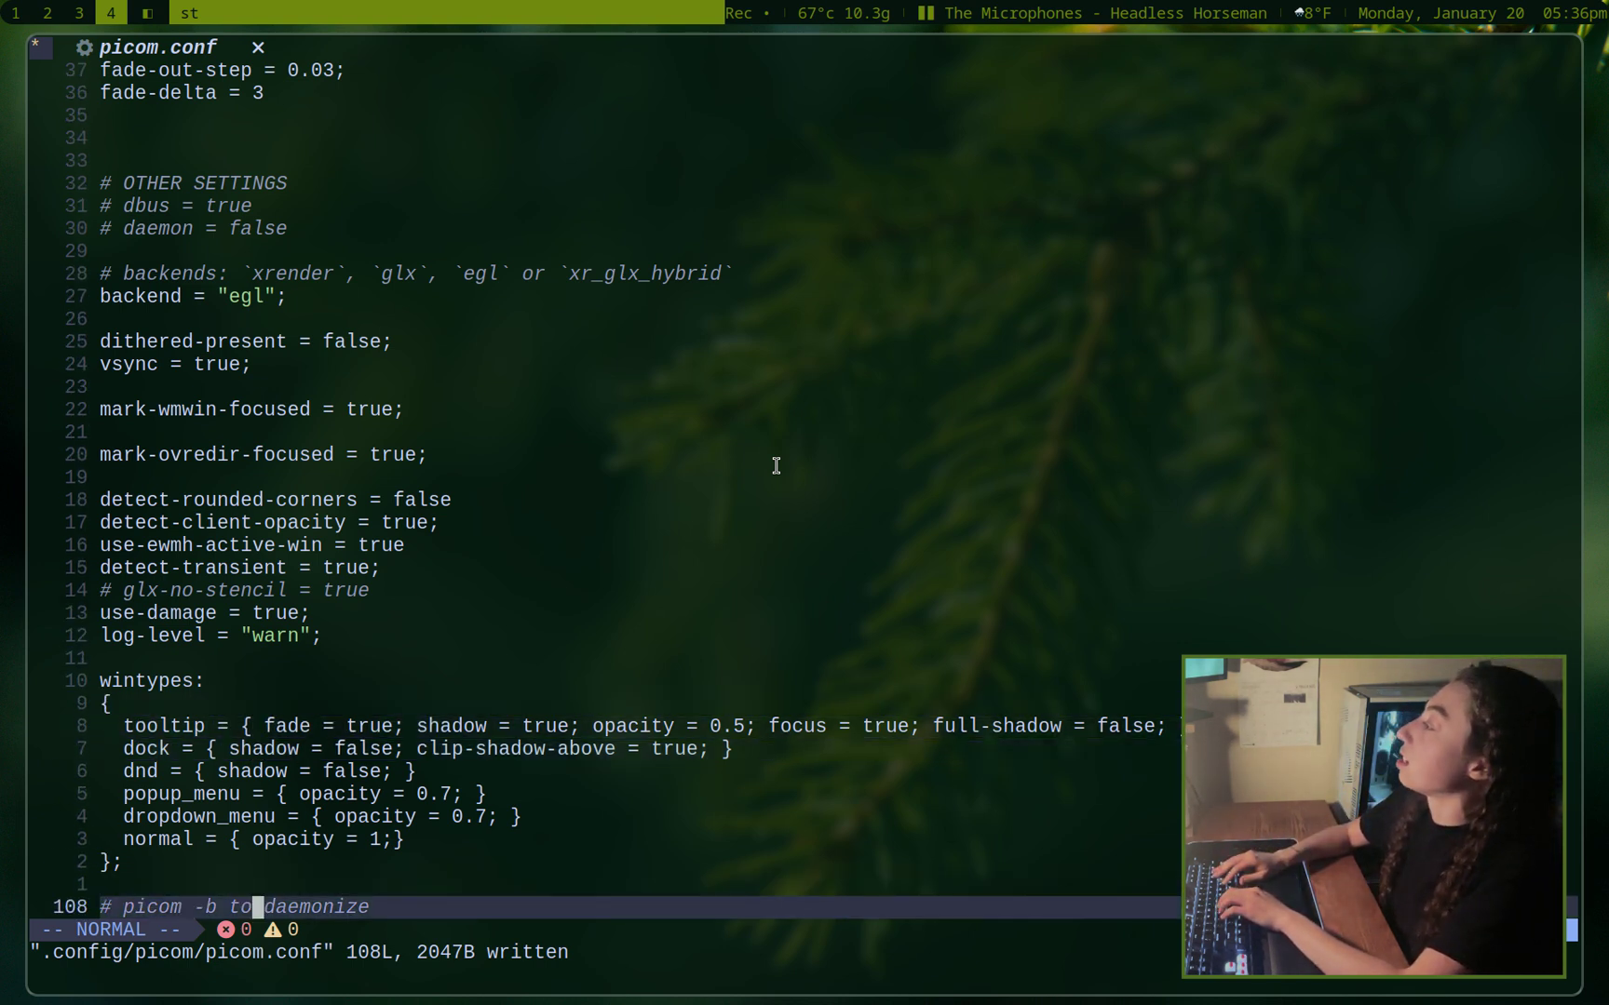
pyautogui.press('l')
pyautogui.press('l')
pyautogui.press('l')
pyautogui.press('l')
pyautogui.press('l')
pyautogui.press('l')
pyautogui.press('l')
pyautogui.press('l')
pyautogui.press('l')
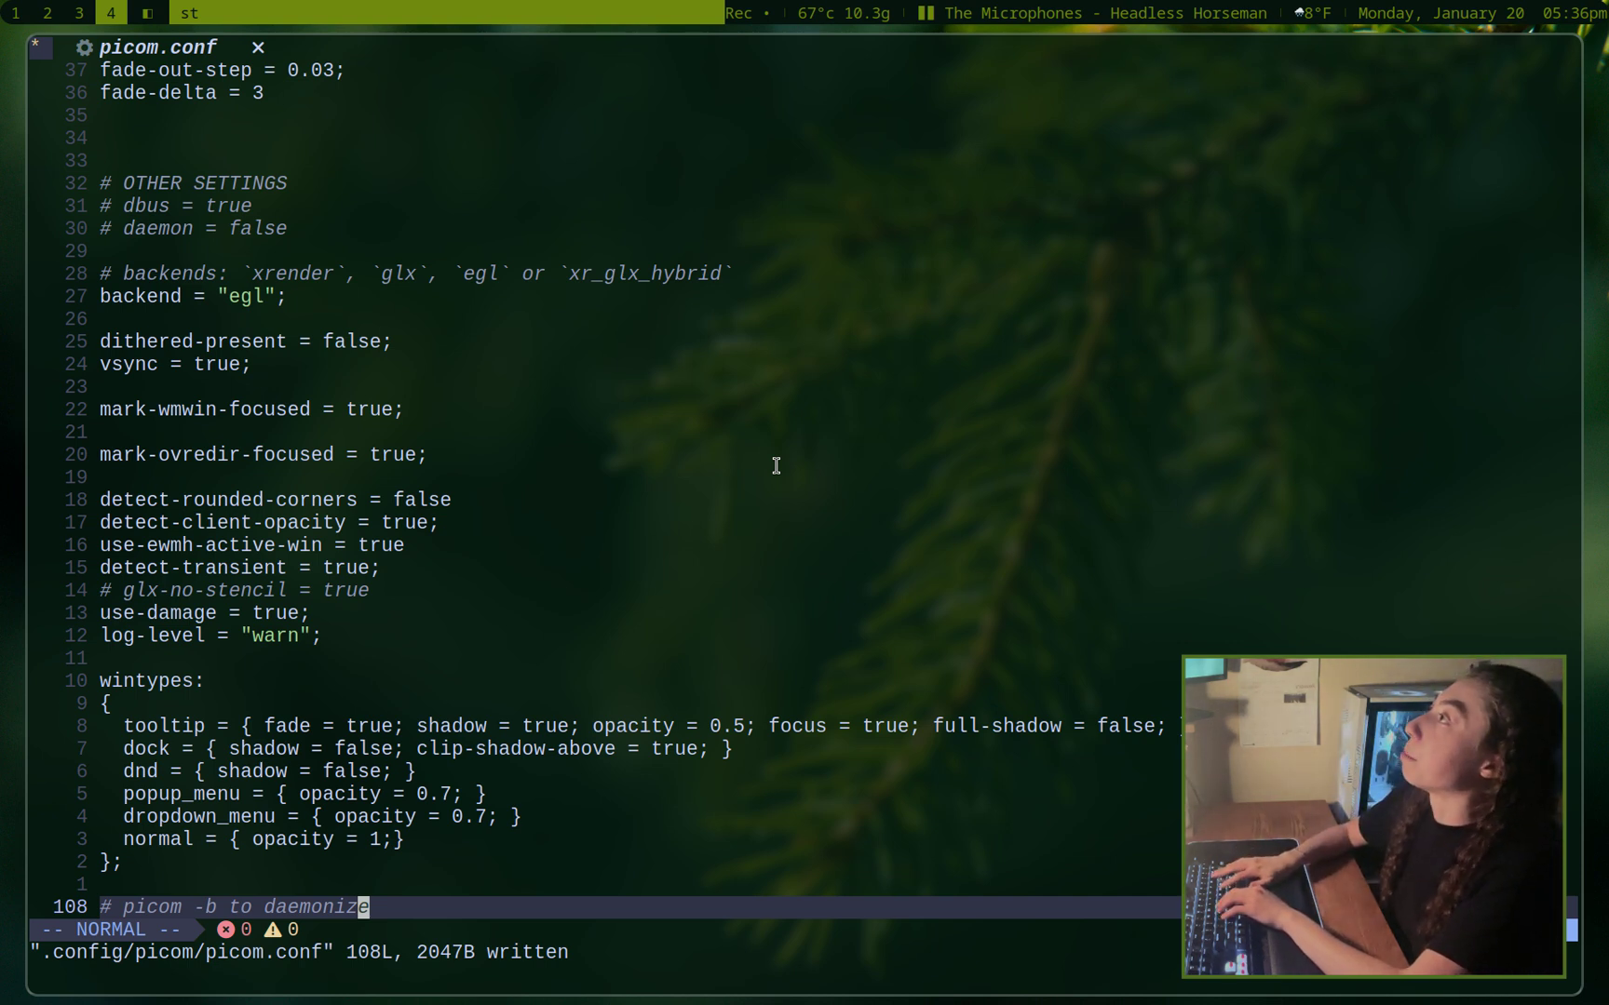
pyautogui.press('g')
pyautogui.press('g')
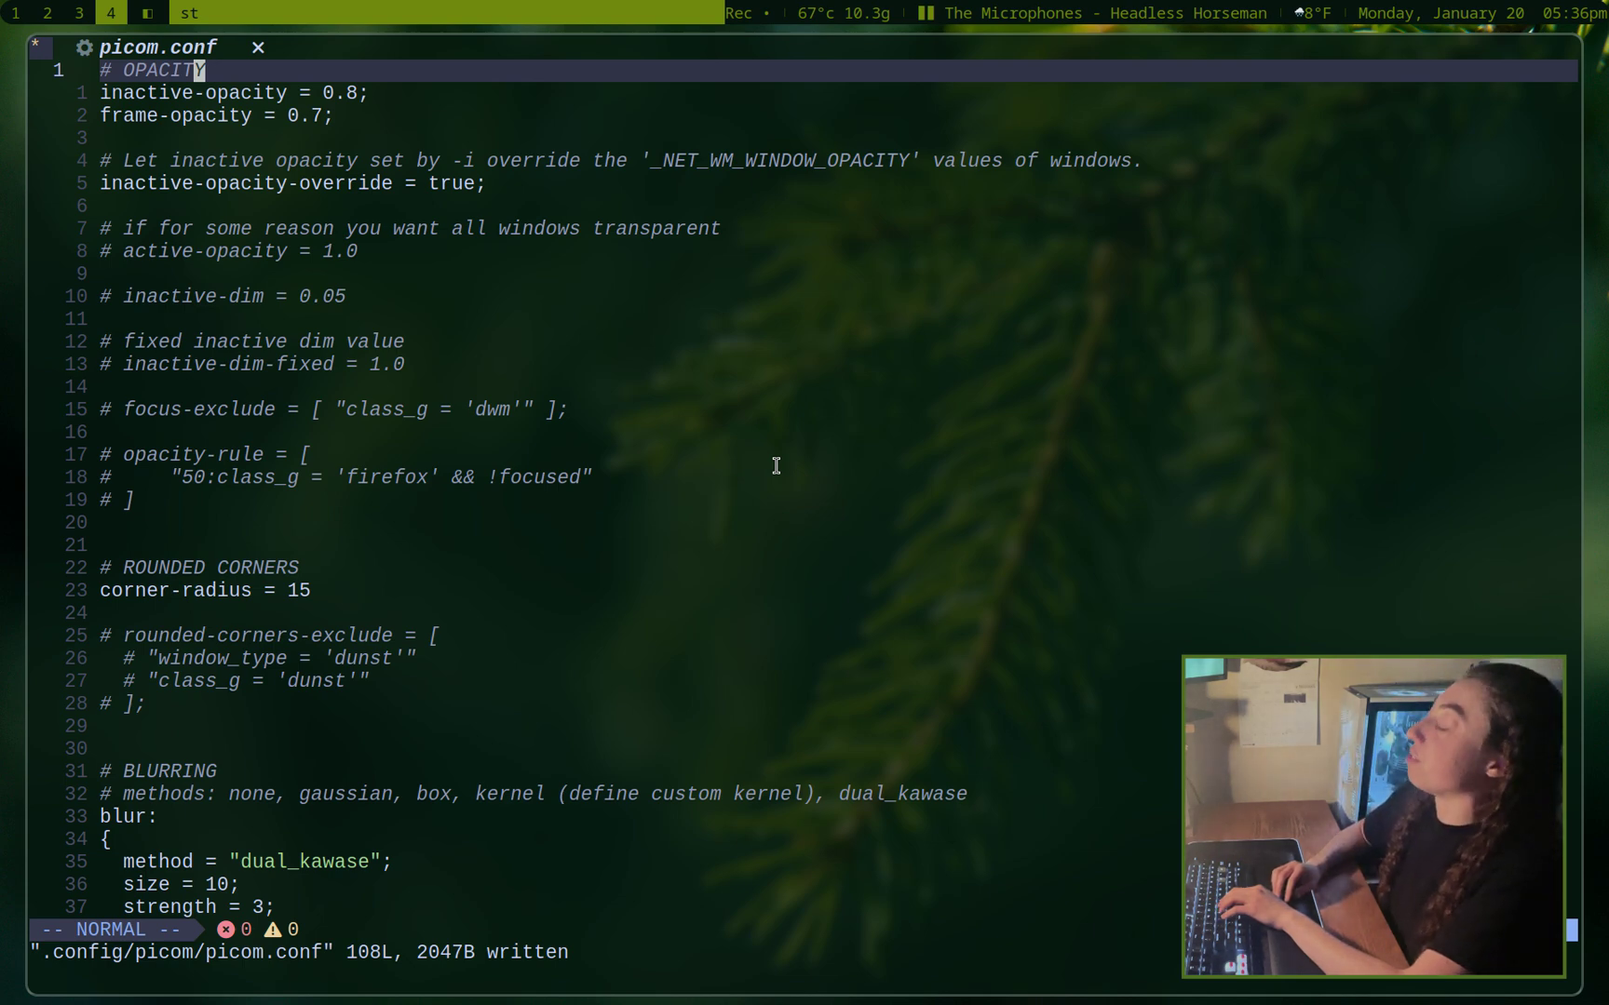
pyautogui.press('super+5')
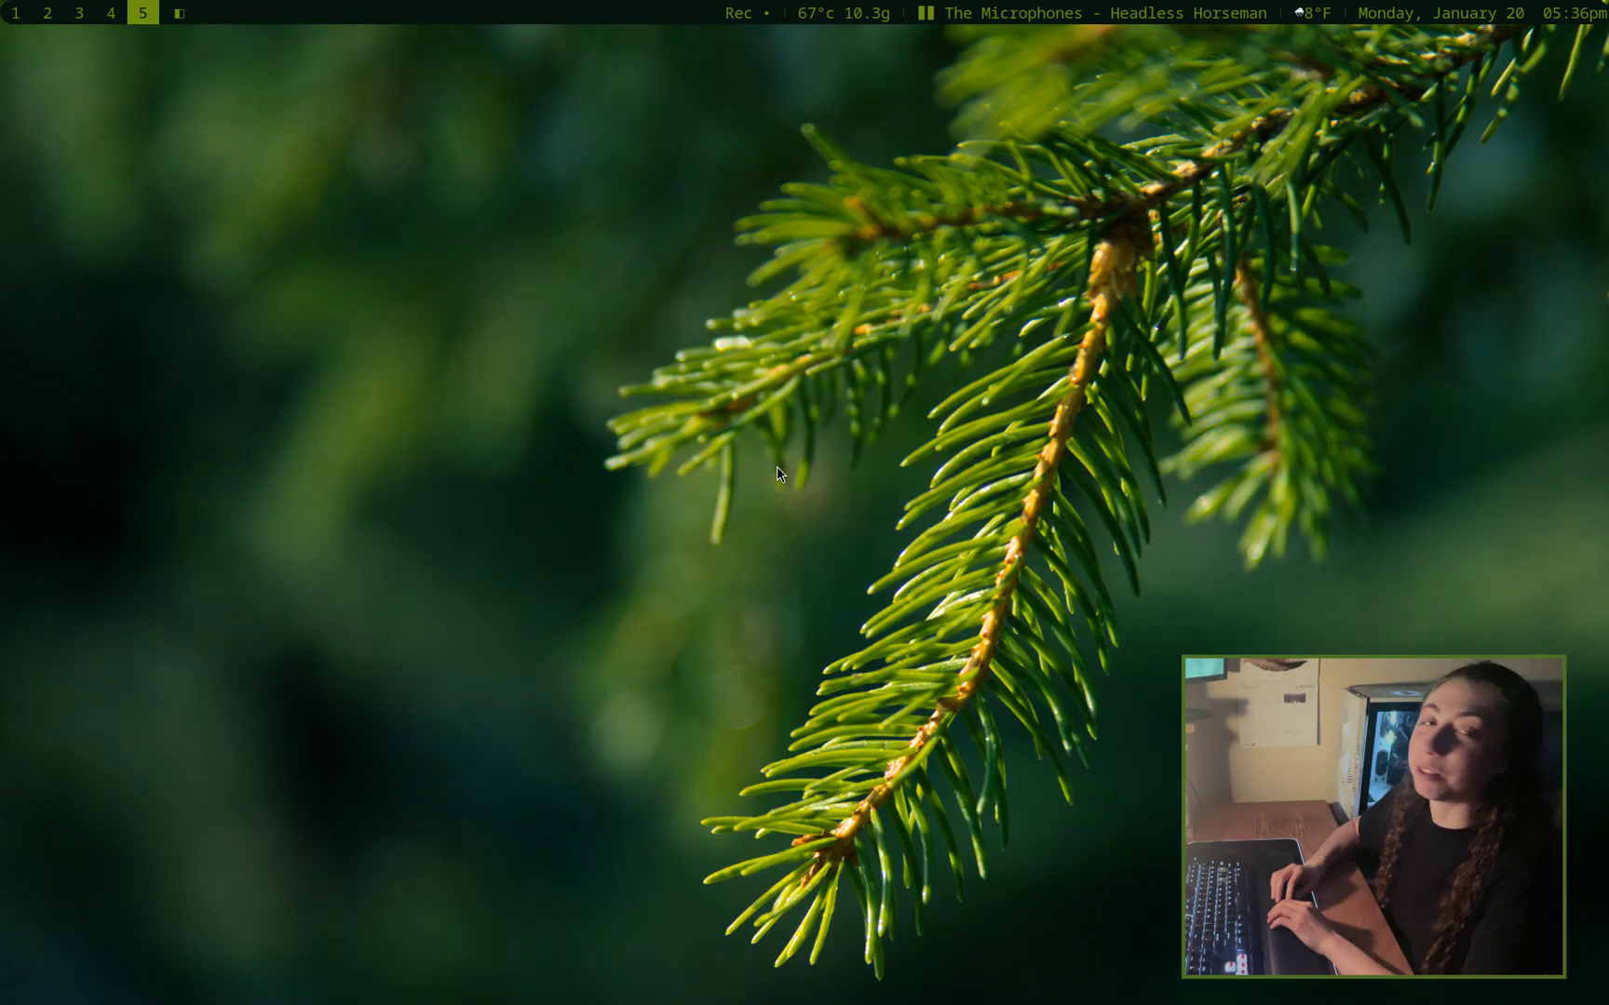